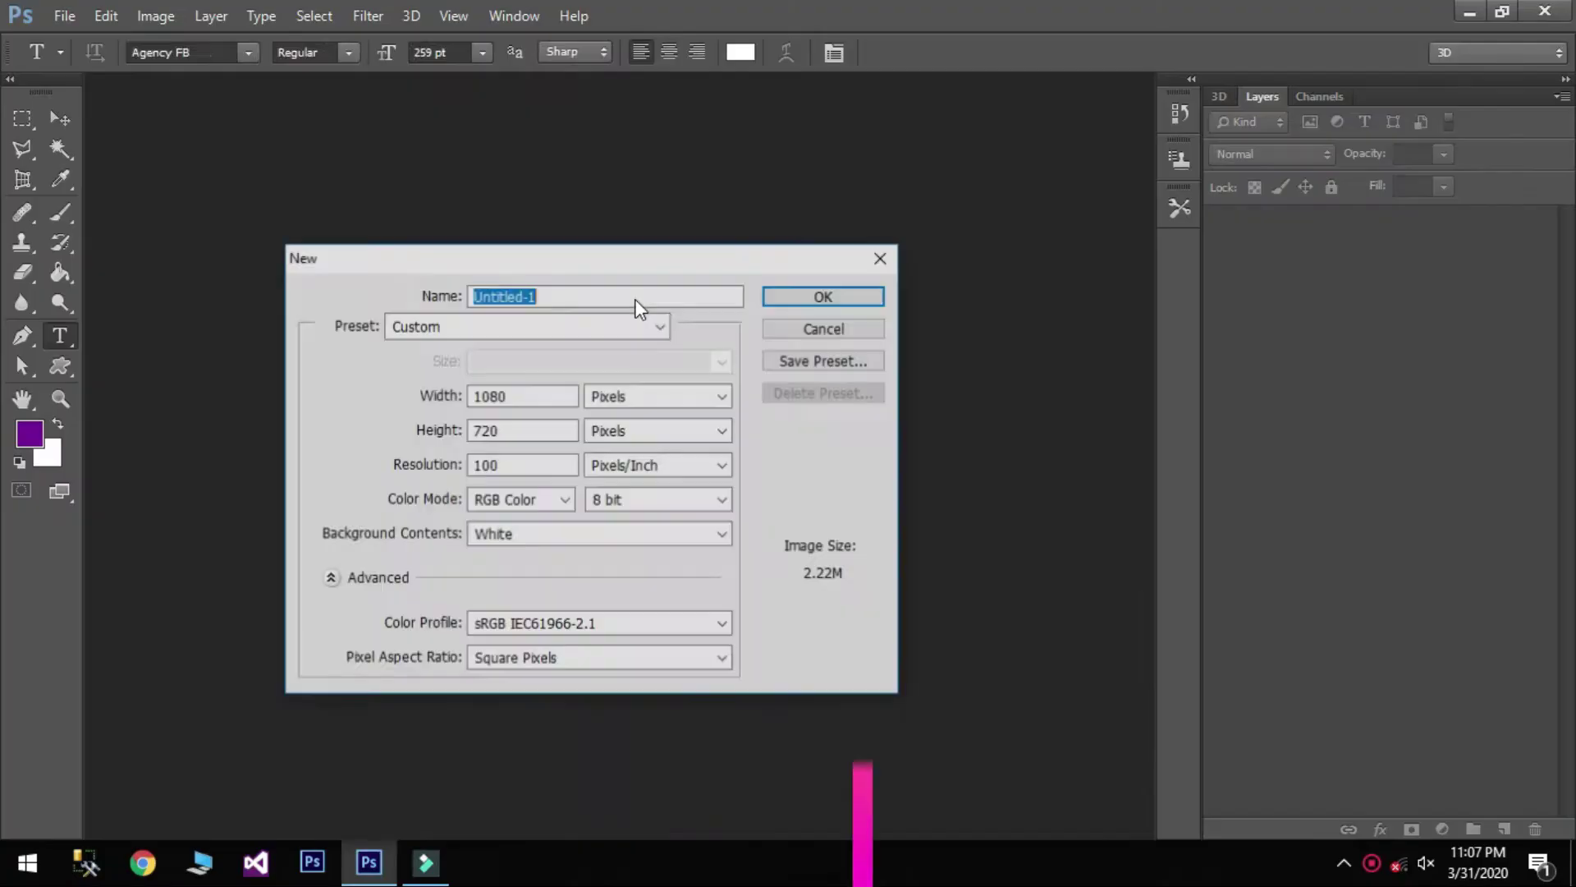
Step: Create a new 2000 x 220 document and unlock its background layer
key("BackSpace")
key("BackSpace")
key("BackSpace")
key("BackSpace")
type("2000")
key("Tab")
type("220")
key("Return")
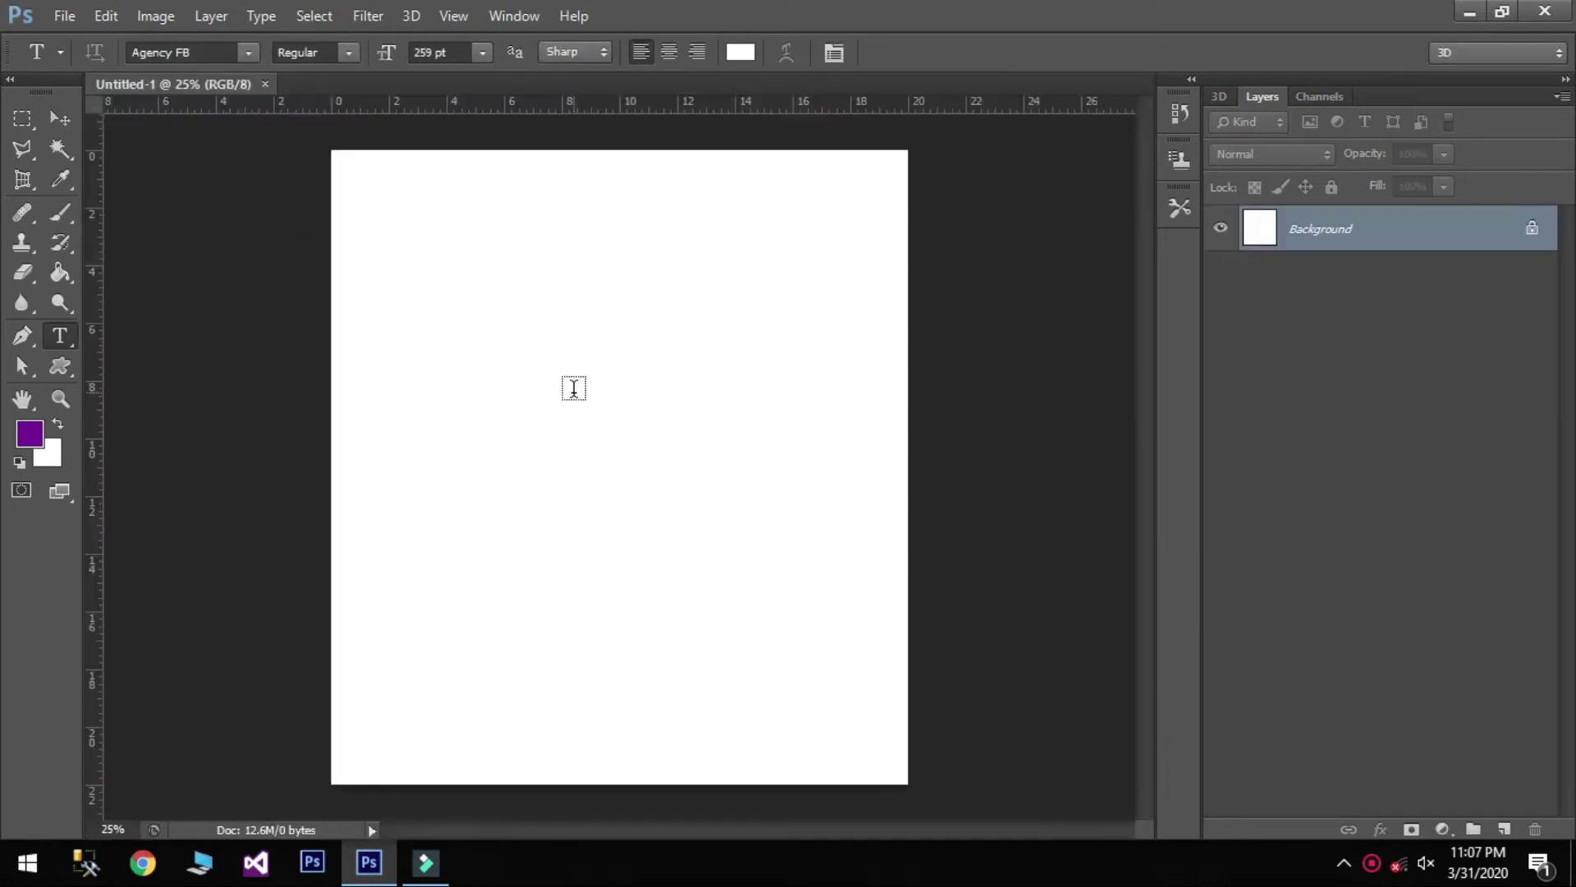
double_click(1373, 228)
key("Return")
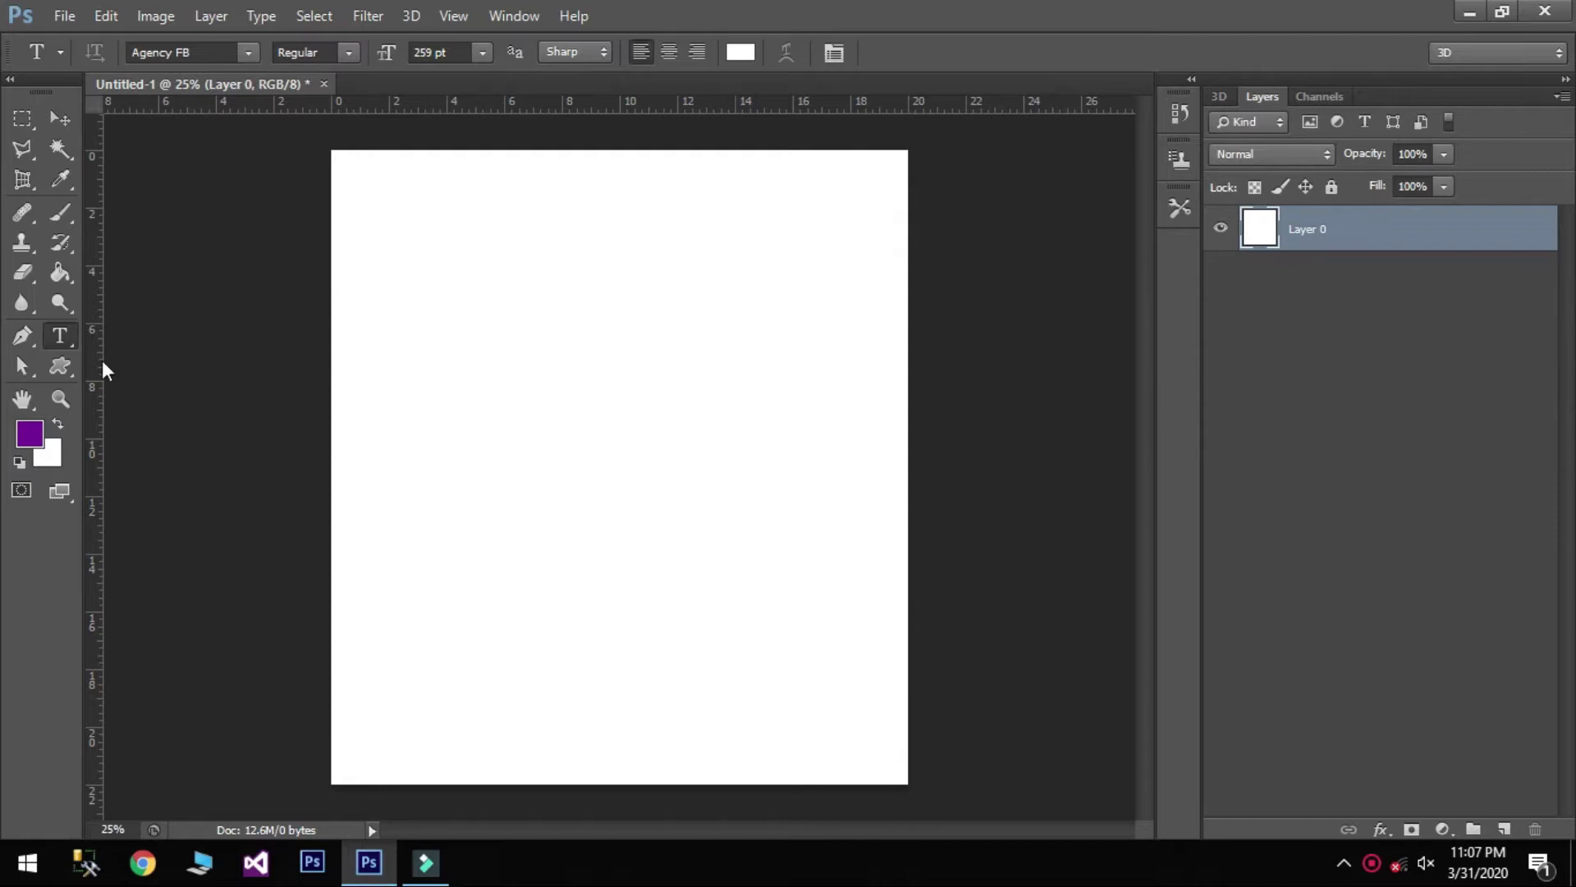
Step: Draw a purple rectangle across the top of the page, rasterize it and nudge it up slightly
key("u")
right_click(62, 366)
left_click(158, 363)
left_click_drag(435, 205, 825, 444)
right_click(1371, 236)
left_click(1031, 306)
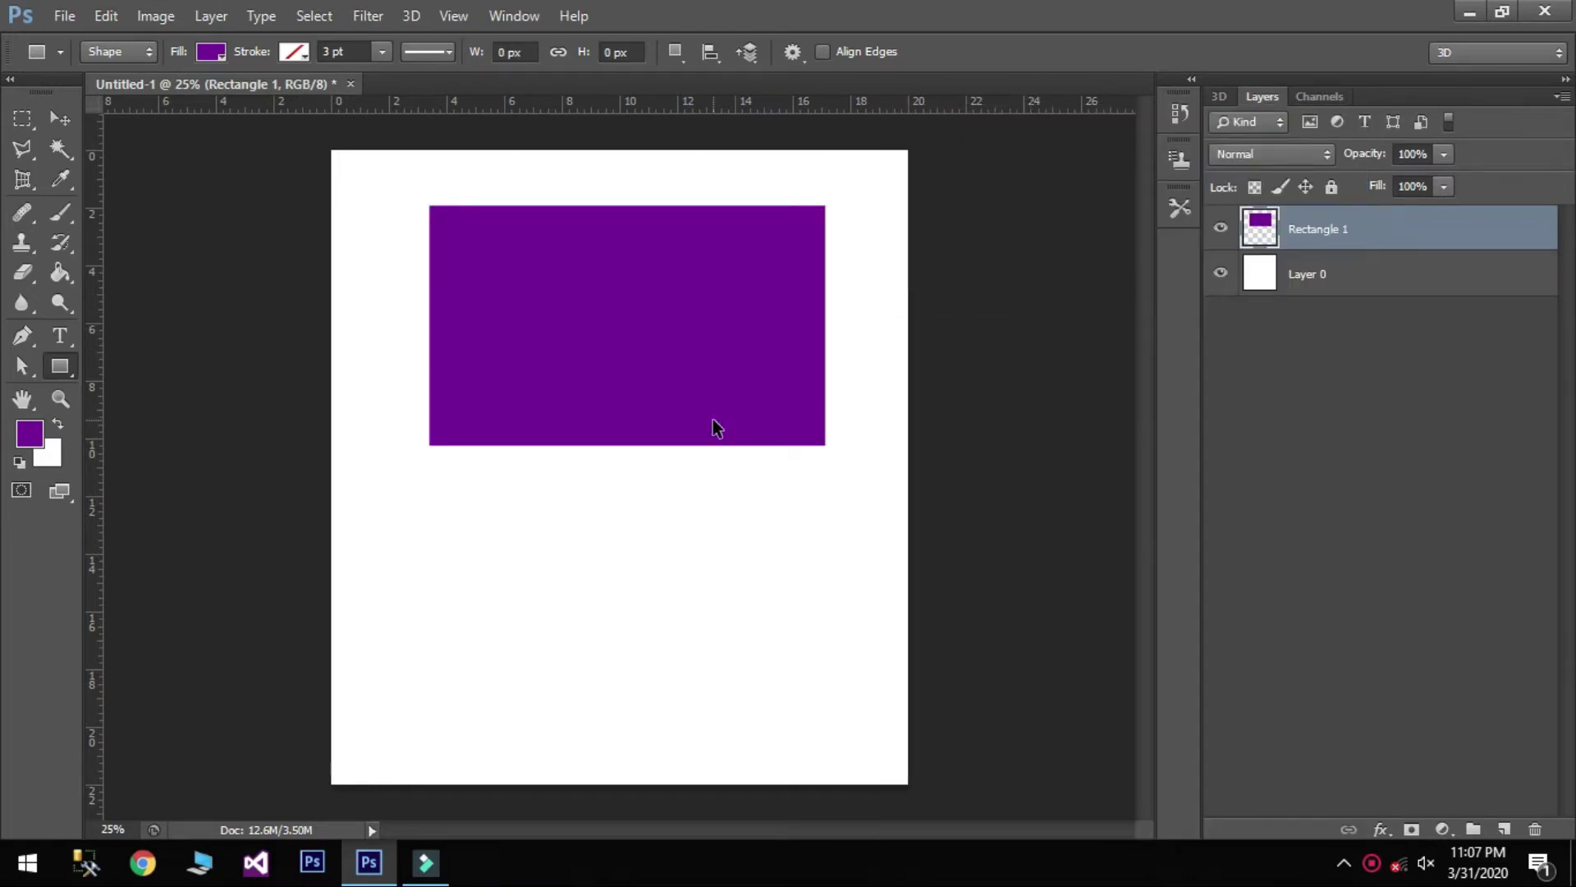
key("v")
left_click_drag(626, 323, 627, 316)
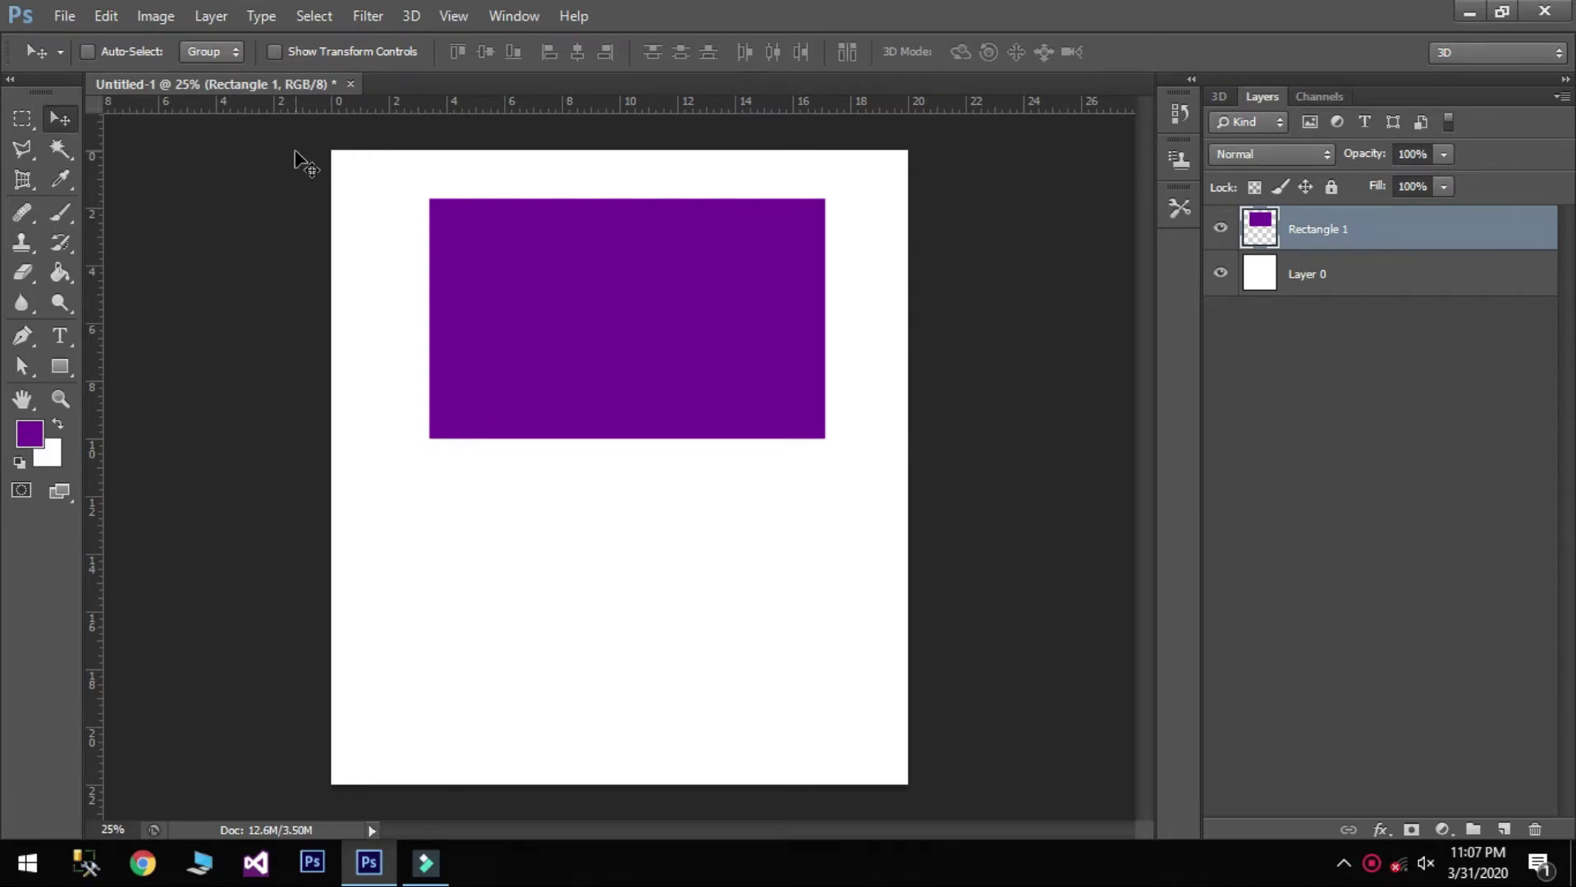
Step: Open the rose photo and paste the whole image into the new document
key("ctrl+o")
mouse_move(1344, 123)
left_mouse_down()
mouse_move(1380, 546)
mouse_move(1347, 575)
left_mouse_up()
double_click(1141, 345)
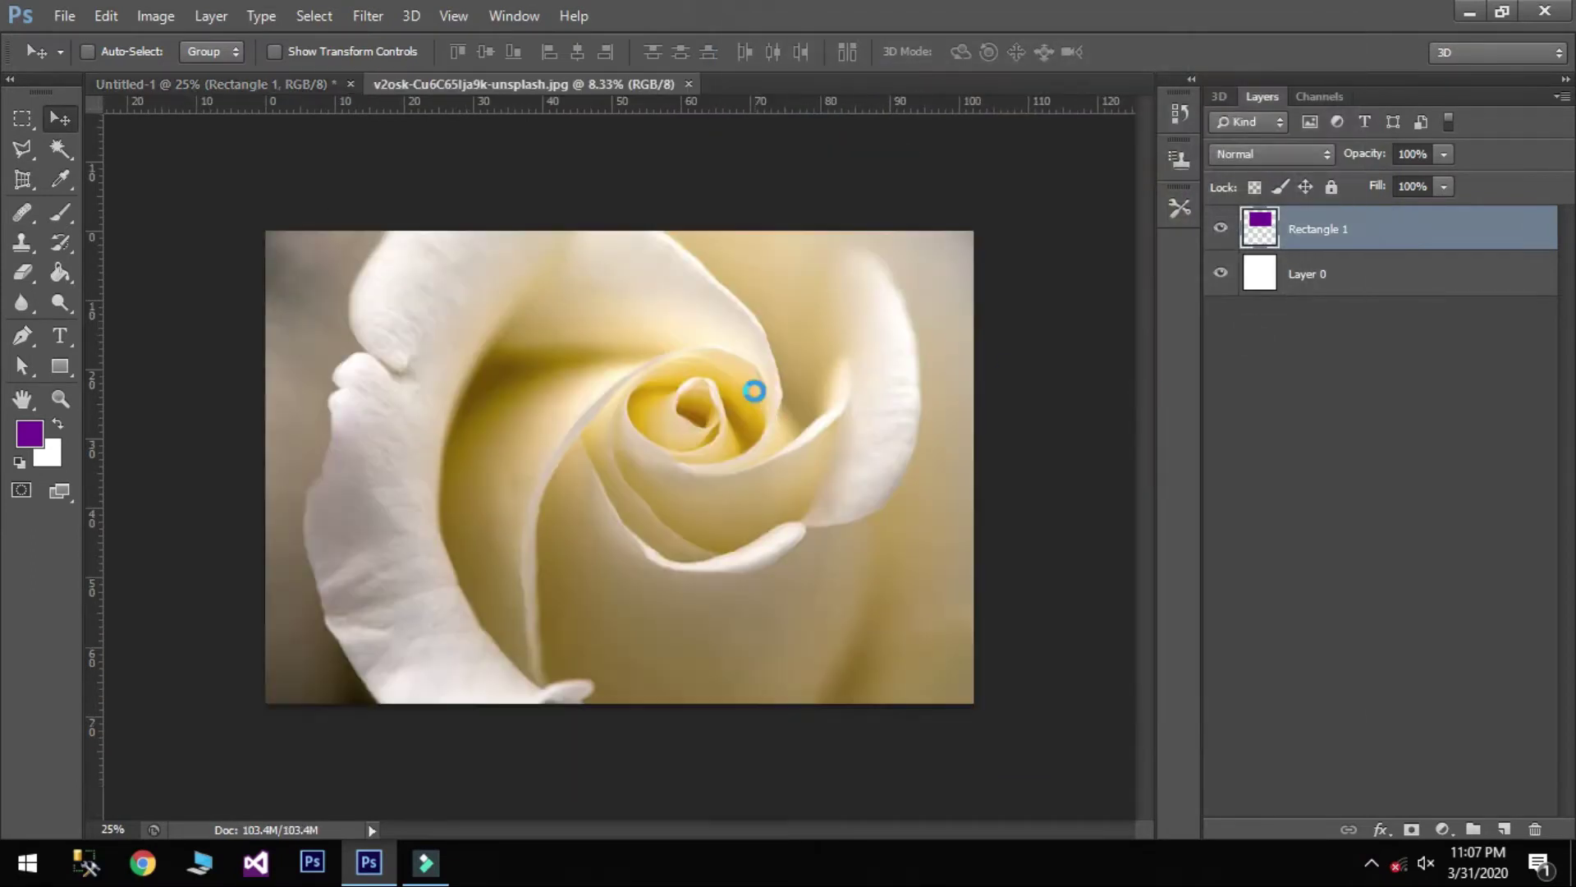
key("ctrl+a")
key("ctrl+Tab")
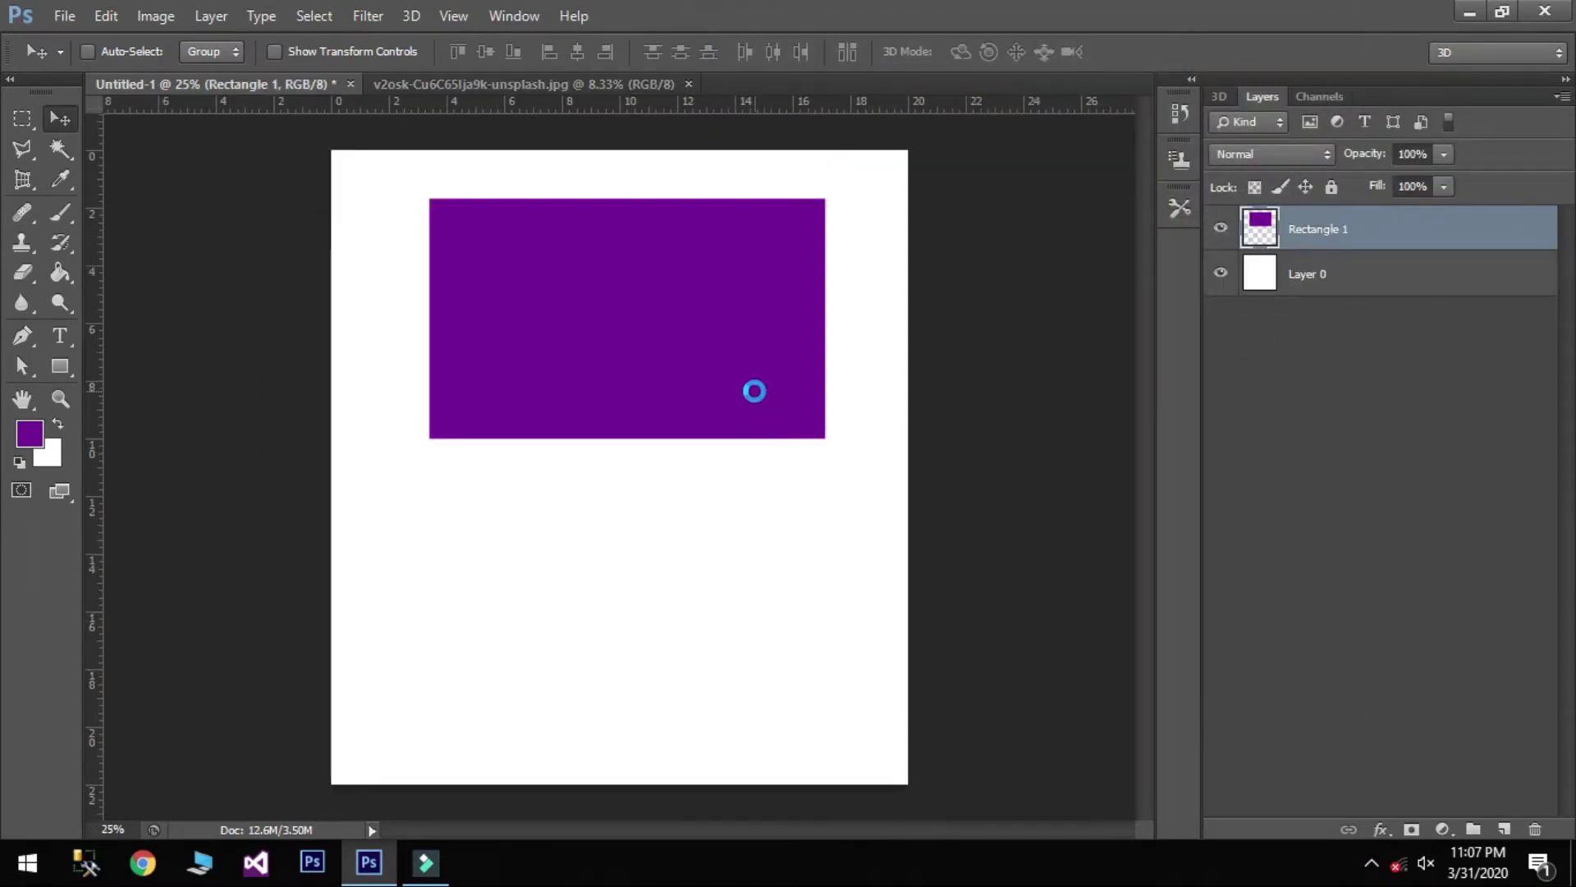
key("ctrl+v")
key("ctrl+minus")
key("ctrl+minus")
key("ctrl+minus")
Step: Scale the pasted rose down until it just covers the purple rectangle
key("ctrl+t")
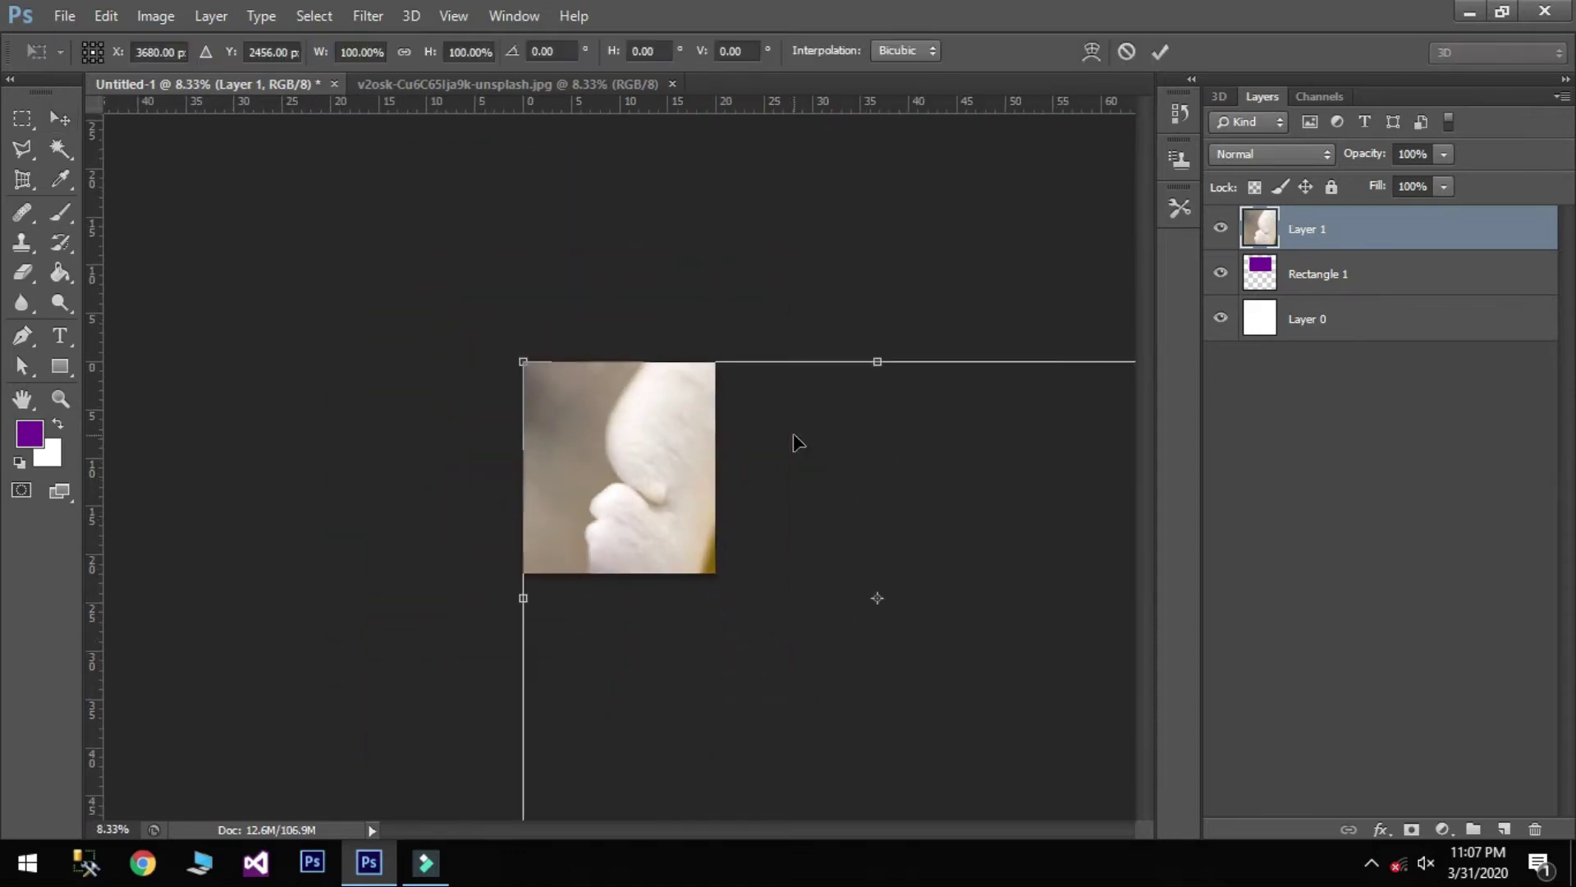
mouse_move(621, 442)
left_mouse_down()
mouse_move(954, 675)
mouse_move(513, 393)
left_mouse_up()
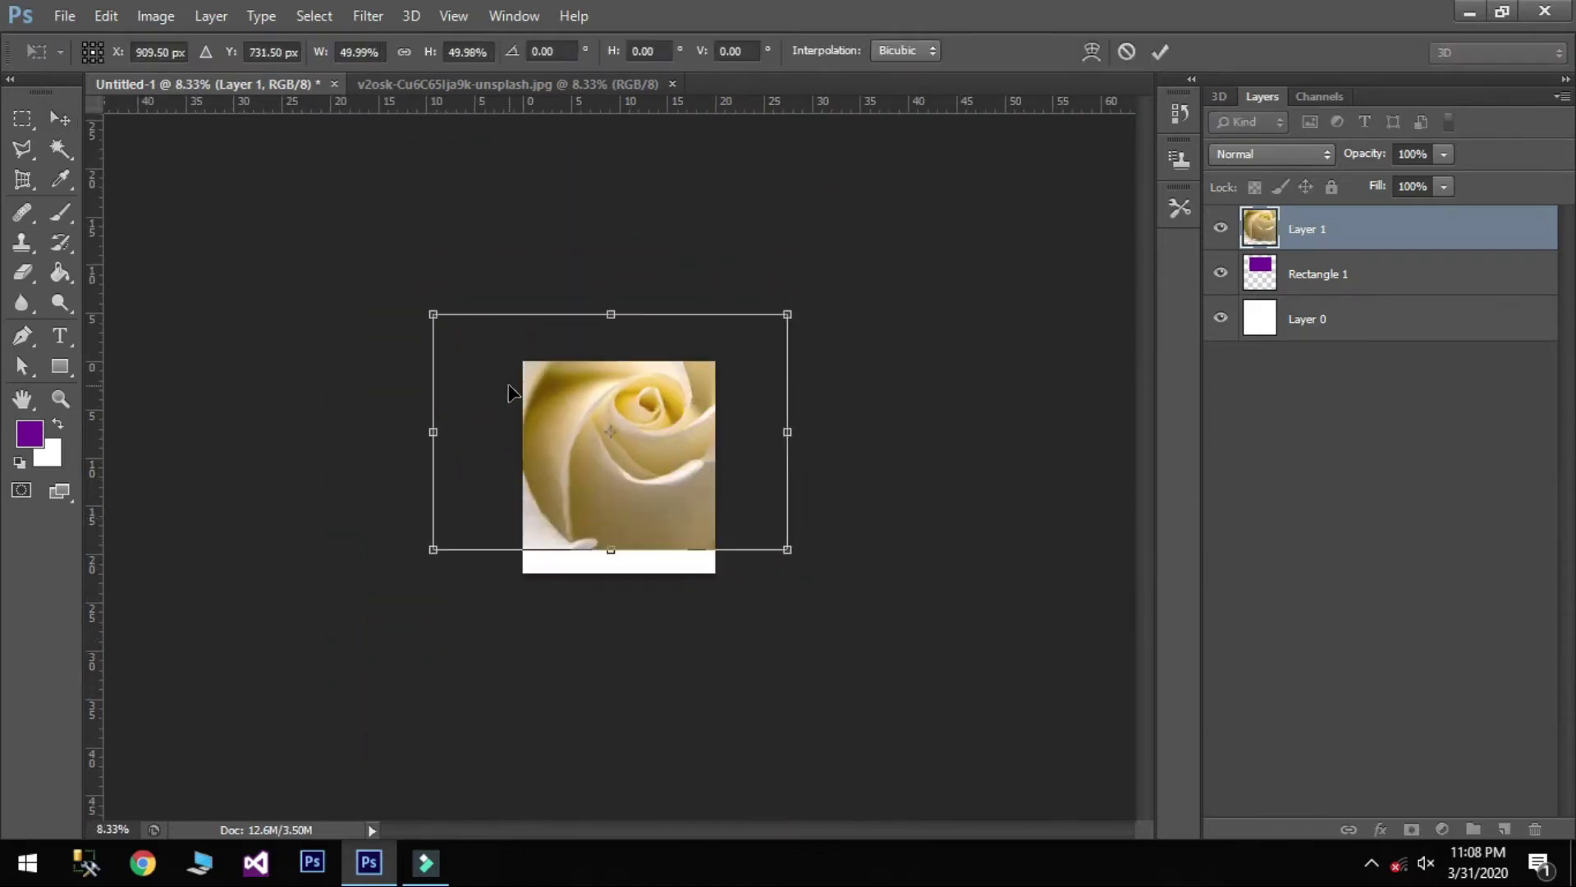
mouse_move(434, 312)
left_mouse_down()
mouse_move(630, 445)
mouse_move(708, 453)
mouse_move(466, 228)
mouse_move(505, 240)
left_mouse_up()
key("ctrl+plus")
key("ctrl+plus")
key("ctrl+plus")
left_click_drag(600, 284, 527, 243)
left_click_drag(803, 448, 830, 463)
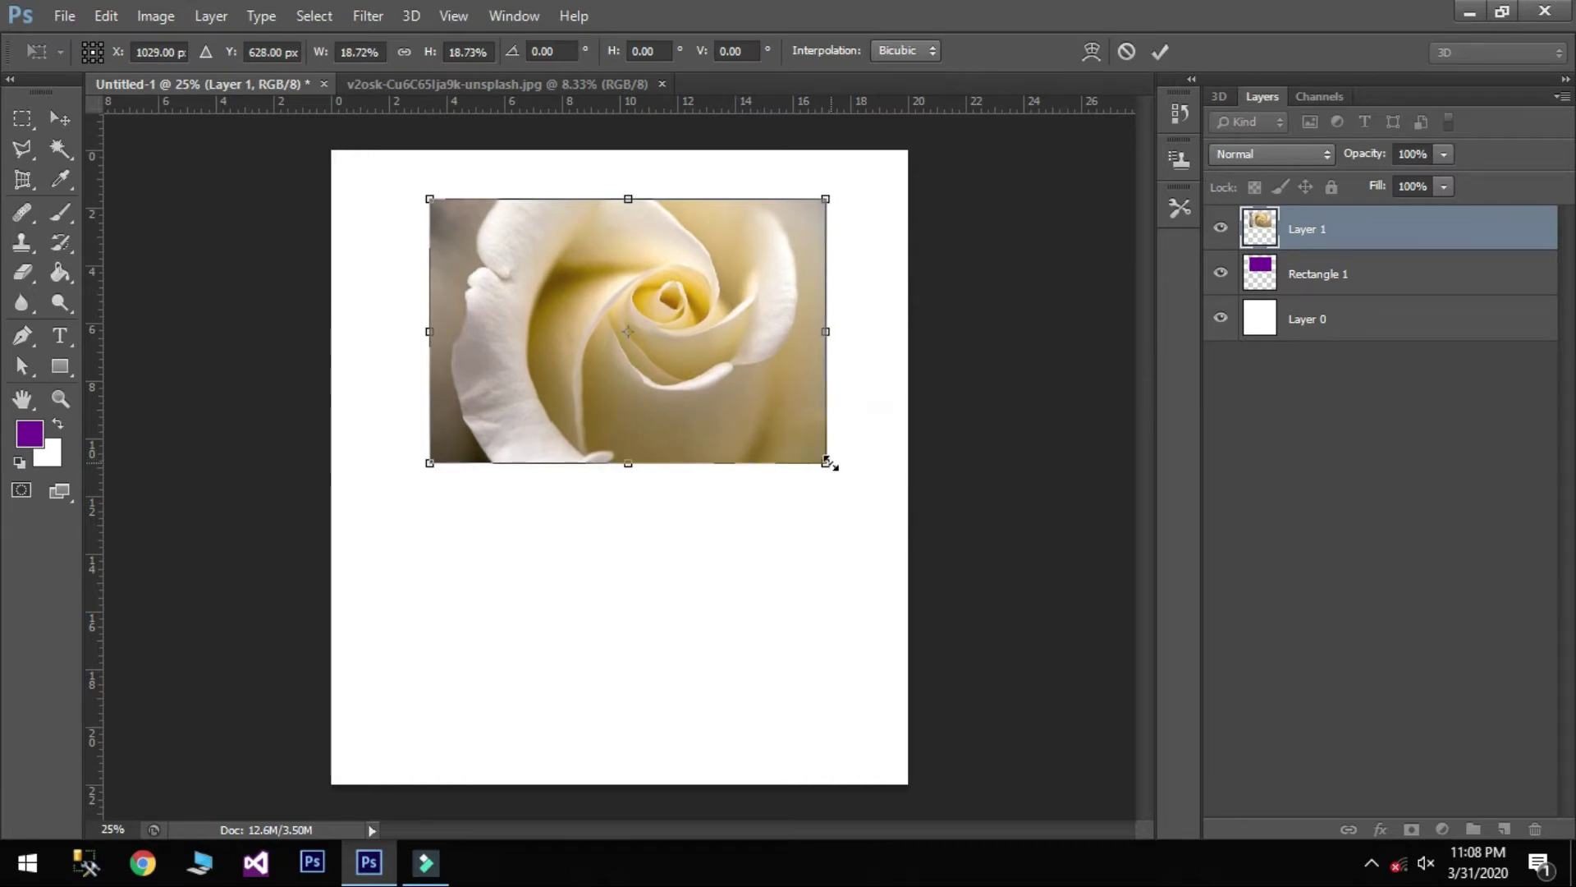
key("Return")
Step: Stack the rectangle layer above the rose and nudge both layers upward
left_click_drag(1338, 289, 1340, 229)
key("Up")
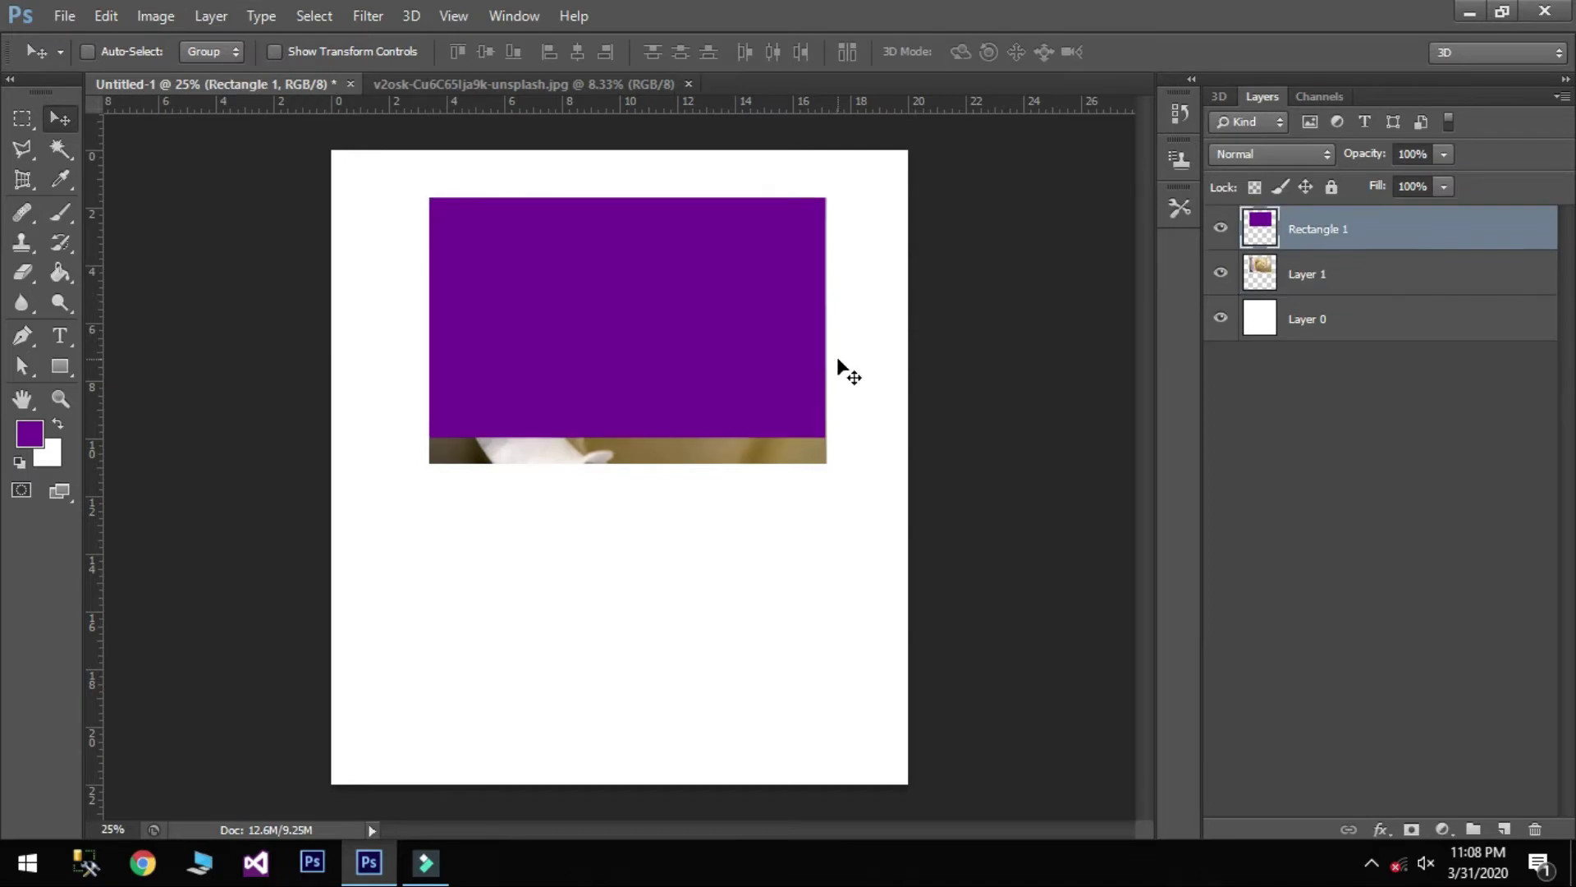
left_click(1360, 272)
key("shift+Up")
key("shift+Up")
key("shift+Up")
key("shift+Up")
key("shift+Up")
key("shift+Up")
key("shift+Up")
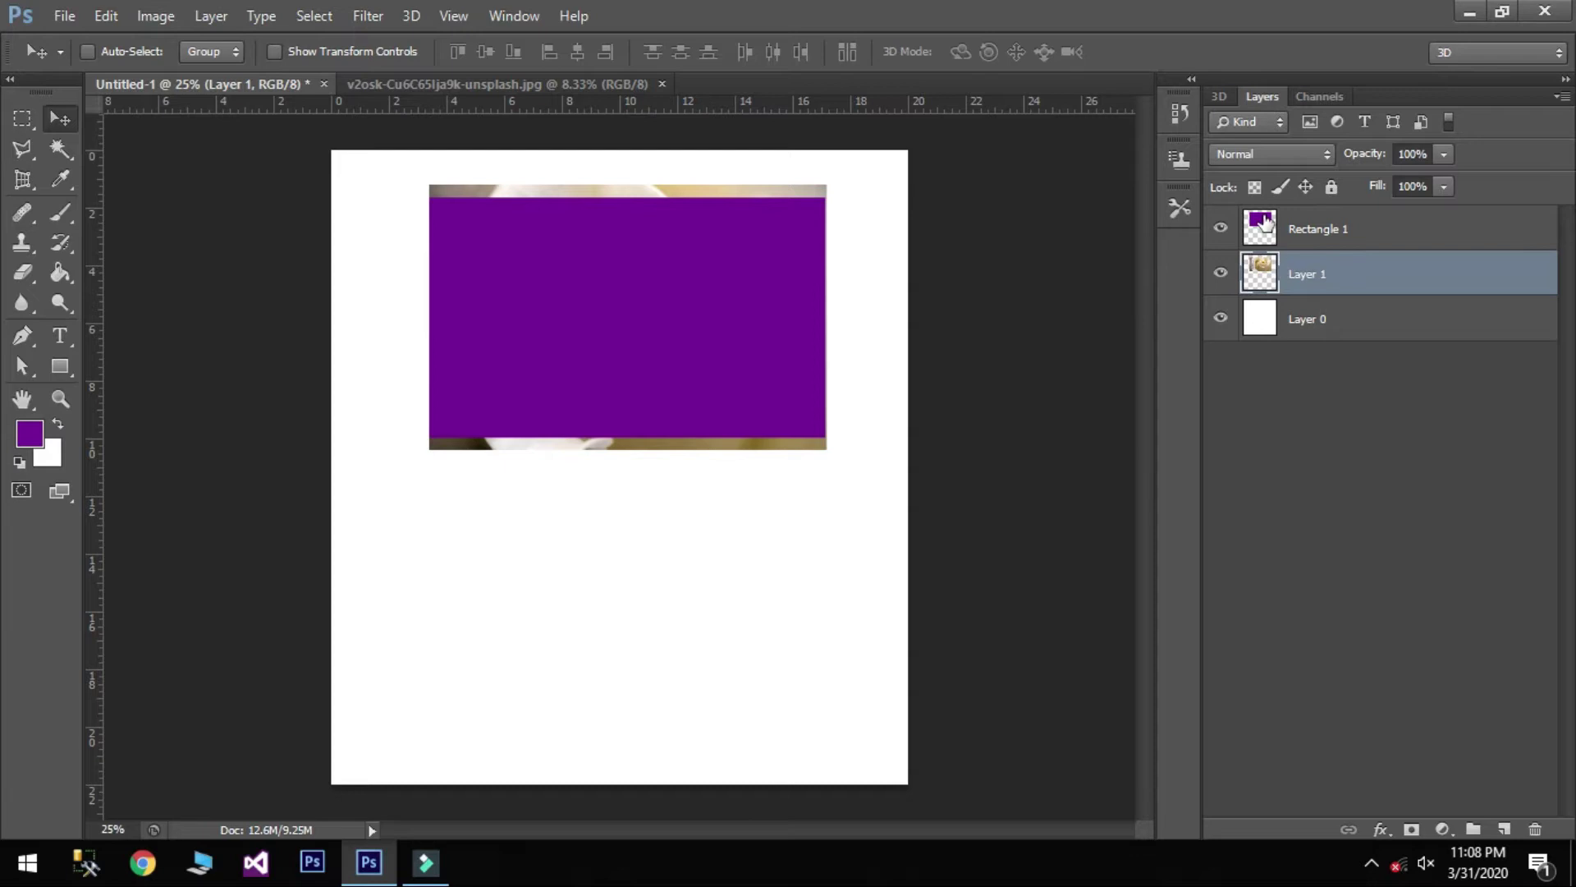
Step: Delete the rose outside the purple rectangle's outline
left_click_drag(1266, 221, 1275, 238)
left_click(1262, 284)
left_click(1261, 230, "ctrl")
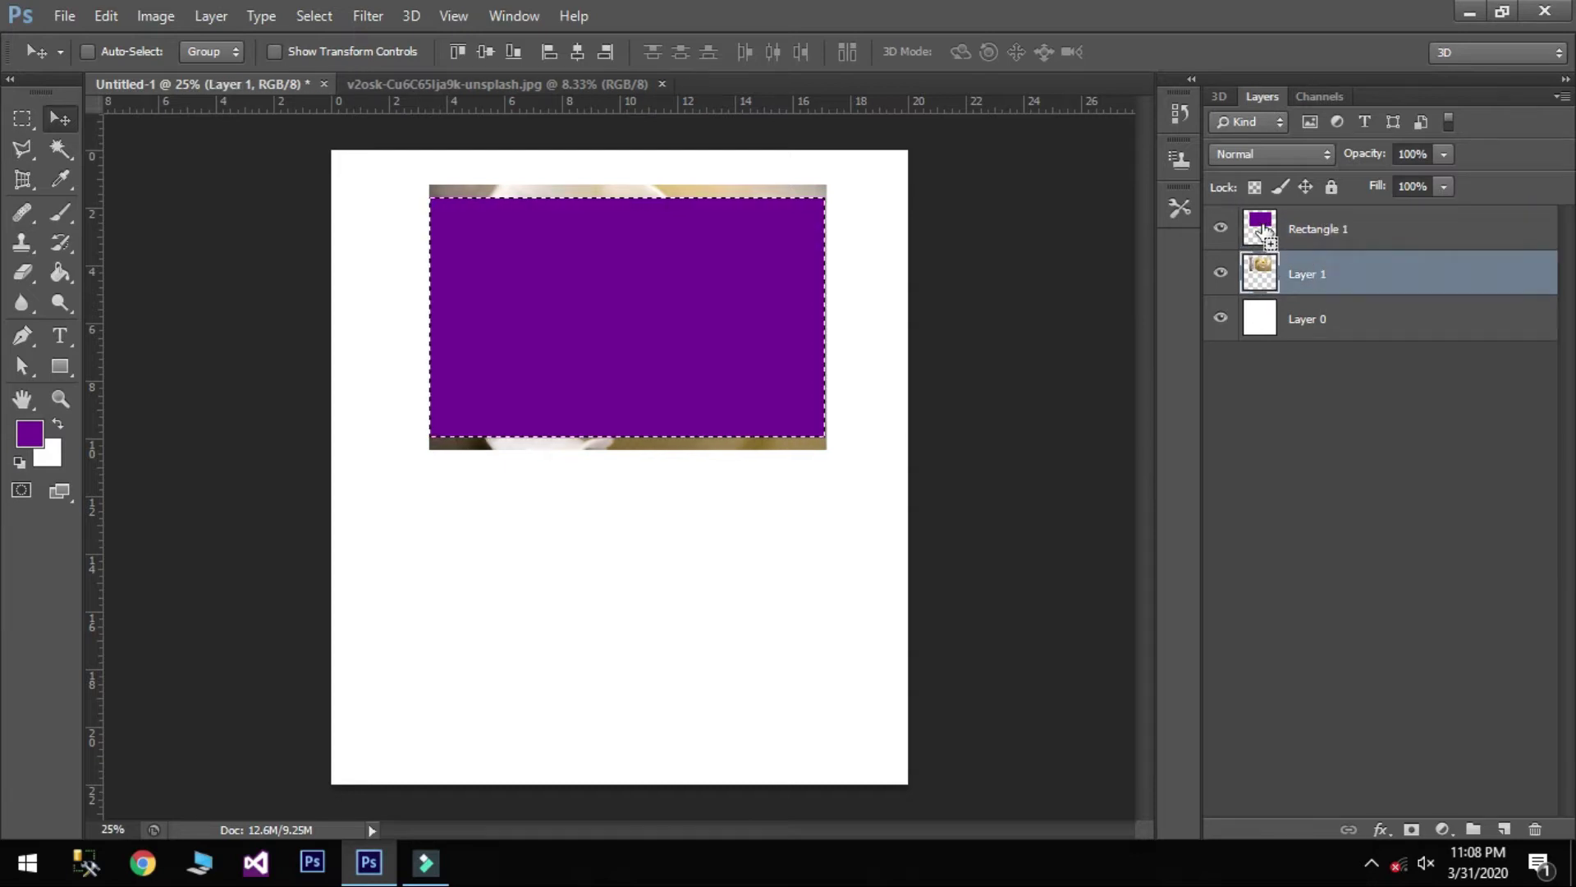
key("ctrl+shift+i")
key("Delete")
key("ctrl+d")
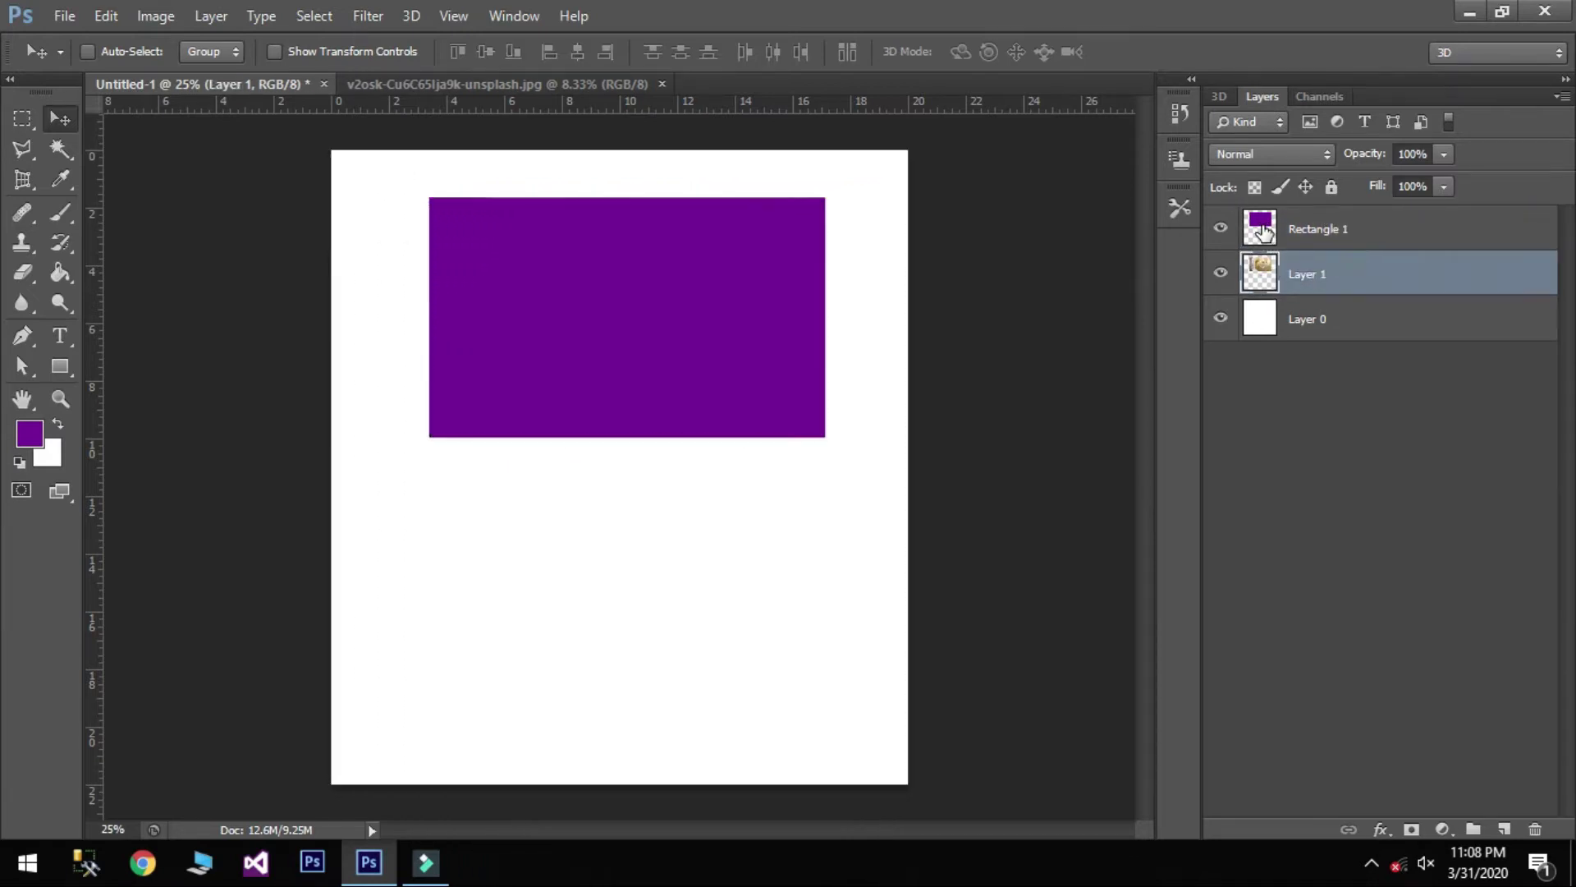
Step: Move the trimmed rose layer back above the rectangle
left_click_drag(1297, 273, 1301, 211)
key("ctrl+plus")
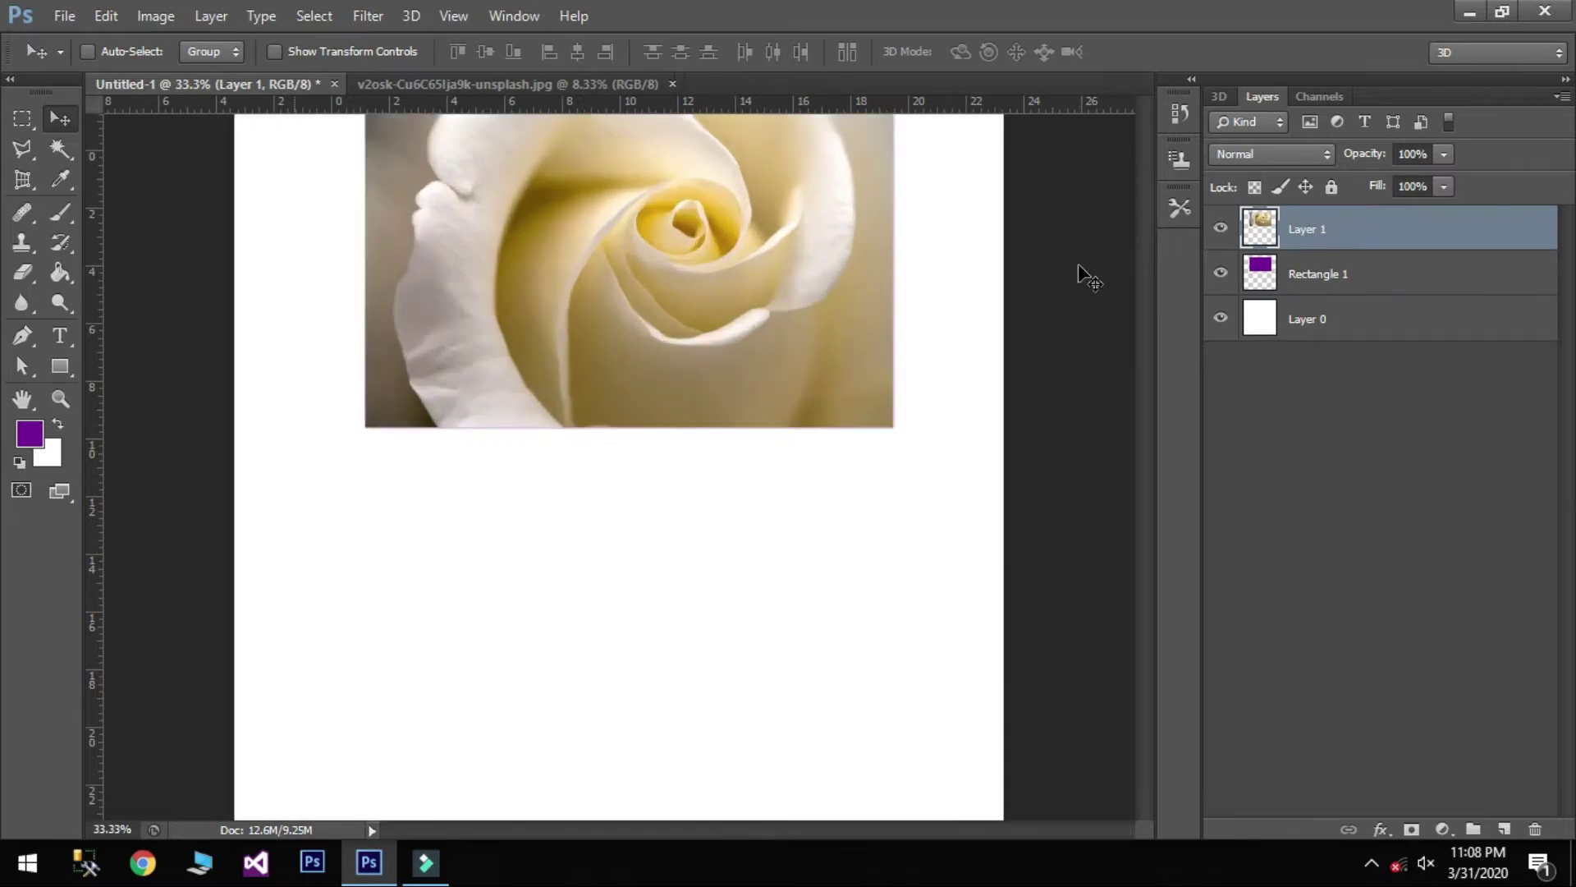
scroll(1078, 273, "up", 2)
Step: Add white 'Delicia' text in Matura MT Script Capitals on the rose photo
left_click(59, 335)
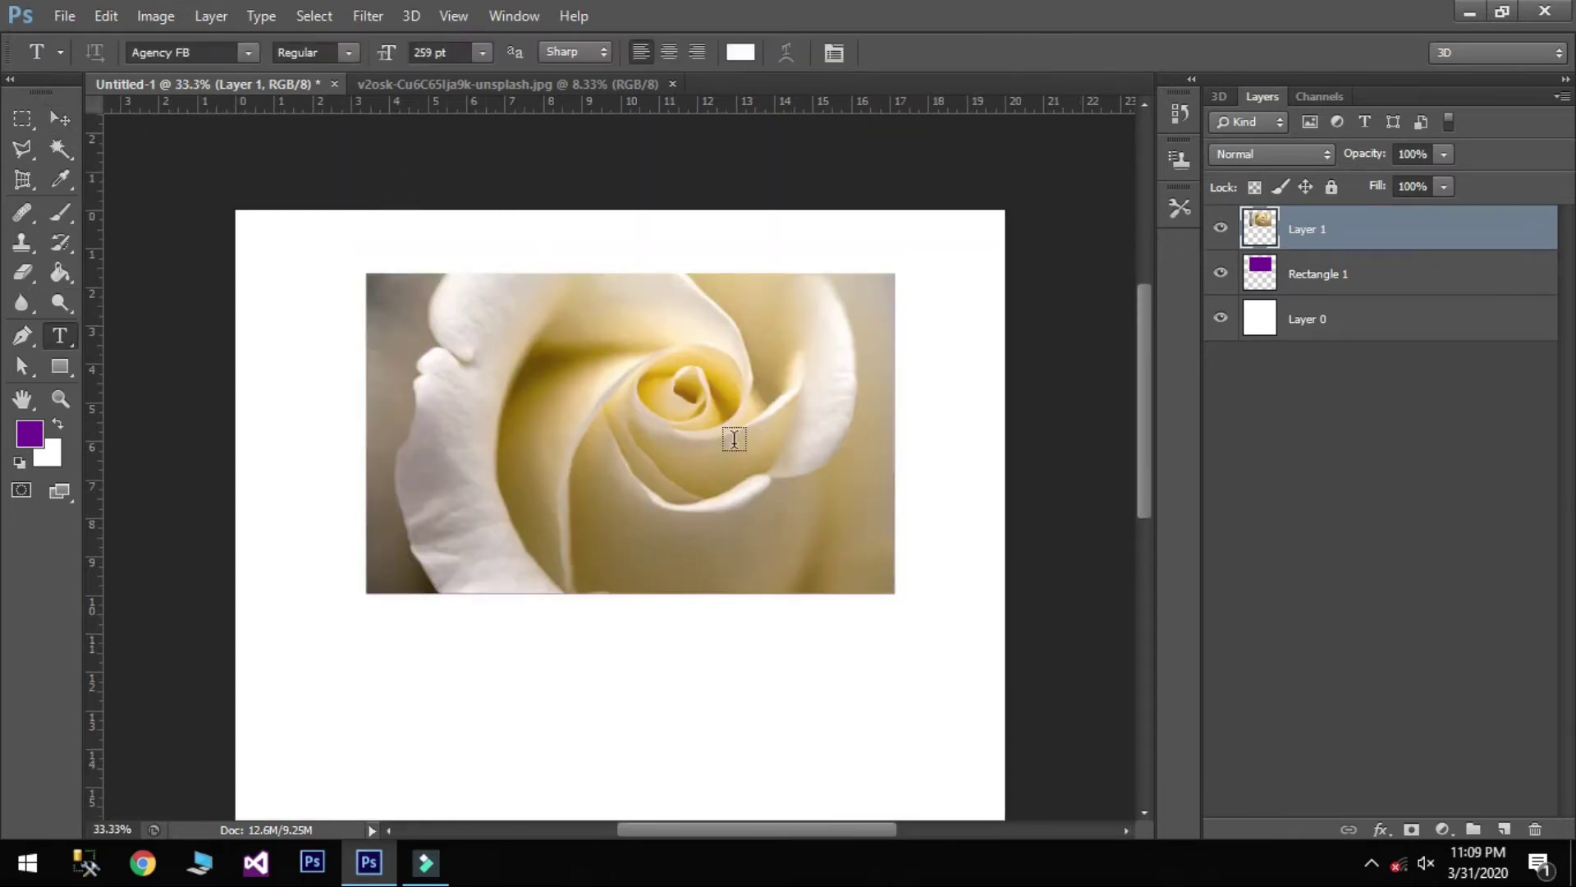
left_click(762, 511)
left_click(247, 51)
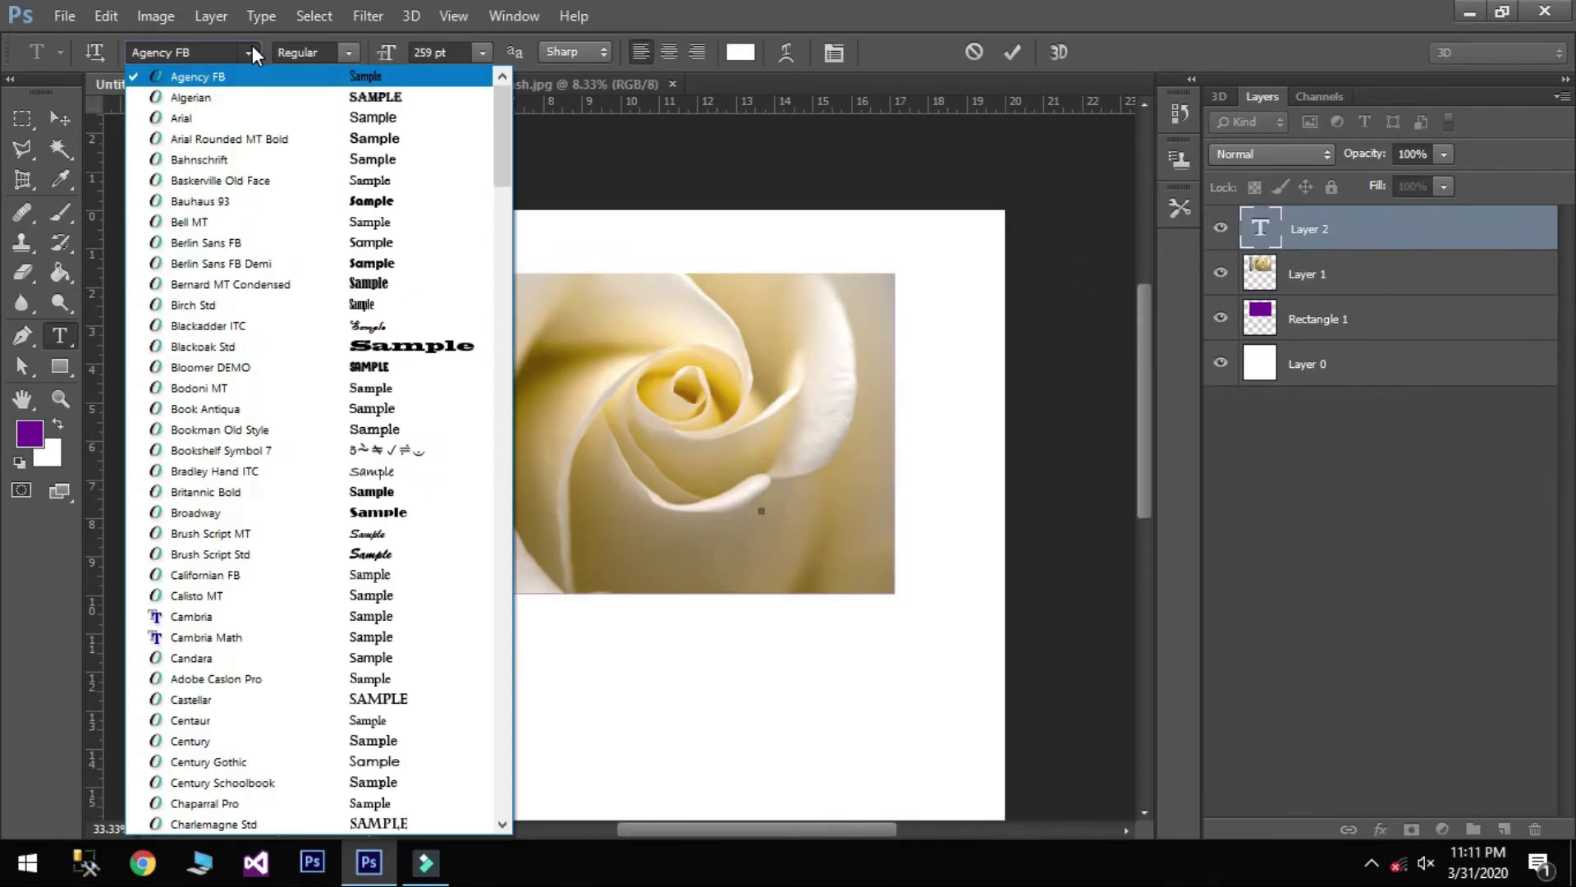
left_click_drag(501, 163, 512, 447)
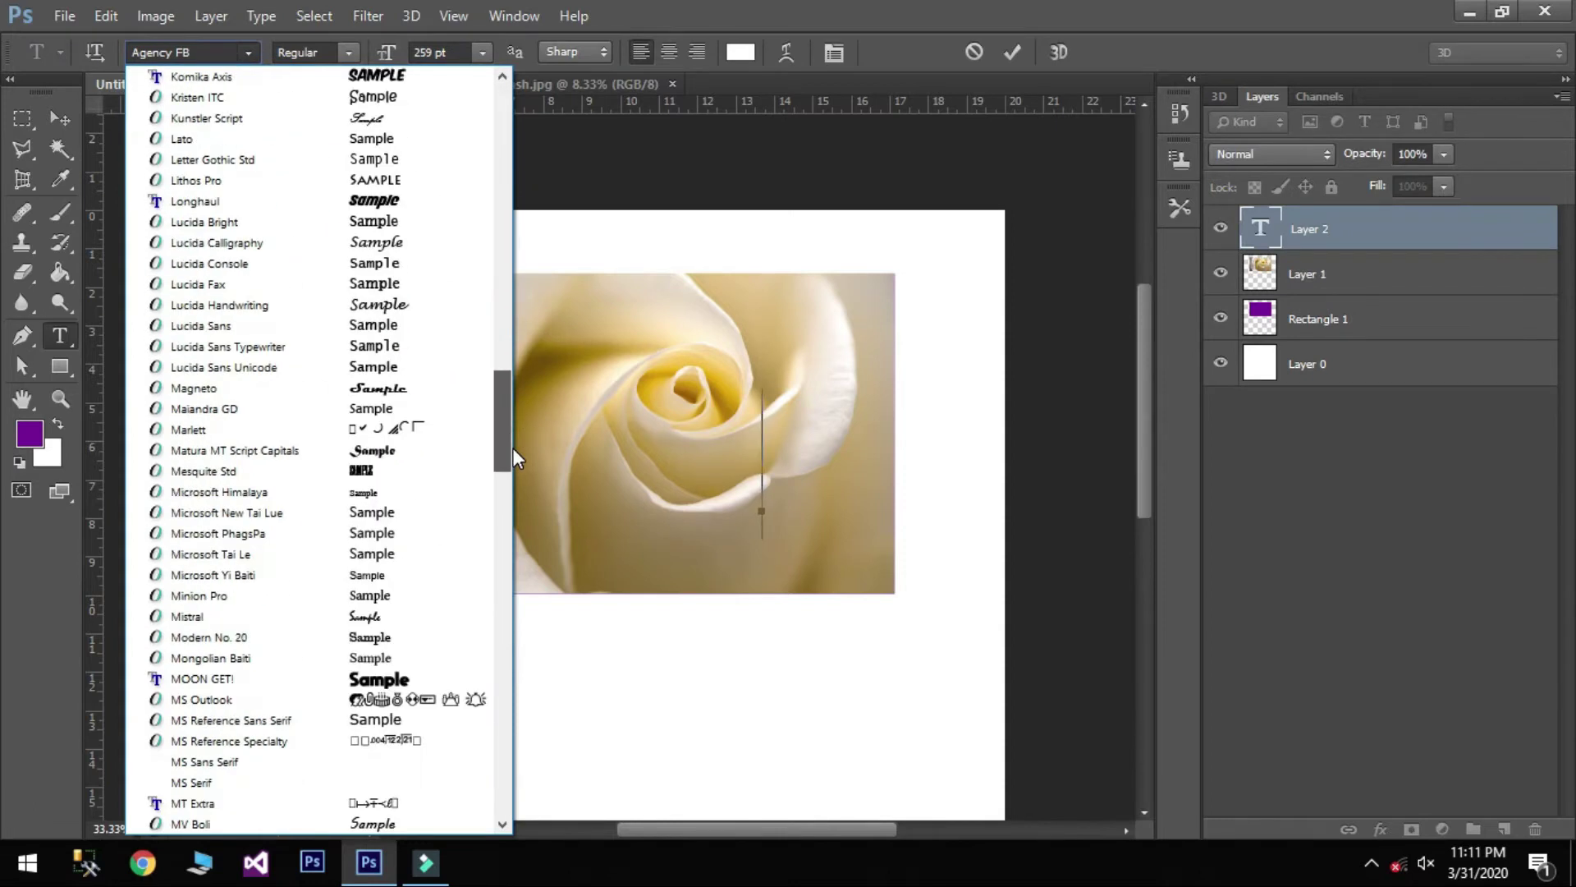
left_click(463, 457)
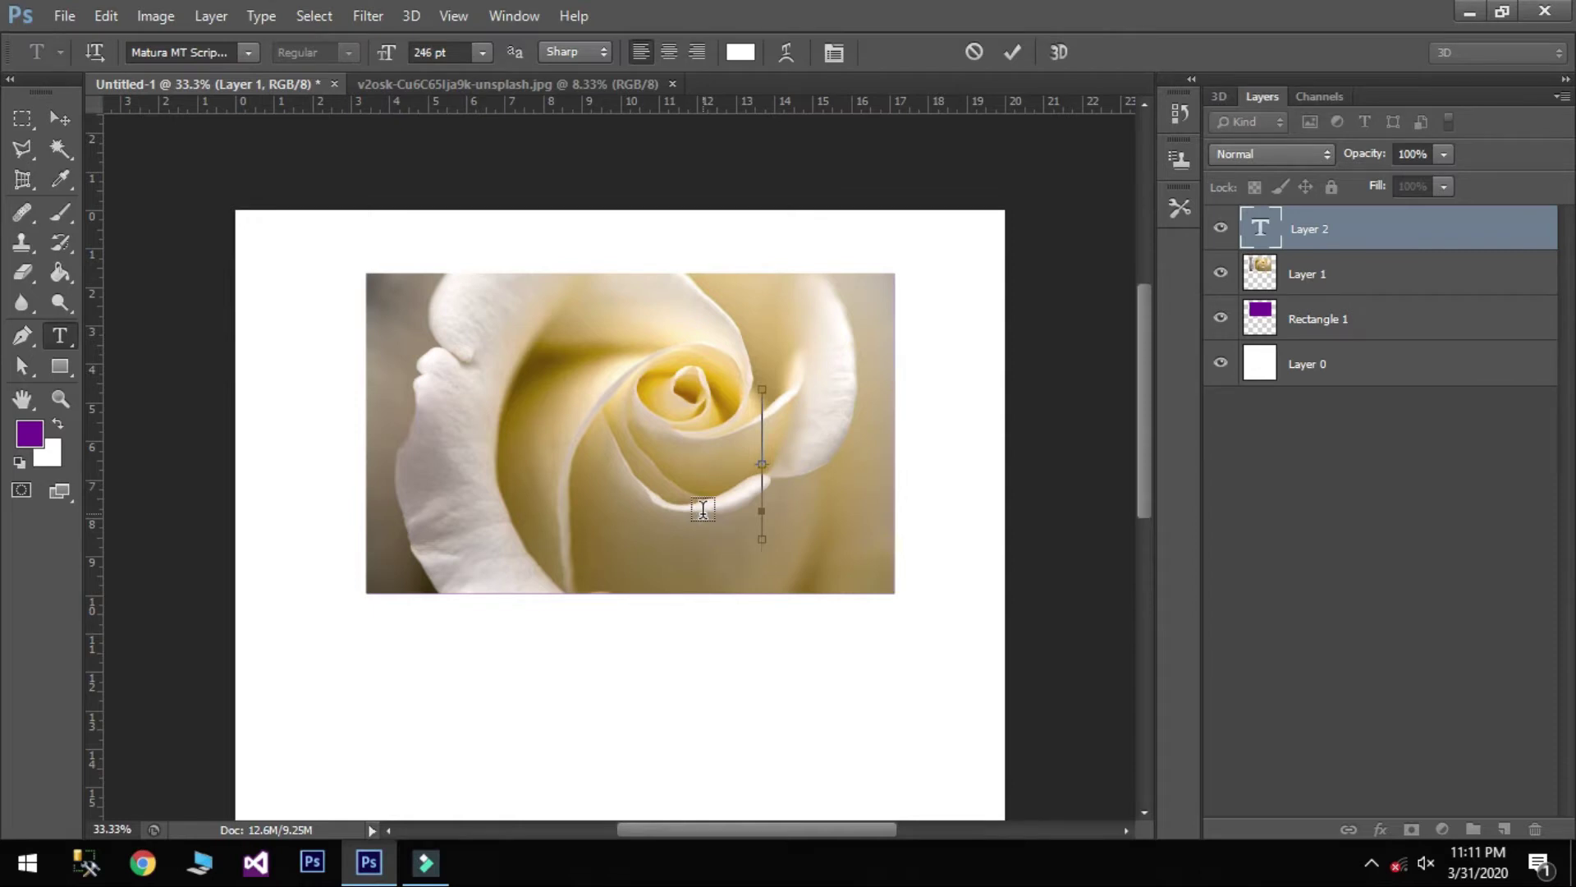
type("D")
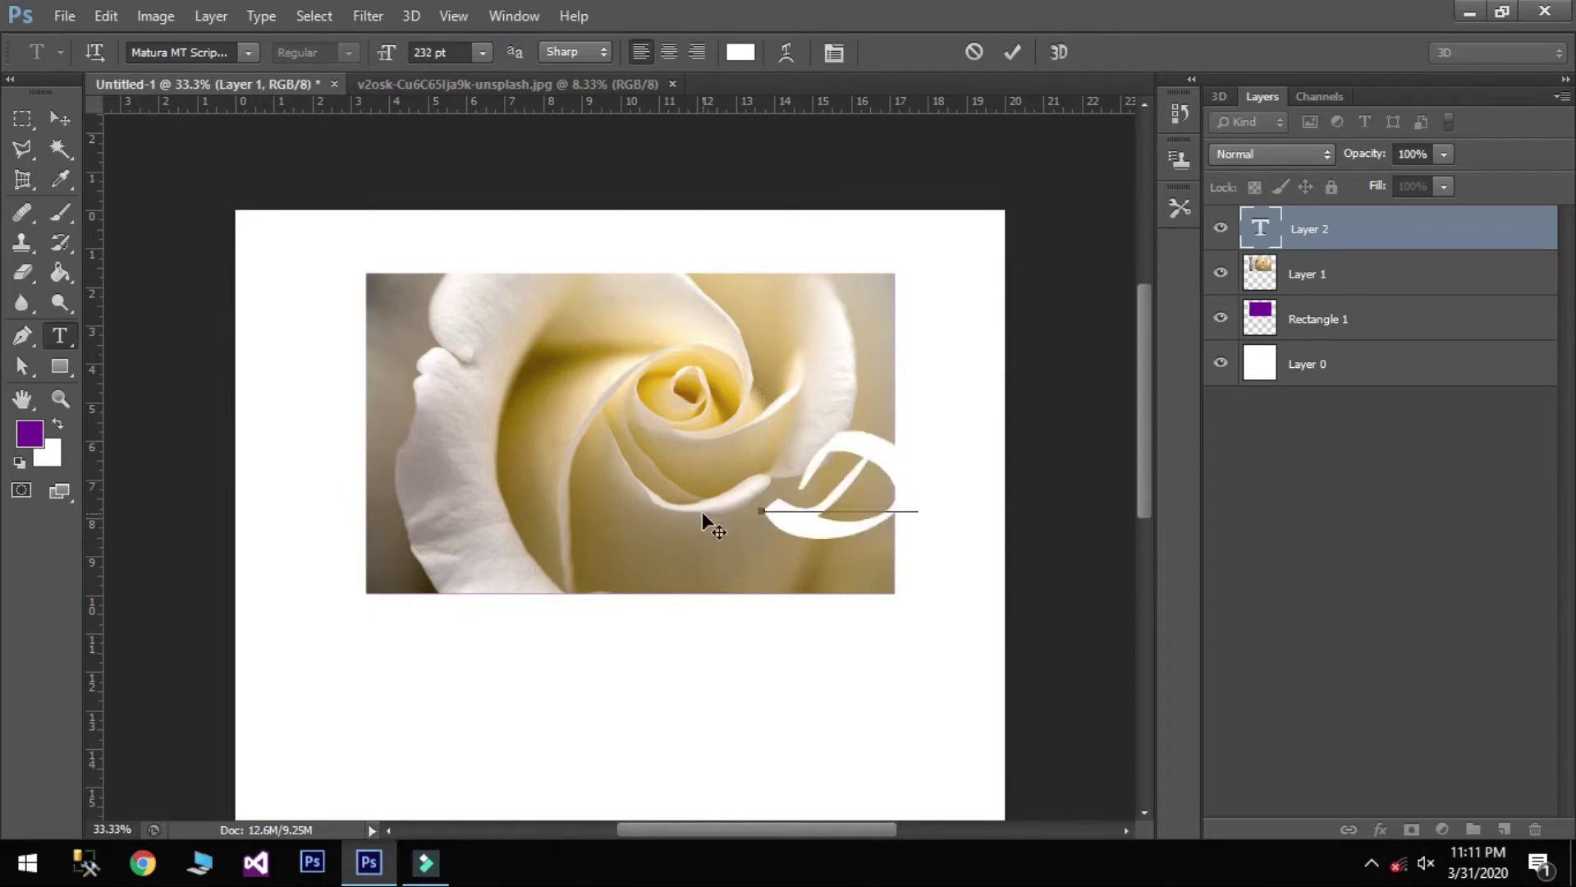
key("ctrl+a")
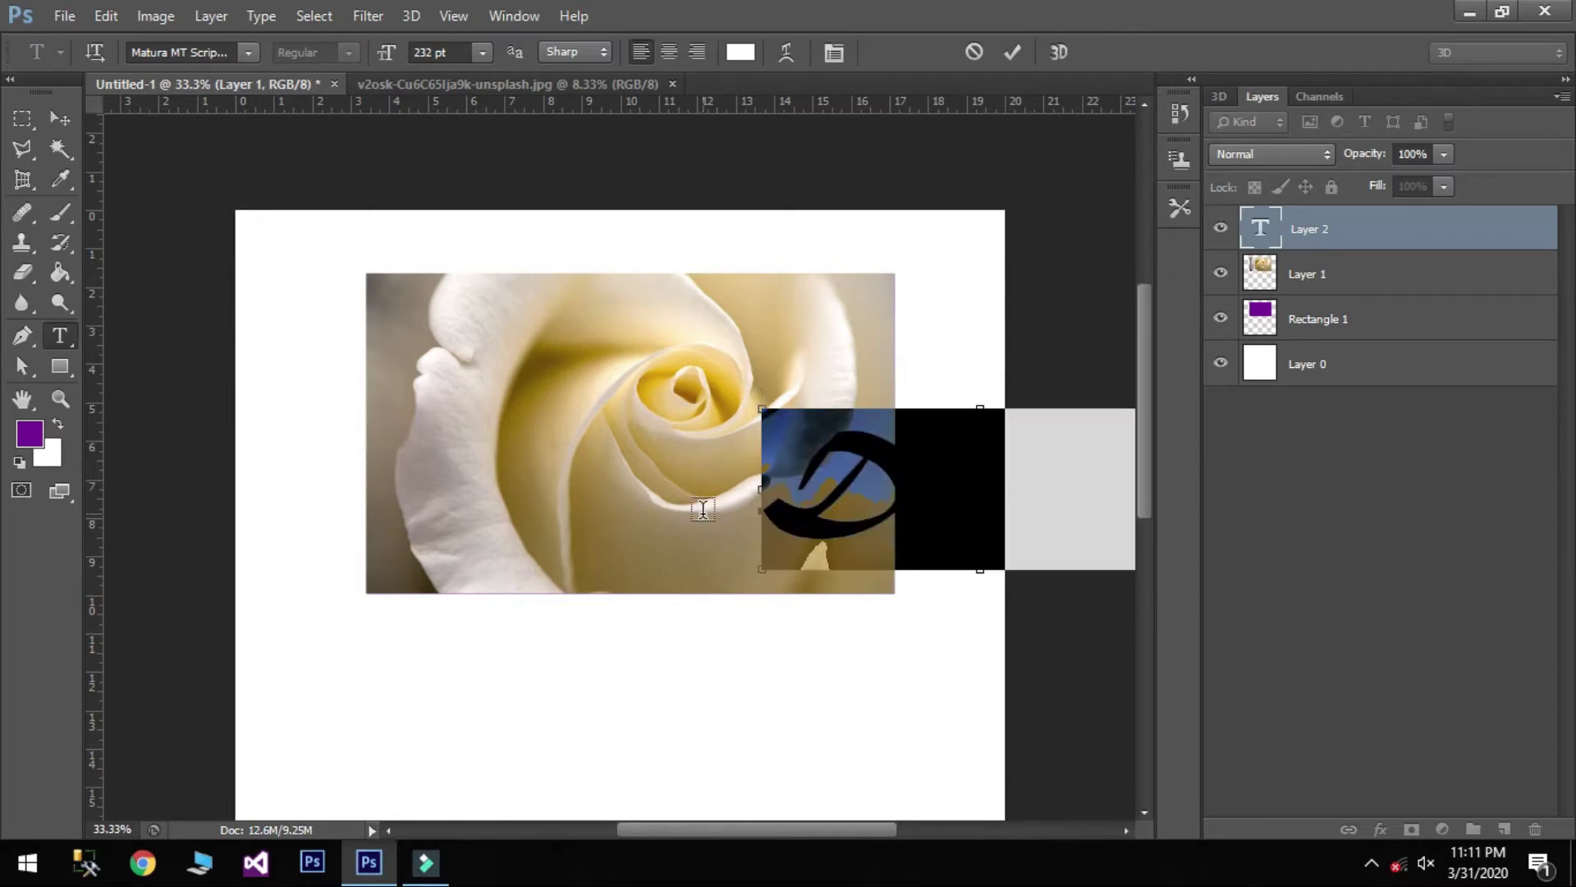
key("ctrl+shift+comma")
key("ctrl+shift+comma")
key("ctrl+shift+comma")
key("ctrl+shift+comma")
key("ctrl+shift+comma")
key("ctrl+shift+comma")
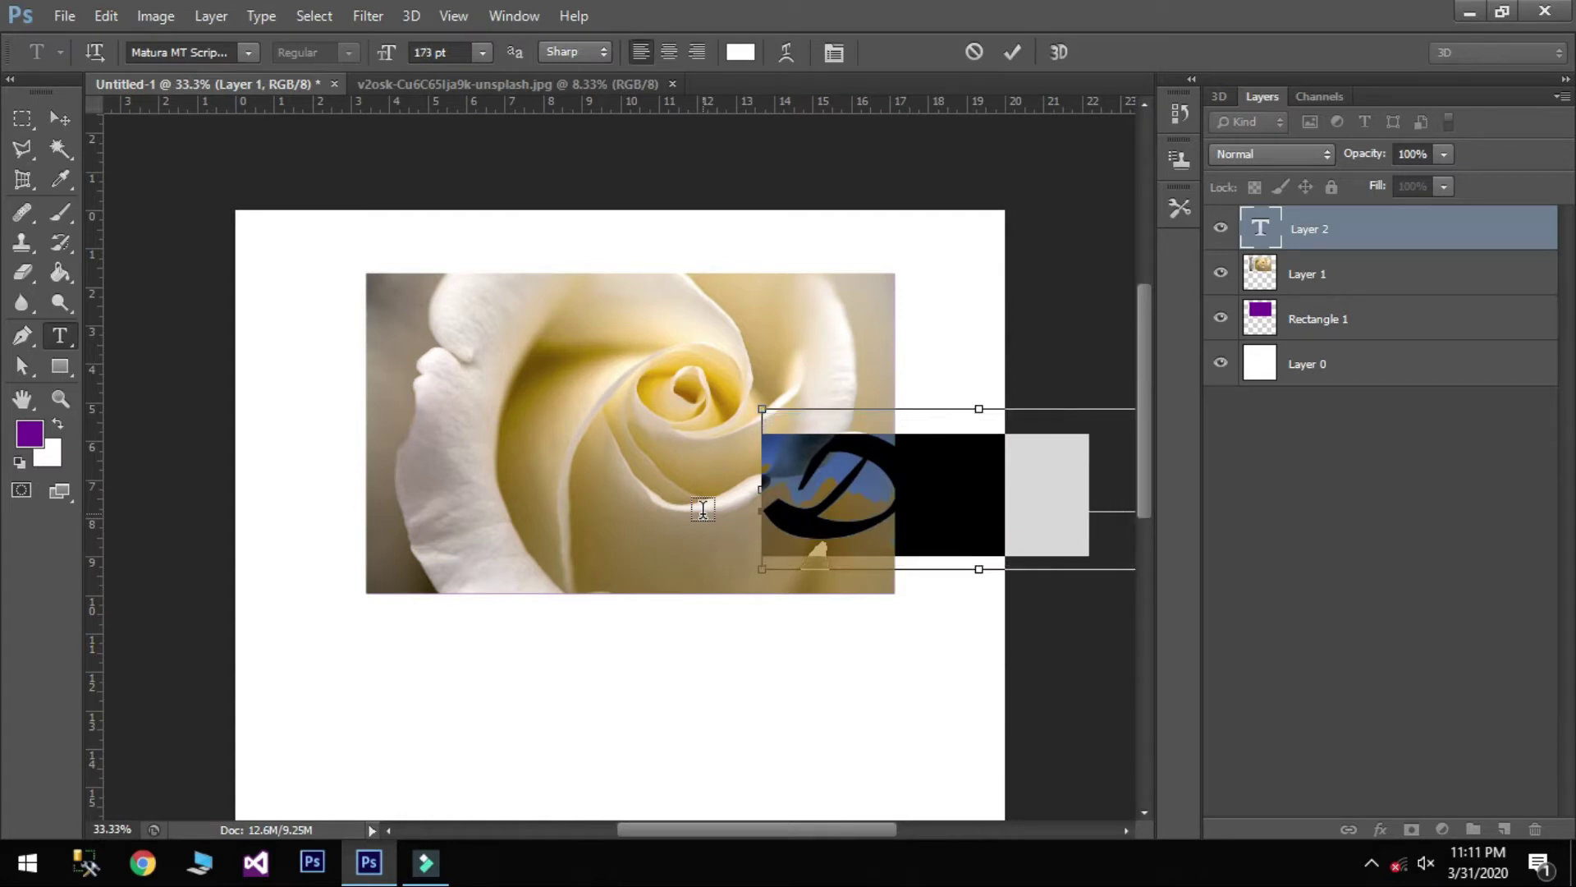
key("ctrl+shift+comma")
key("ctrl+shift+comma")
key("ctrl+shift+comma")
Step: Shrink Delicia to 90 pt and place it at the photo's lower right
key("ctrl+shift+comma")
key("ctrl+shift+comma")
key("ctrl+shift+comma")
key("ctrl+Return")
left_click_drag(874, 505, 714, 509)
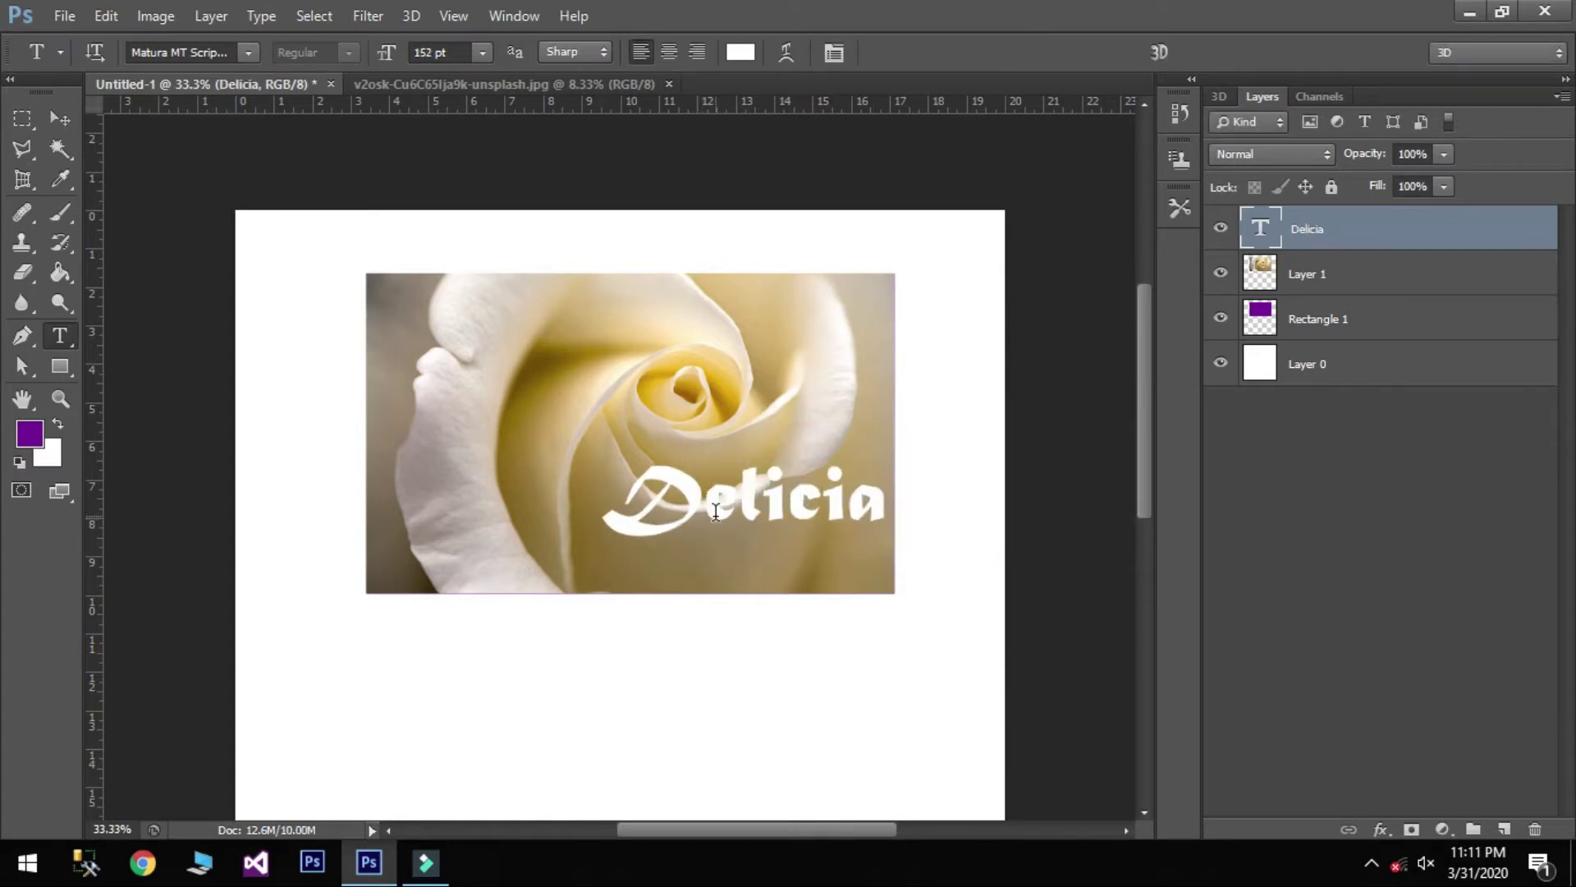
key("ctrl+a")
key("ctrl+shift+comma")
key("ctrl+shift+comma")
key("ctrl+shift+comma")
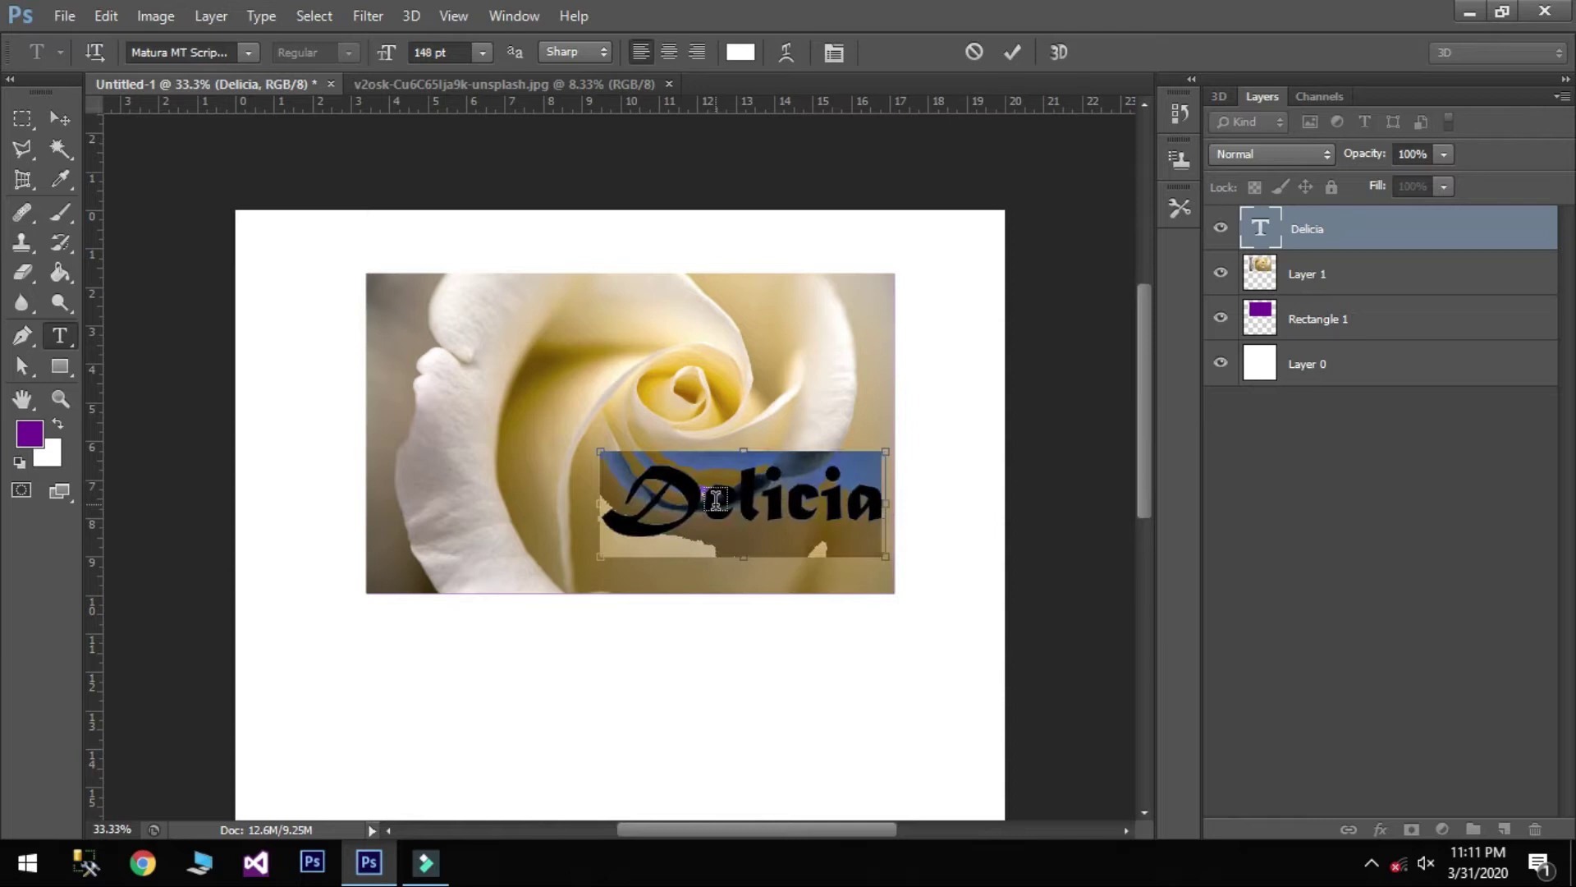
key("ctrl+shift+comma")
key("ctrl+shift+comma")
key("ctrl+shift+comma")
key("ctrl+shift+comma")
key("ctrl+shift+comma")
key("ctrl+shift+comma")
key("ctrl+shift+comma")
key("ctrl+shift+comma")
key("ctrl+shift+comma")
key("ctrl+shift+comma")
key("ctrl+shift+comma")
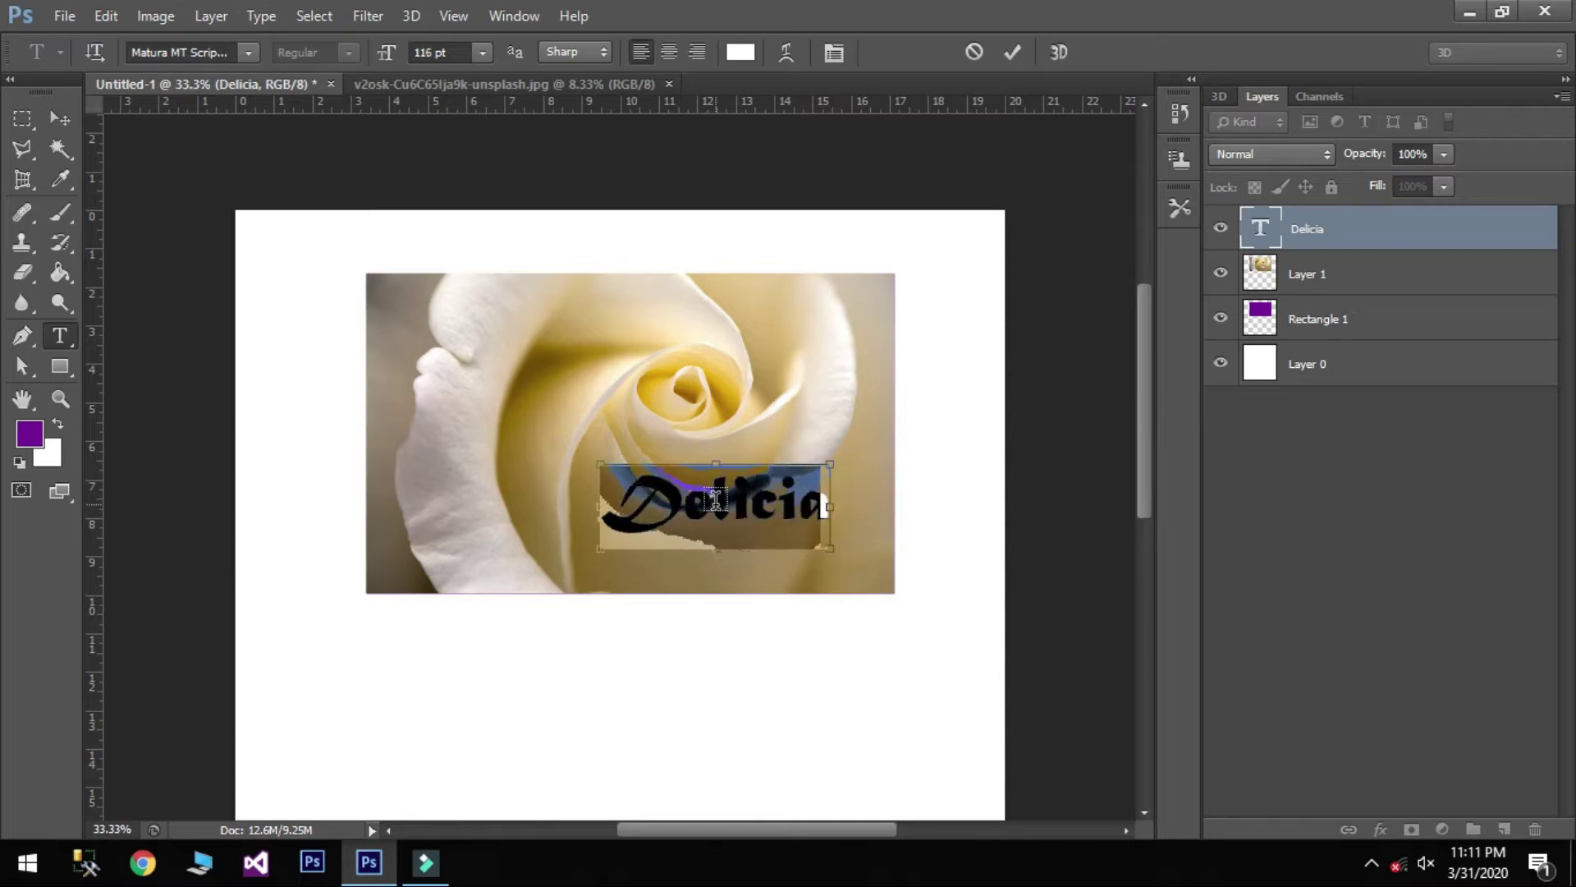
key("ctrl+shift+comma")
key("ctrl+shift+comma")
key("ctrl+shift+comma")
key("ctrl+shift+comma")
key("ctrl+shift+comma")
left_click_drag(802, 542, 837, 542)
key("ctrl+shift+comma")
key("ctrl+shift+comma")
key("ctrl+shift+comma")
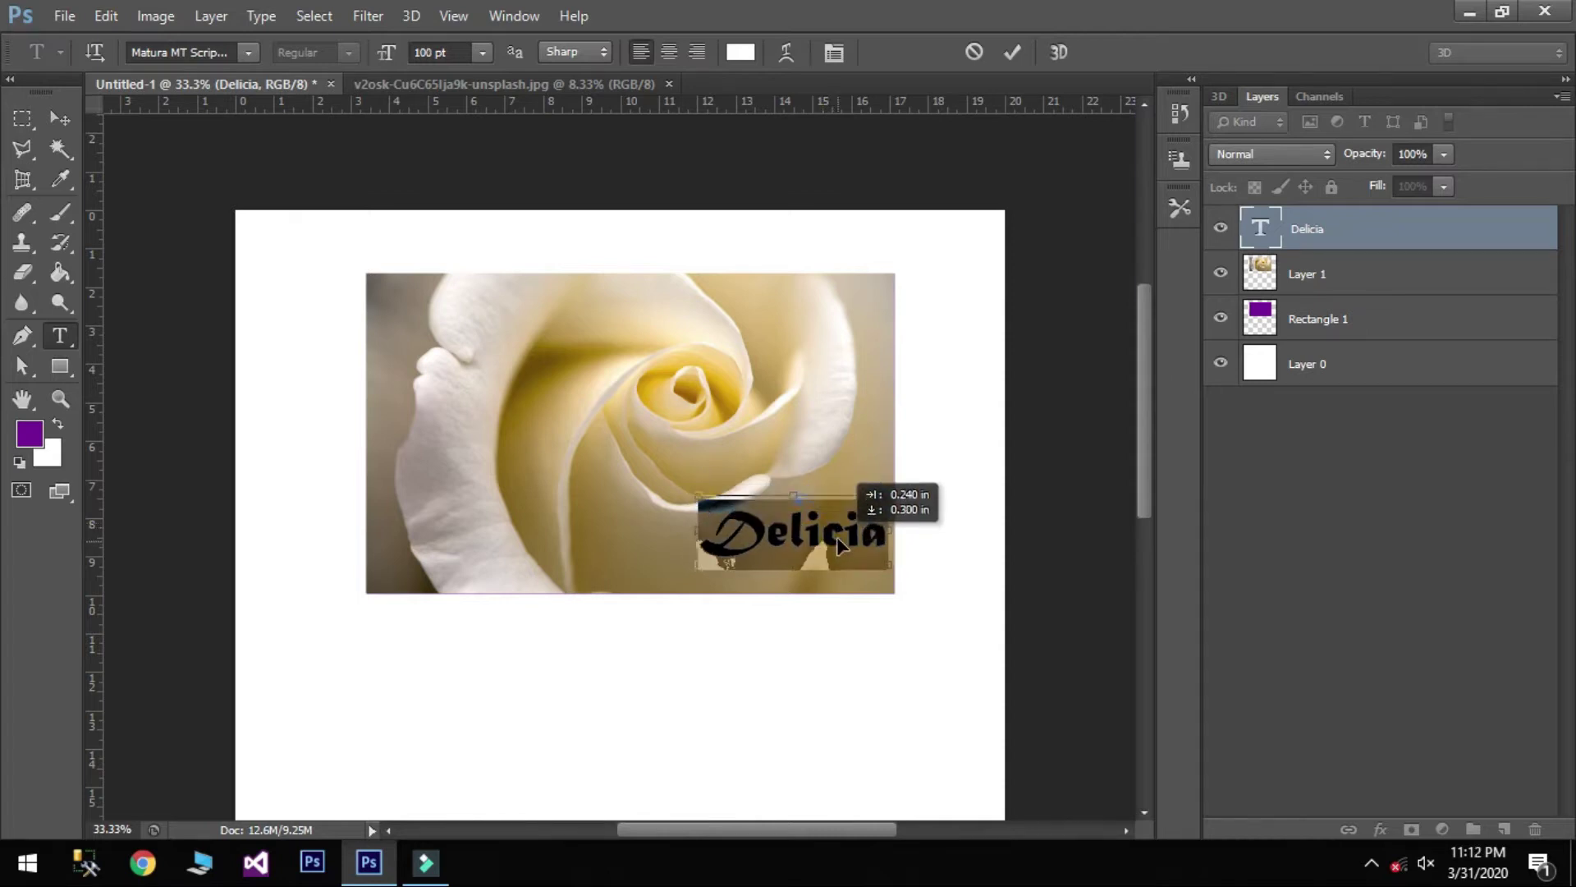
key("ctrl+Return")
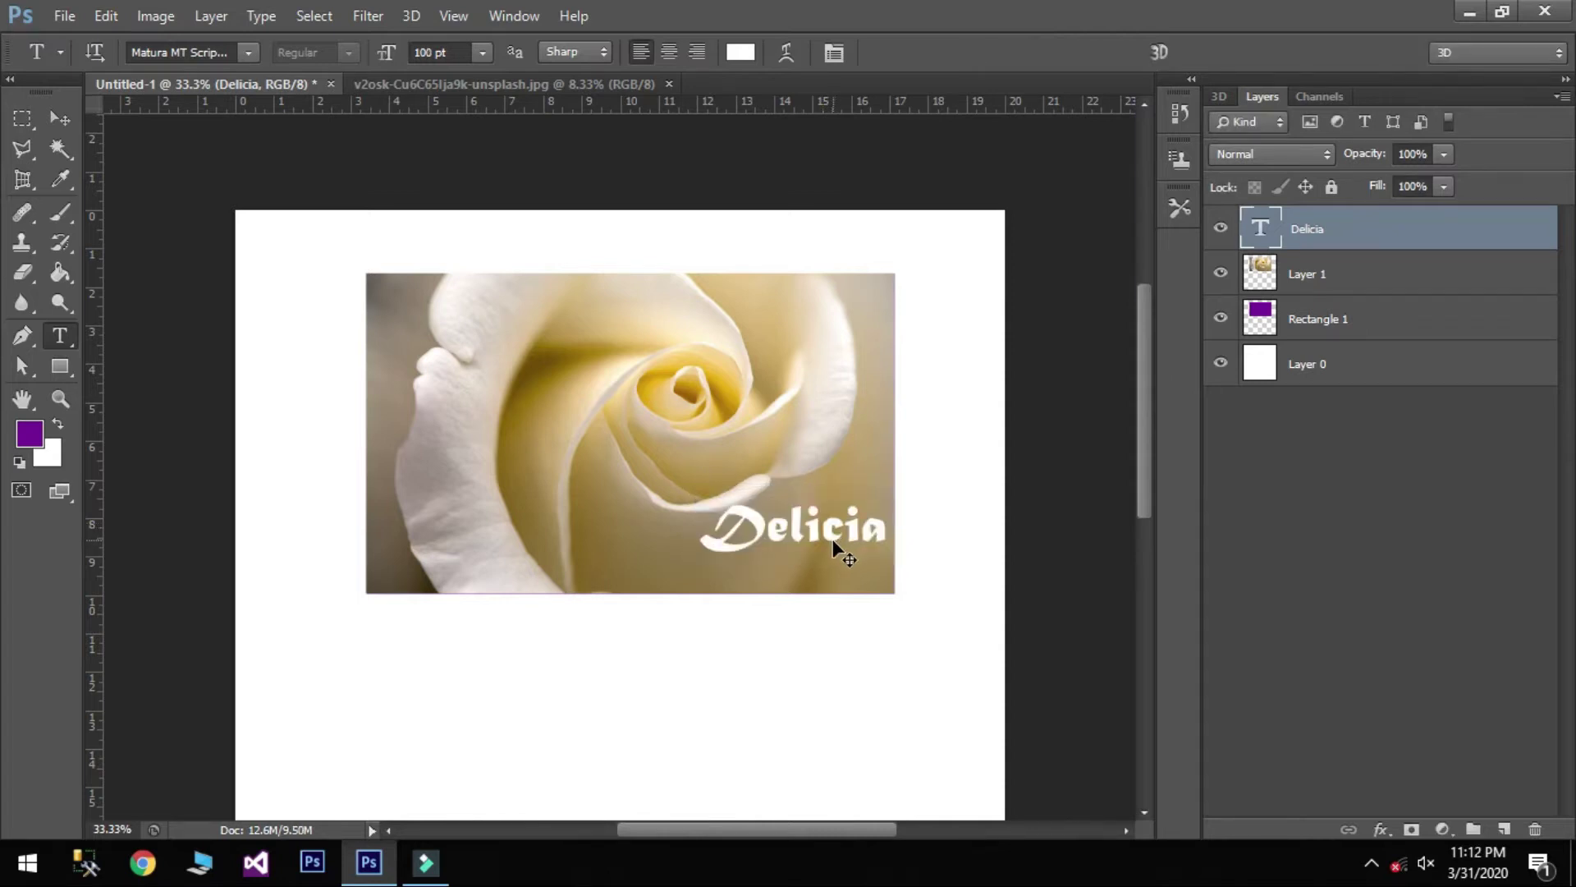
double_click(811, 530)
key("ctrl+shift+comma")
key("ctrl+shift+comma")
key("ctrl+shift+comma")
key("ctrl+shift+comma")
key("ctrl+Return")
left_click_drag(813, 528, 828, 534)
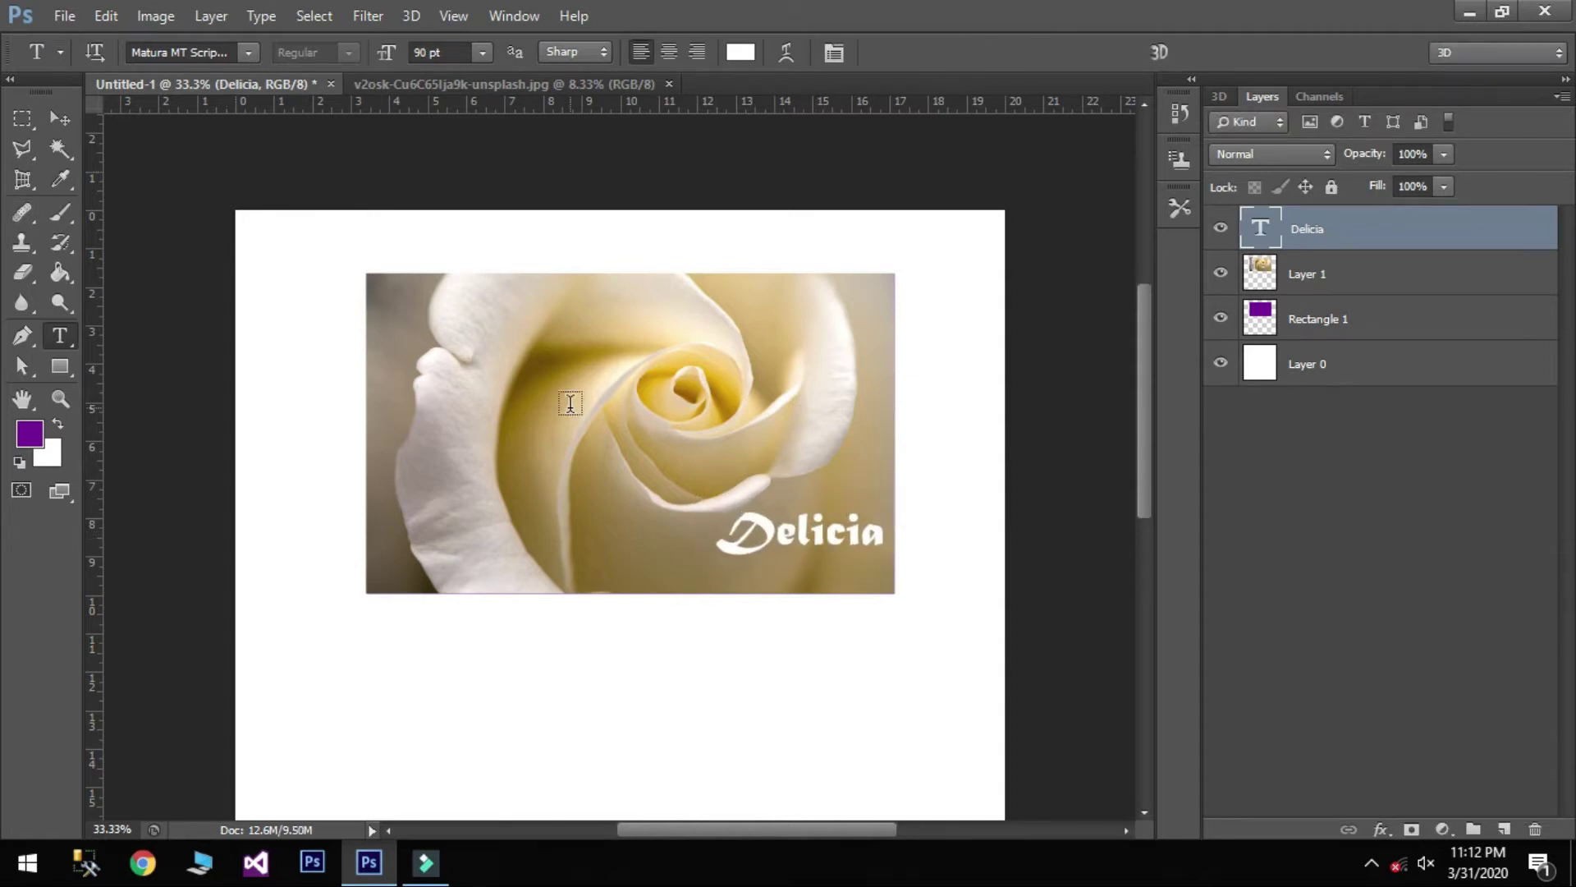
Step: Add 'Perfume' text in Agency FB on the photo and make it smaller
left_click(566, 439)
left_click(247, 53)
scroll(485, 407, "up", 15)
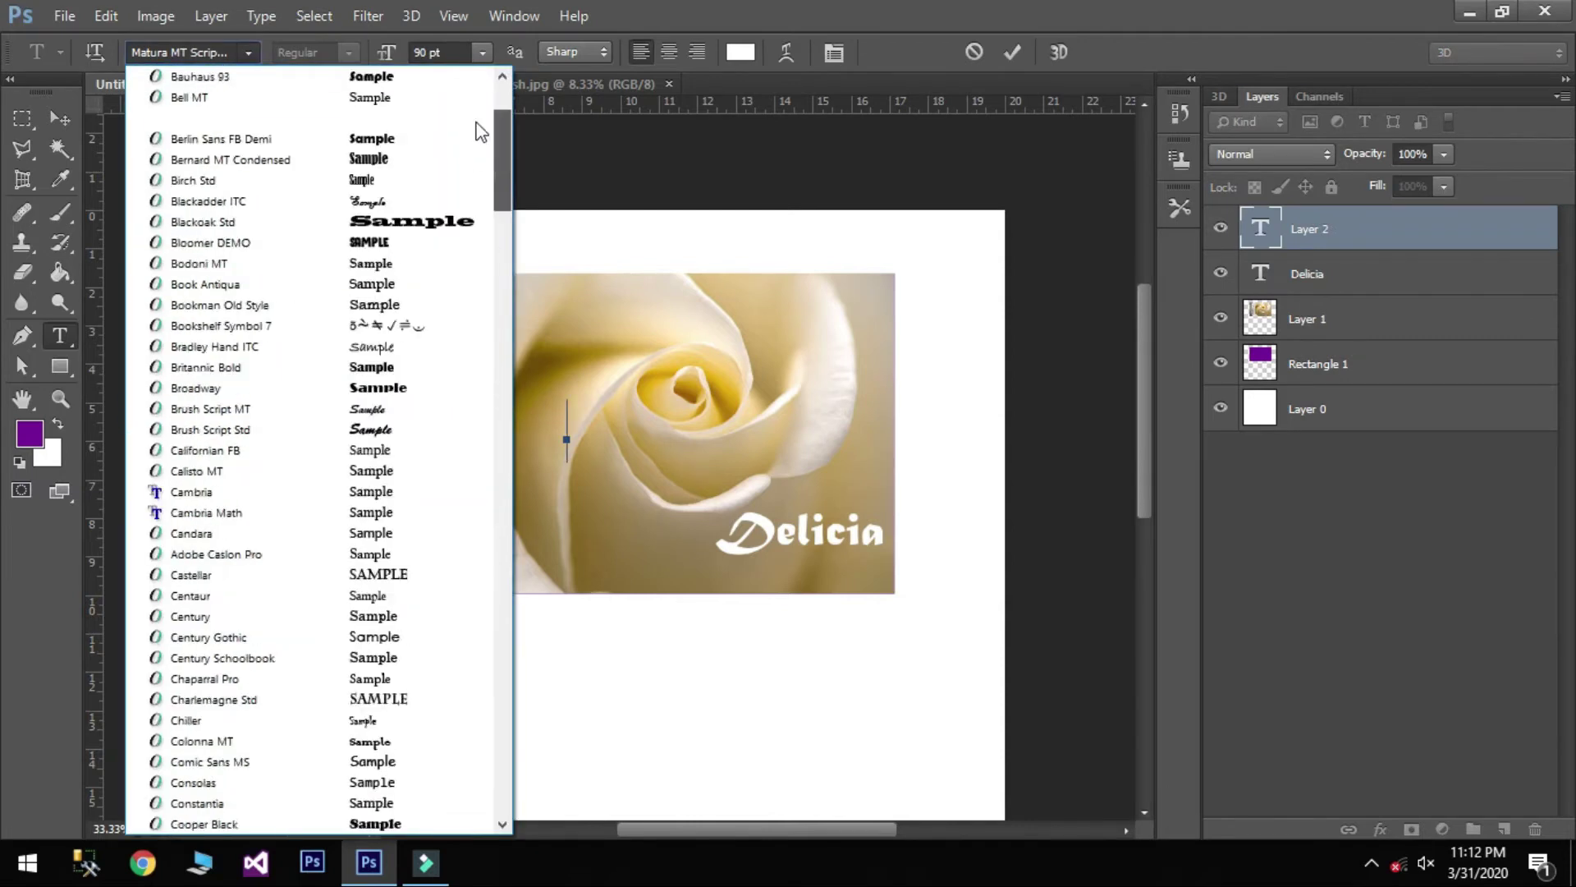
scroll(457, 115, "up", 3)
left_click(446, 79)
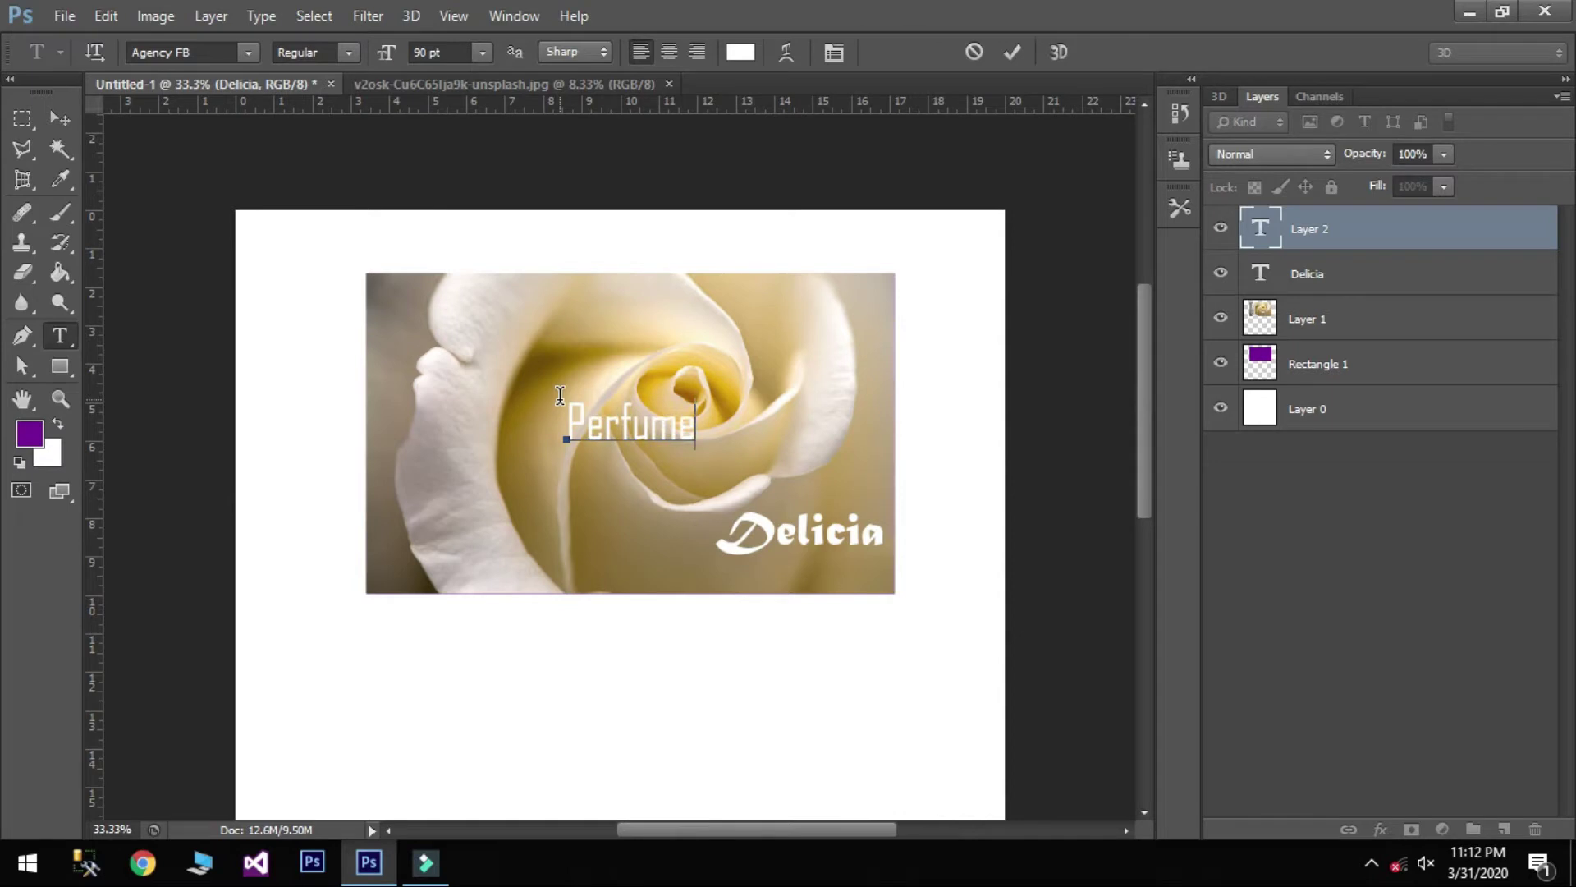
key("ctrl+a")
key("ctrl+shift+comma")
key("ctrl+shift+comma")
key("ctrl+shift+comma")
Step: Reduce Perfume to 37 pt and position it just beneath Delicia
key("ctrl+shift+comma")
key("ctrl+shift+comma")
key("ctrl+shift+comma")
key("ctrl+shift+comma")
key("ctrl+shift+comma")
key("ctrl+shift+comma")
key("ctrl+shift+comma")
key("ctrl+shift+comma")
key("ctrl+Return")
left_click_drag(595, 433, 834, 564)
double_click(854, 563)
key("ctrl+shift+comma")
key("ctrl+shift+comma")
key("ctrl+shift+comma")
key("ctrl+shift+comma")
key("ctrl+shift+comma")
key("ctrl+shift+comma")
key("ctrl+shift+comma")
key("ctrl+shift+comma")
key("ctrl+shift+comma")
key("ctrl+Return")
left_click_drag(855, 563, 881, 556)
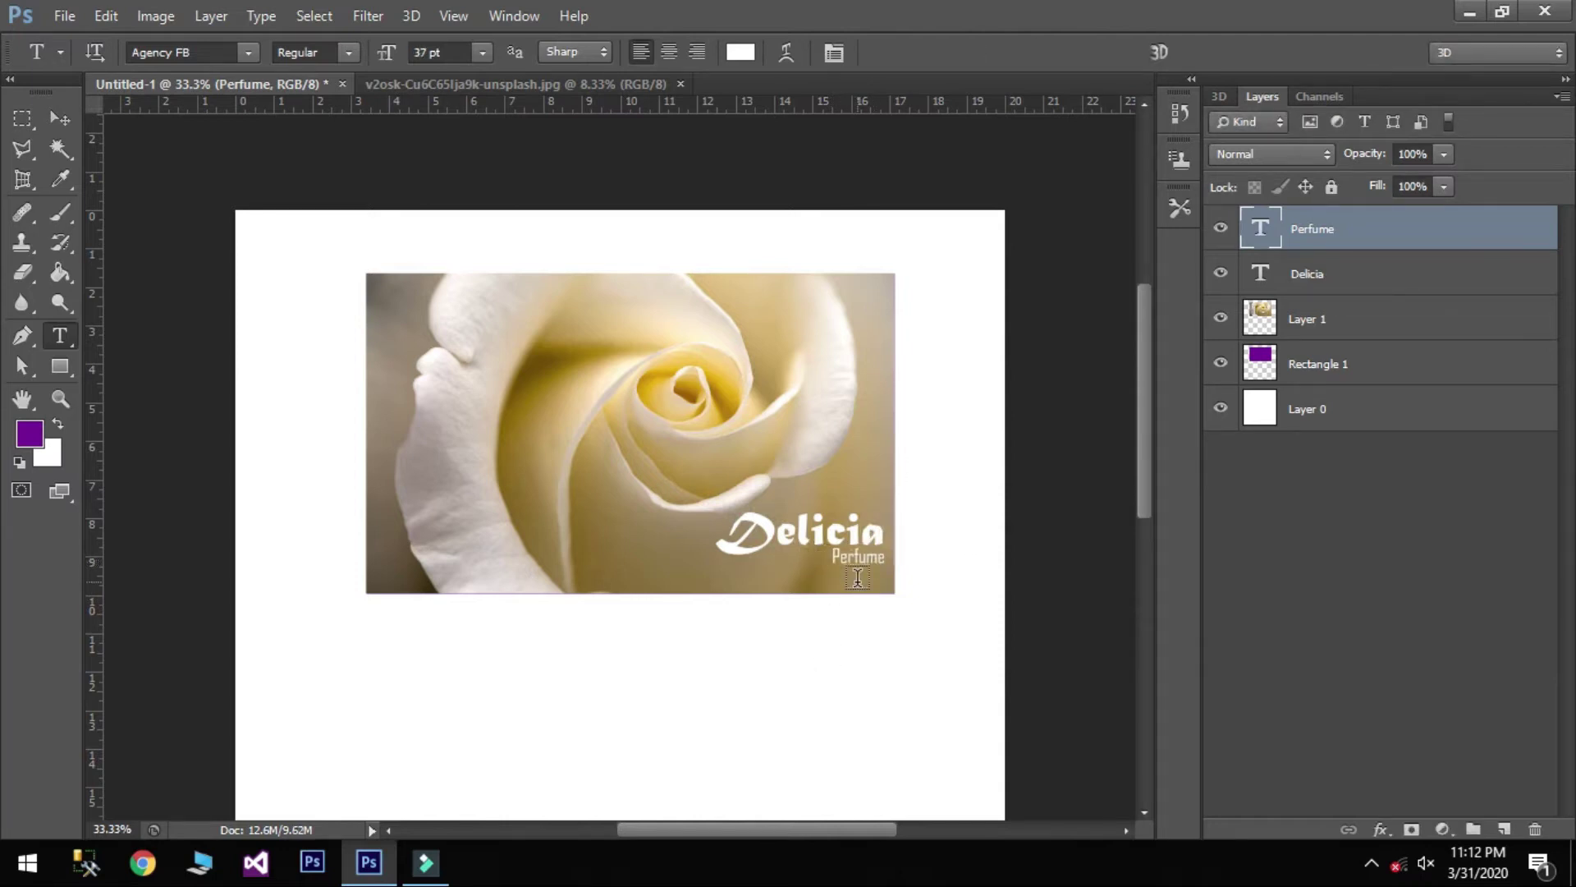
Step: Give the Delicia text a drop shadow with size 21 px
double_click(1500, 272)
left_click(918, 399)
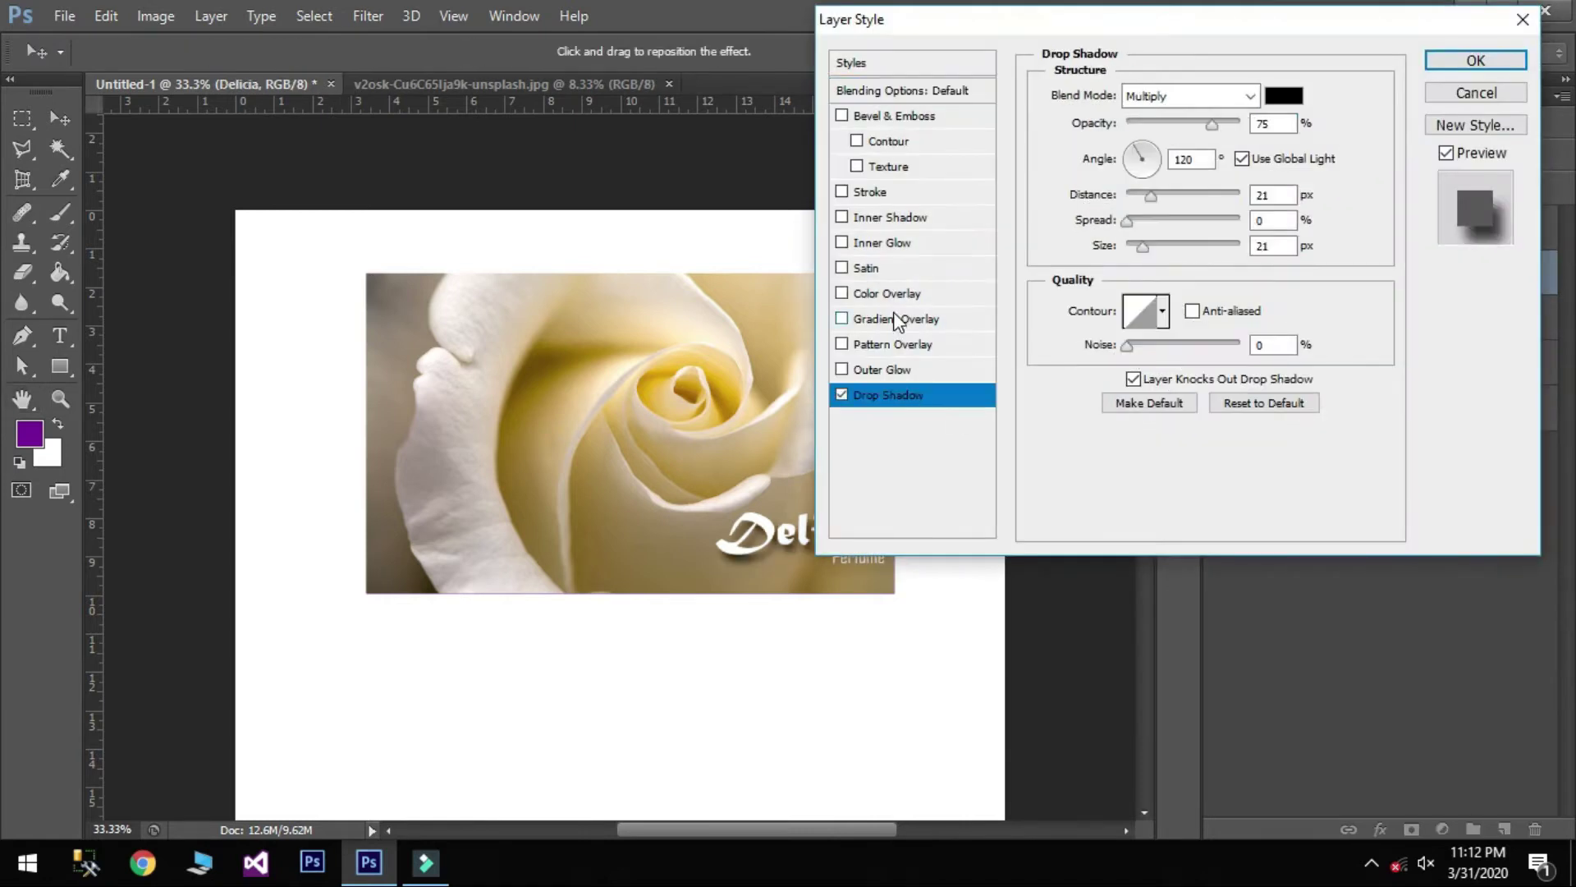
left_click_drag(1024, 13, 1089, 18)
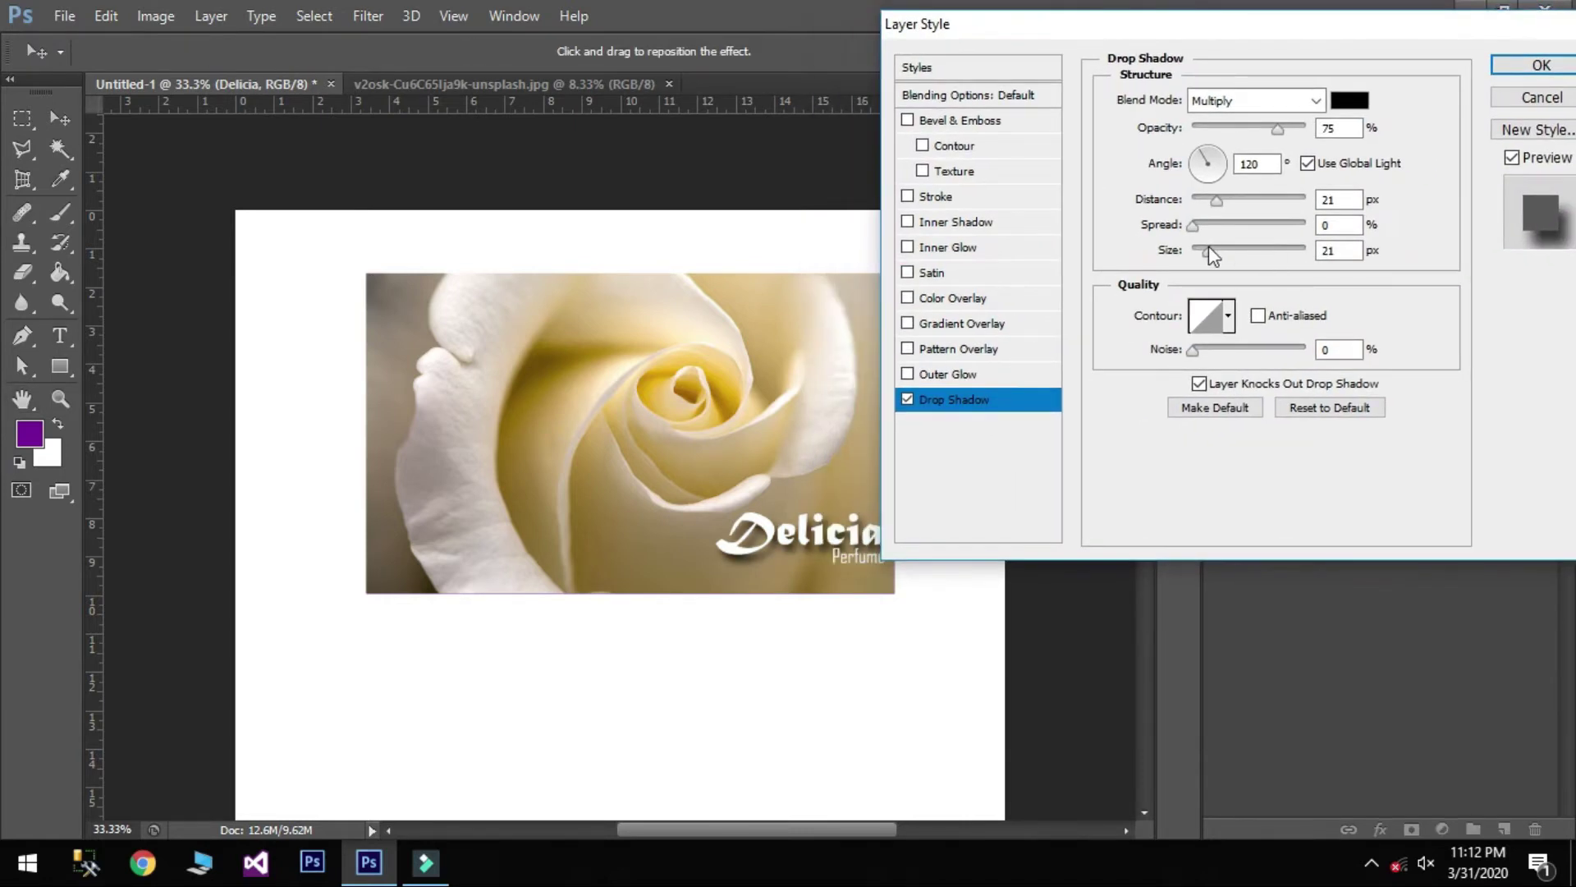
left_click_drag(1212, 251, 1208, 251)
left_click(1541, 65)
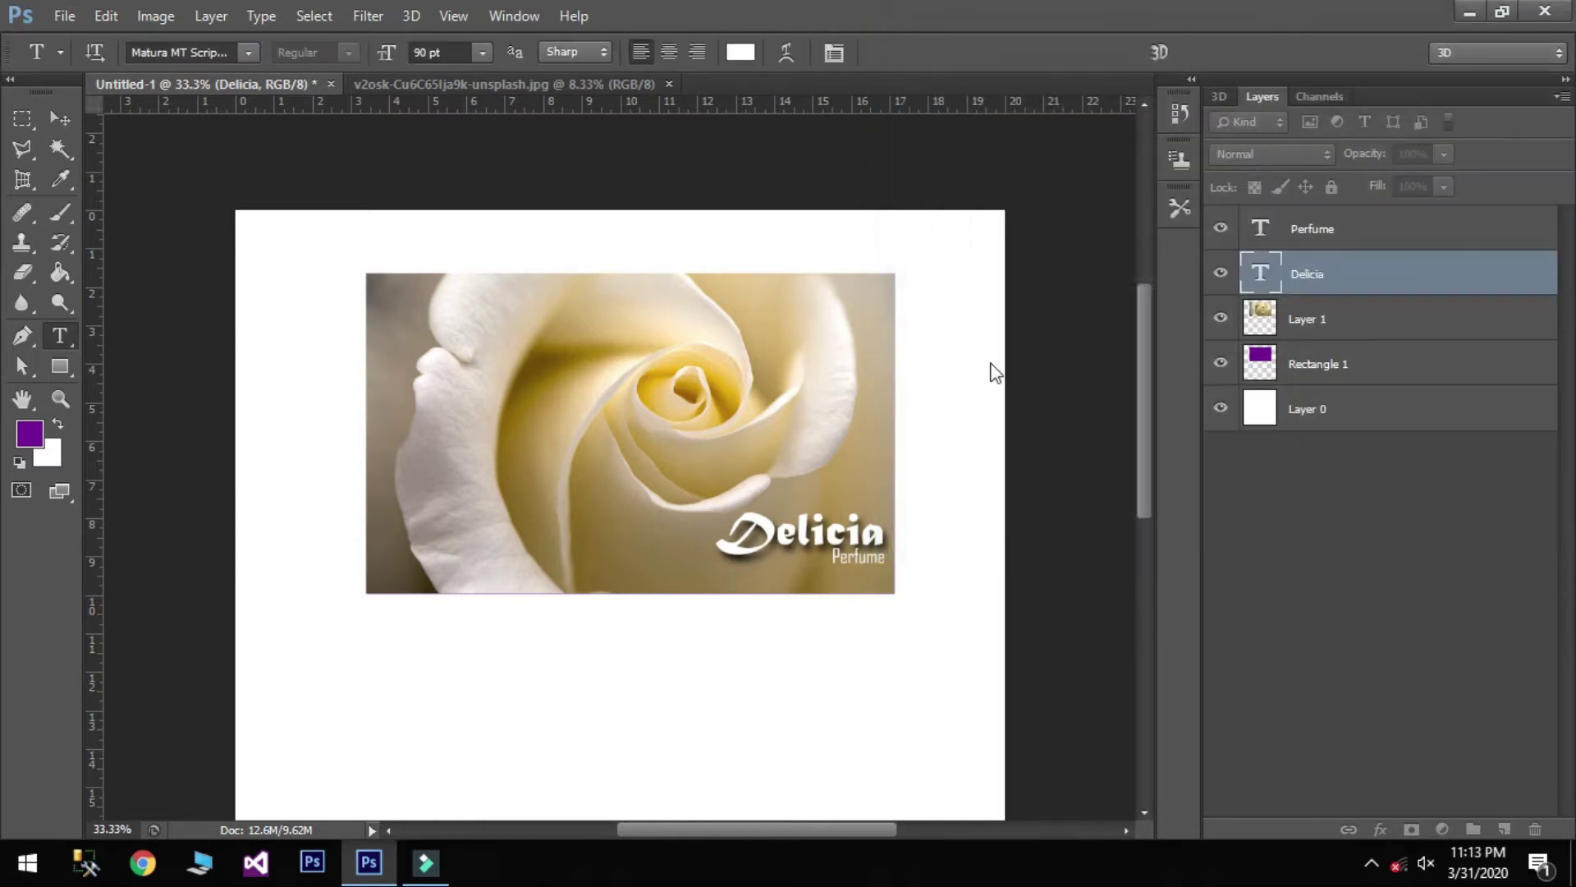
Step: Give Perfume a drop shadow using global light, 8 px distance, smaller size and higher opacity
double_click(1361, 249)
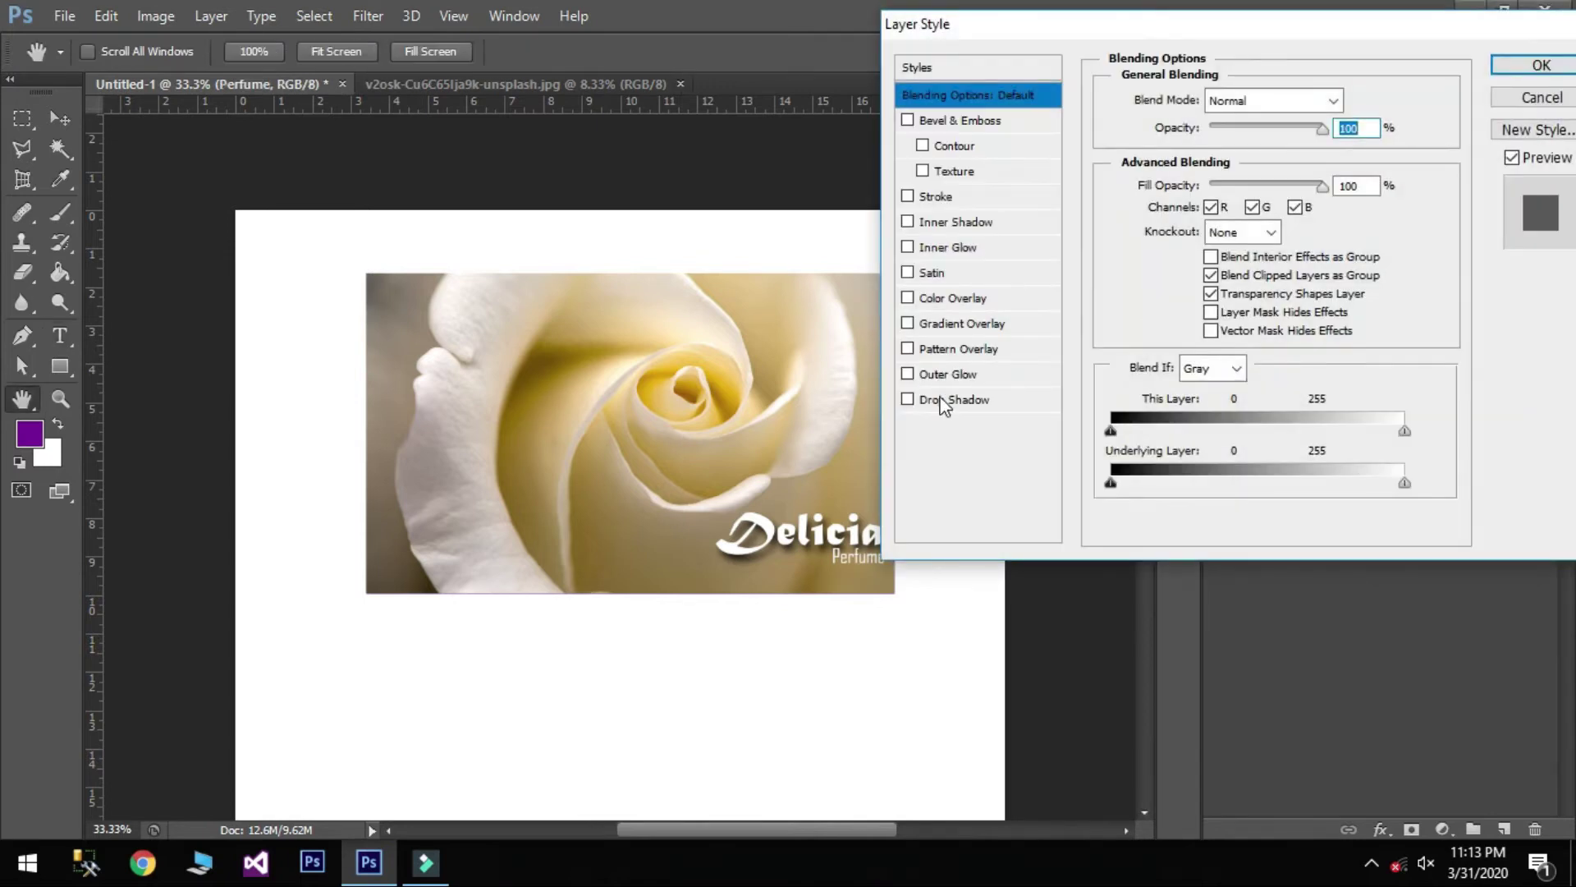
left_click(952, 399)
left_click(1208, 250)
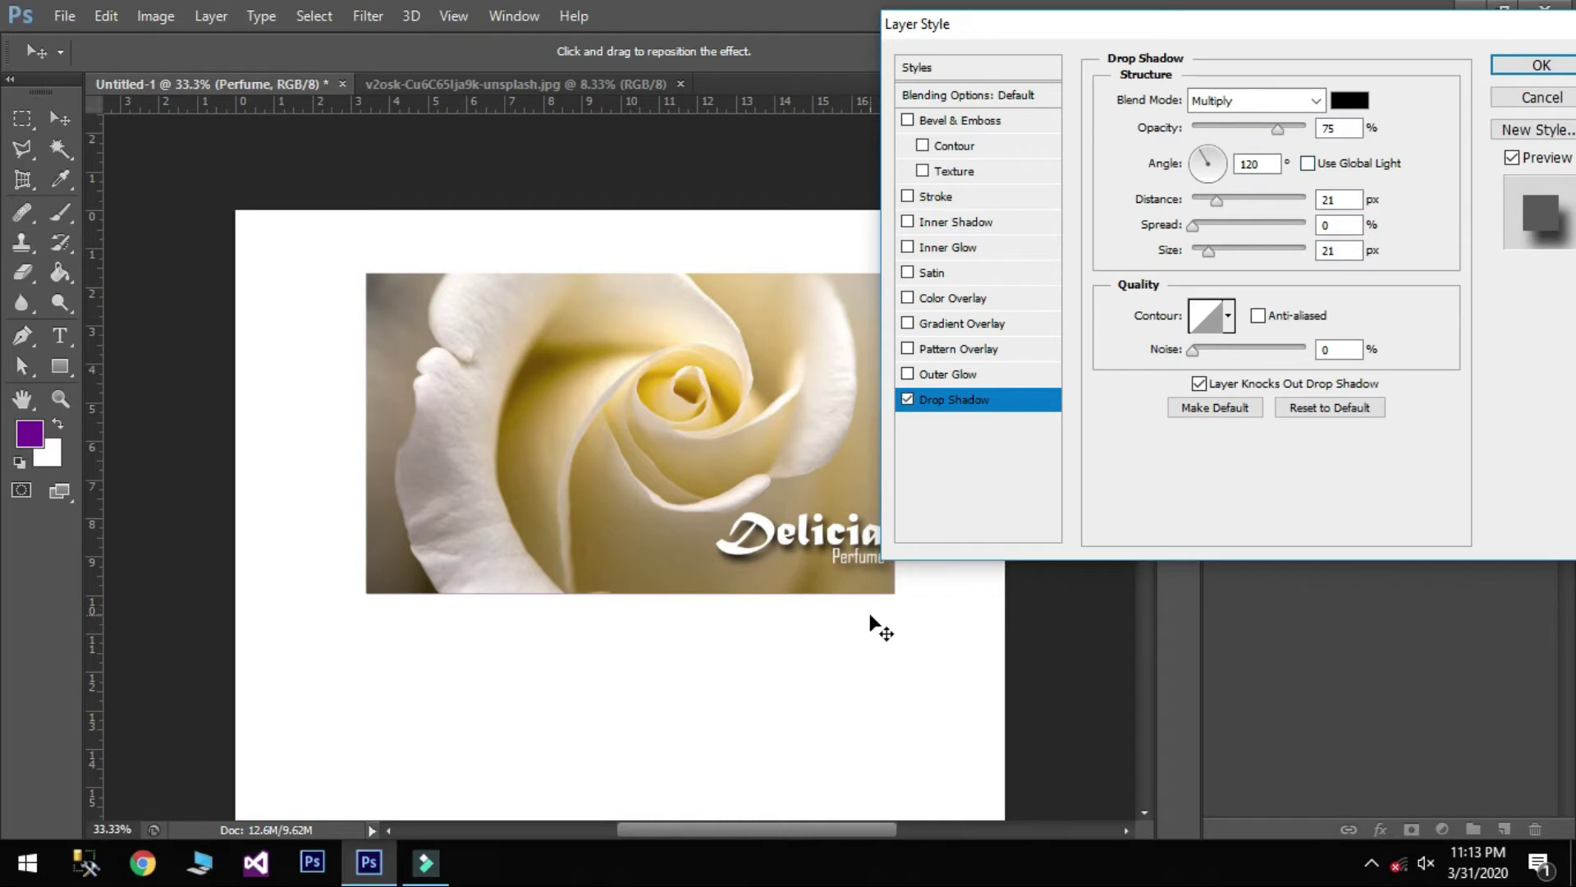
scroll(831, 597, "up", 1)
scroll(833, 605, "up", 1)
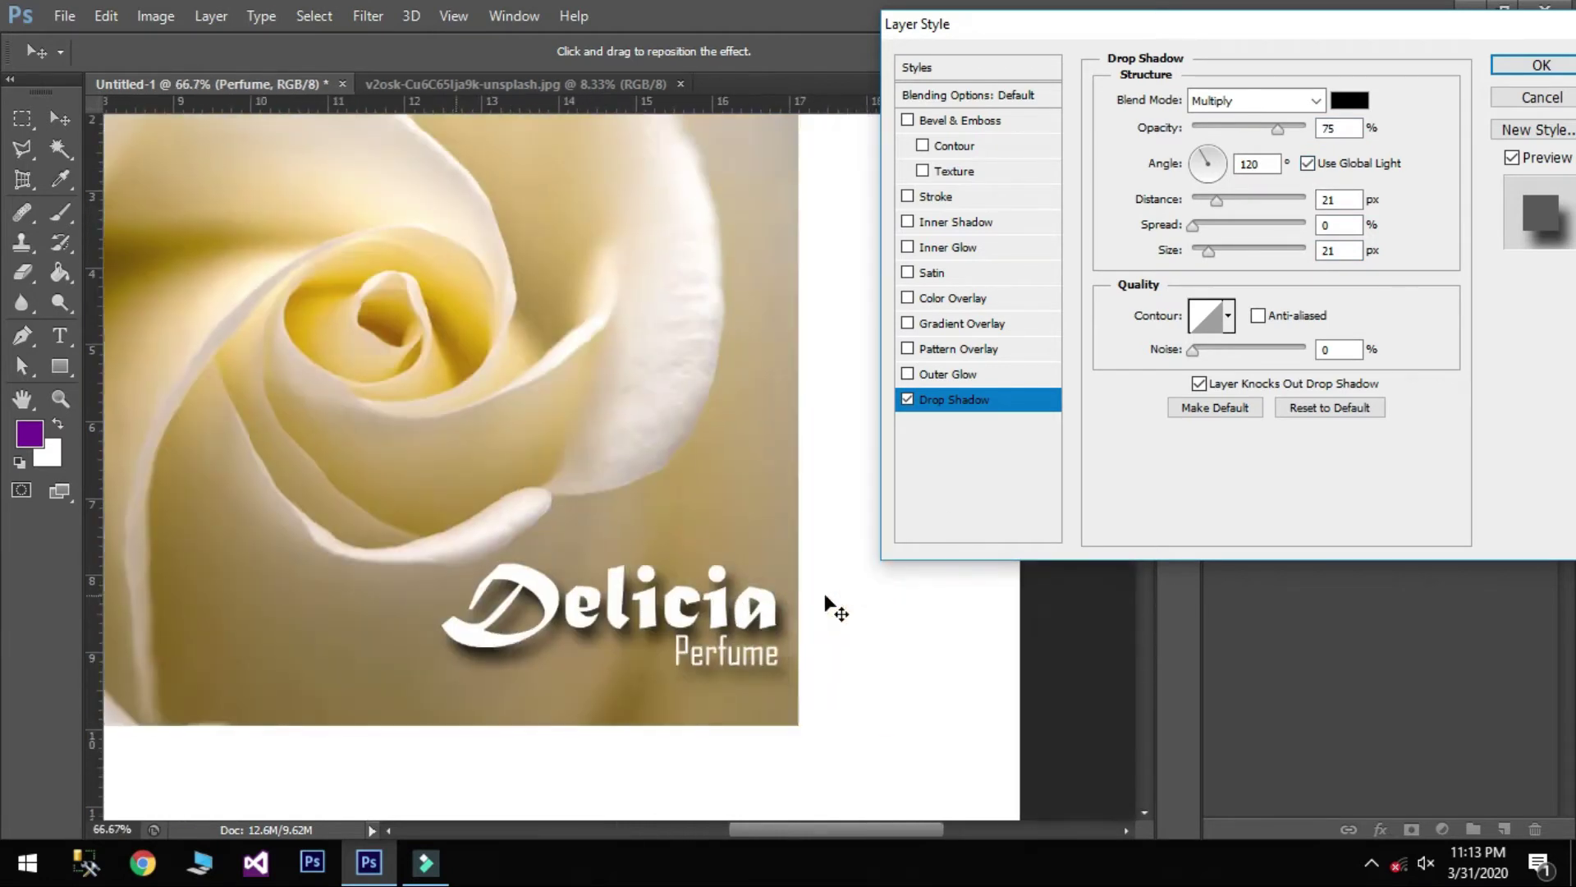
left_click(1308, 162)
left_click_drag(1217, 199, 1212, 199)
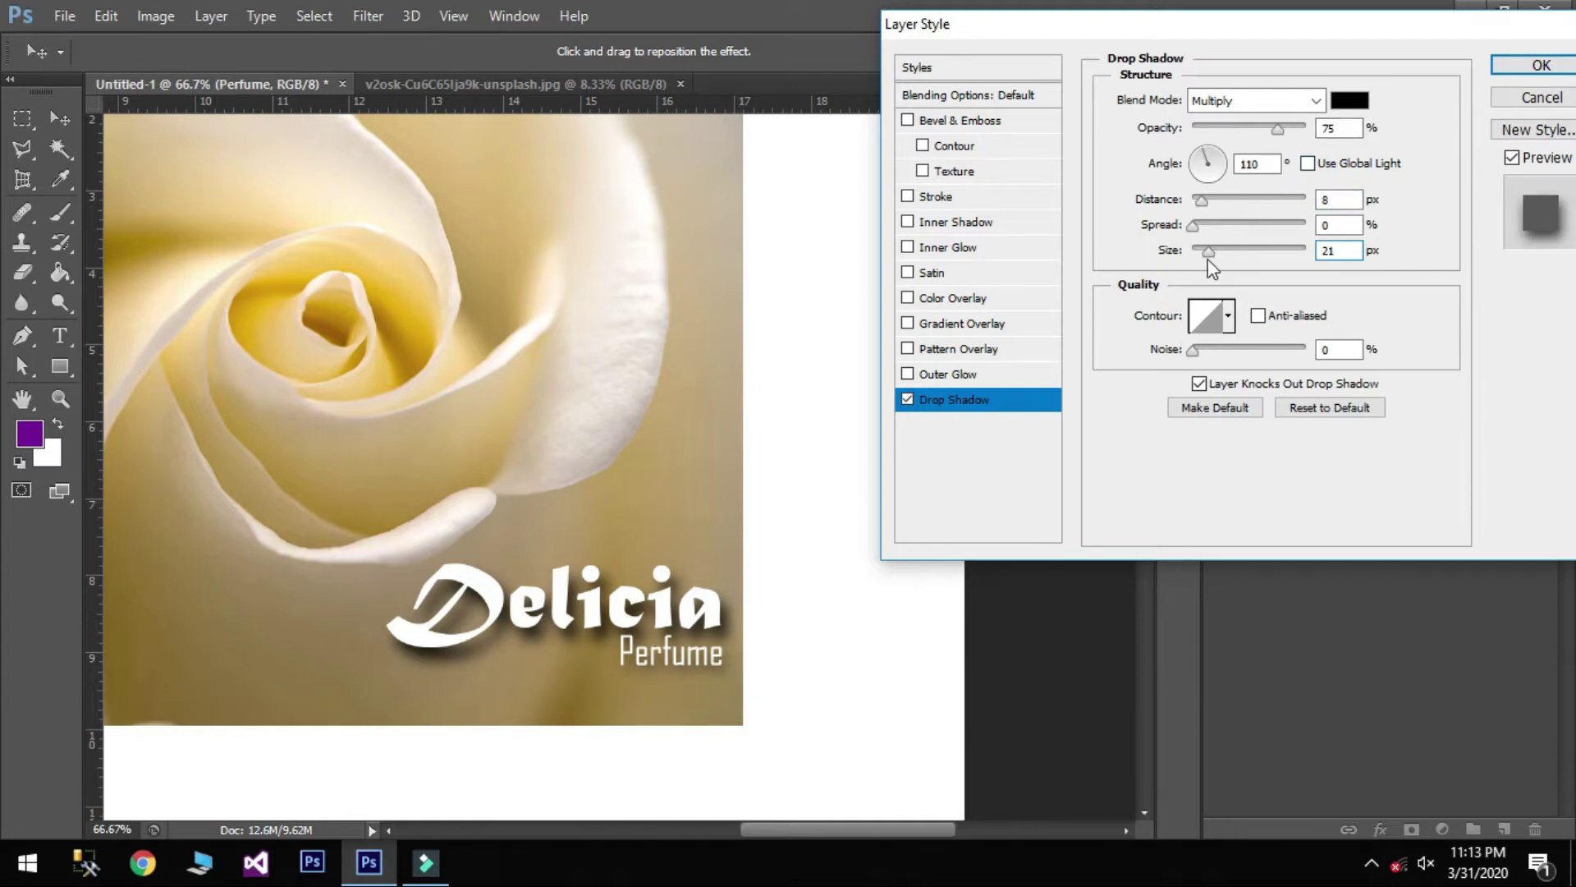
left_click_drag(1208, 252, 1204, 251)
left_click_drag(1278, 129, 1289, 128)
left_click(1541, 66)
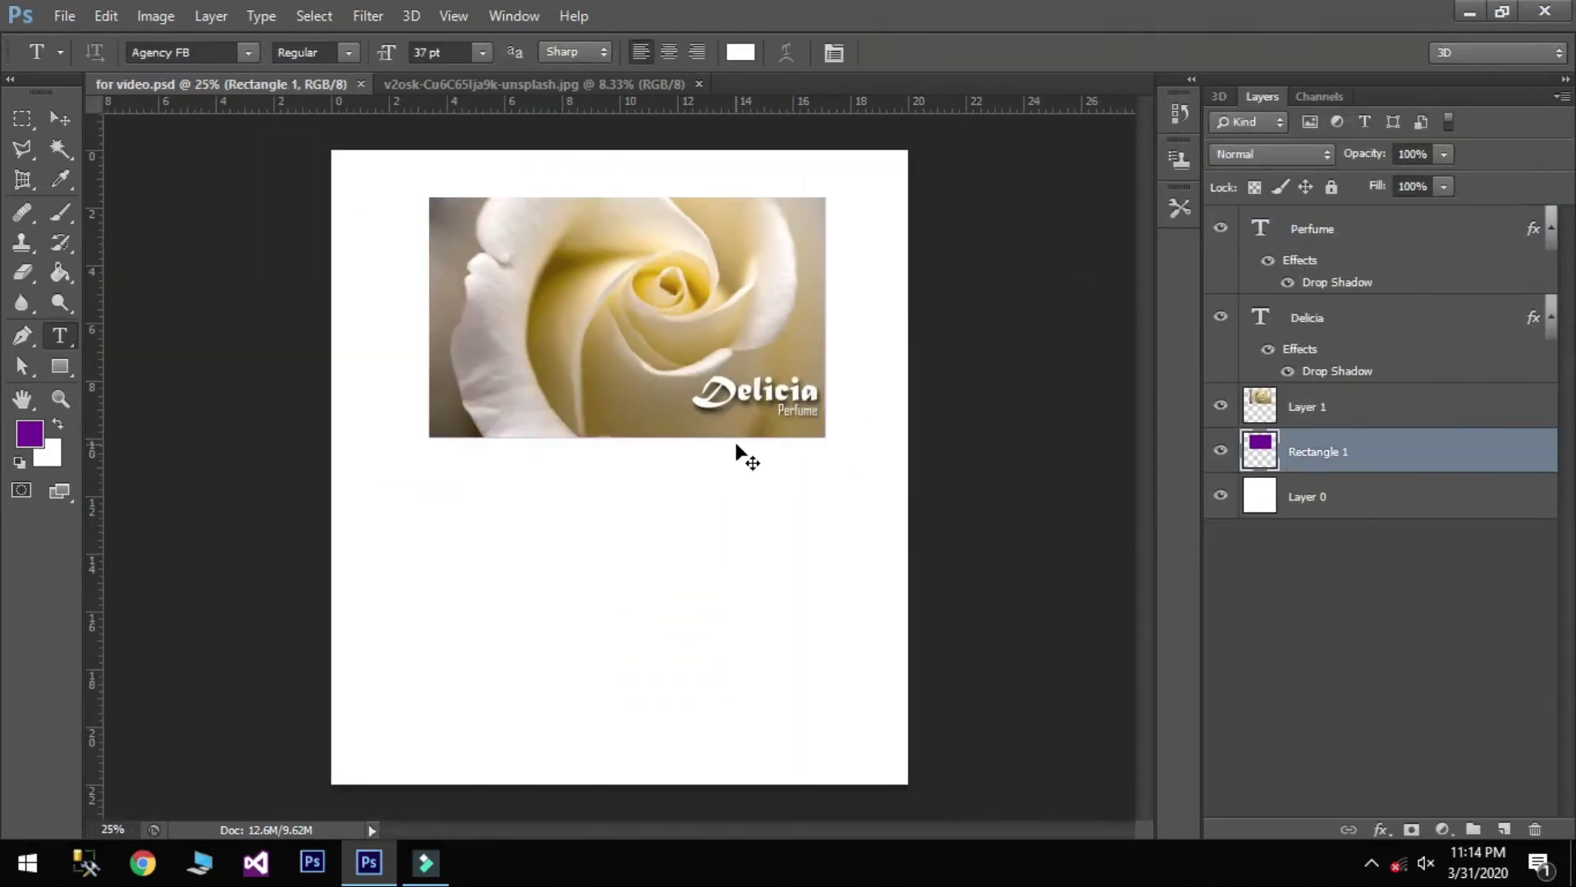
Step: Nudge the purple rectangle down below the rose photo
key("shift+Down")
key("shift+Down")
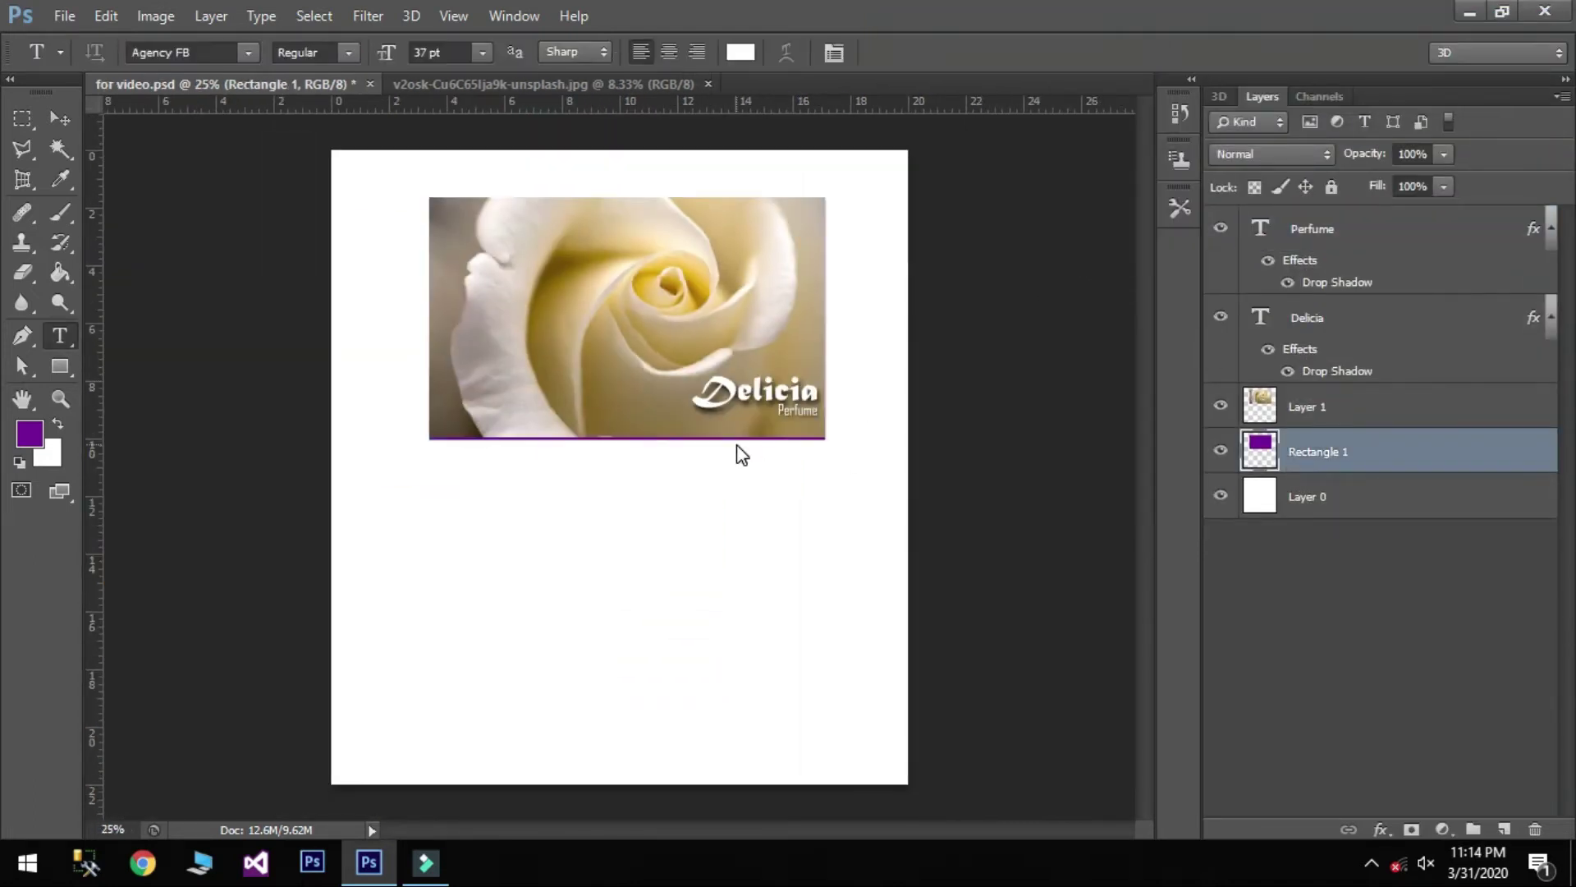
key("shift+Down")
key("shift+Down")
key("shift+Down")
key("shift+Down")
key("shift+Down")
key("shift+Down")
key("shift+Down")
key("shift+Down")
key("shift+Down")
key("shift+Down")
key("shift+Down")
key("shift+Down")
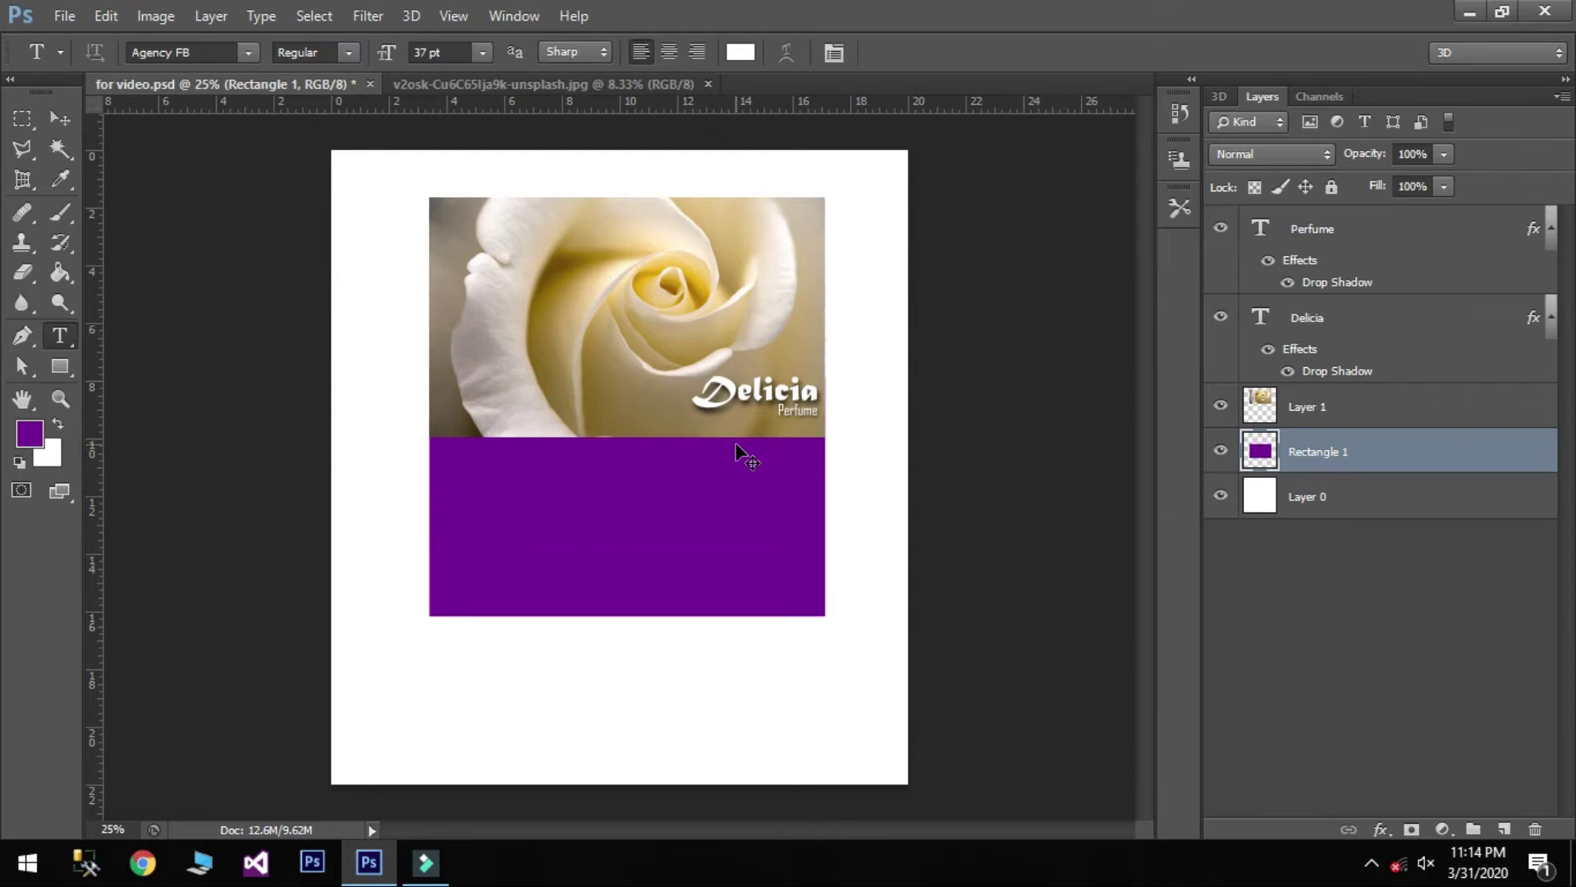
key("shift+Down")
key("shift+Down")
key("shift+Down")
key("shift+Down")
key("shift+Down")
key("shift+Down")
key("shift+Down")
key("shift+Down")
key("shift+Down")
key("shift+Up")
key("shift+Up")
key("shift+Up")
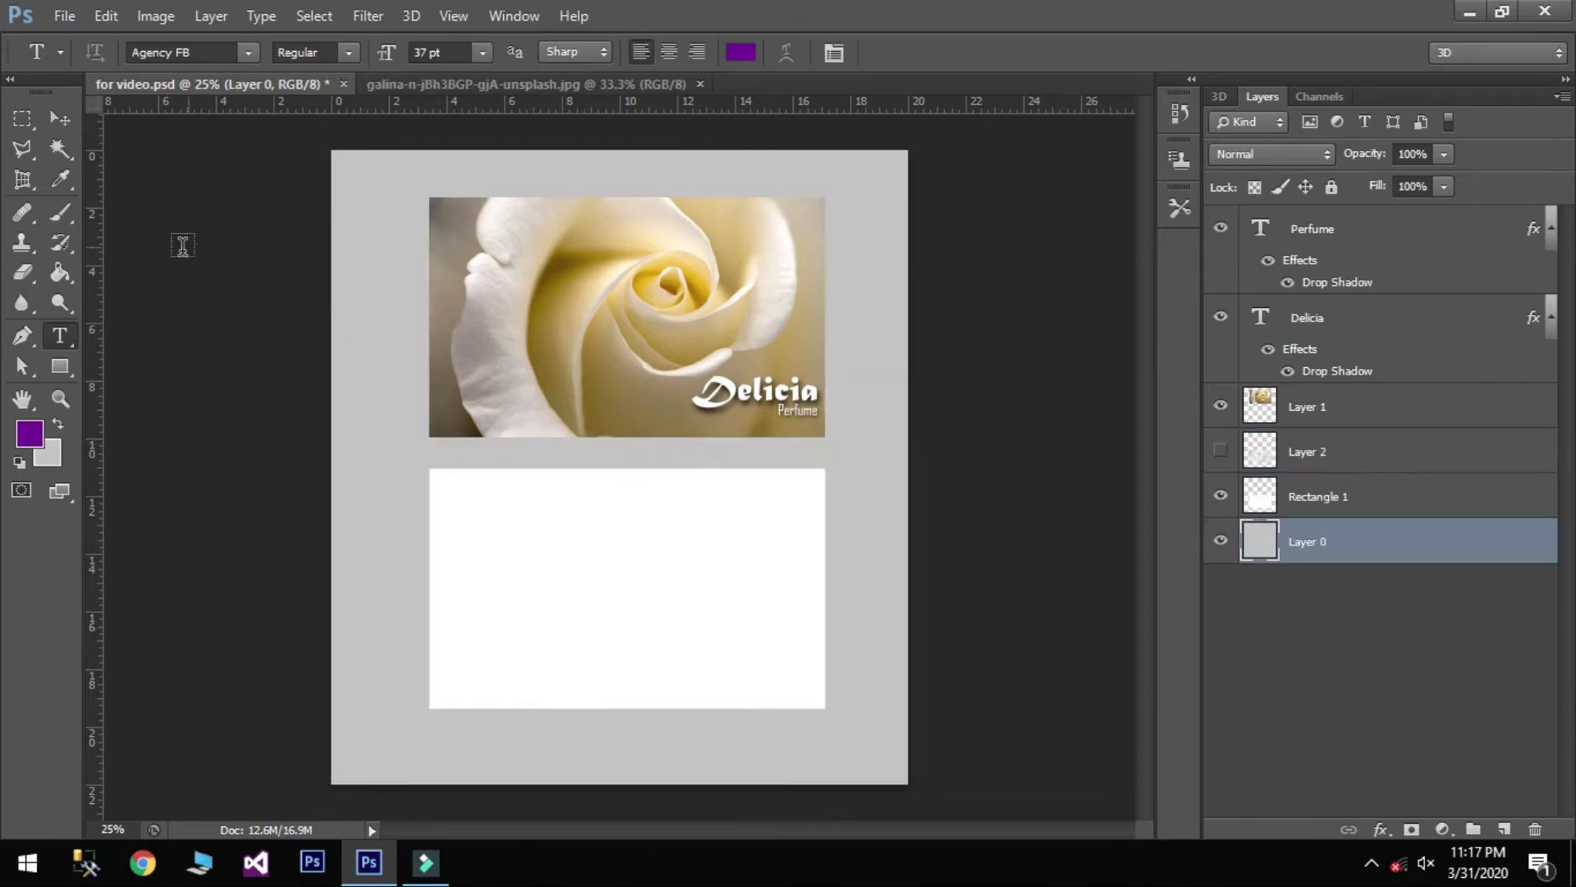
Step: Draw a tall purple bar on the card's left edge, rasterize it and stack it above the card
key("u")
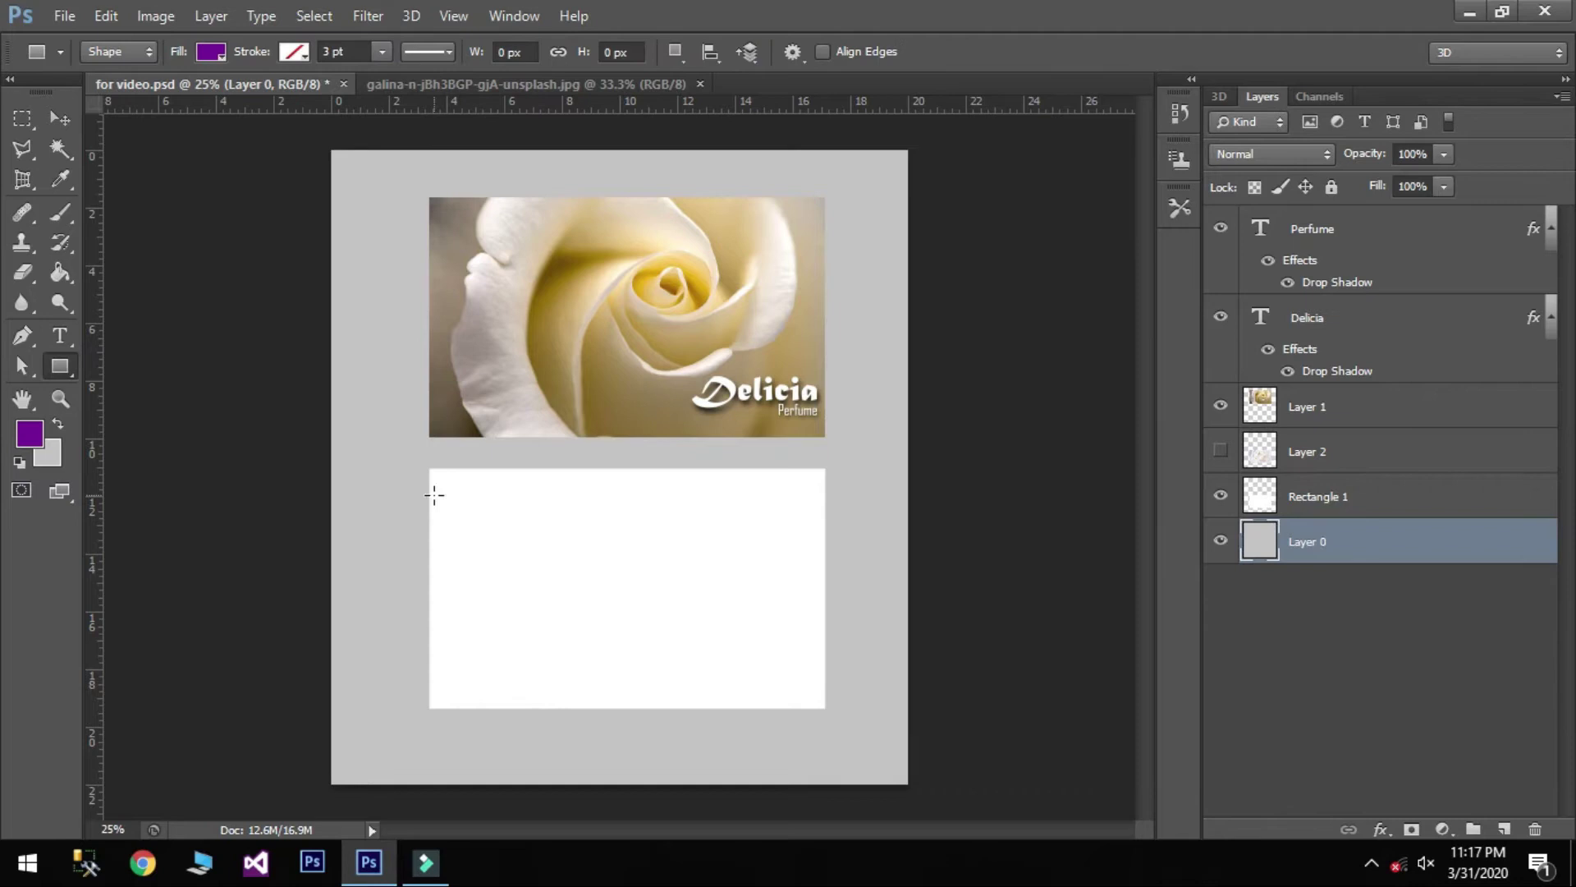
left_click_drag(426, 497, 453, 683)
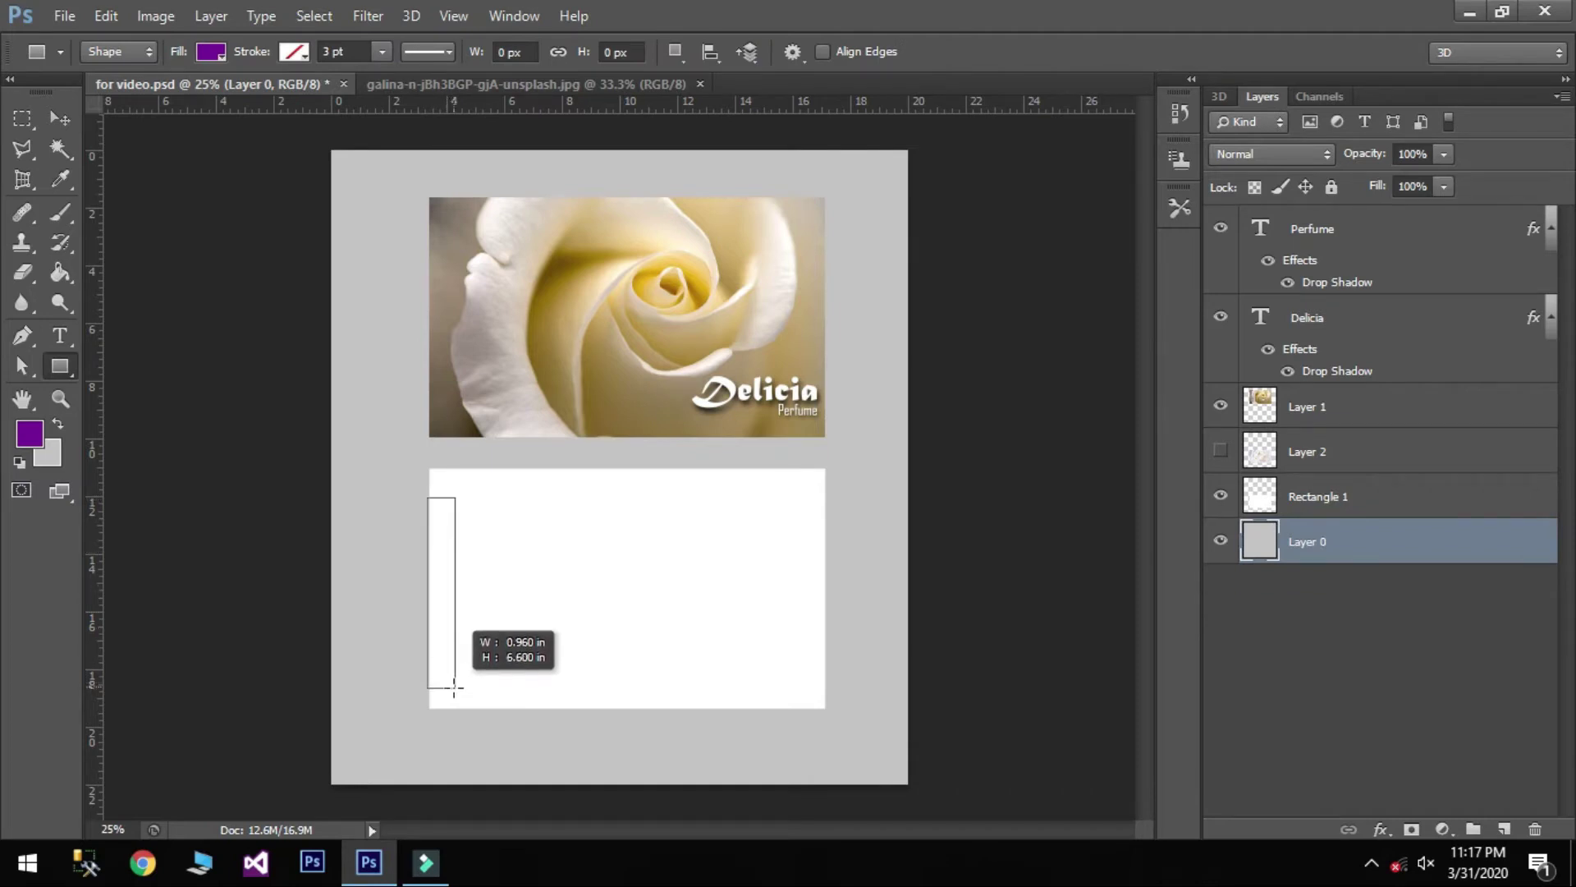
left_click_drag(454, 683, 464, 688)
right_click(1294, 538)
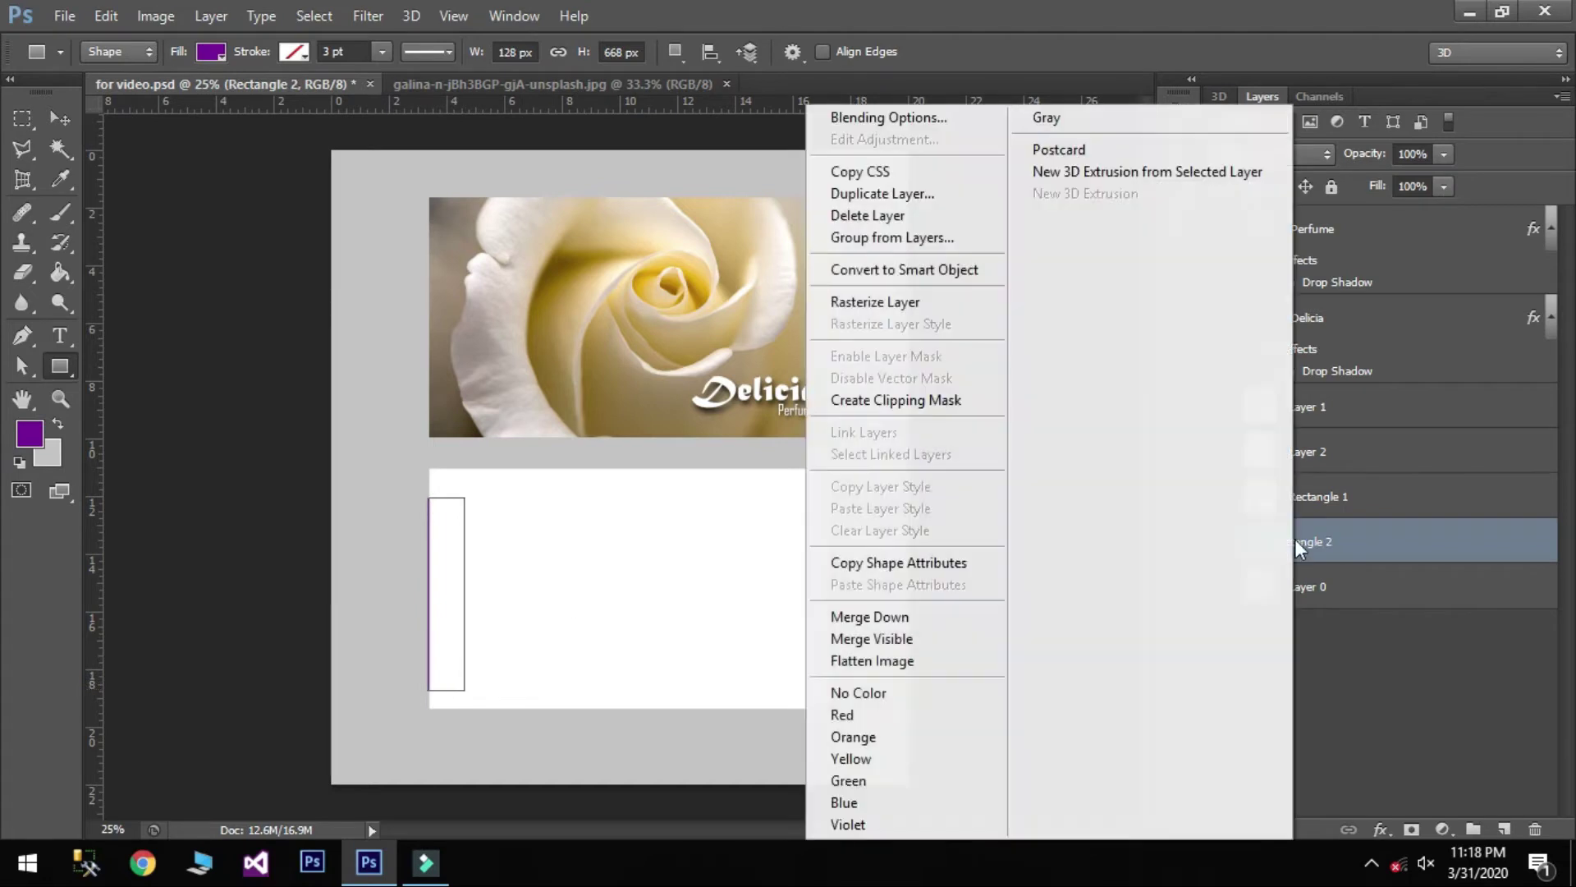
left_click(953, 302)
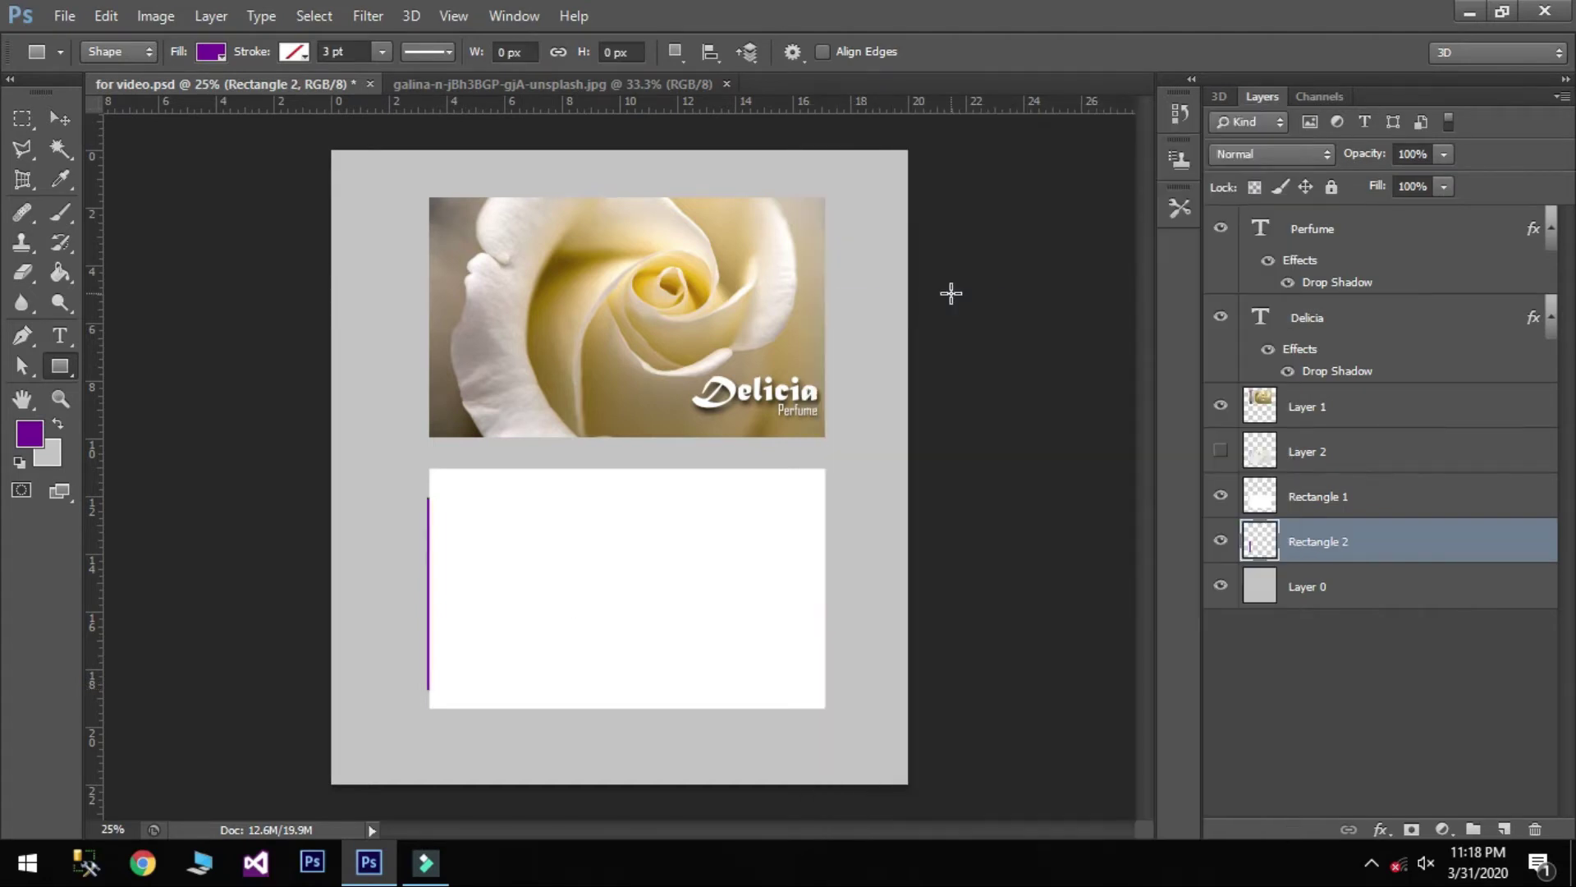
left_click_drag(1289, 502, 1288, 489)
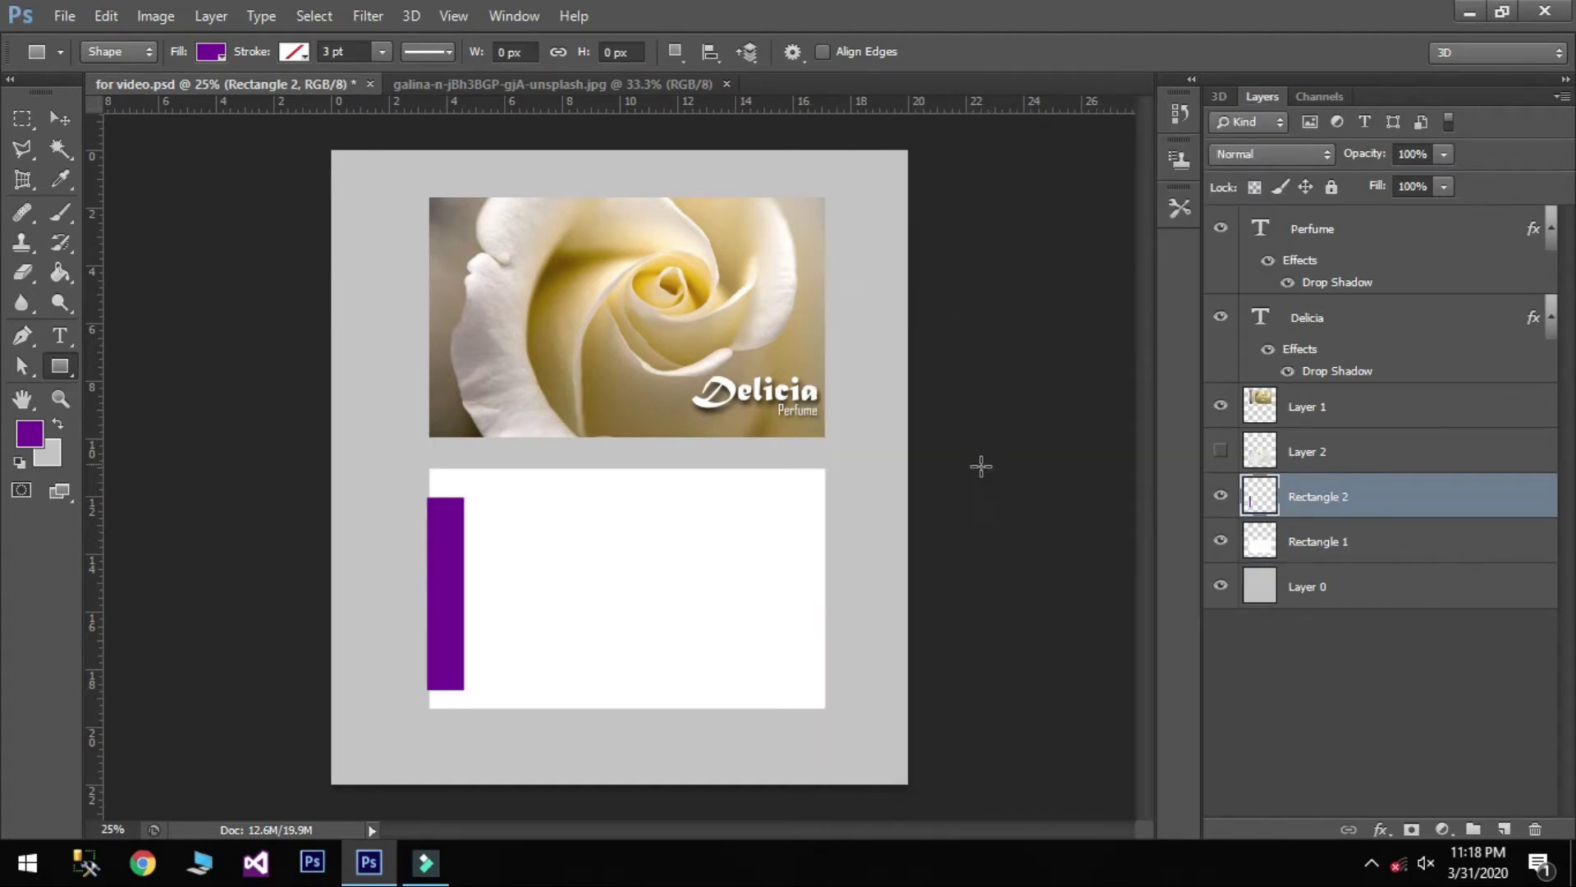
Step: Skew the purple bar's top and bottom ends into slants and adjust its width
key("ctrl+t")
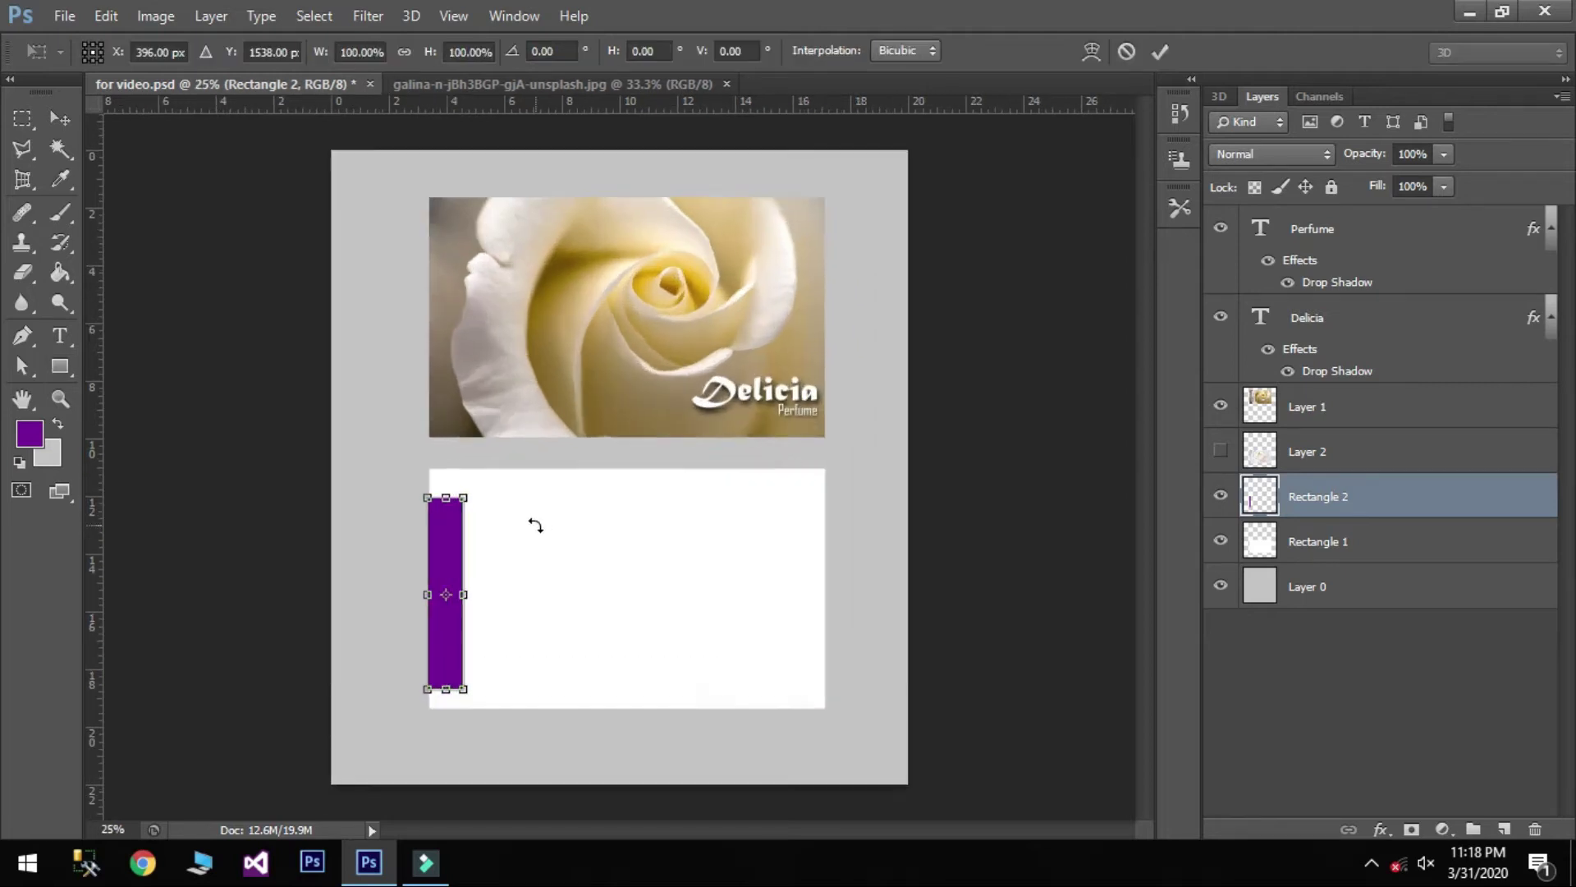
key("ctrl+plus")
key("ctrl+plus")
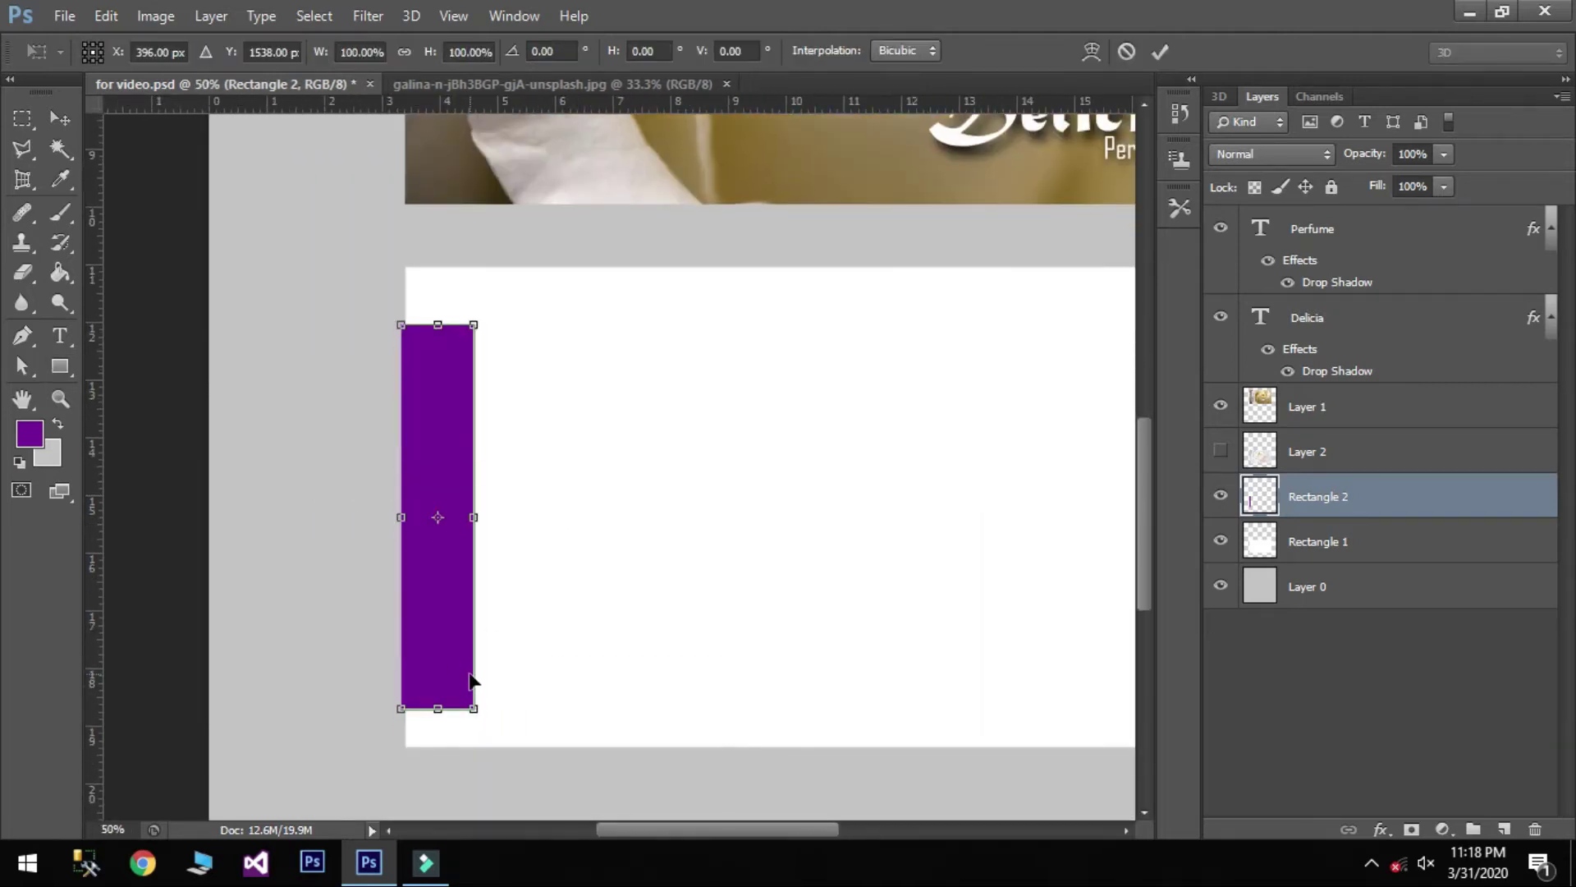
left_click_drag(475, 711, 438, 681)
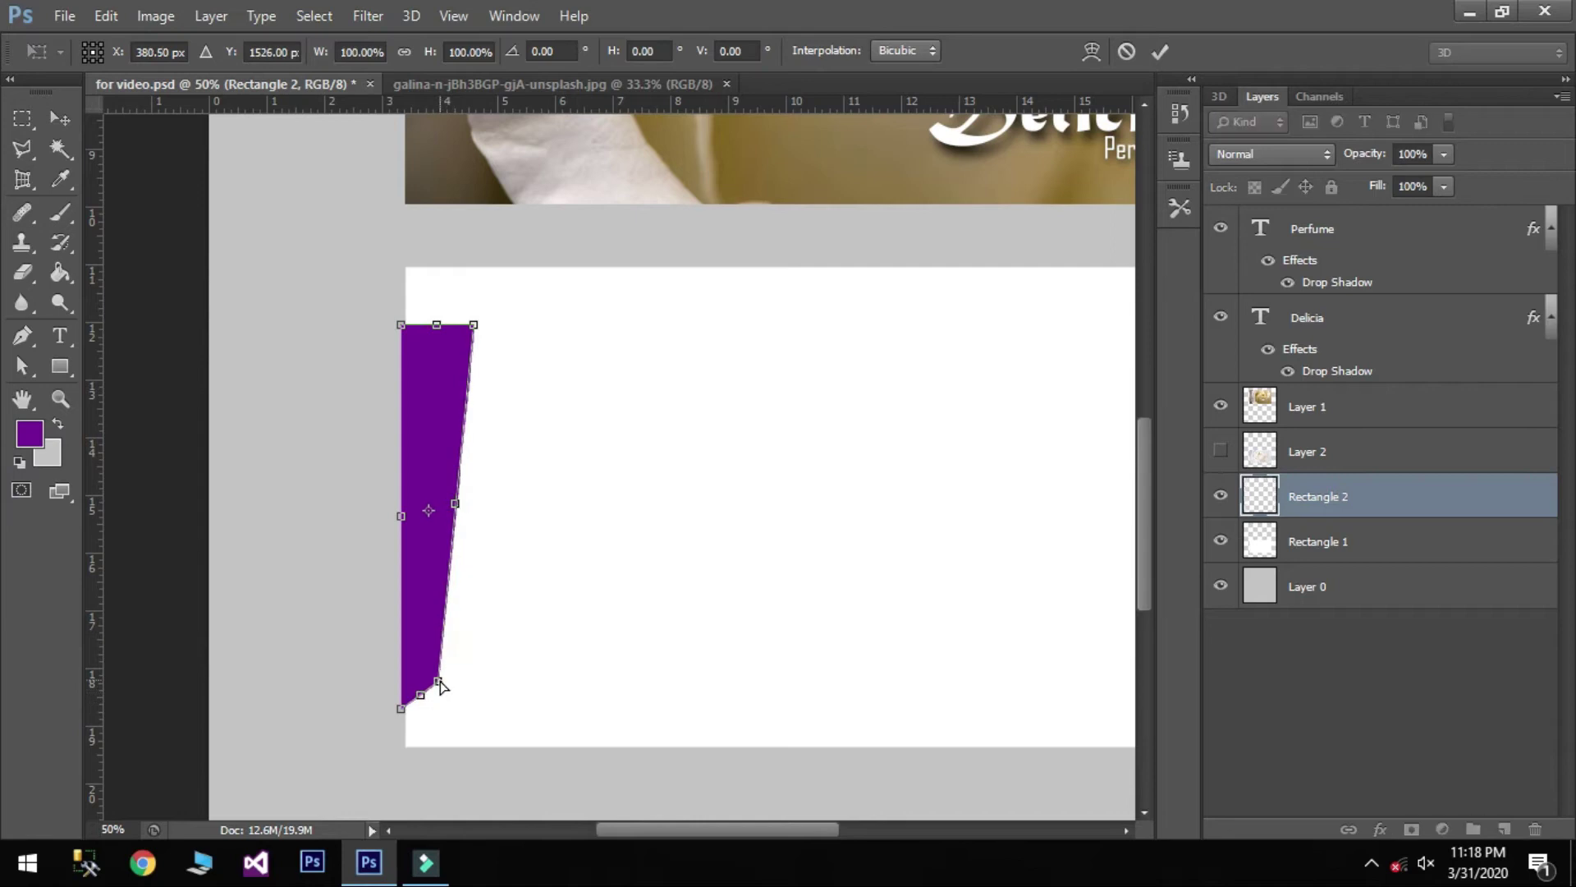
left_click_drag(474, 328, 439, 363)
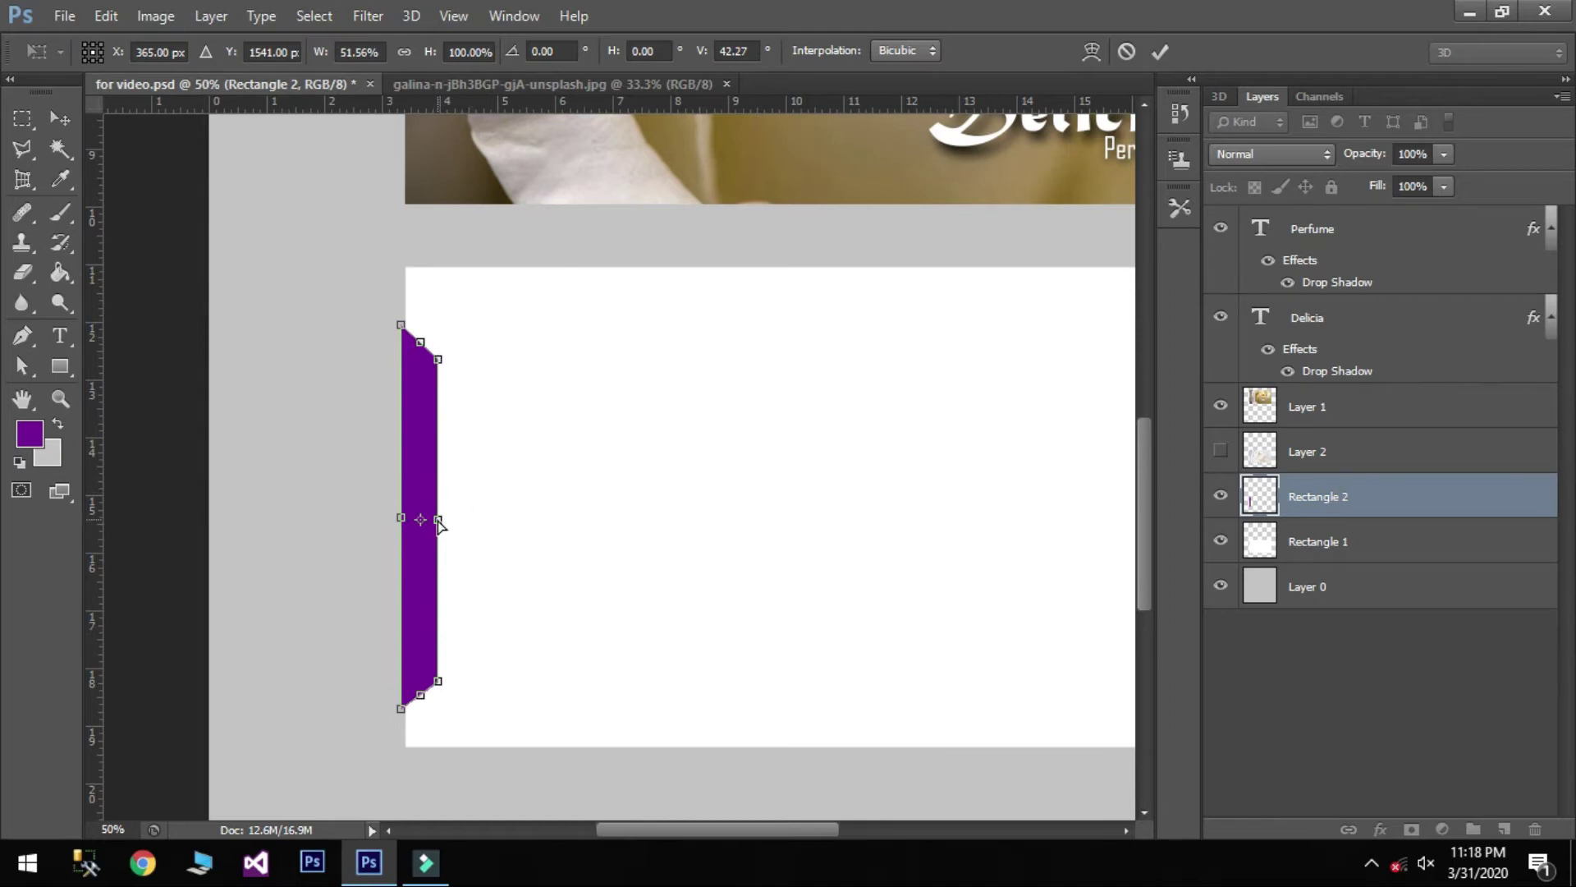
left_click_drag(438, 519, 427, 519)
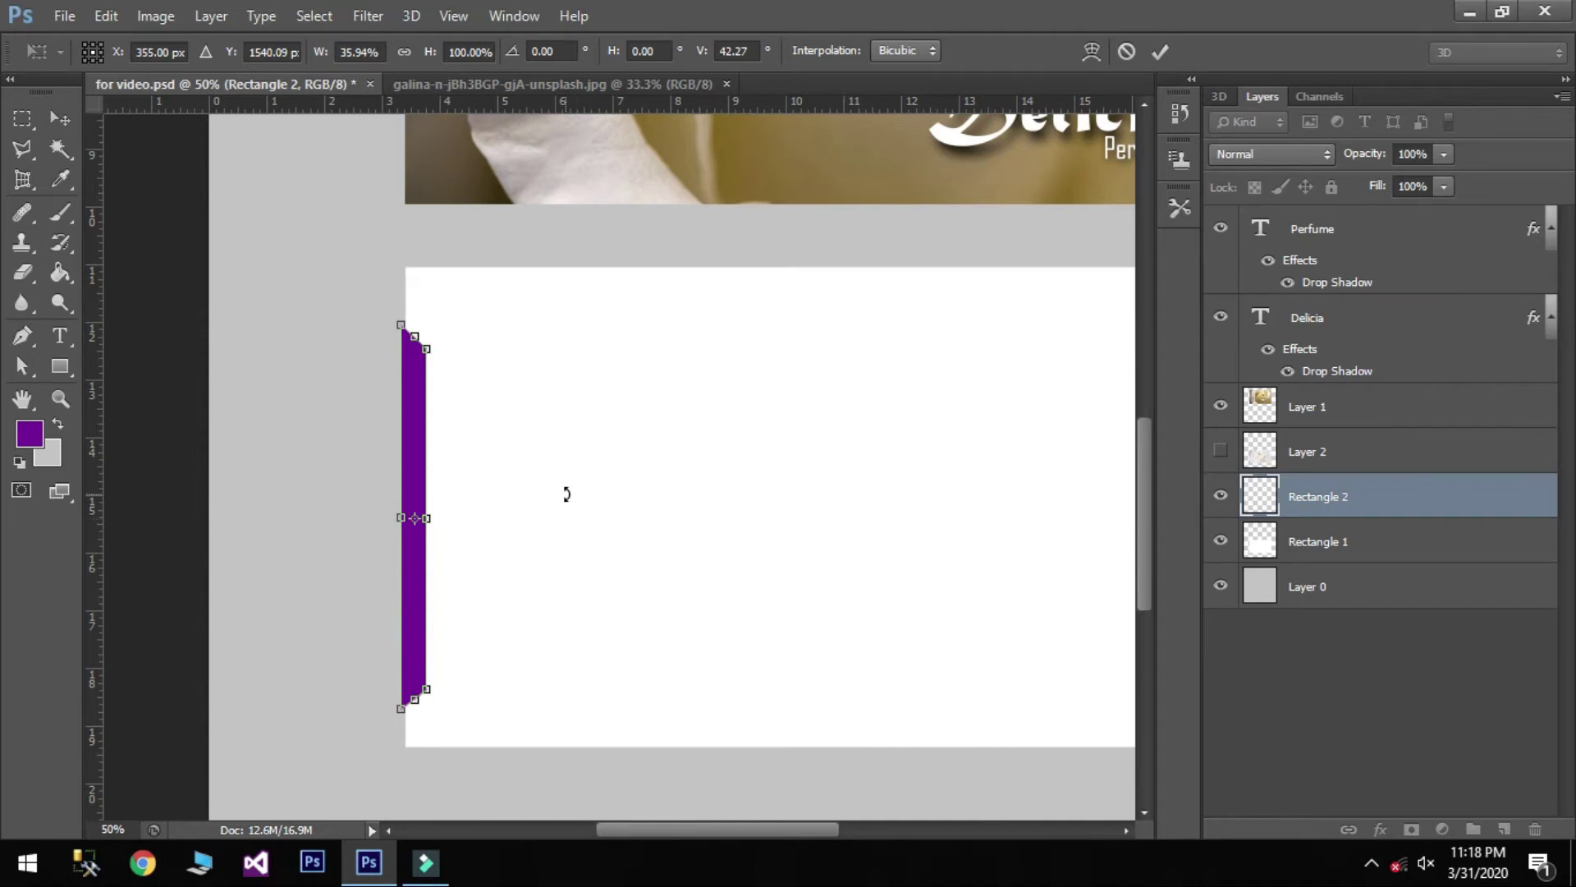
key("ctrl+minus")
key("Return")
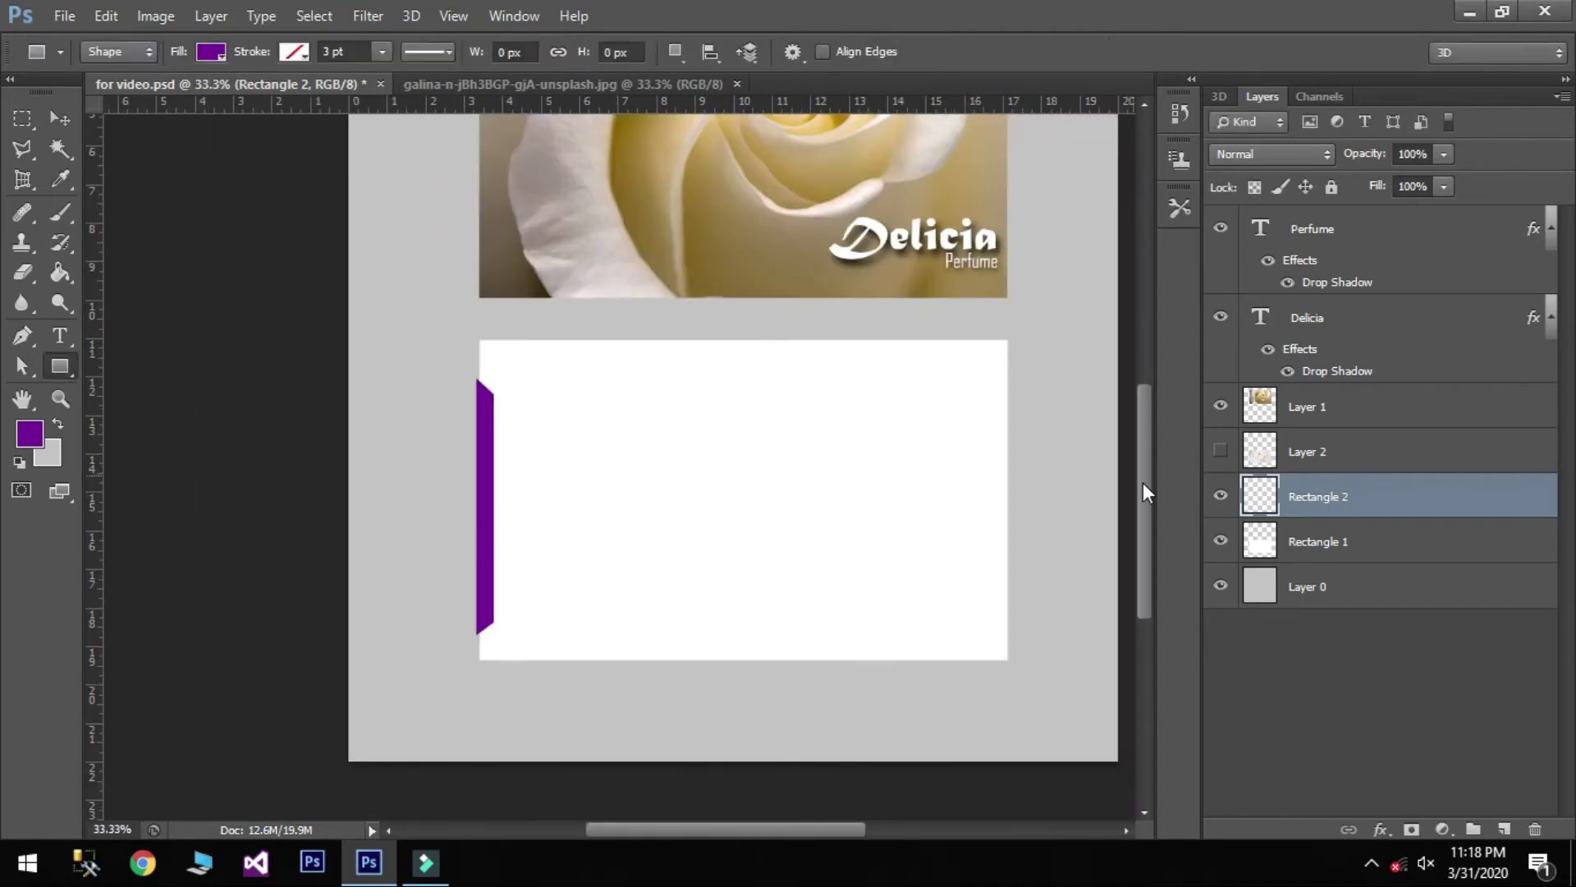
Step: Fill the left tab with a golden brown sampled from the rose and duplicate its layer
left_click(1259, 545, "ctrl")
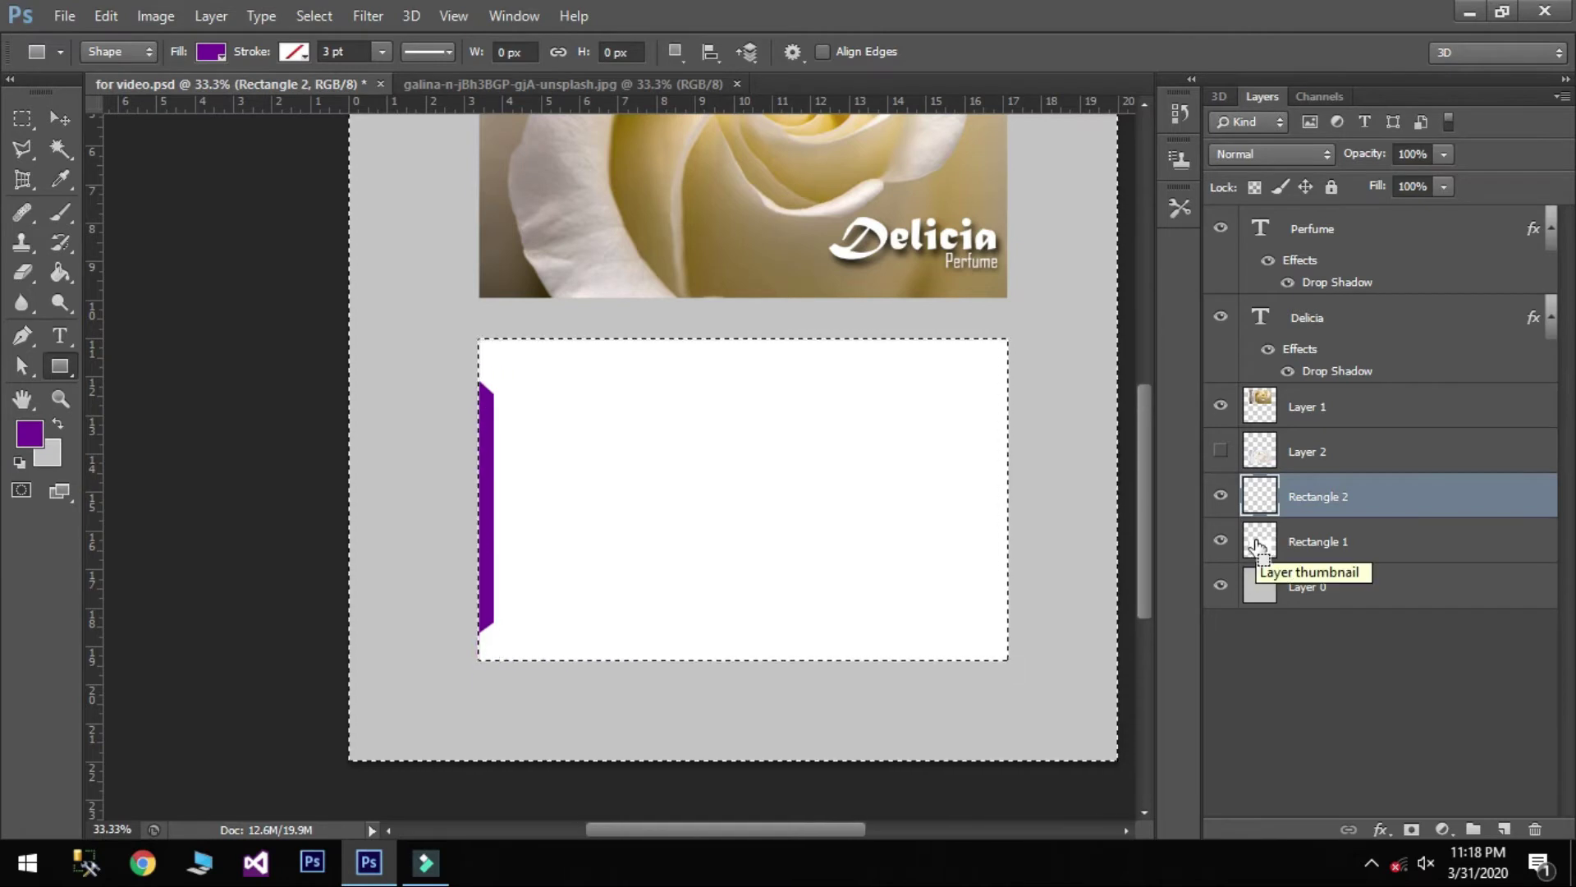
key("ctrl+d")
key("ctrl+plus")
key("ctrl+minus")
key("ctrl+minus")
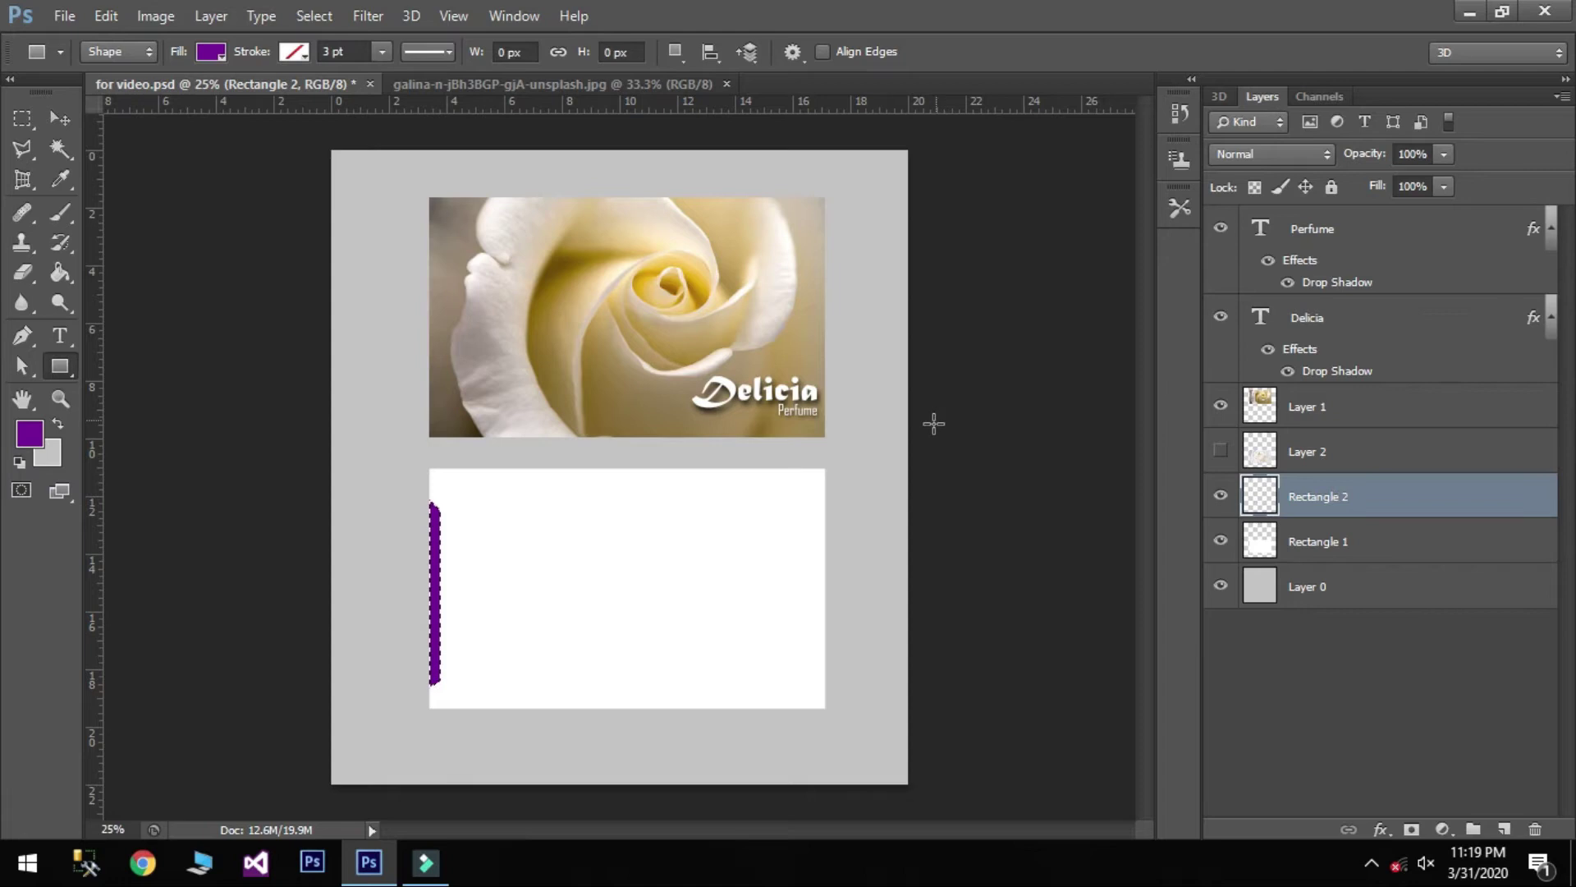
left_click(60, 179)
left_click(562, 263)
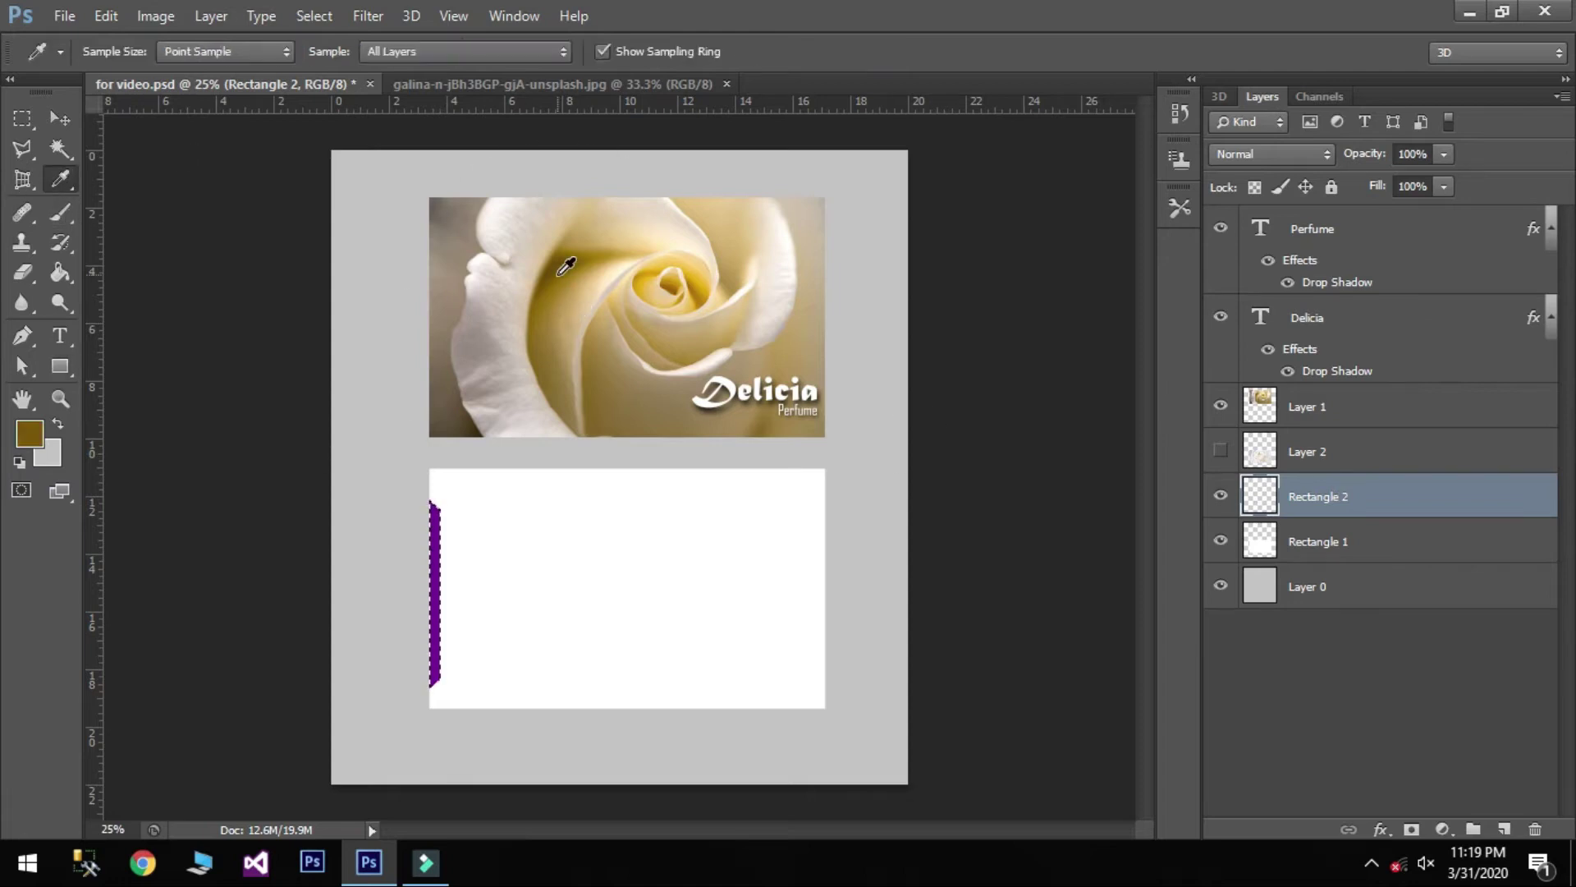
left_click(831, 415)
left_click(606, 396)
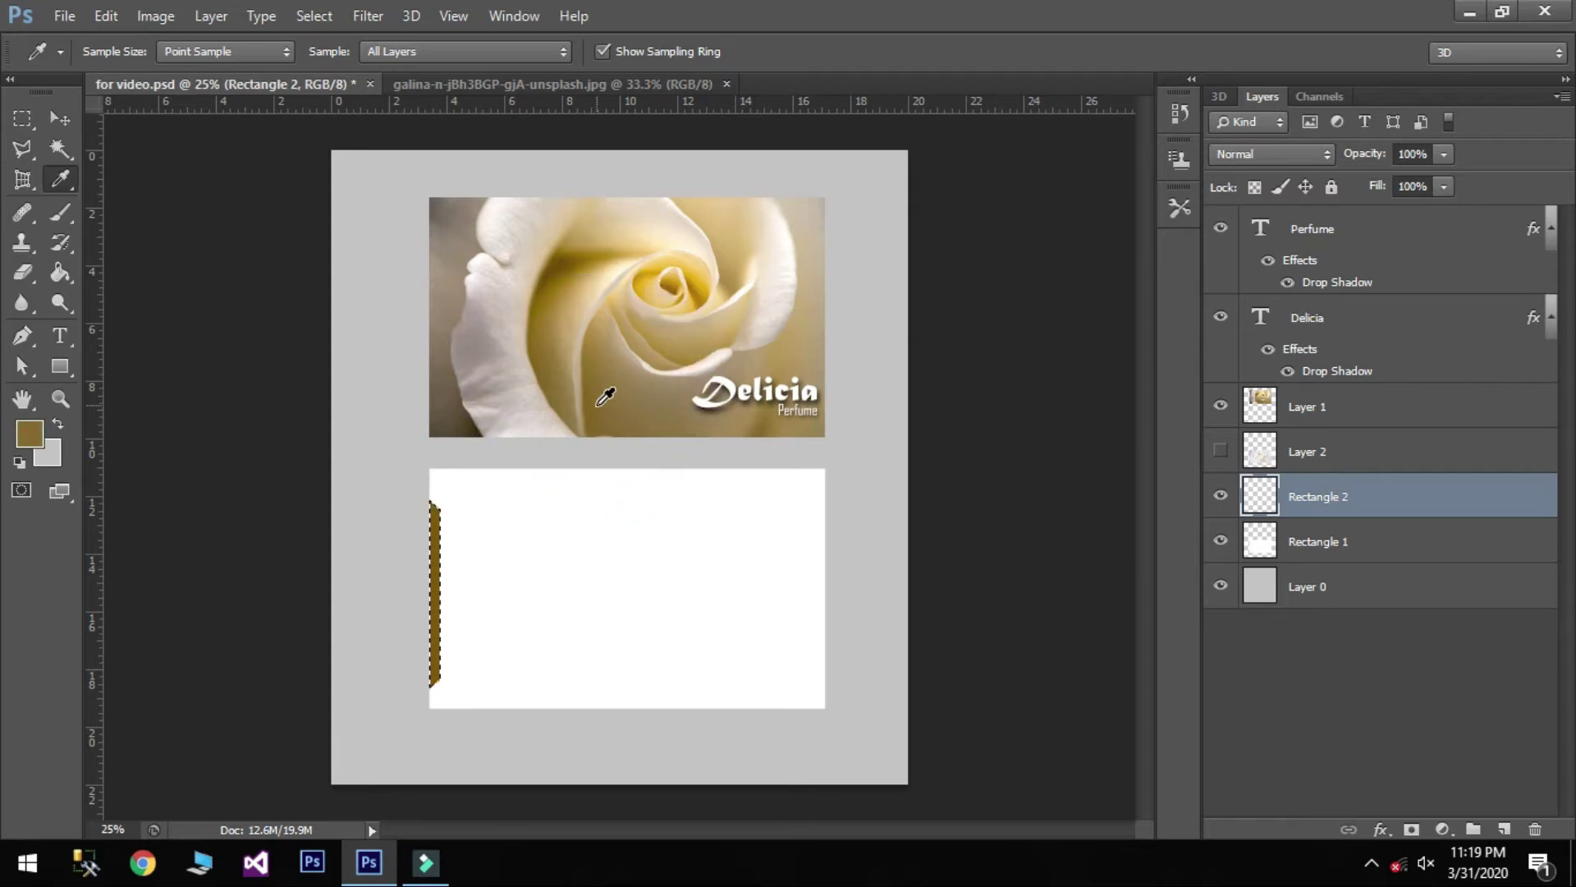
key("ctrl+d")
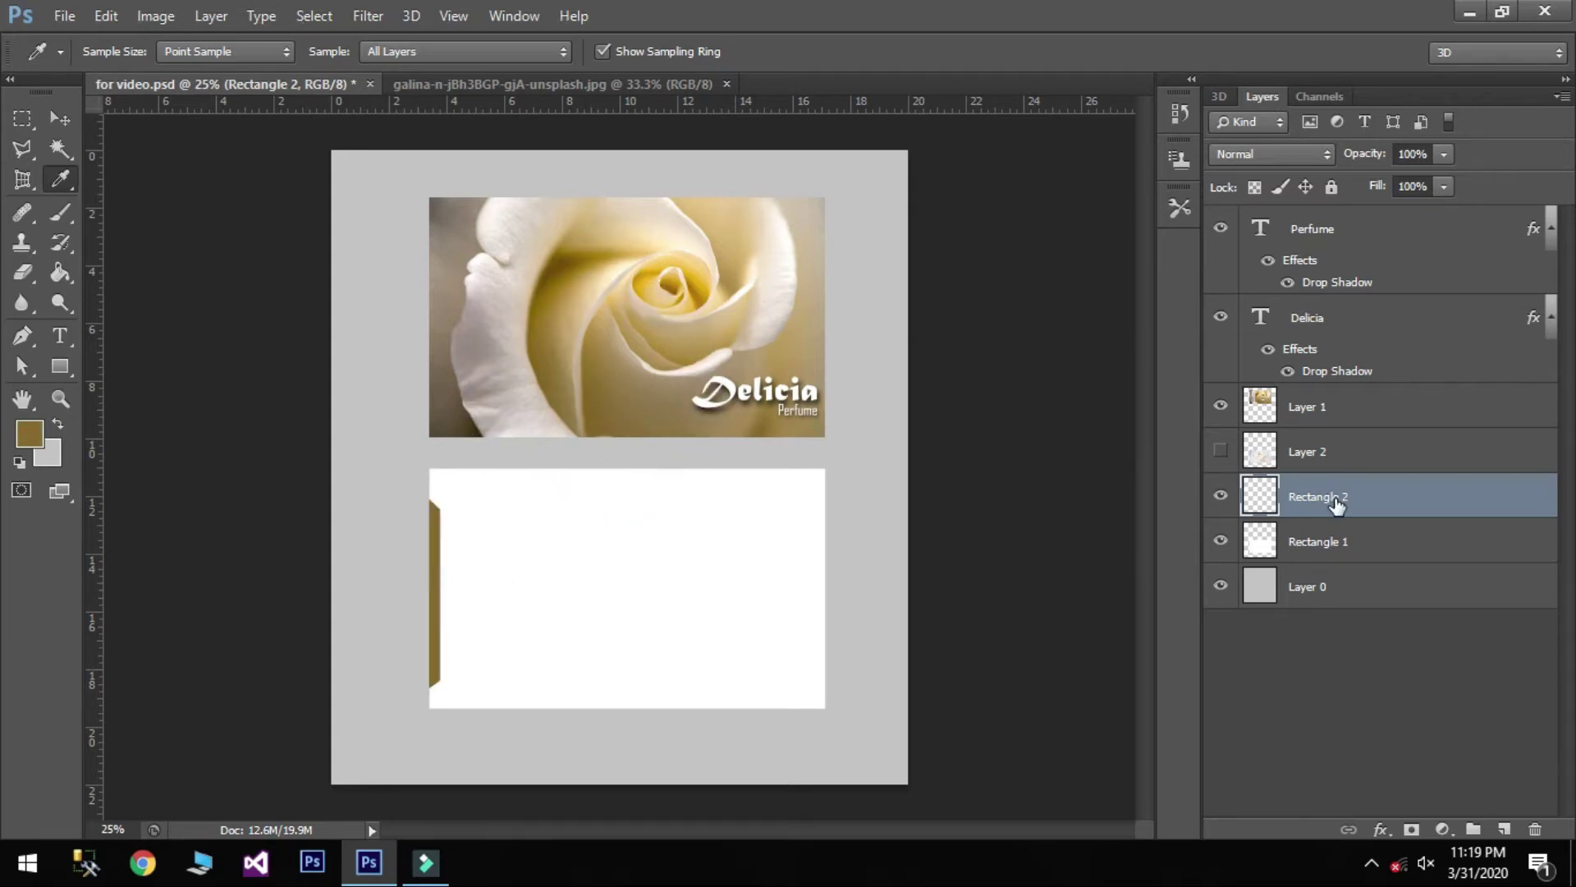
key("ctrl+j")
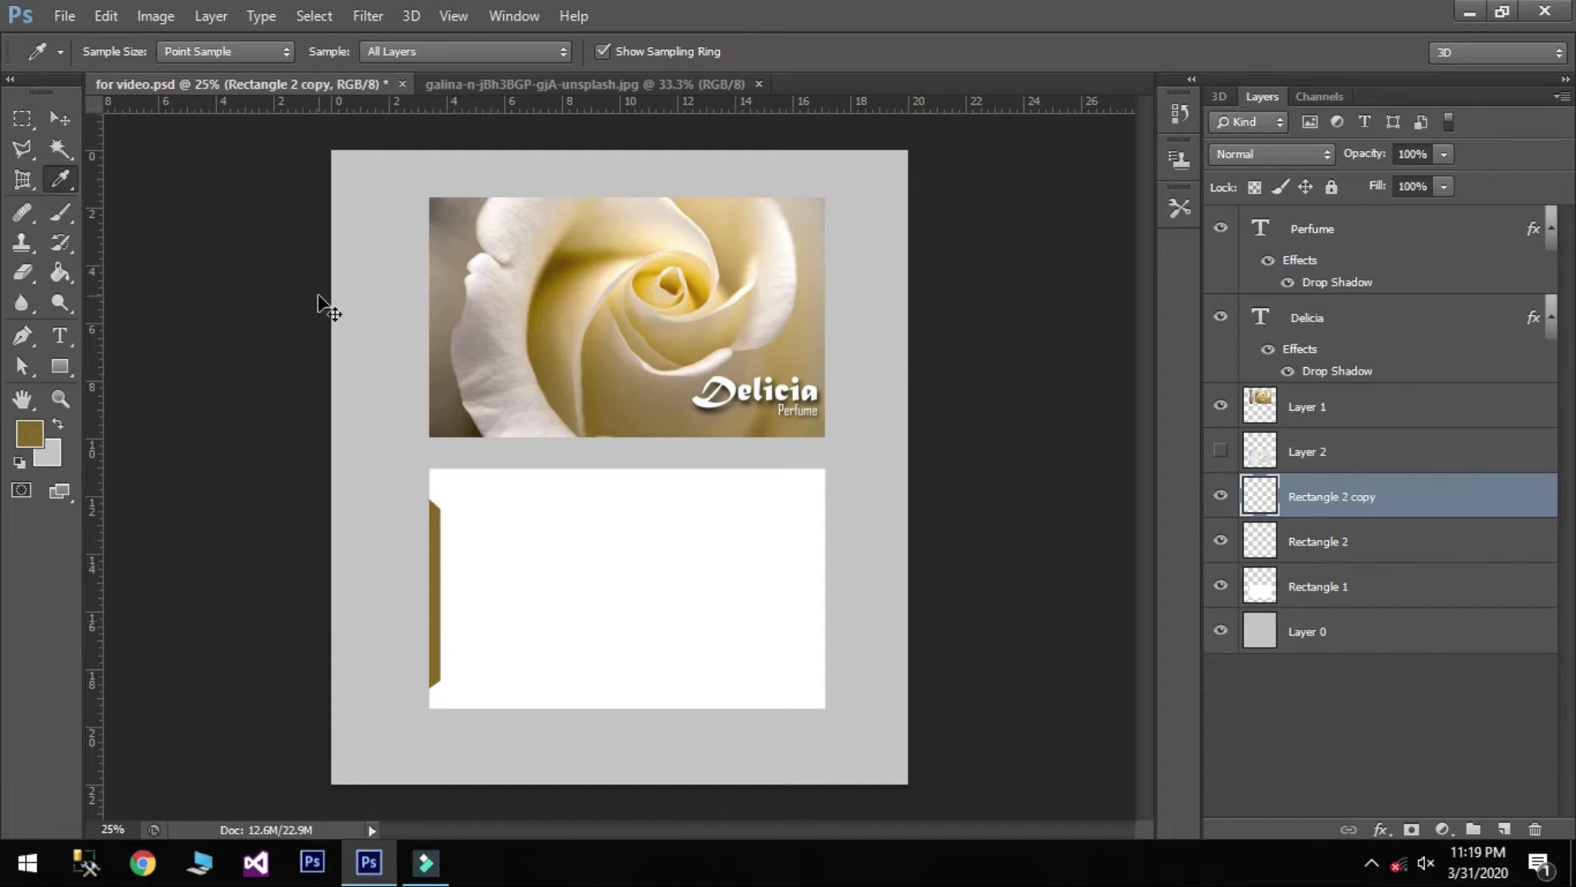
Step: Copy the left gold tab over to the white card's right edge
key("v")
left_click(451, 554, "ctrl")
left_click_drag(451, 554, 563, 554)
key("ctrl+z")
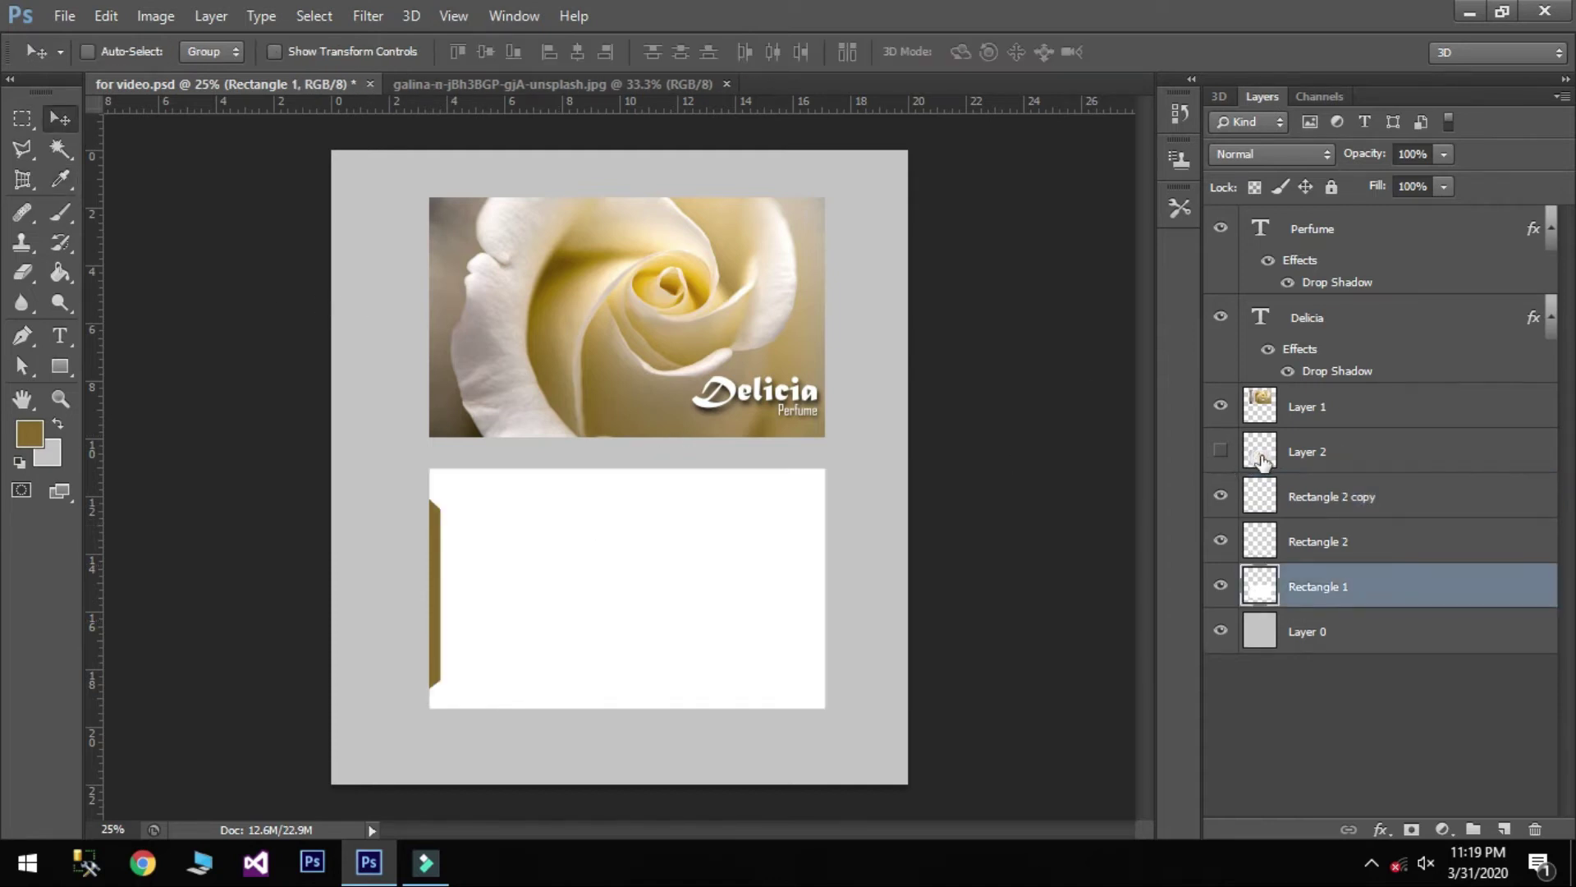
left_click(1333, 538)
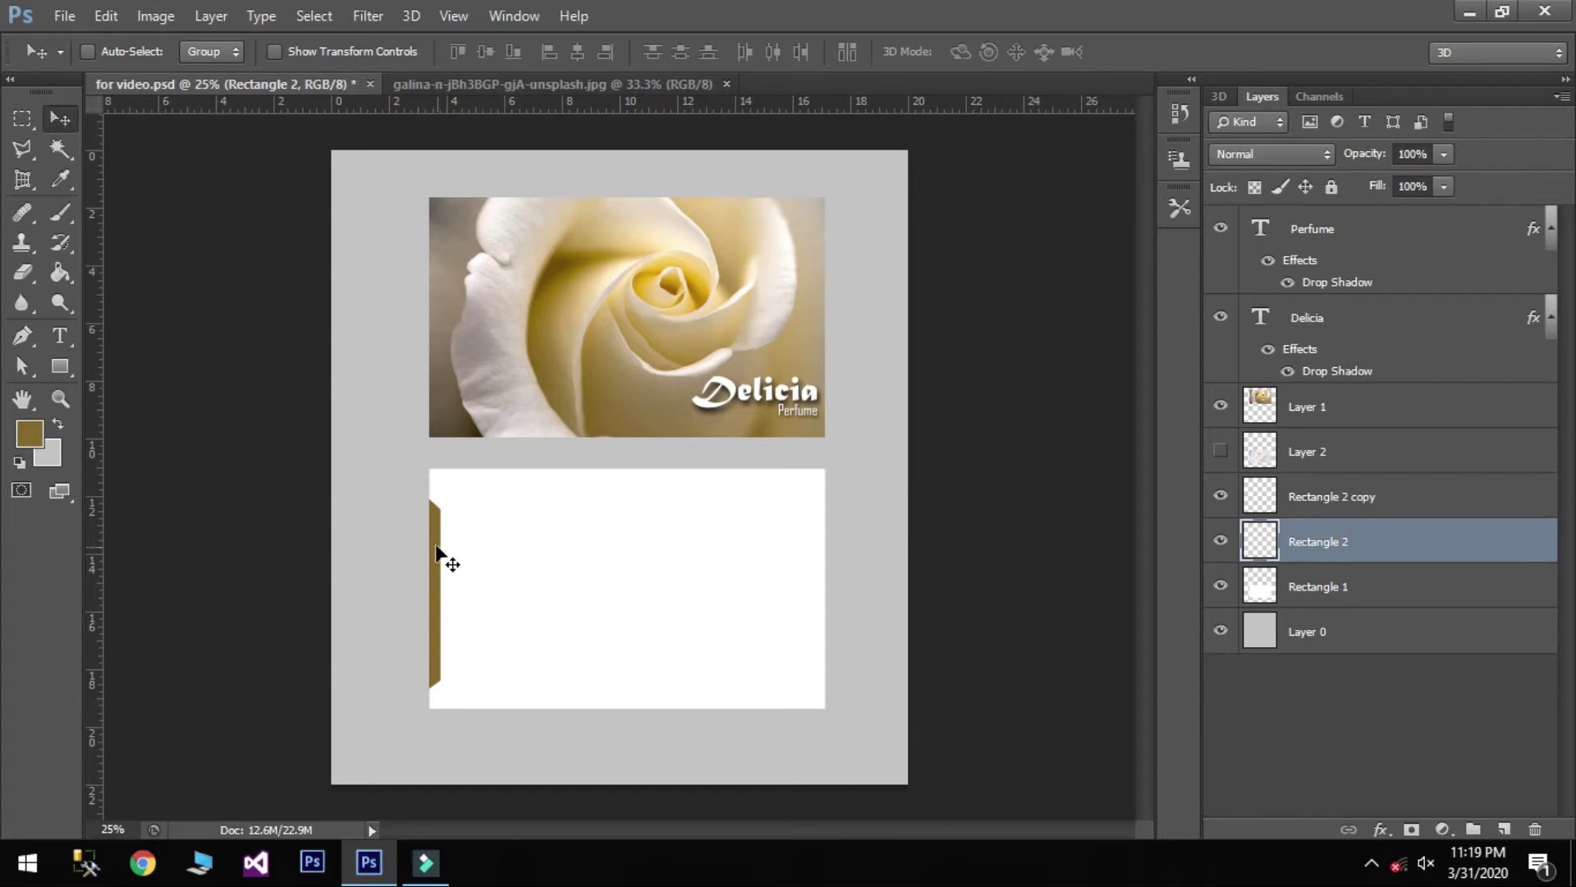
left_click_drag(436, 552, 821, 546)
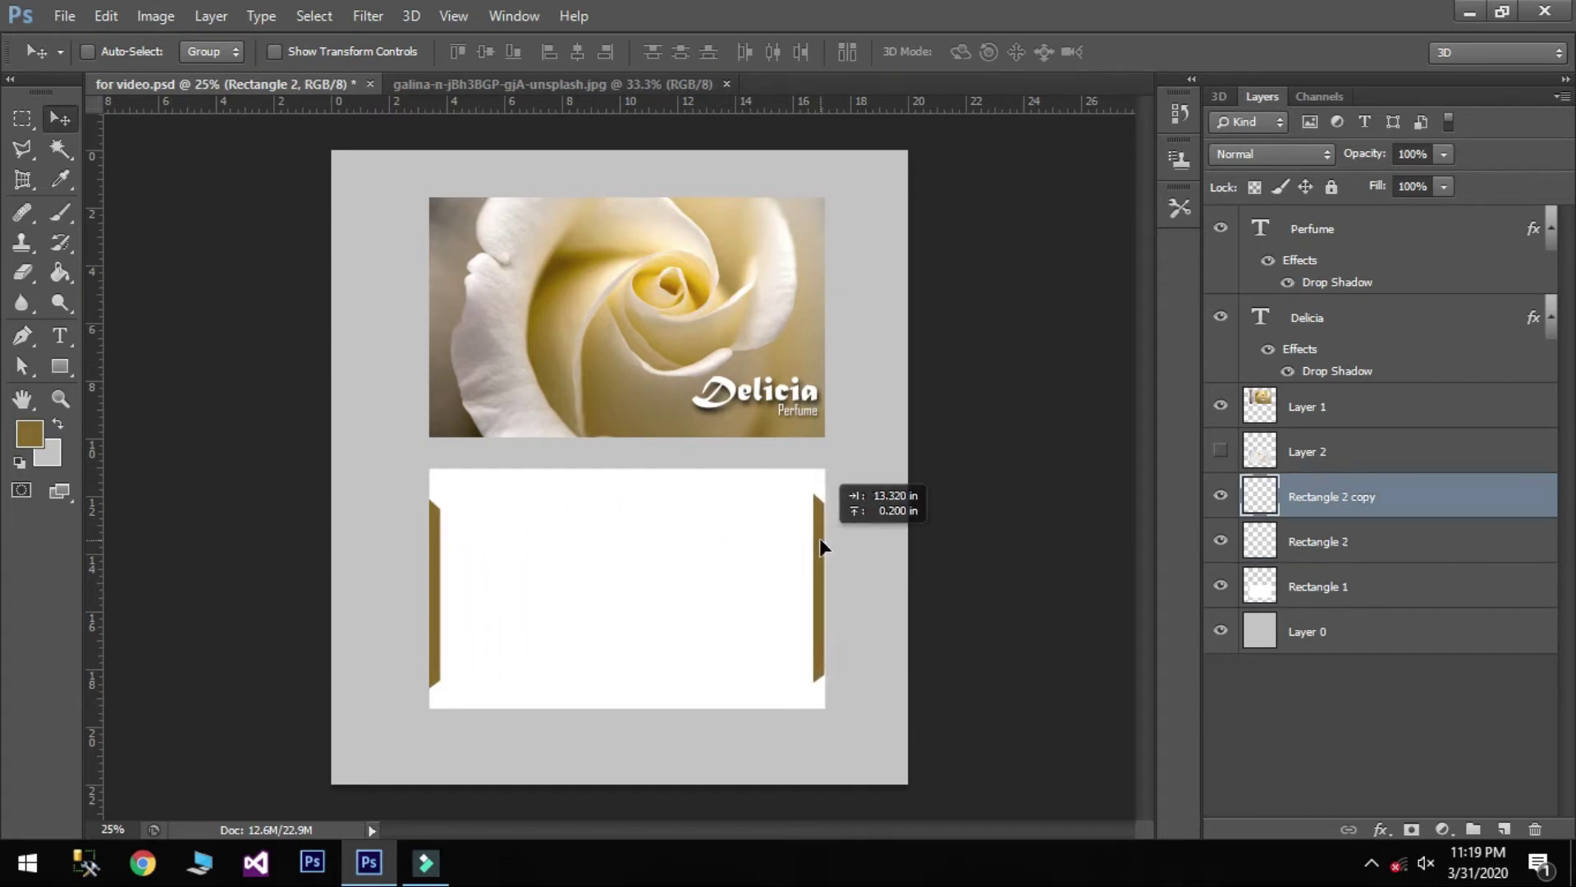
Step: Flip the copied tab horizontally and select both tab layers plus the white card
left_click(97, 22)
mouse_move(182, 446)
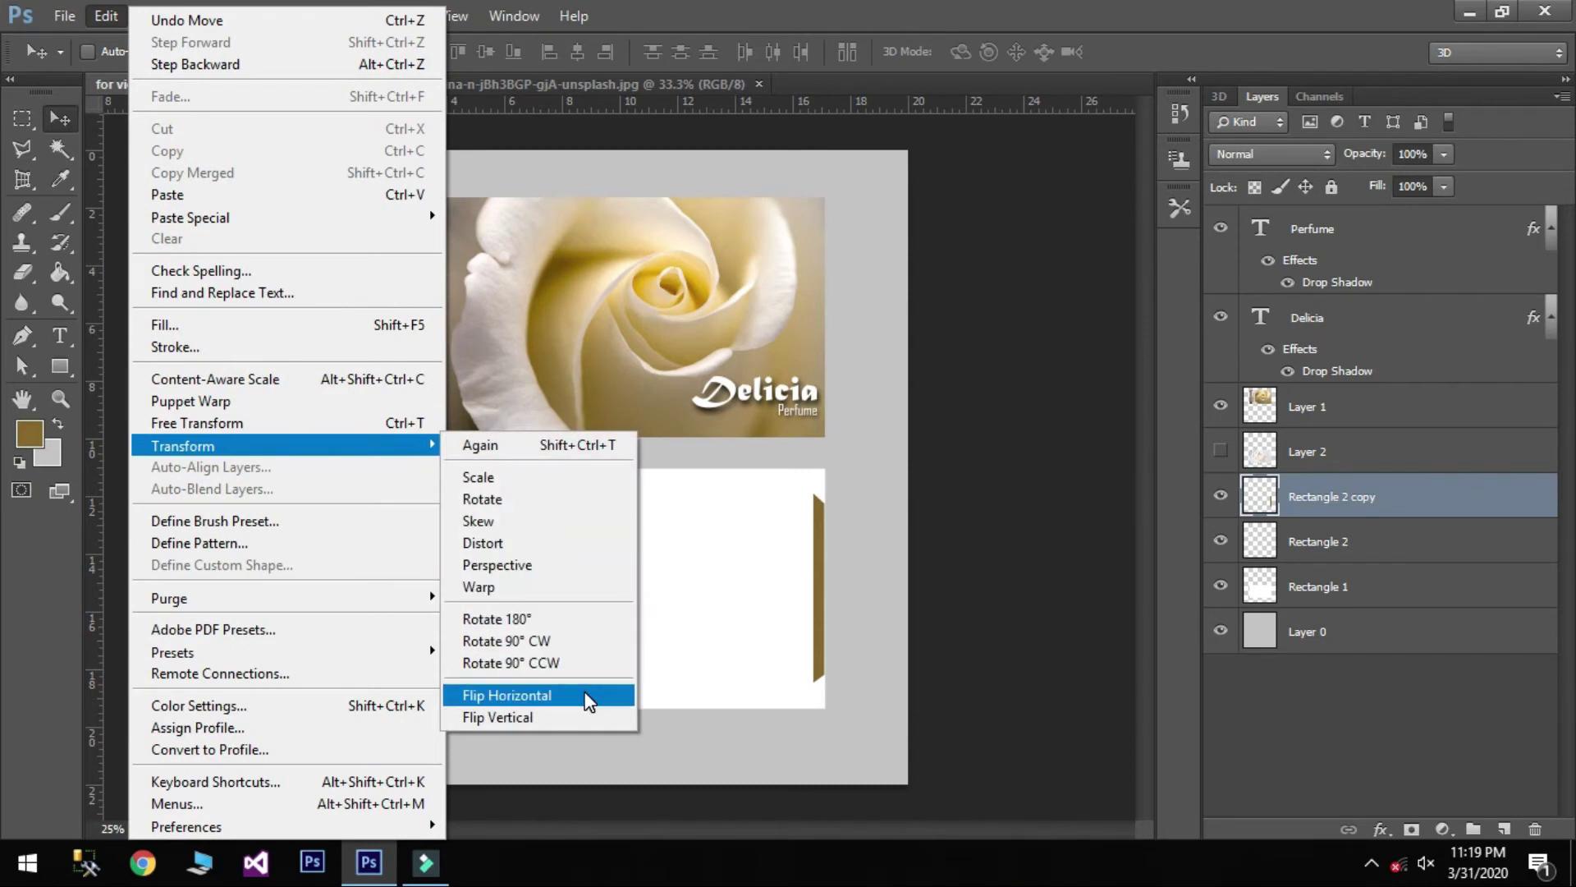
left_click(588, 694)
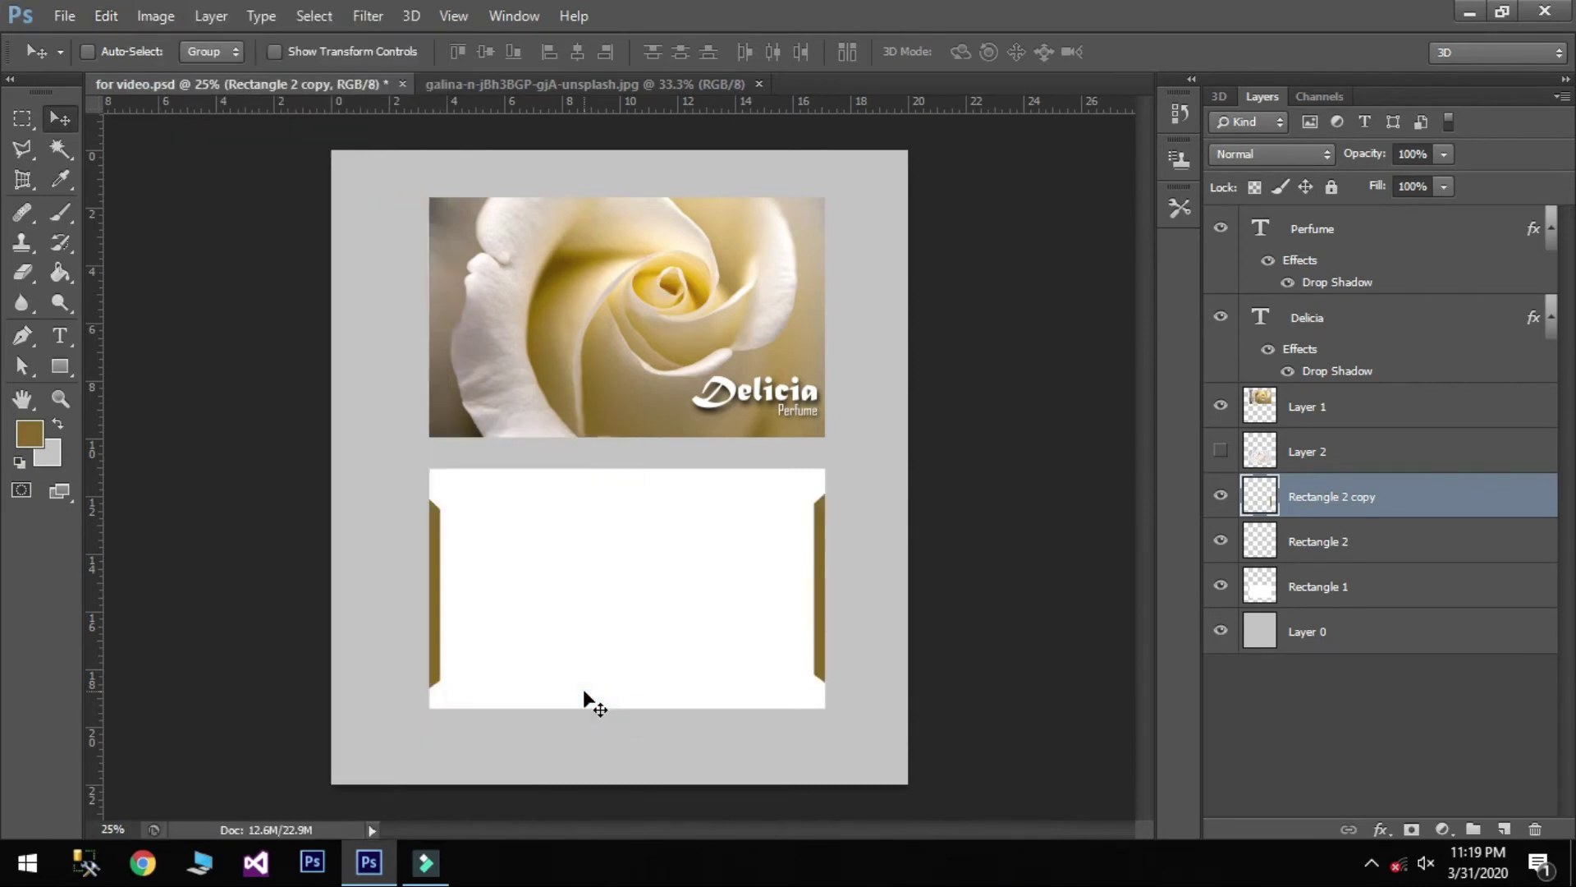
left_click(1406, 539, "ctrl")
left_click(1359, 587, "ctrl")
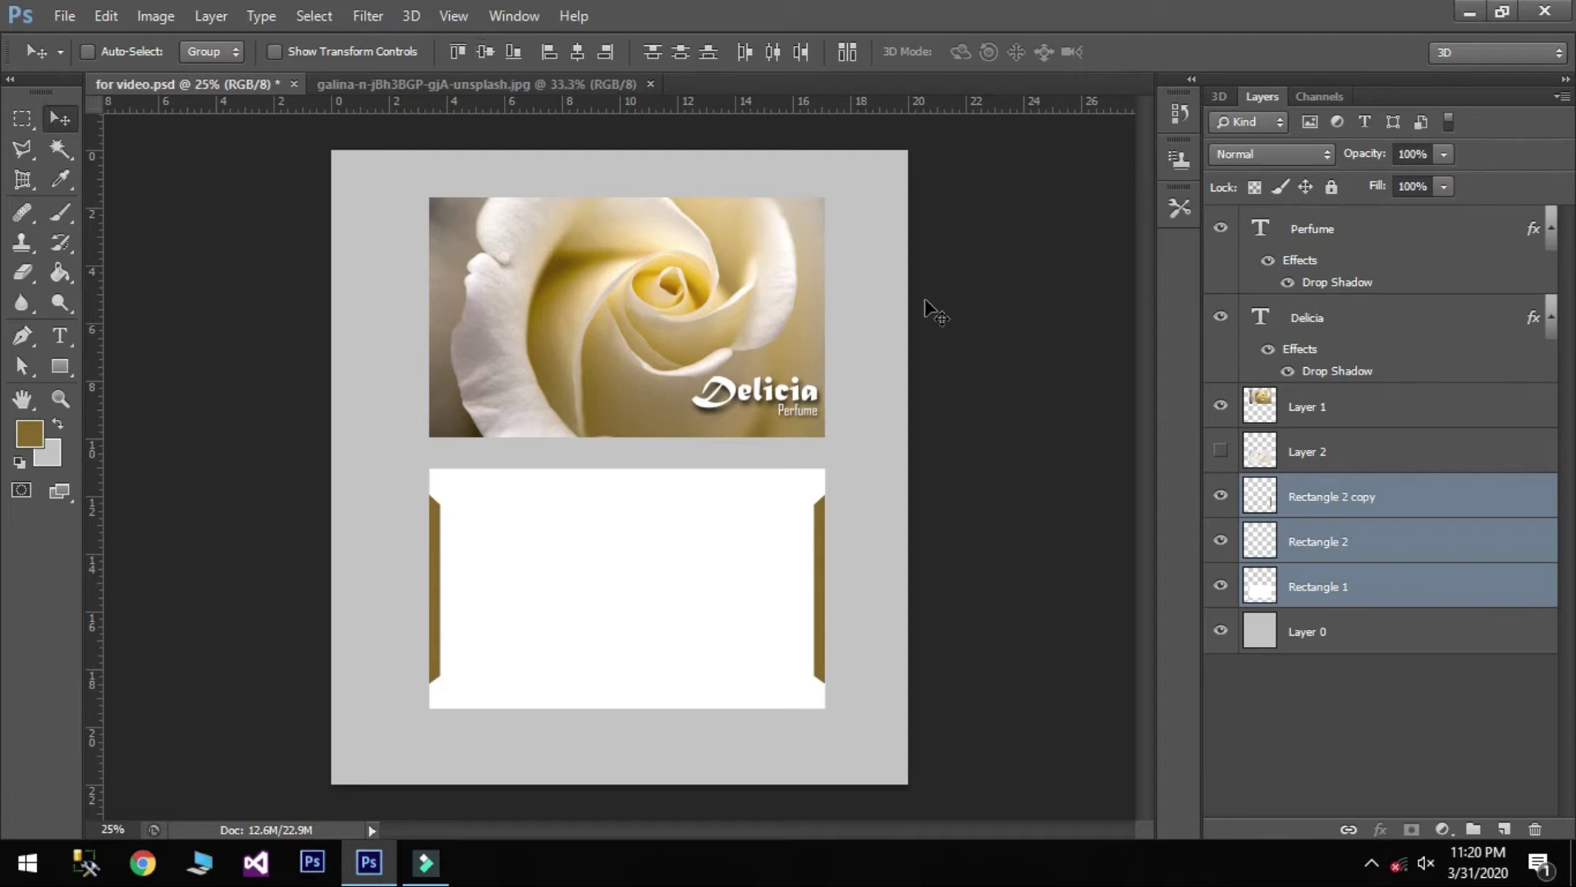
Step: Type a 'Manager' title at the card back's top-left and enlarge it
left_click(1348, 538)
left_click(1274, 723)
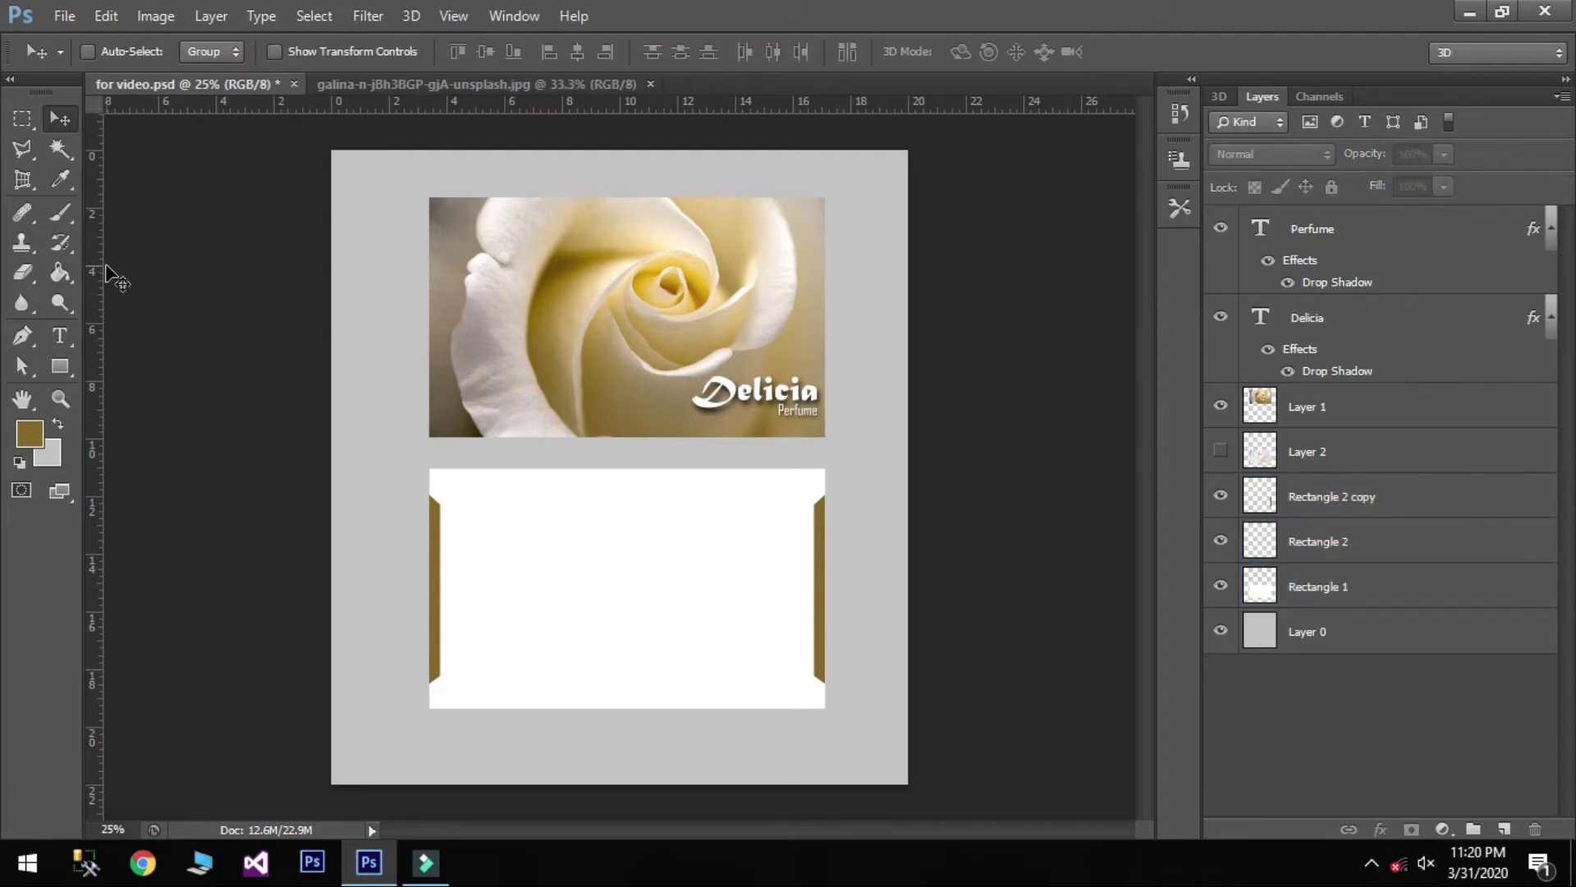
left_click(63, 337)
left_click(475, 517)
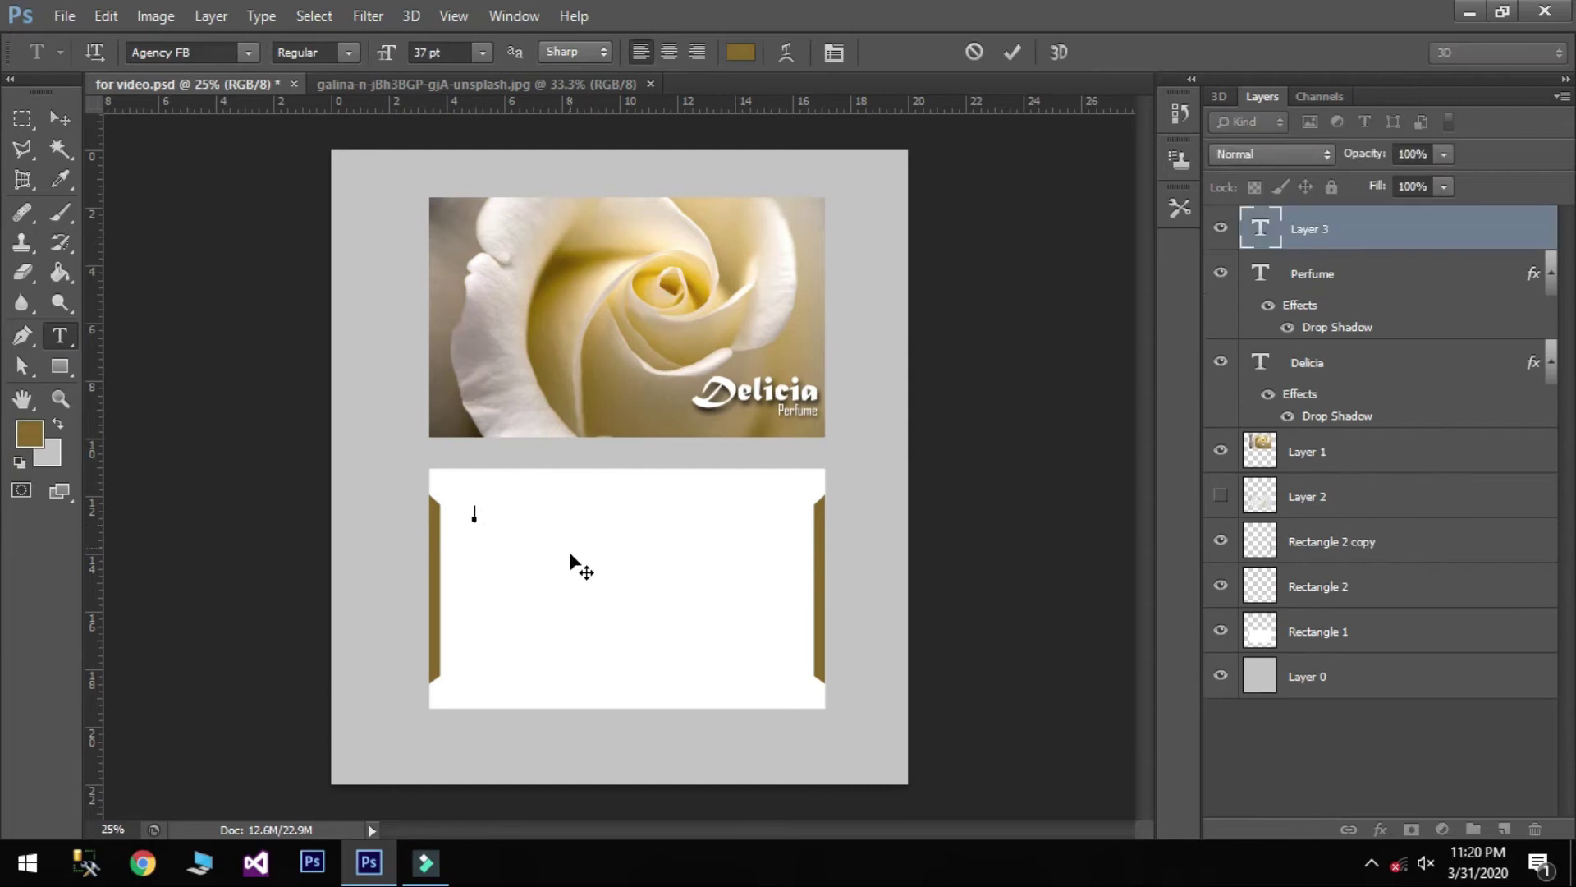
type("Manager")
key("ctrl+a")
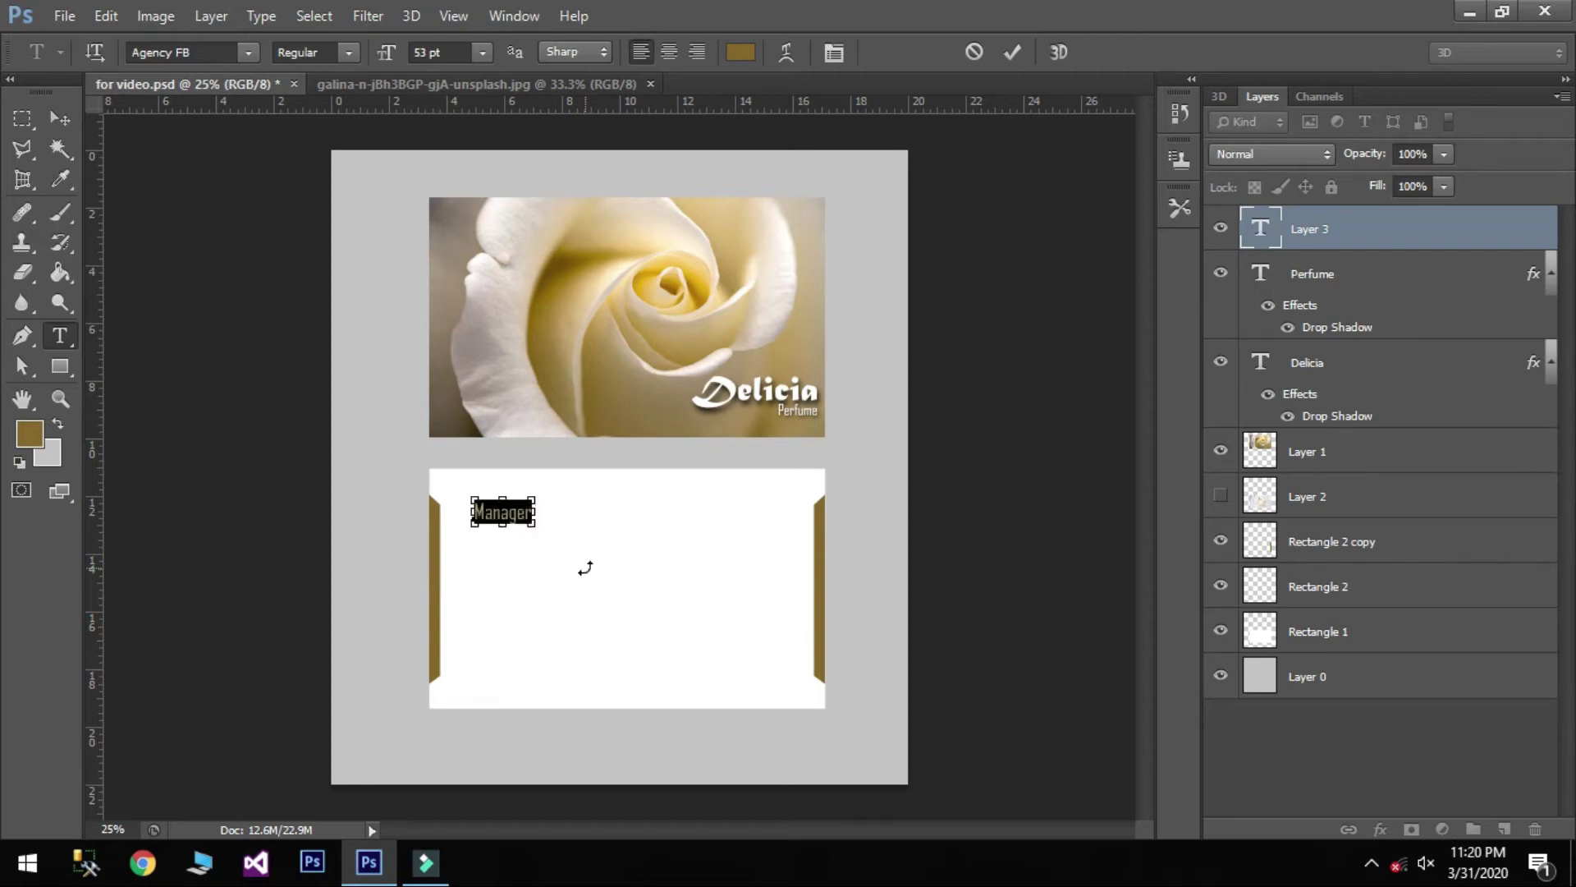
key("ctrl+Return")
left_click_drag(513, 512, 502, 515)
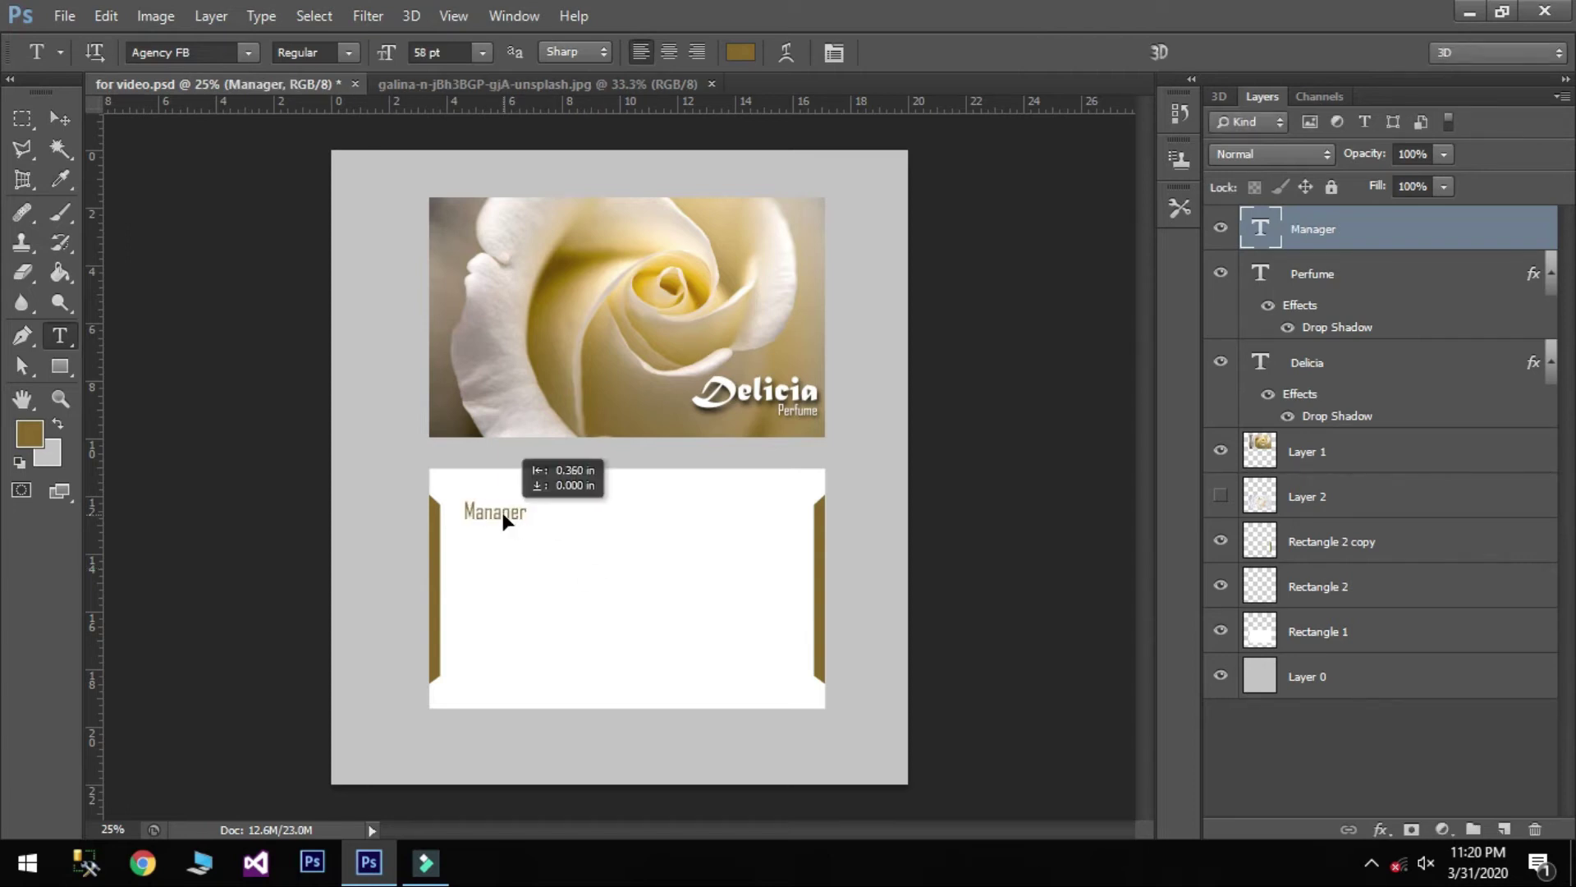
left_click(503, 515)
key("ctrl+a")
key("ctrl+Return")
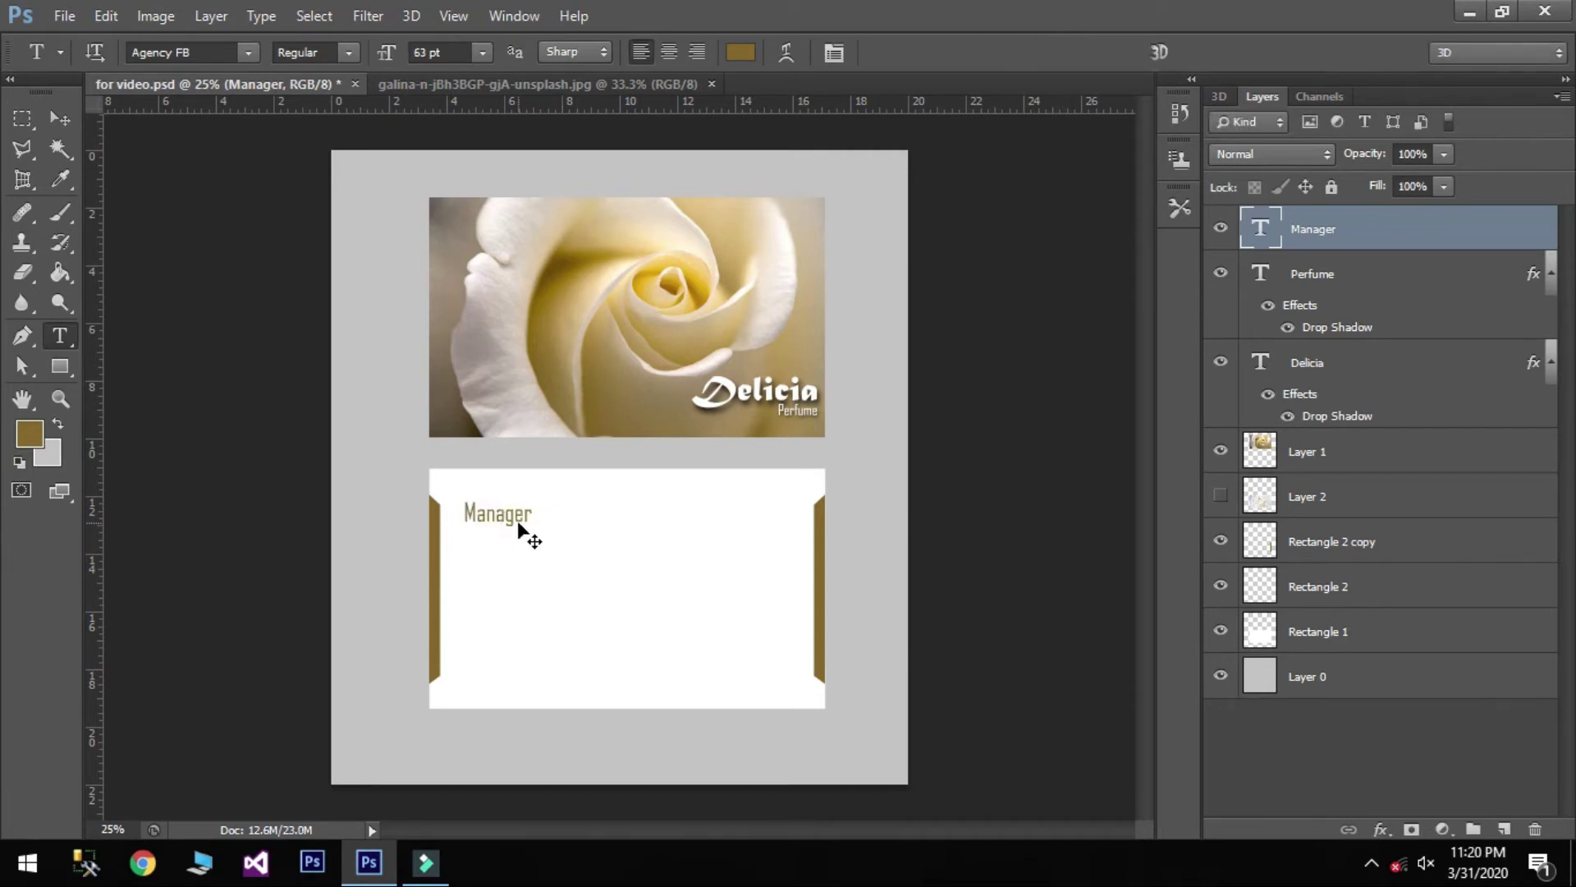
Step: Duplicate the title below itself, replace it with the person's name, and shrink it to 43 pt
key("ctrl+j")
left_click_drag(536, 530, 524, 557)
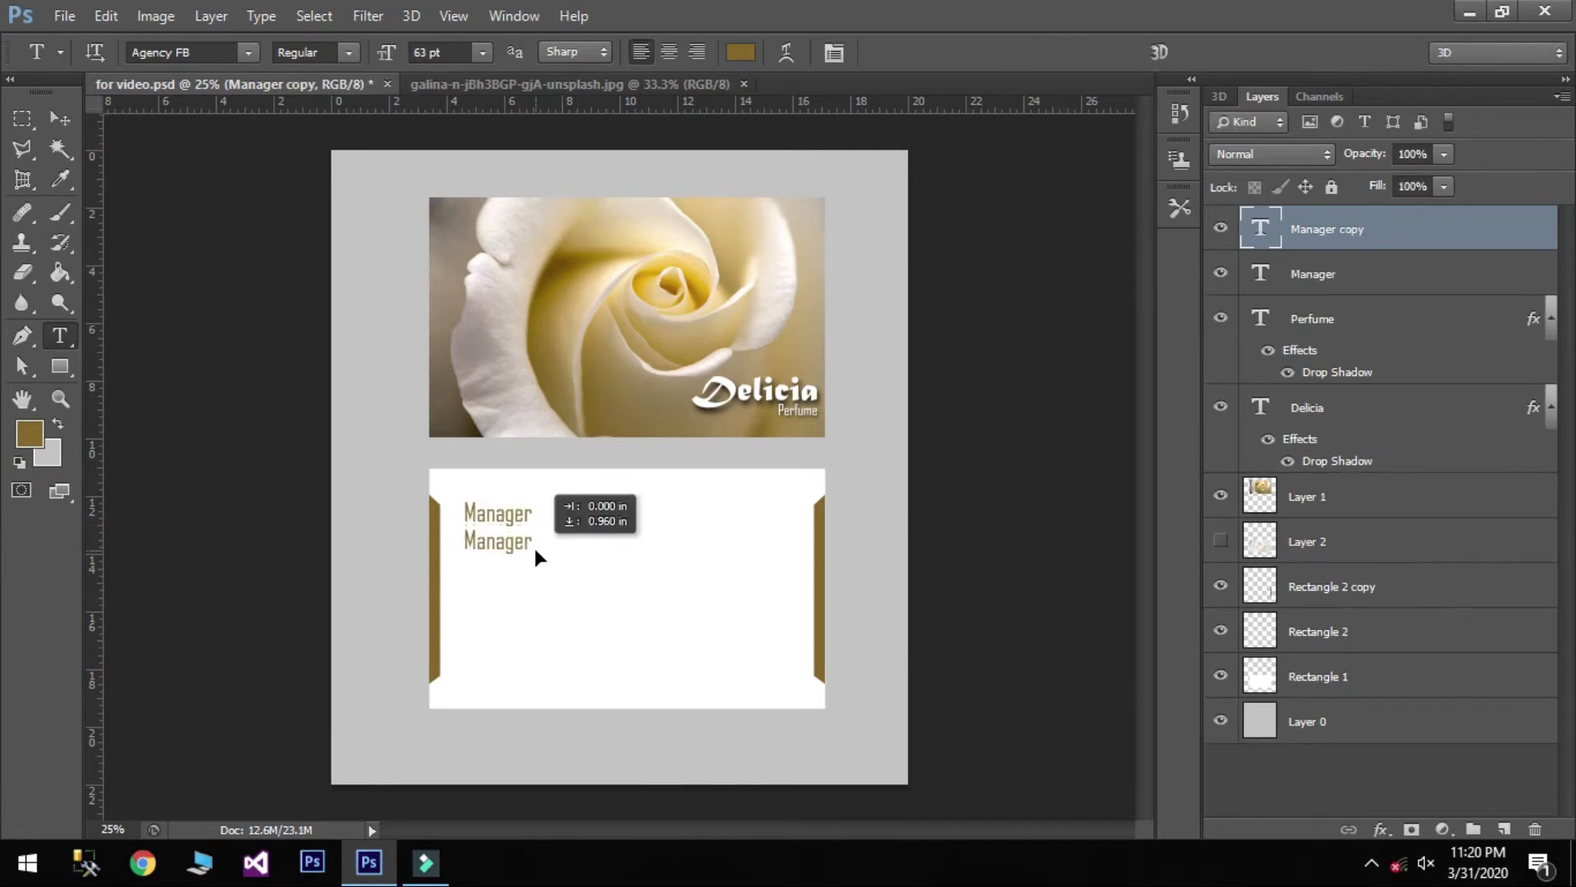
double_click(520, 543)
type("Nickson")
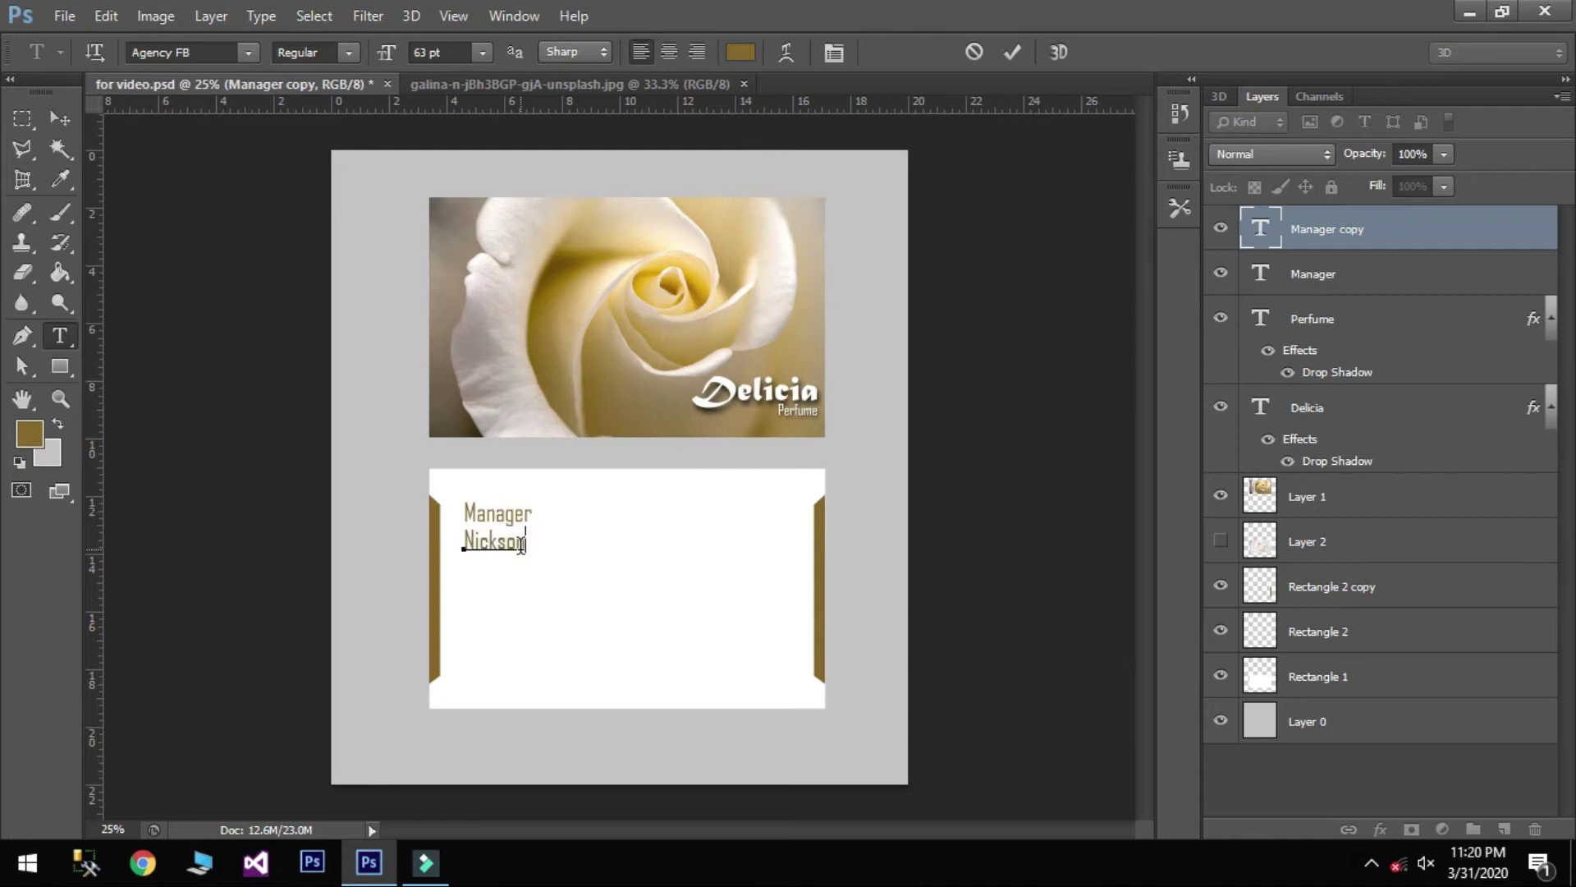
key("ctrl+Return")
key("ctrl+s")
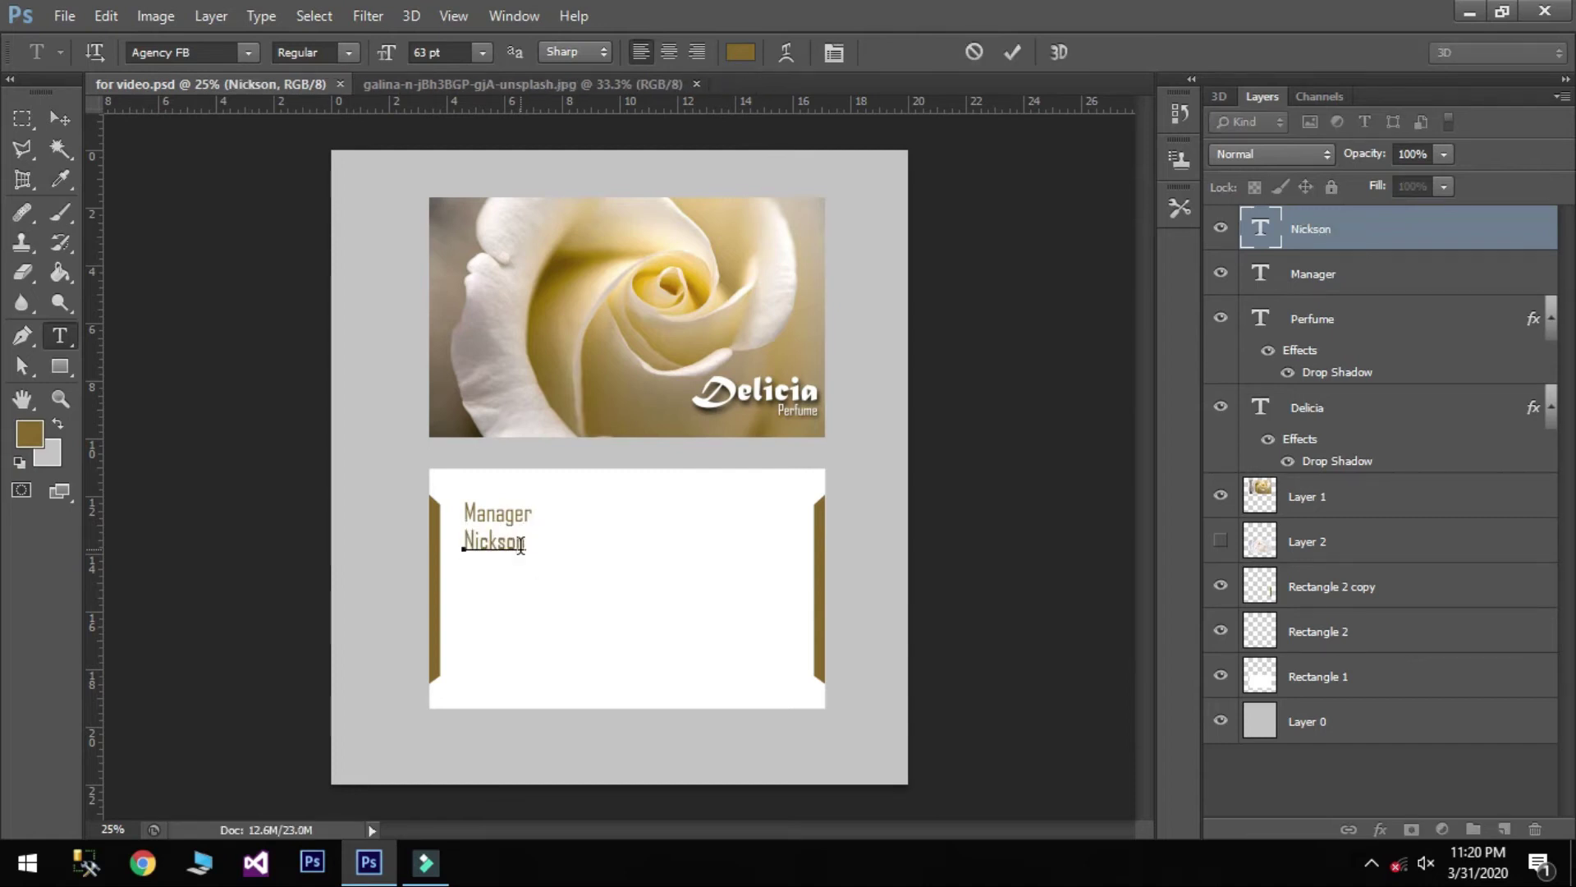
double_click(513, 541)
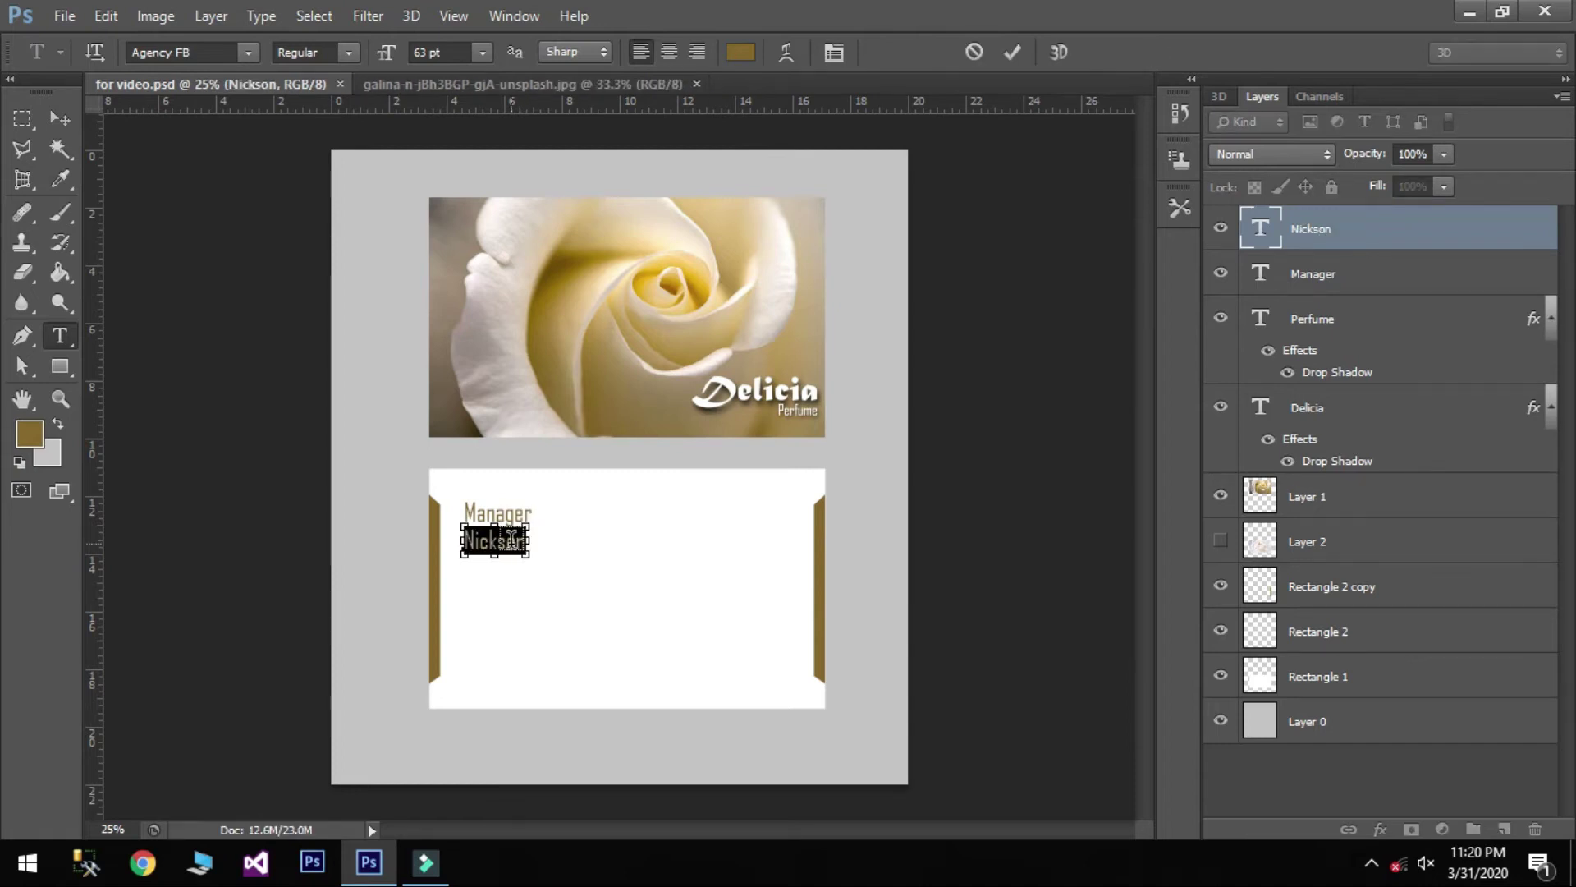
left_click_drag(526, 555, 492, 530)
key("ctrl+Return")
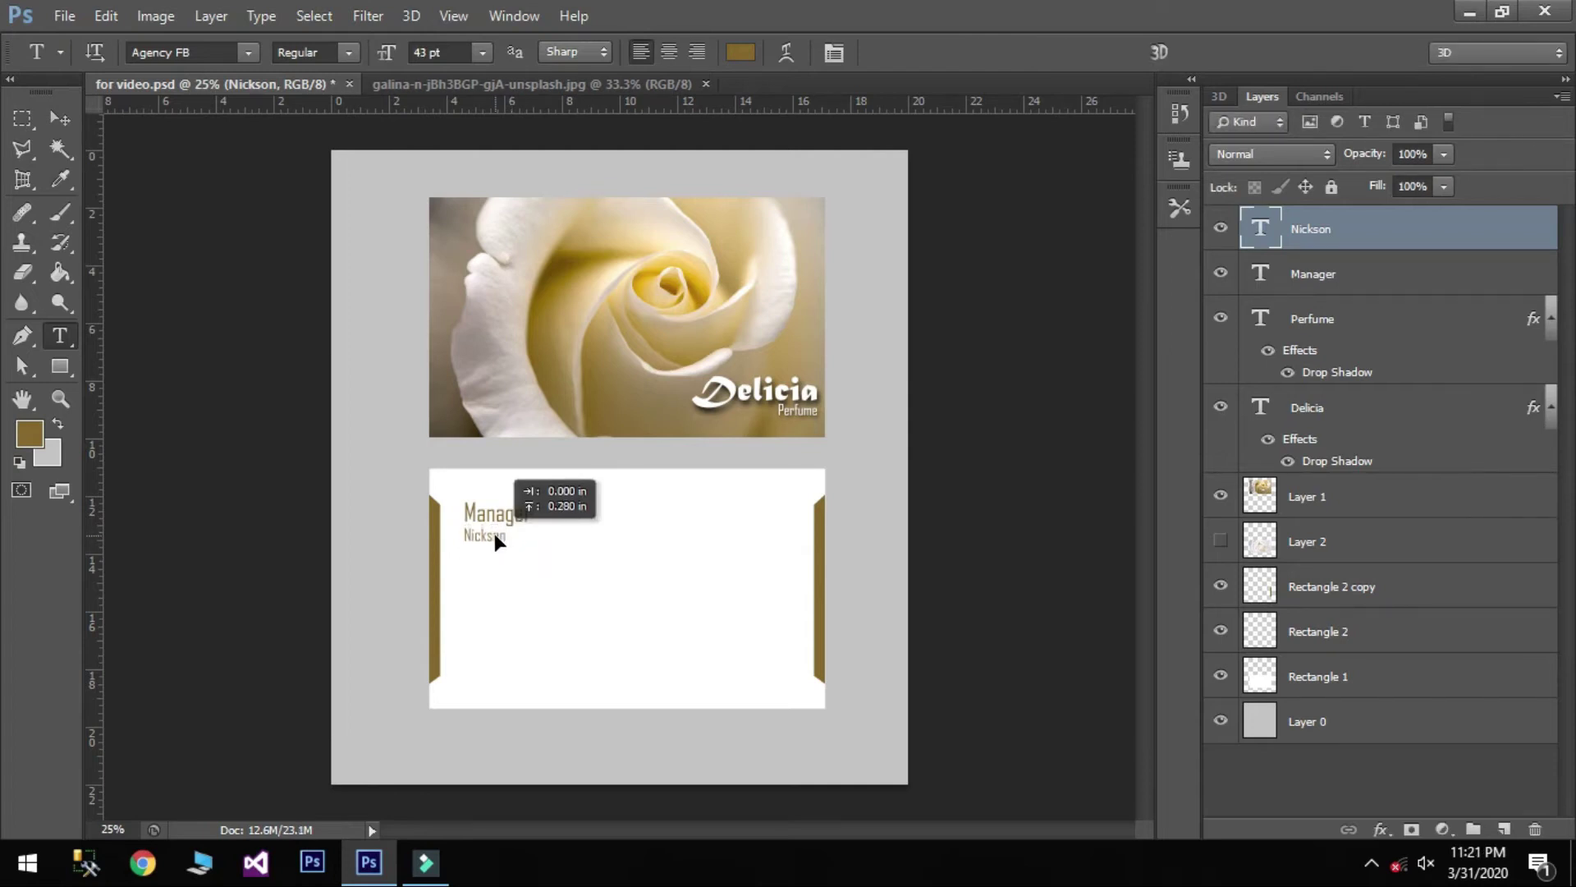
Step: Draw a straight horizontal line under Manager and rasterize its Shape 1 layer
left_click(59, 366)
left_click(123, 362)
scroll(470, 525, "up", 3)
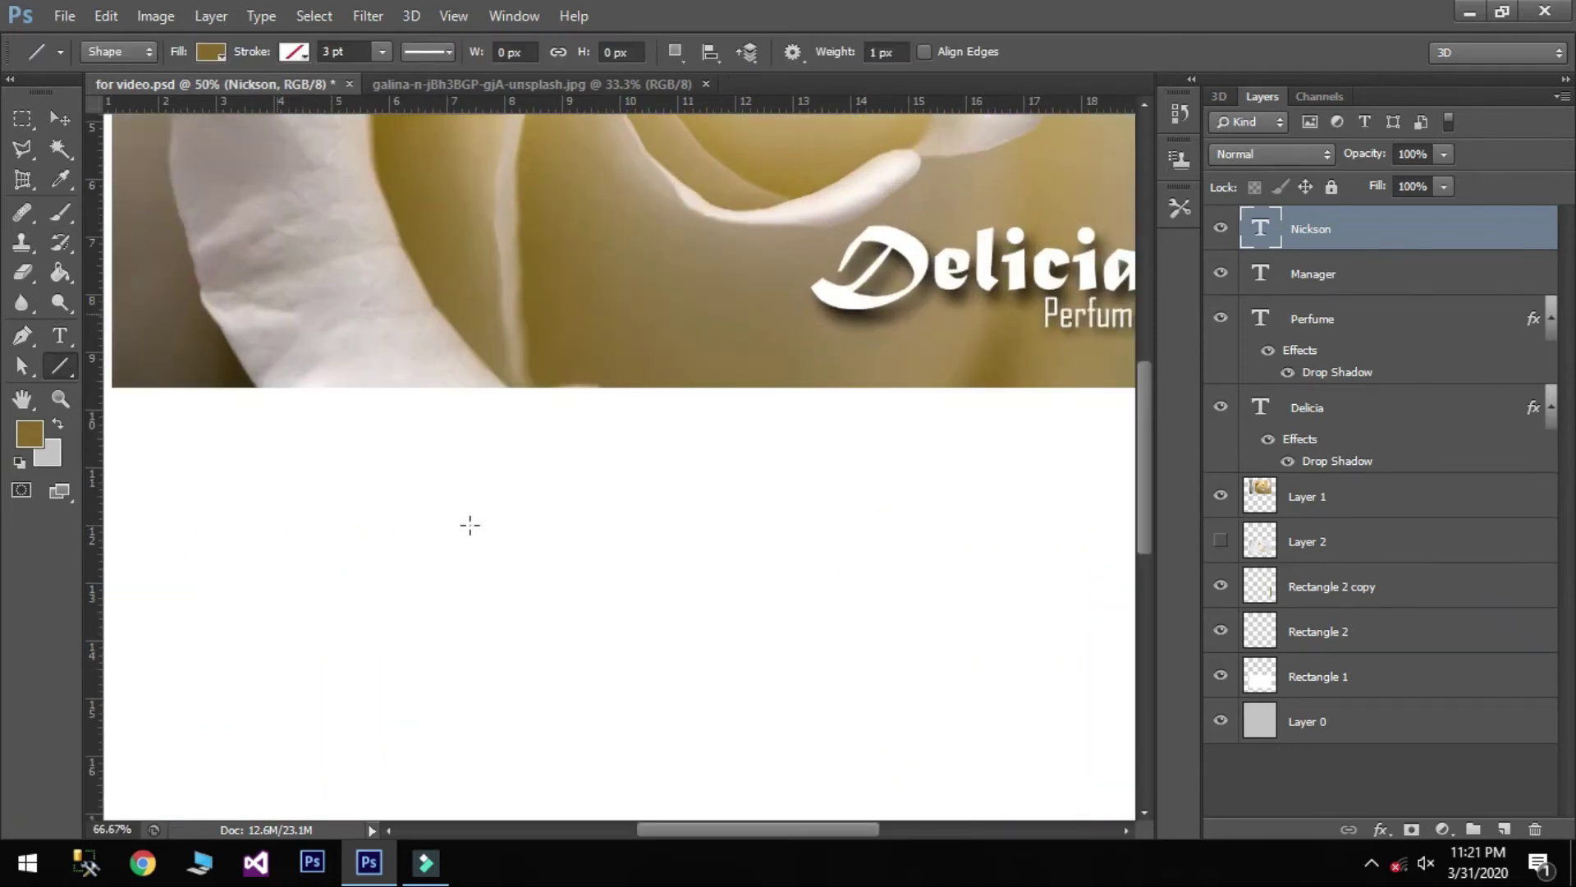
left_click_drag(504, 454, 668, 456)
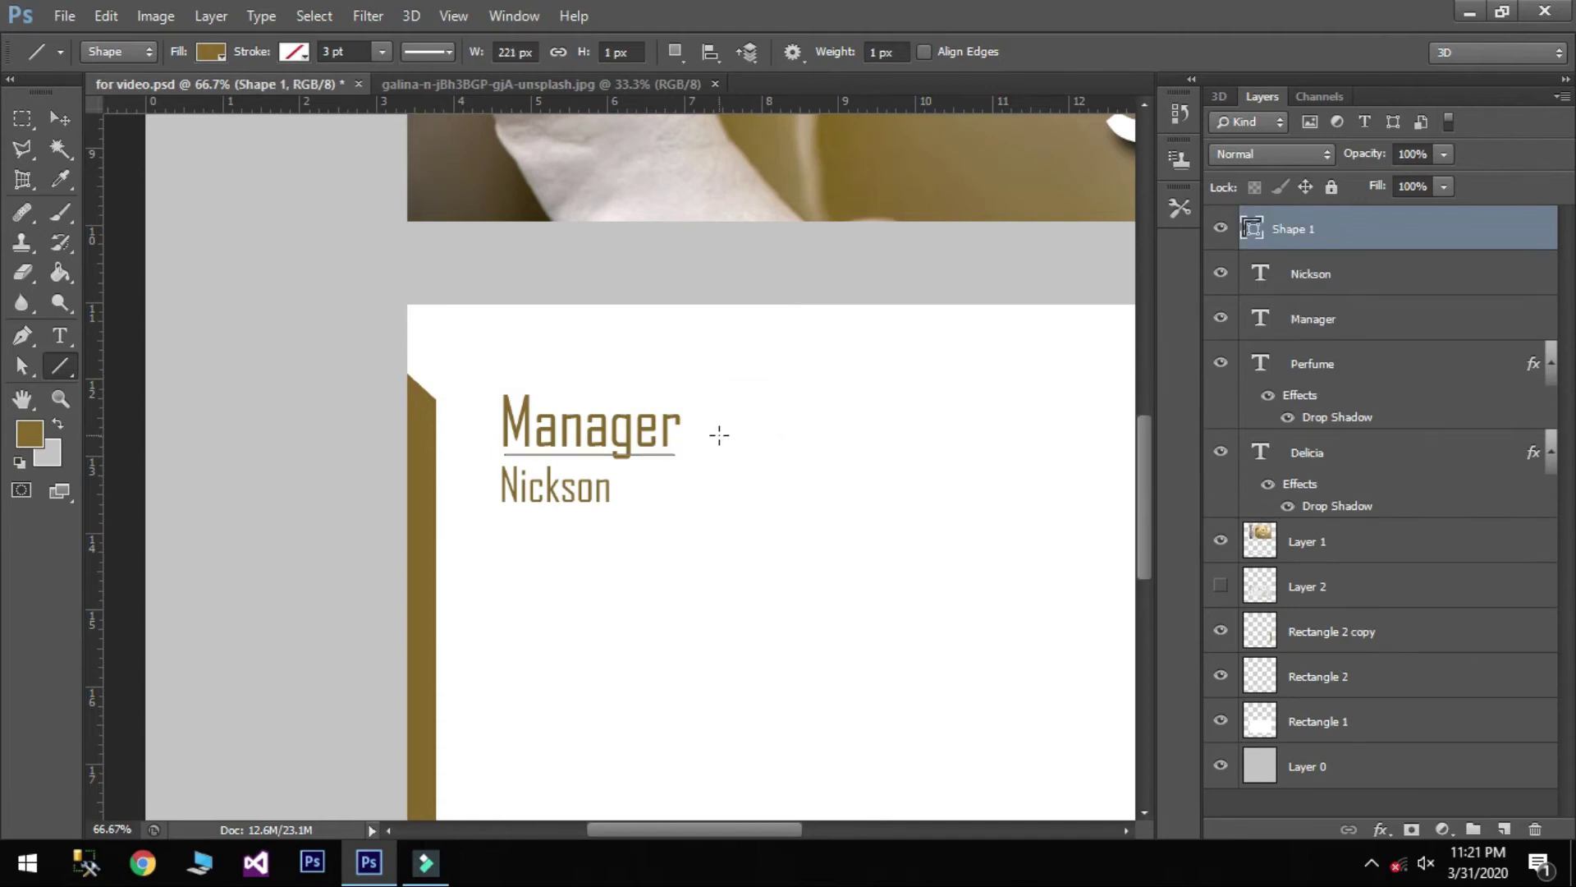
right_click(1337, 228)
left_click(1023, 304)
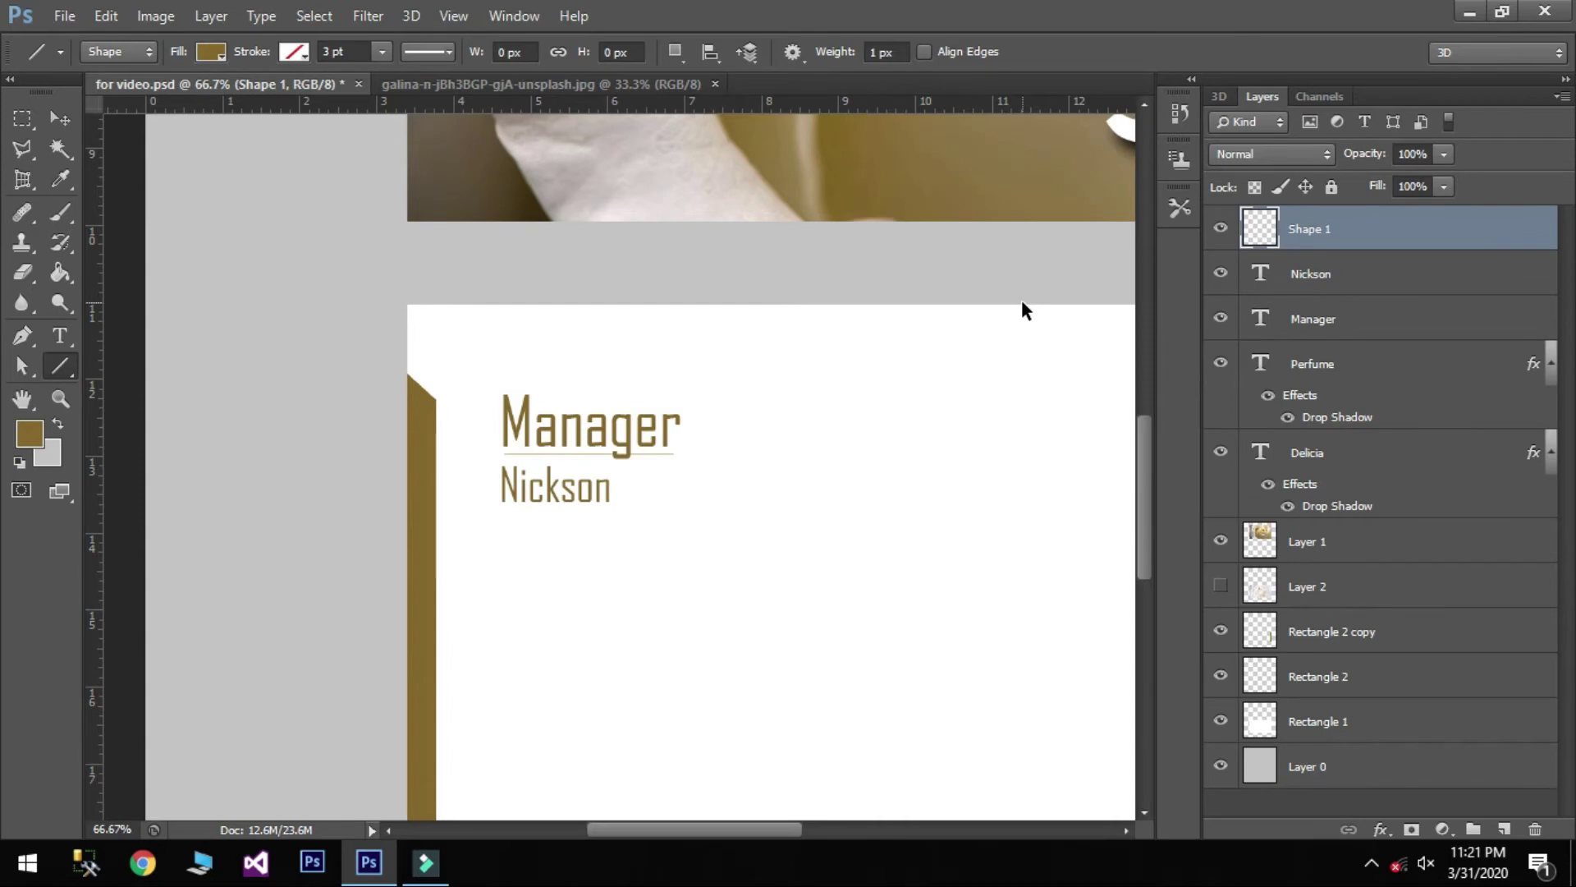
Step: Give Shape 1 a 1 px Stroke in gold sampled from the card's edge tab
key("v")
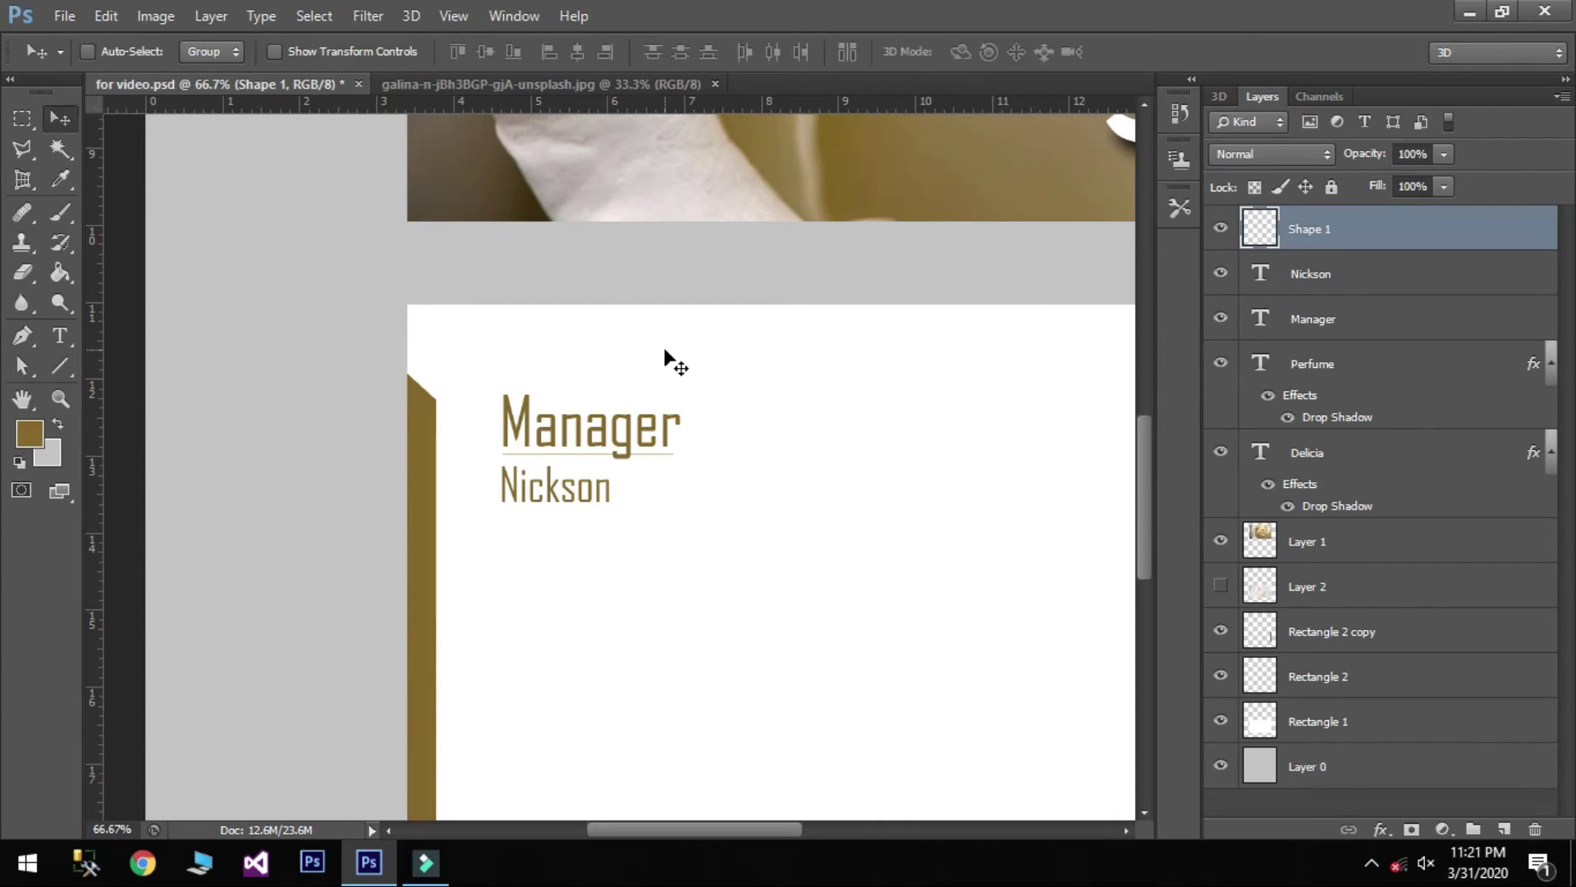
double_click(1392, 241)
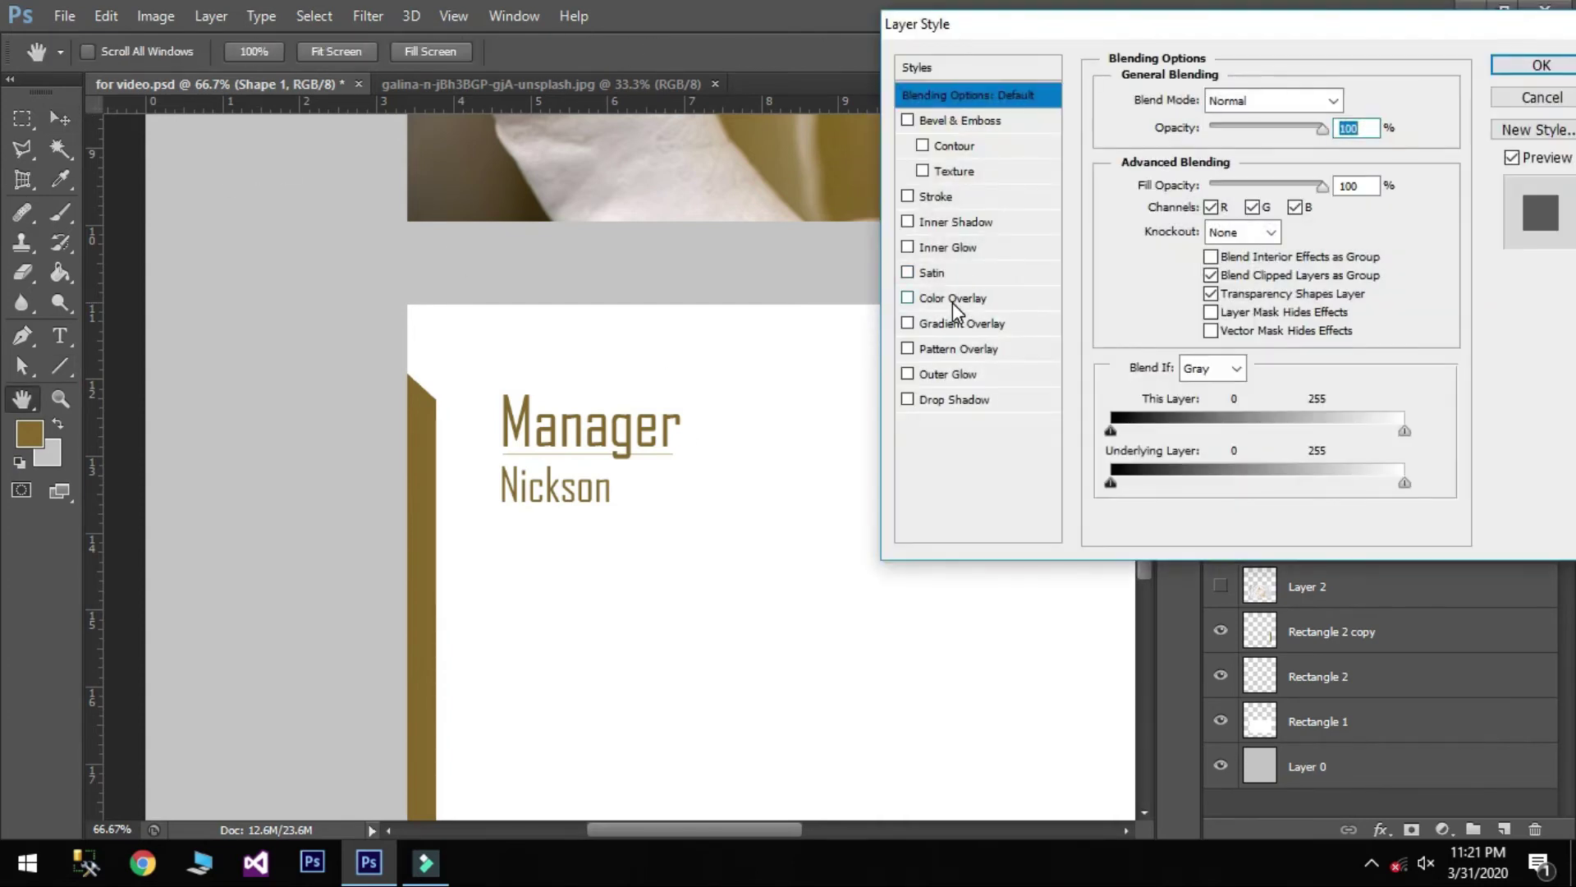
left_click(936, 197)
left_click(1159, 263)
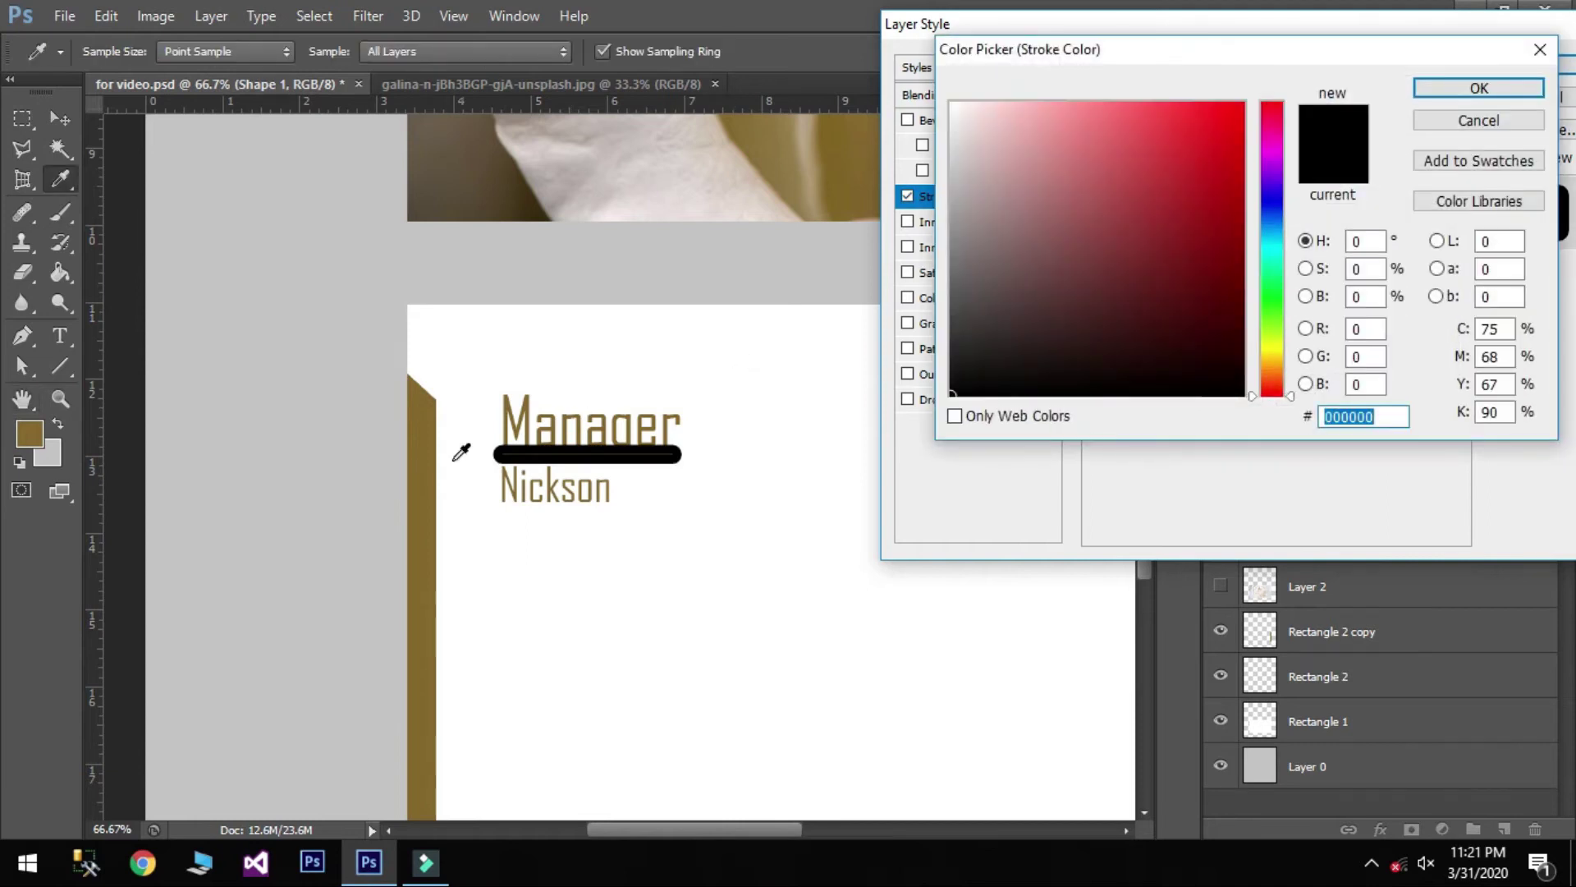
left_click(420, 450)
left_click(1425, 88)
key("Down")
key("Down")
key("Down")
key("Down")
key("Down")
key("Down")
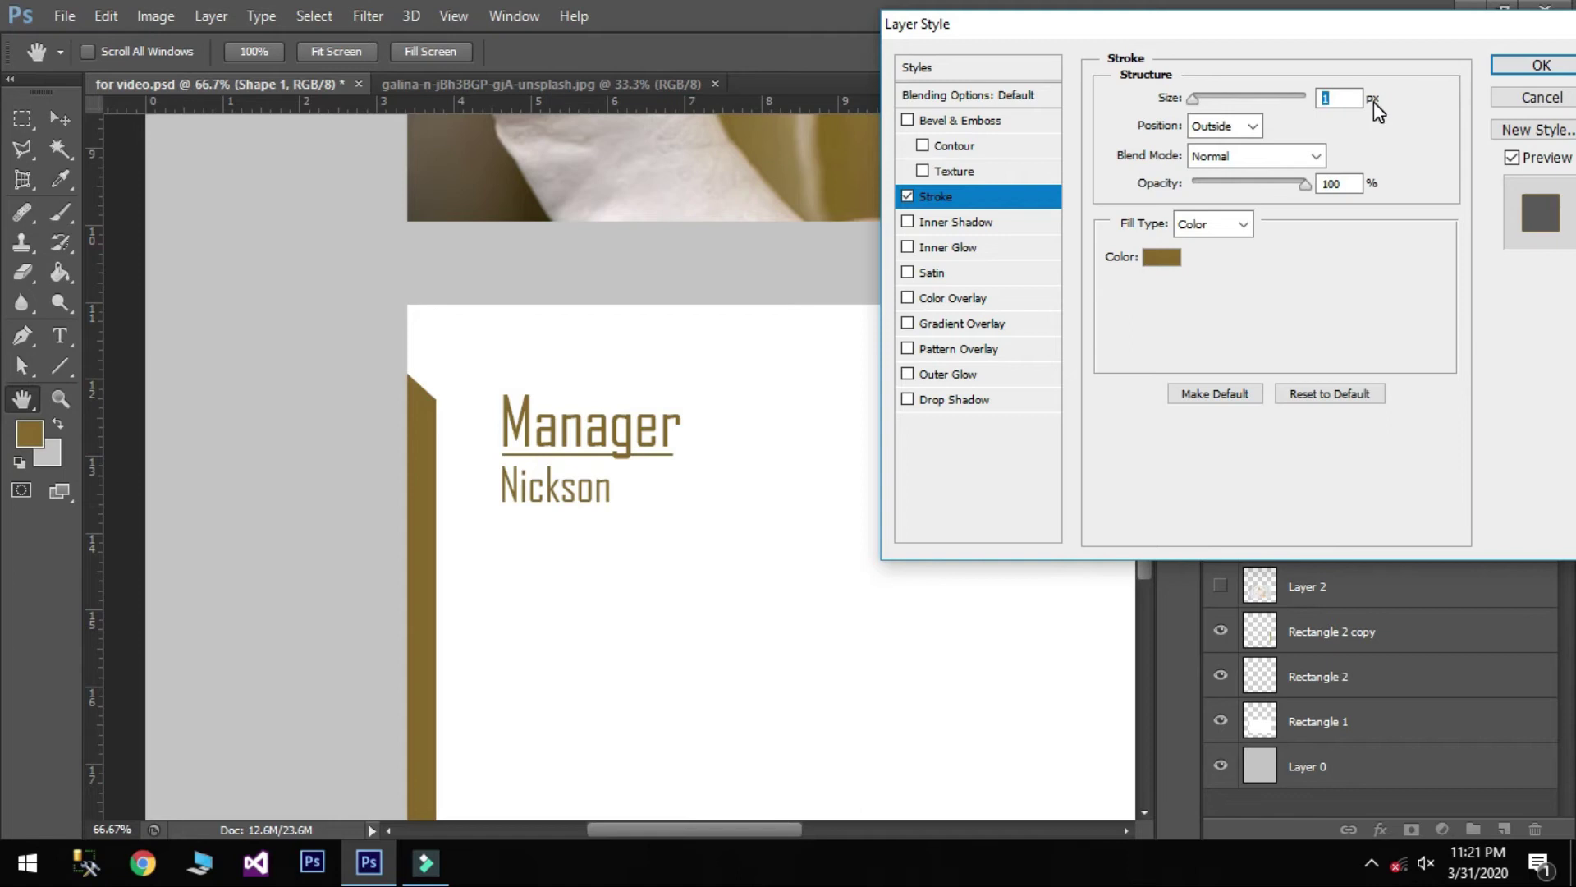
left_click(1528, 67)
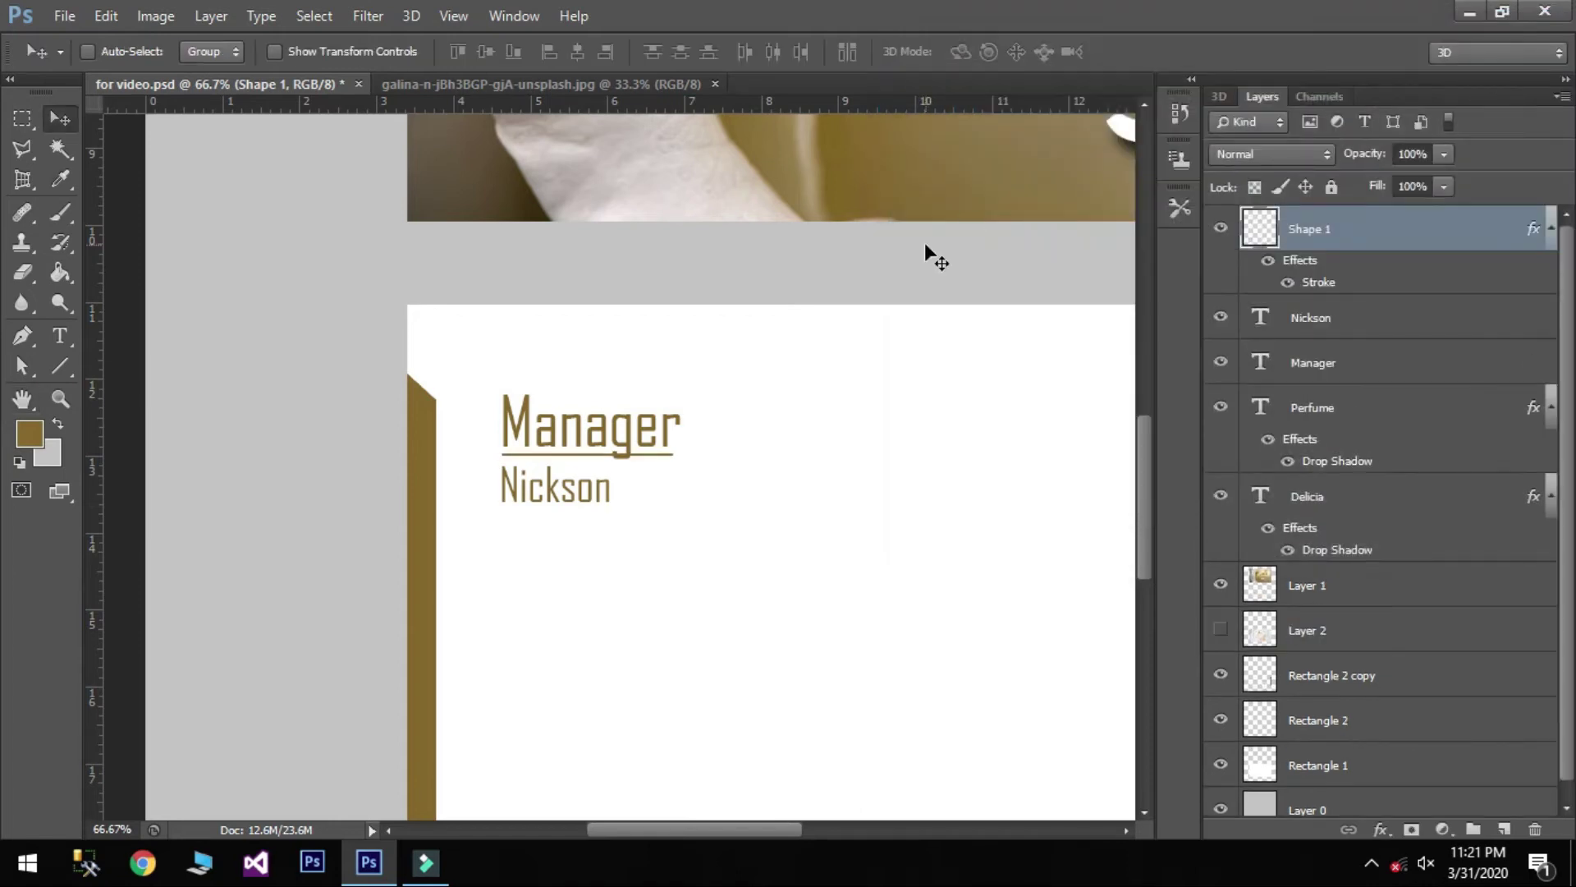
Step: Select the divider, name and Manager layers together and drag them lower on the card
scroll(649, 509, "down", 1)
scroll(648, 509, "down", 1)
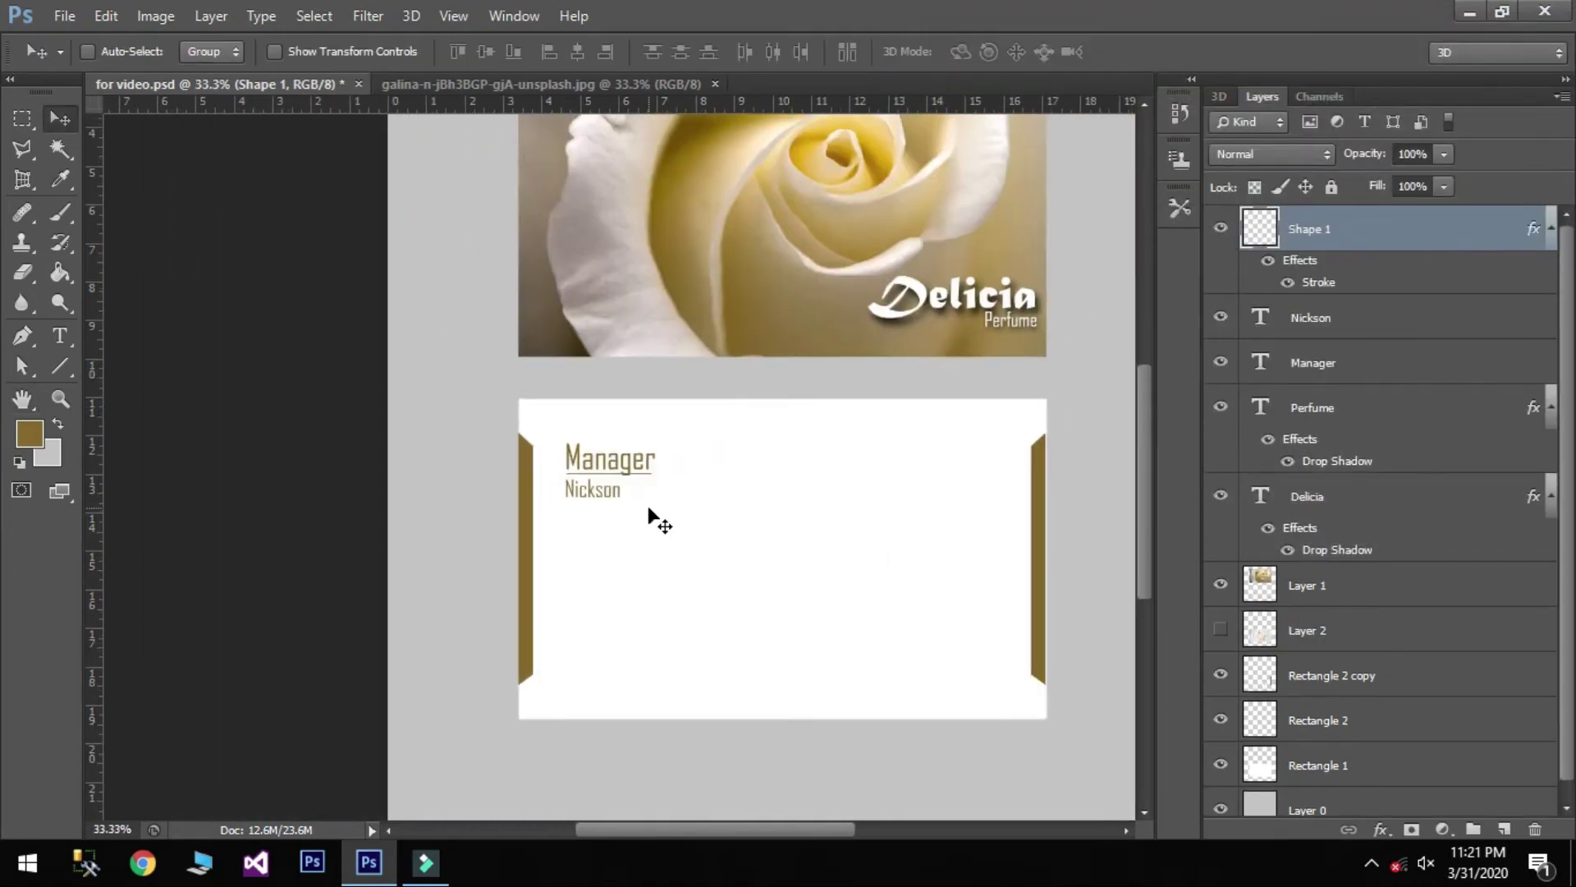
left_click(1418, 317, "ctrl")
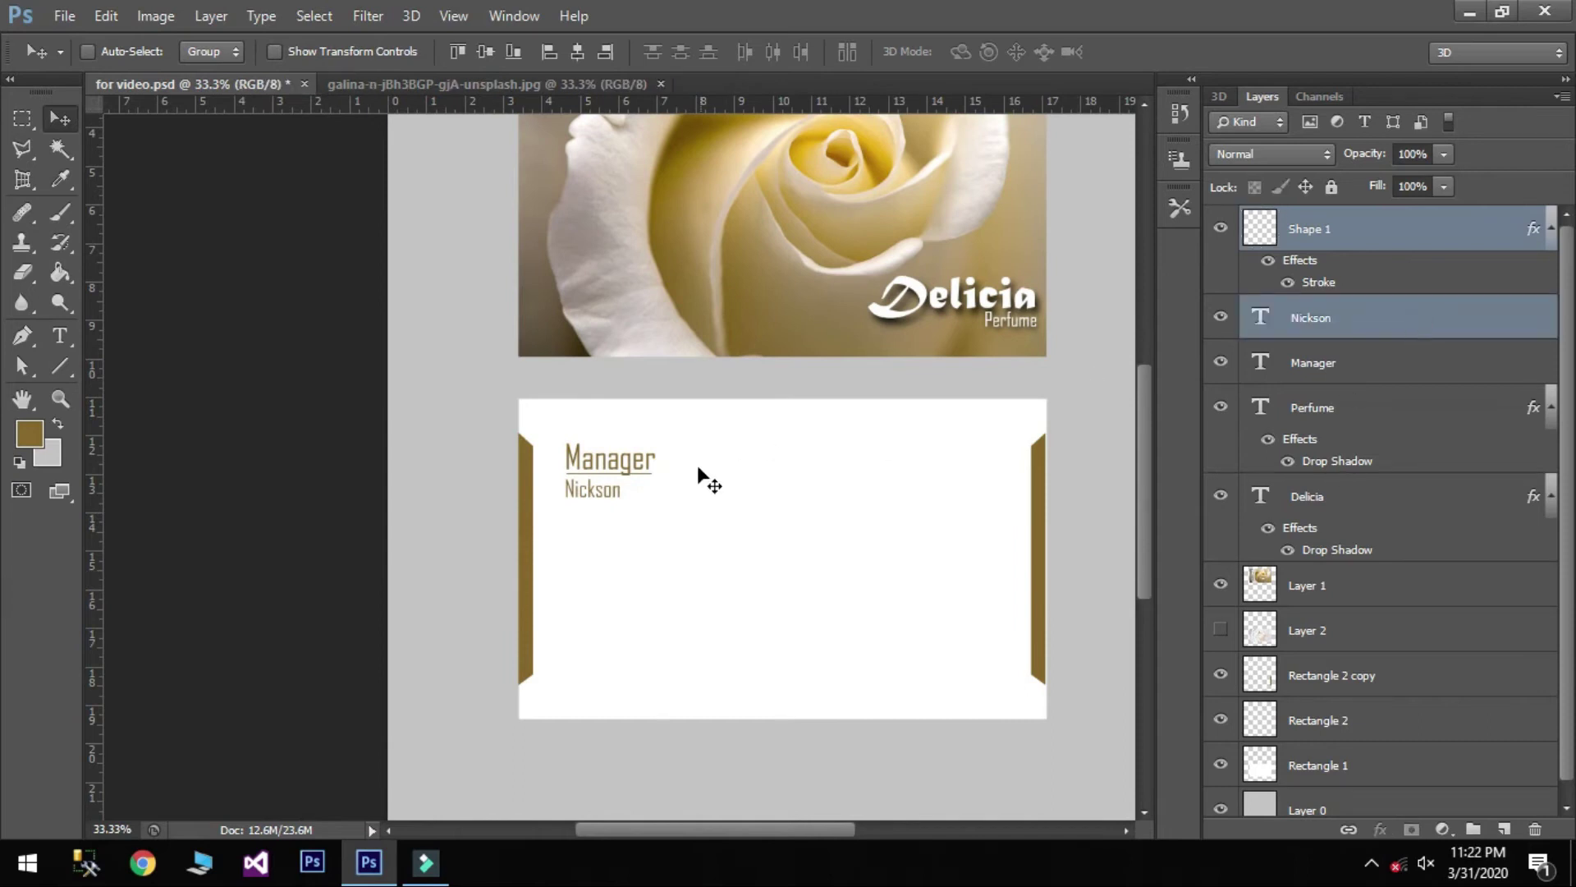
left_click(1477, 365, "ctrl")
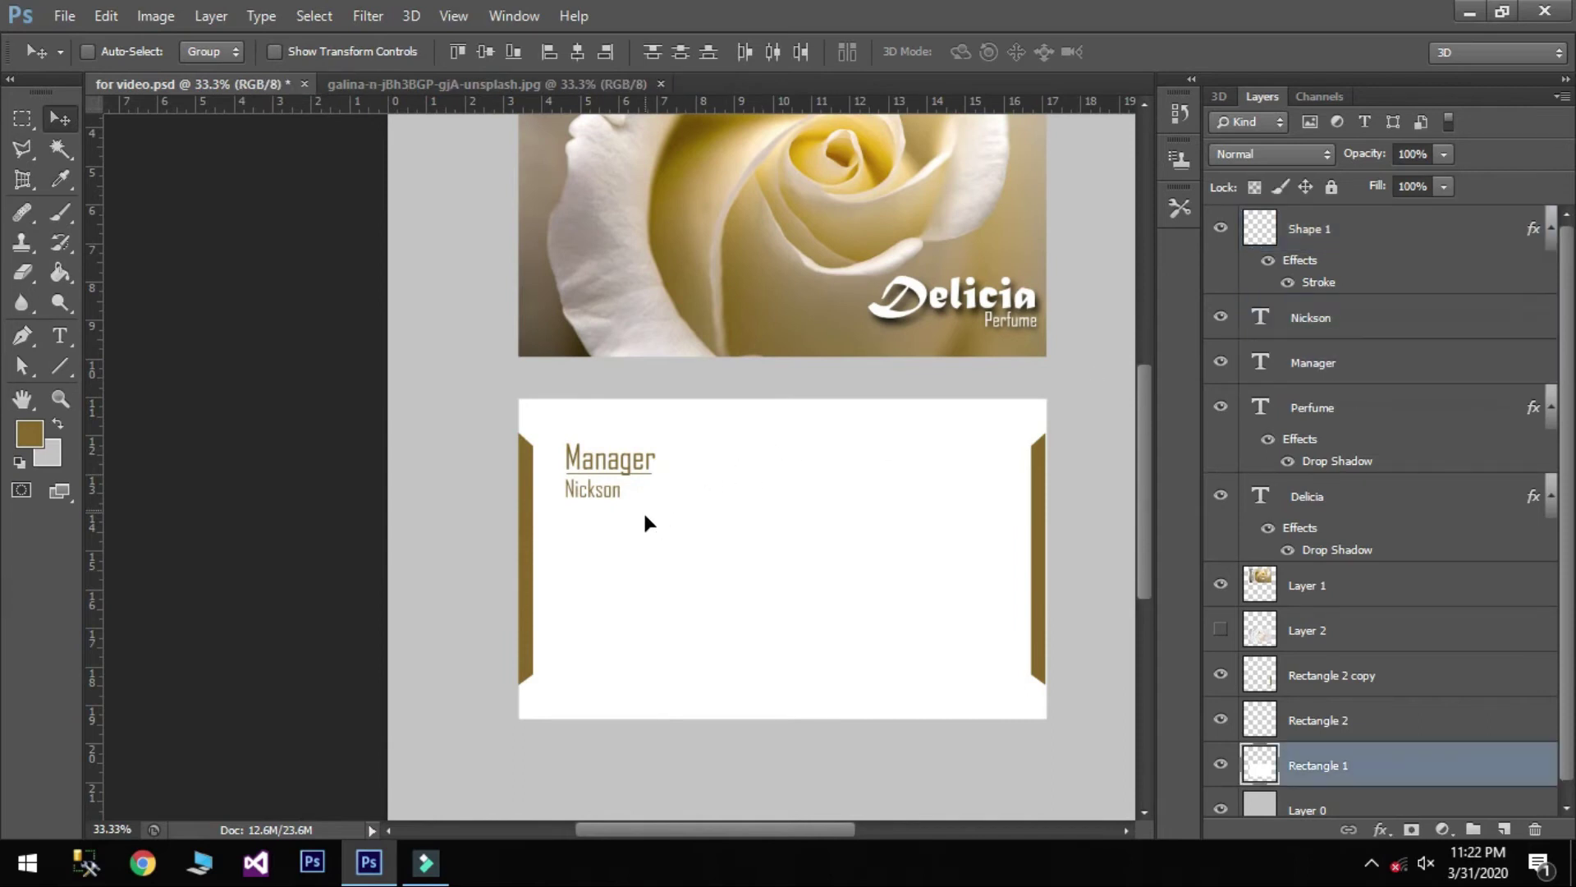
left_click_drag(651, 521, 656, 572)
key("ctrl+z")
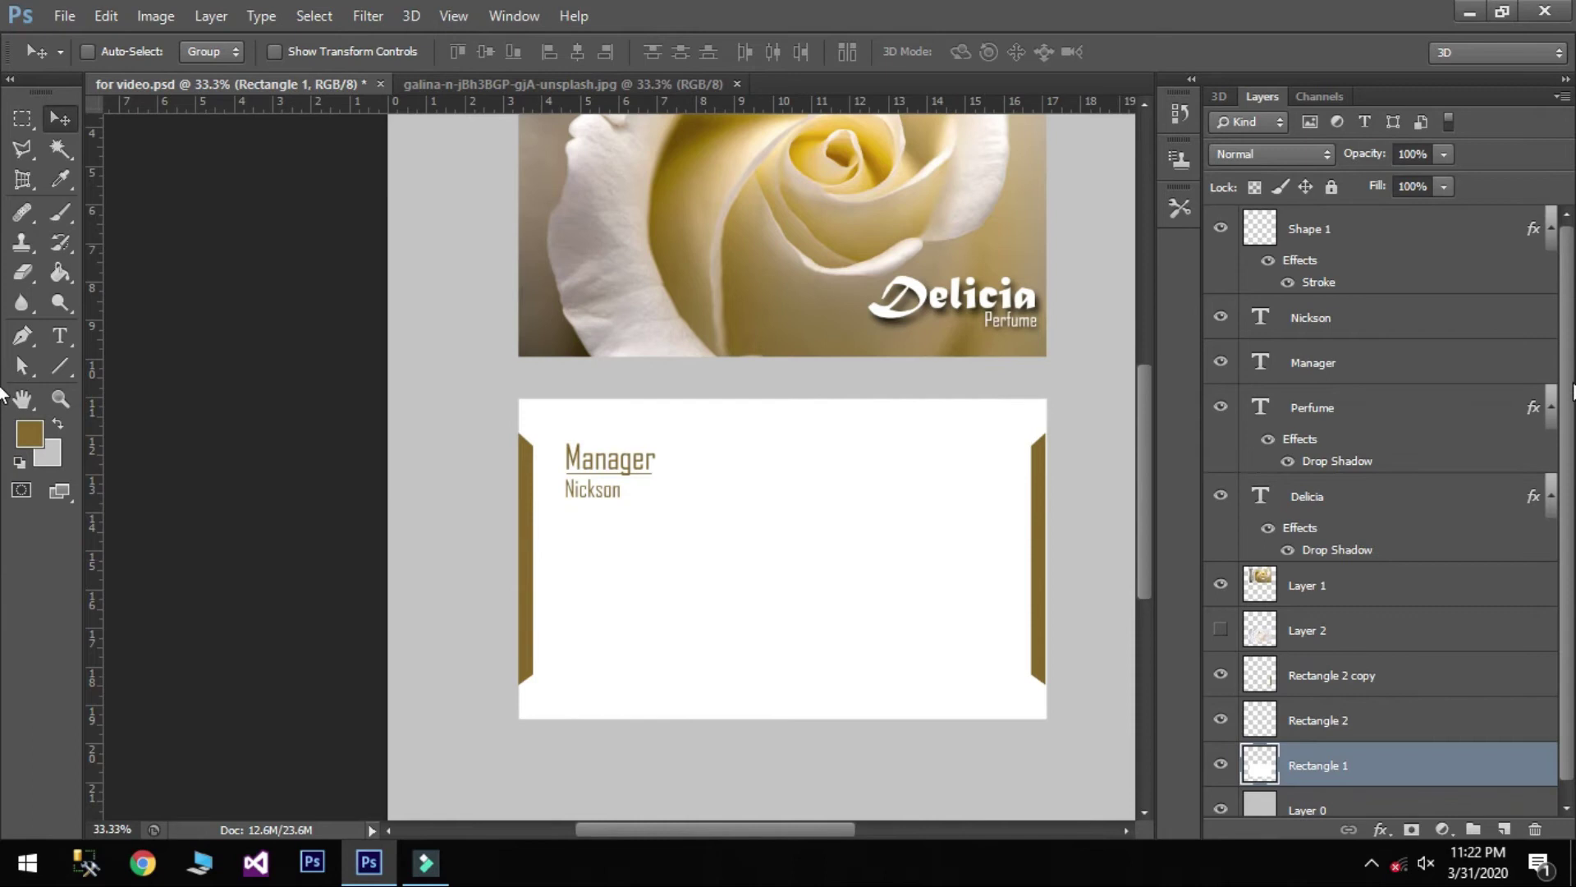
double_click(1382, 282)
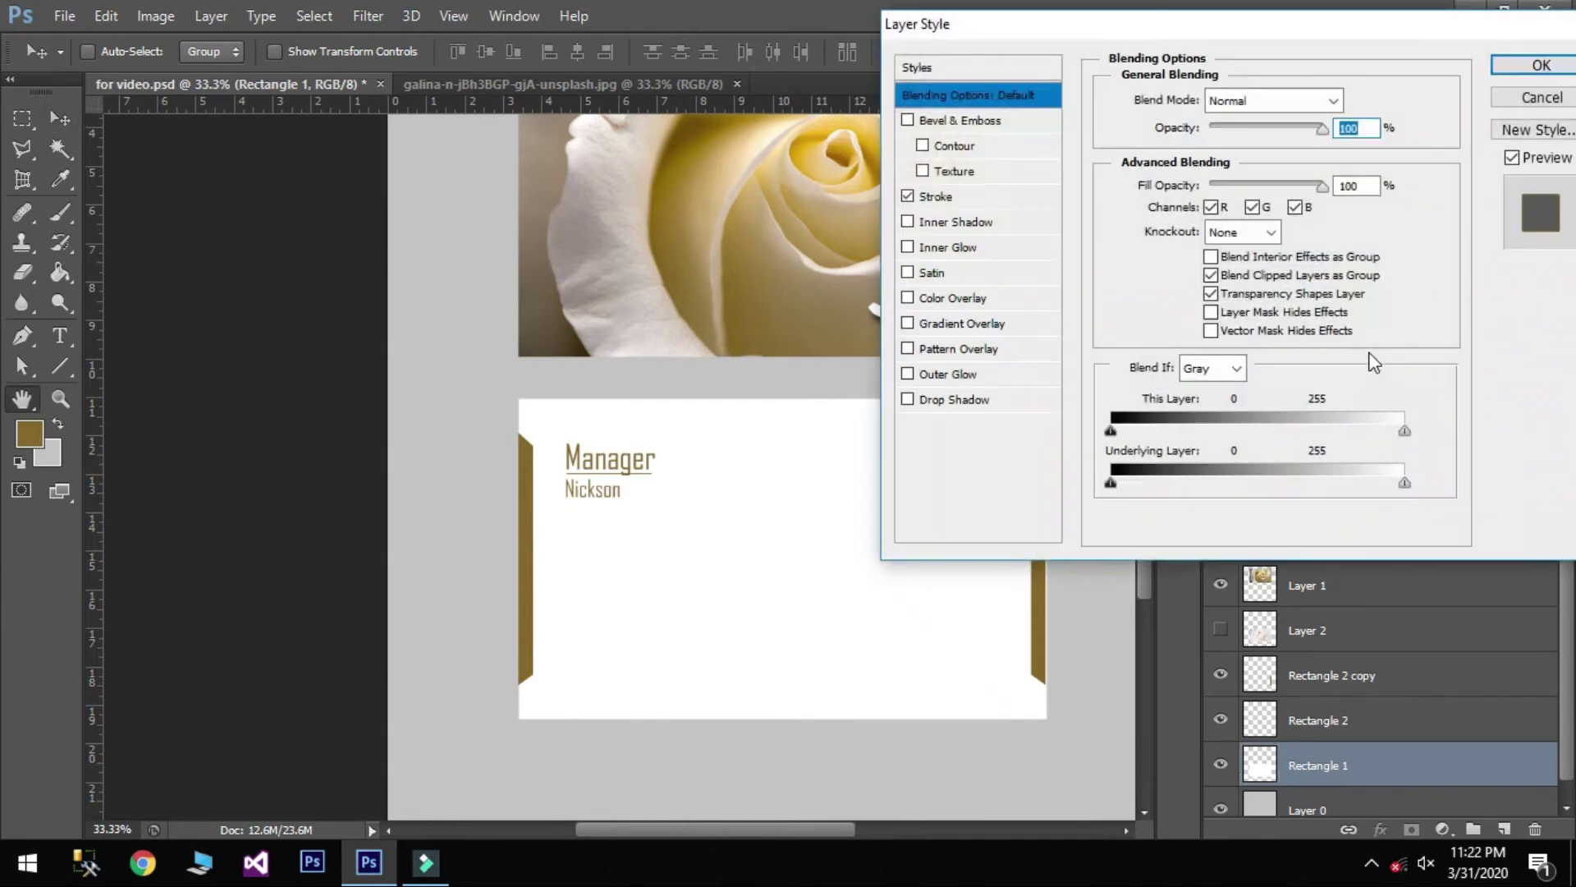
key("Escape")
left_click(1350, 319, "ctrl")
left_click(1344, 360, "ctrl")
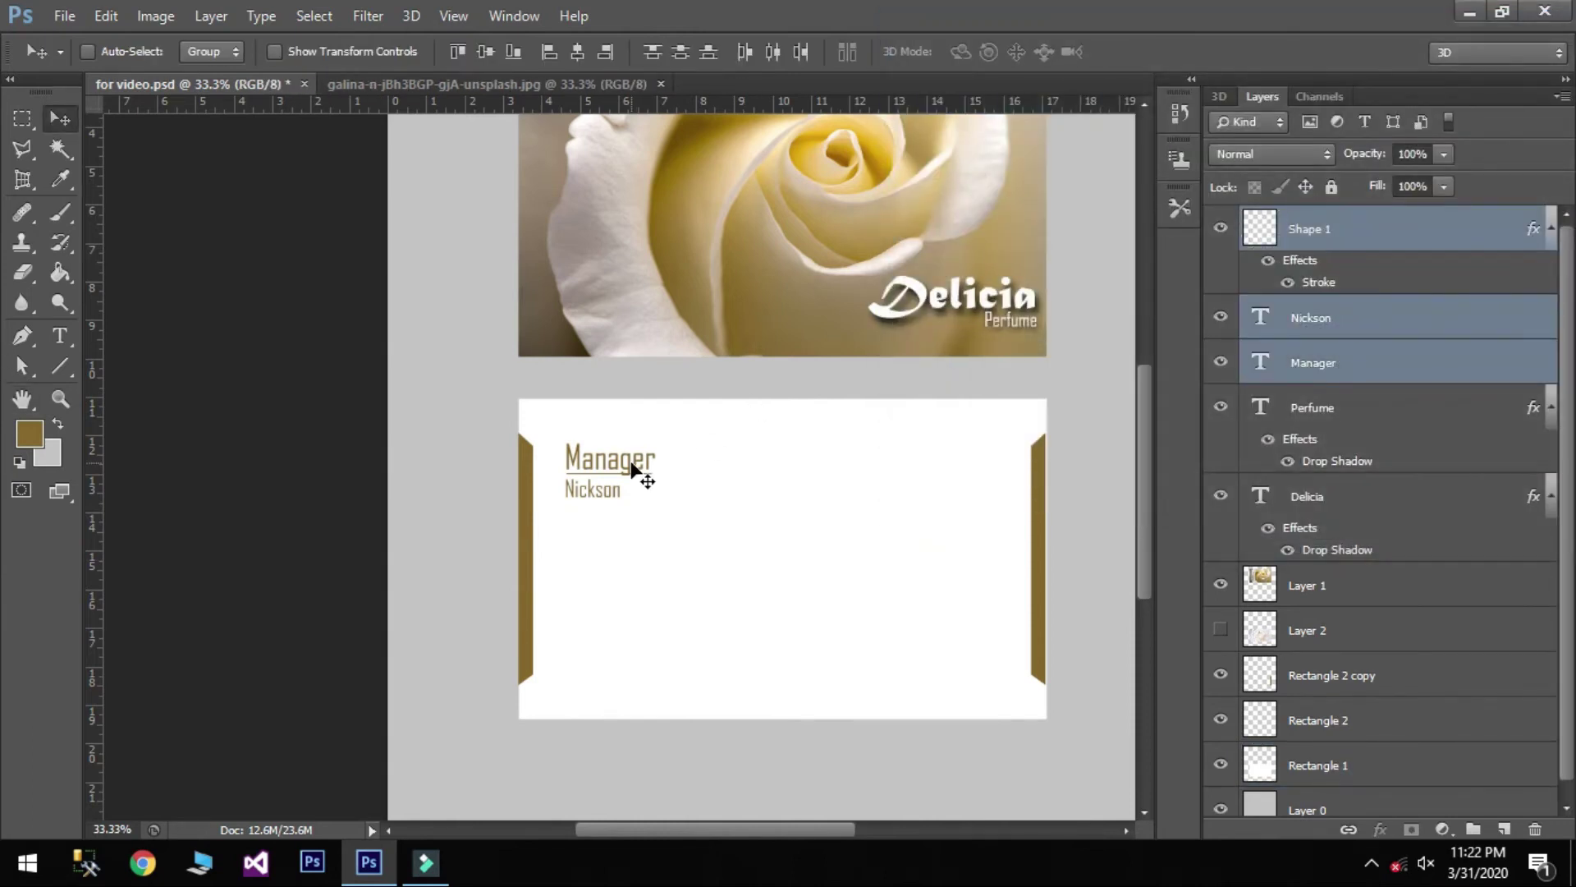
left_click_drag(624, 468, 588, 561)
Step: Draw a vertical divider line down the card's middle and save the PSD
left_click(59, 367)
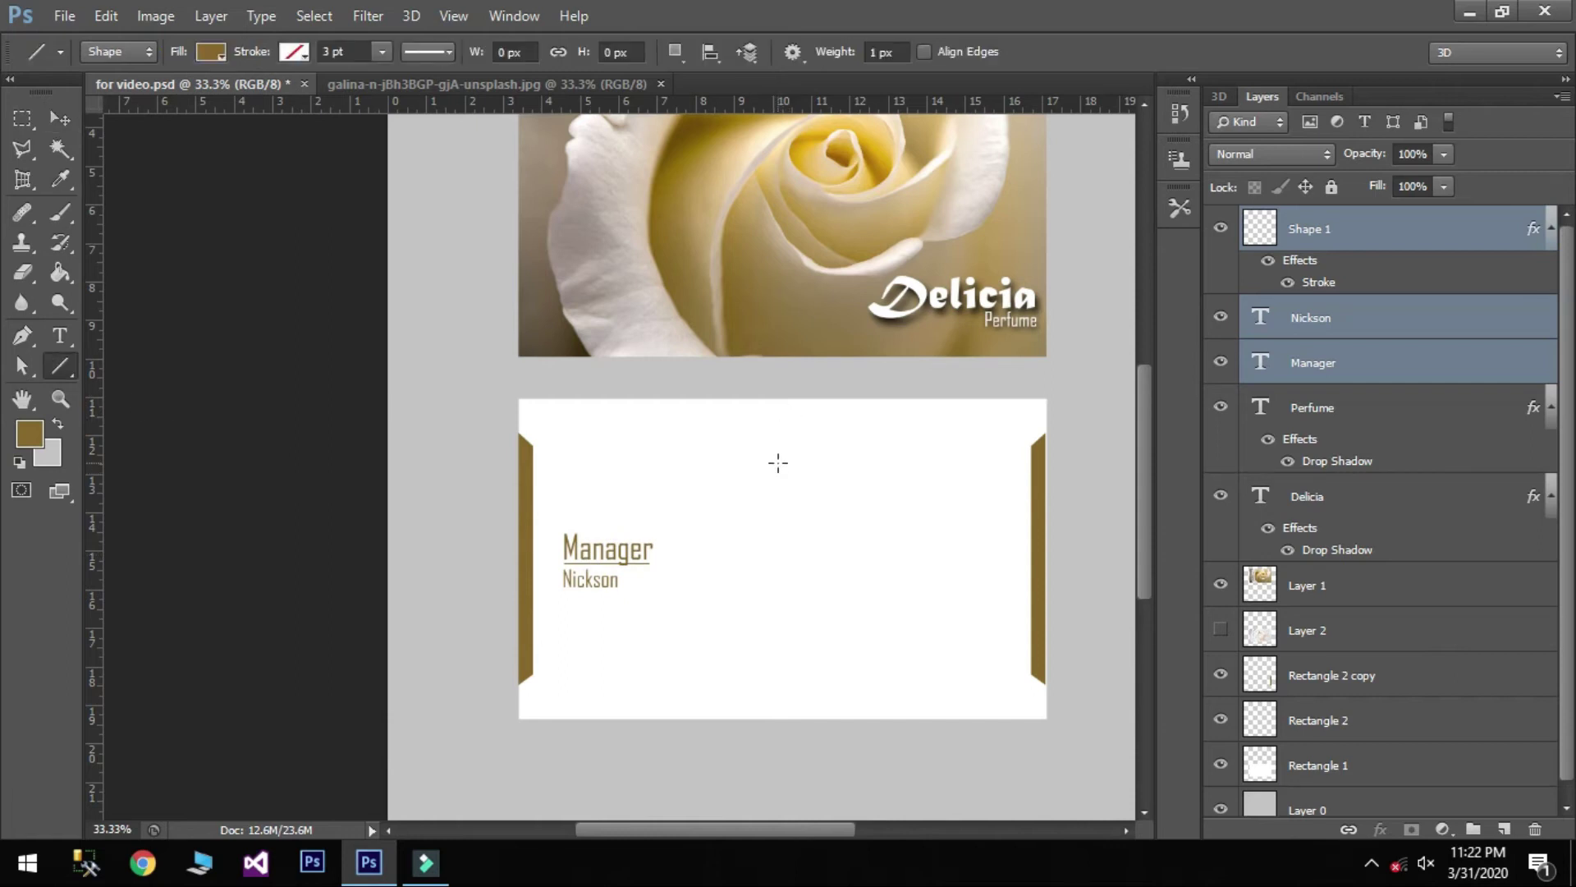
left_click_drag(751, 441, 748, 682)
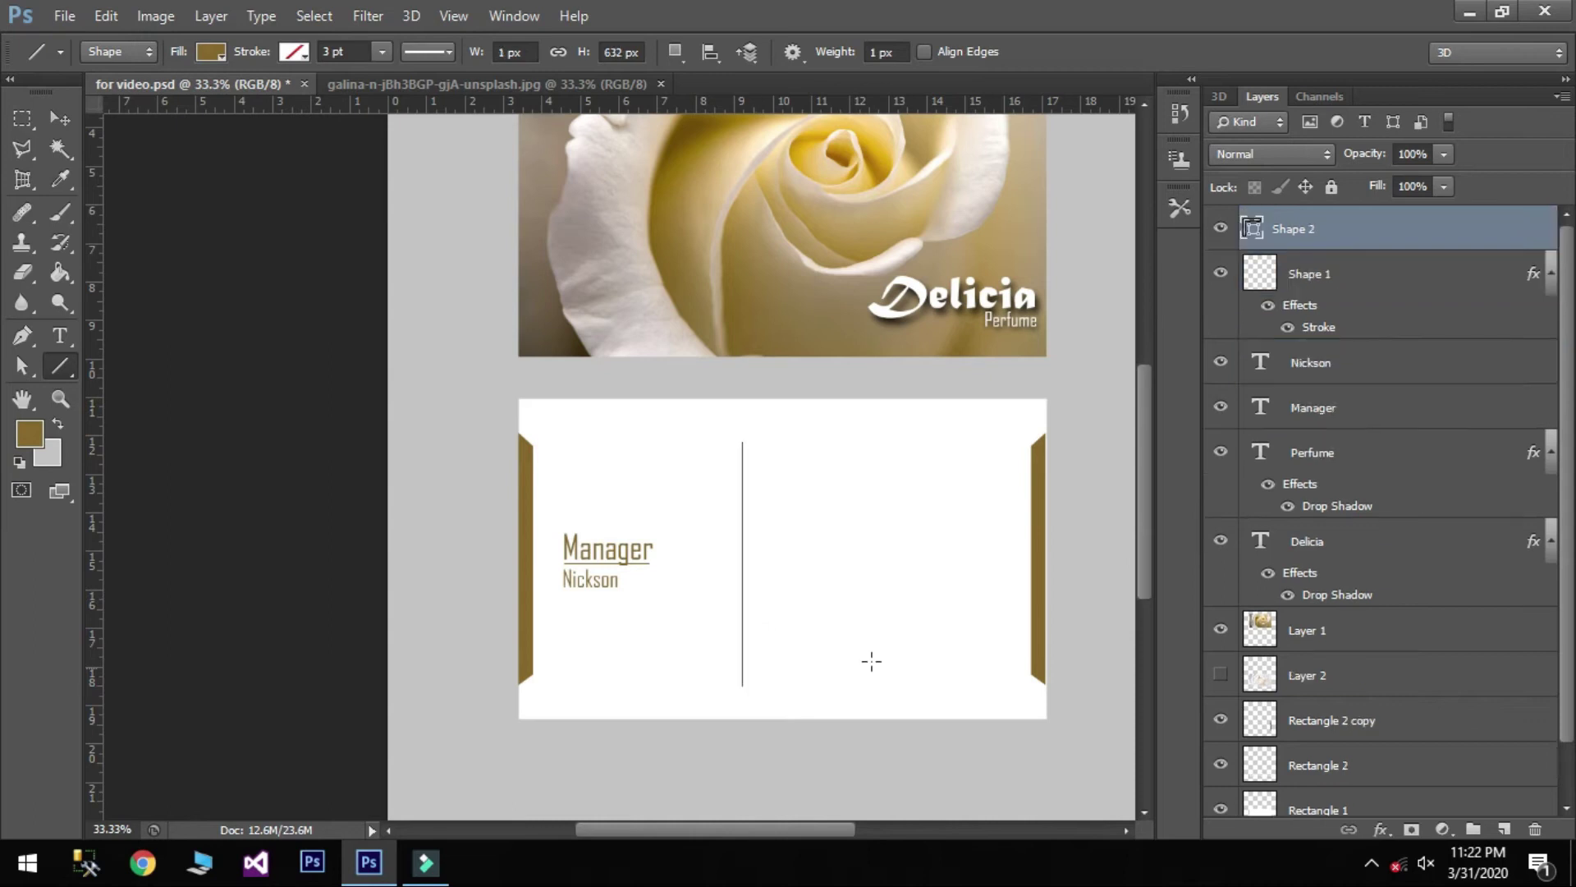
key("ctrl+s")
right_click(62, 368)
Step: Draw a phone handset custom shape at the top of the right half and rasterize it
left_click(156, 472)
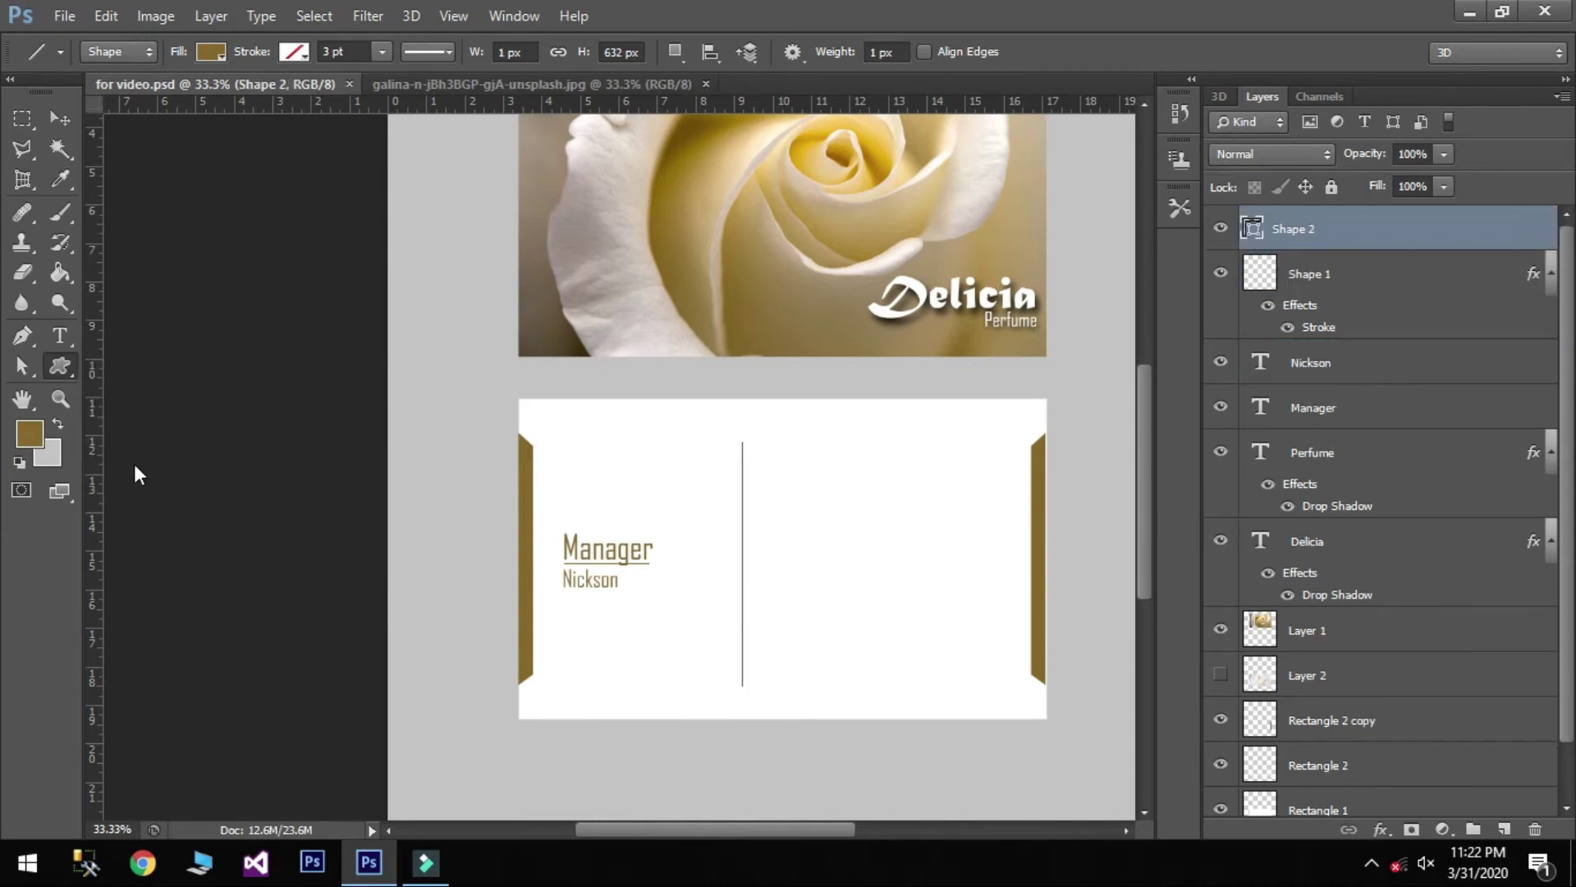
left_click(895, 52)
left_click_drag(1115, 209, 1117, 271)
double_click(970, 482)
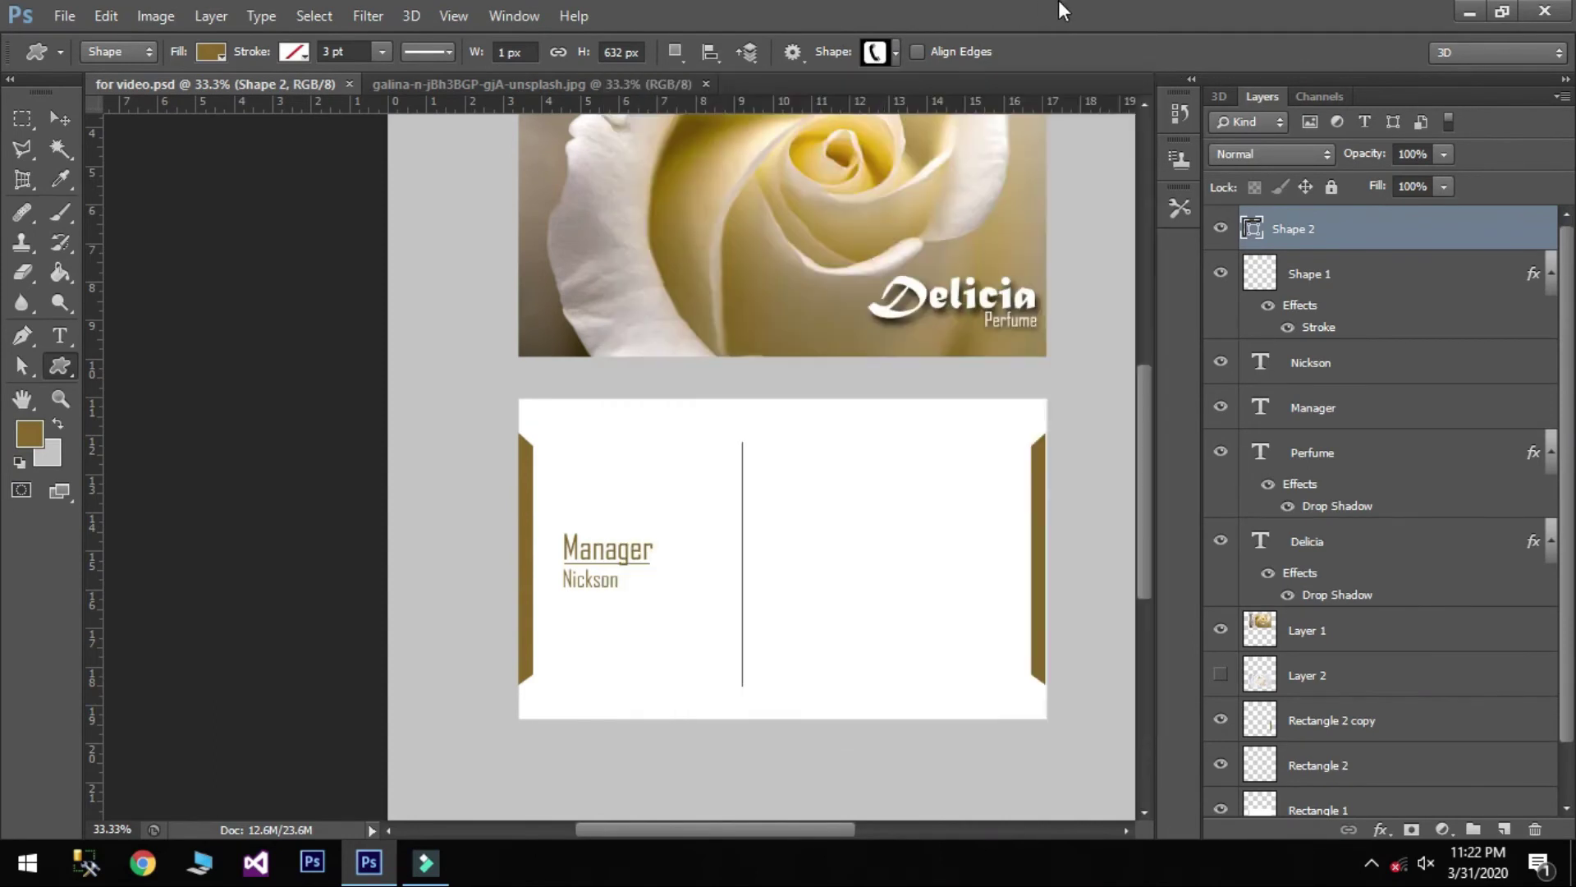
left_click_drag(768, 468, 790, 483)
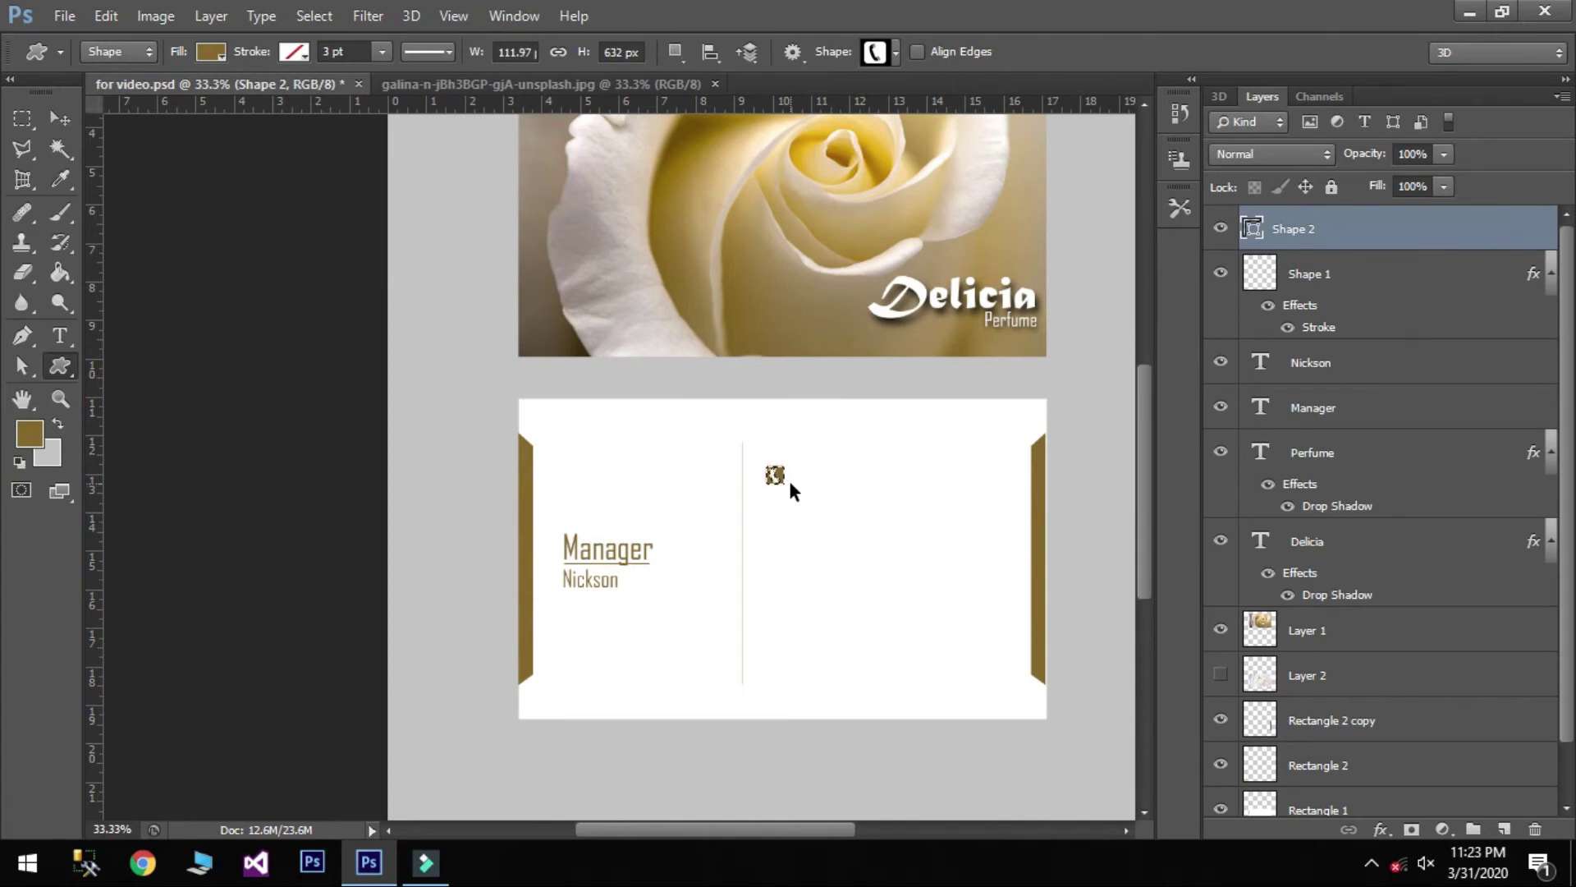
right_click(1318, 228)
left_click(989, 301)
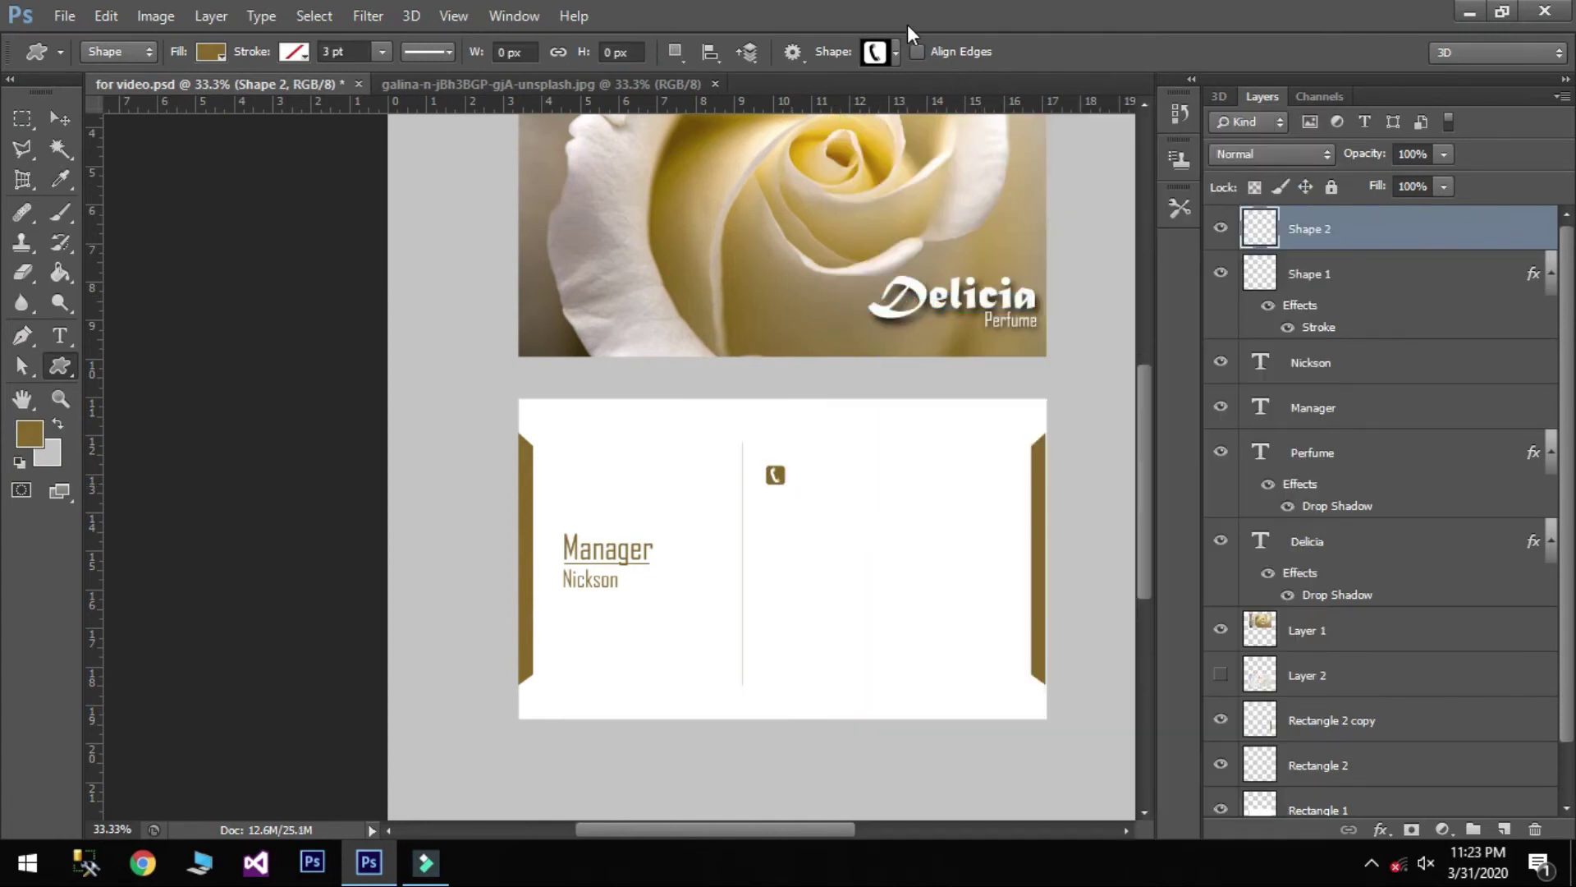
Step: Choose the drop shape from the custom shapes list
left_click(897, 53)
scroll(1108, 329, "up", 5)
scroll(1110, 284, "up", 5)
double_click(1005, 288)
Step: Draw a drop shape beside the phone icon, then pick the filled circle shape in white
left_click_drag(795, 467, 805, 483)
key("ctrl+plus")
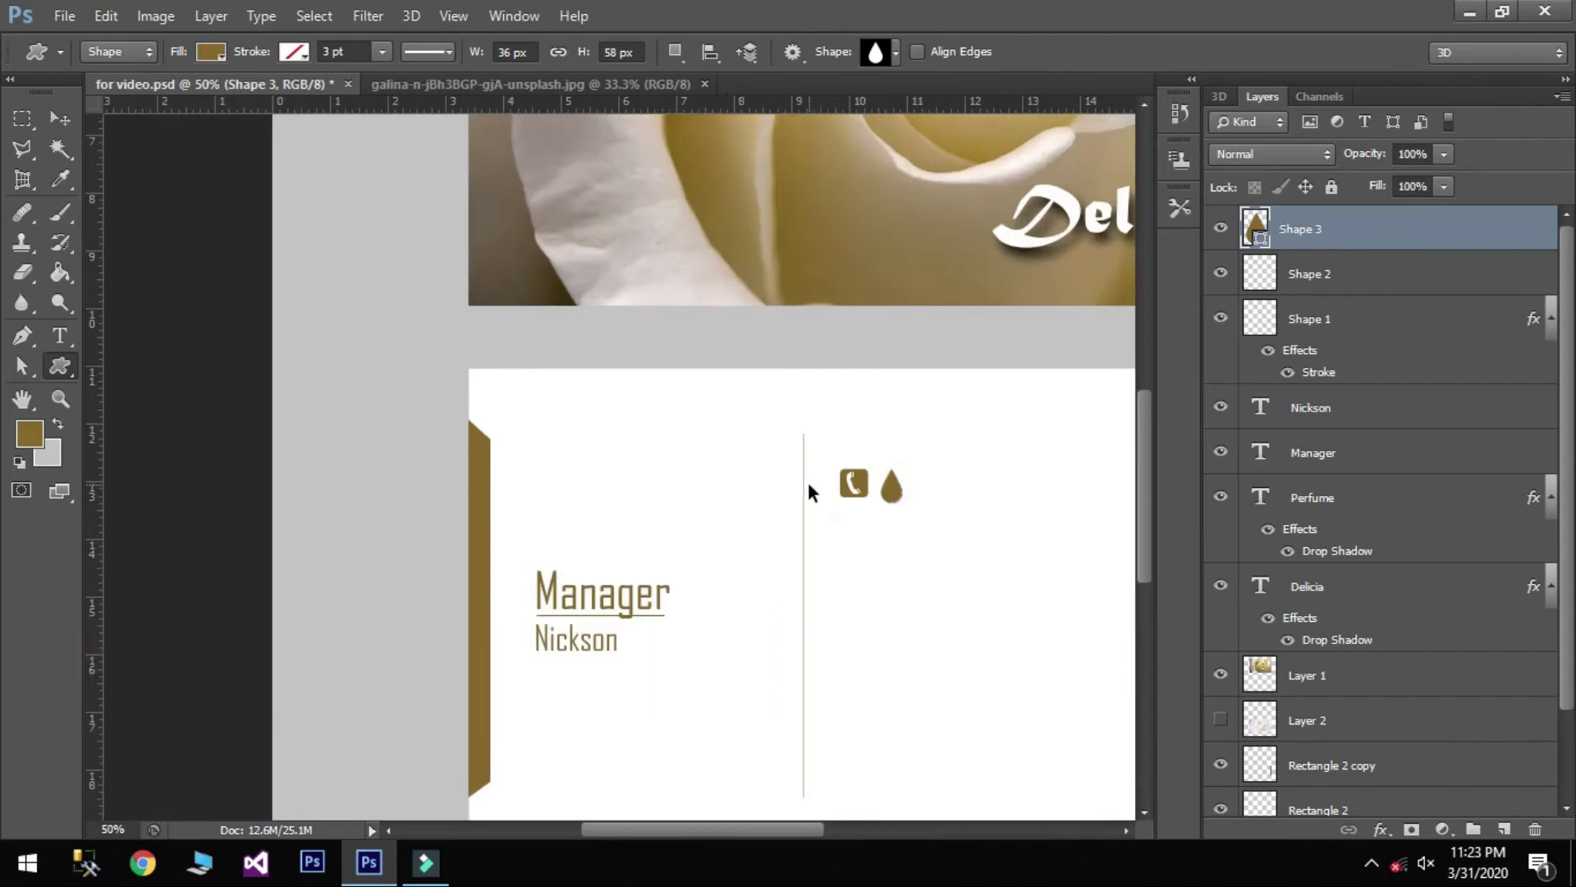
key("ctrl+plus")
left_click(898, 57)
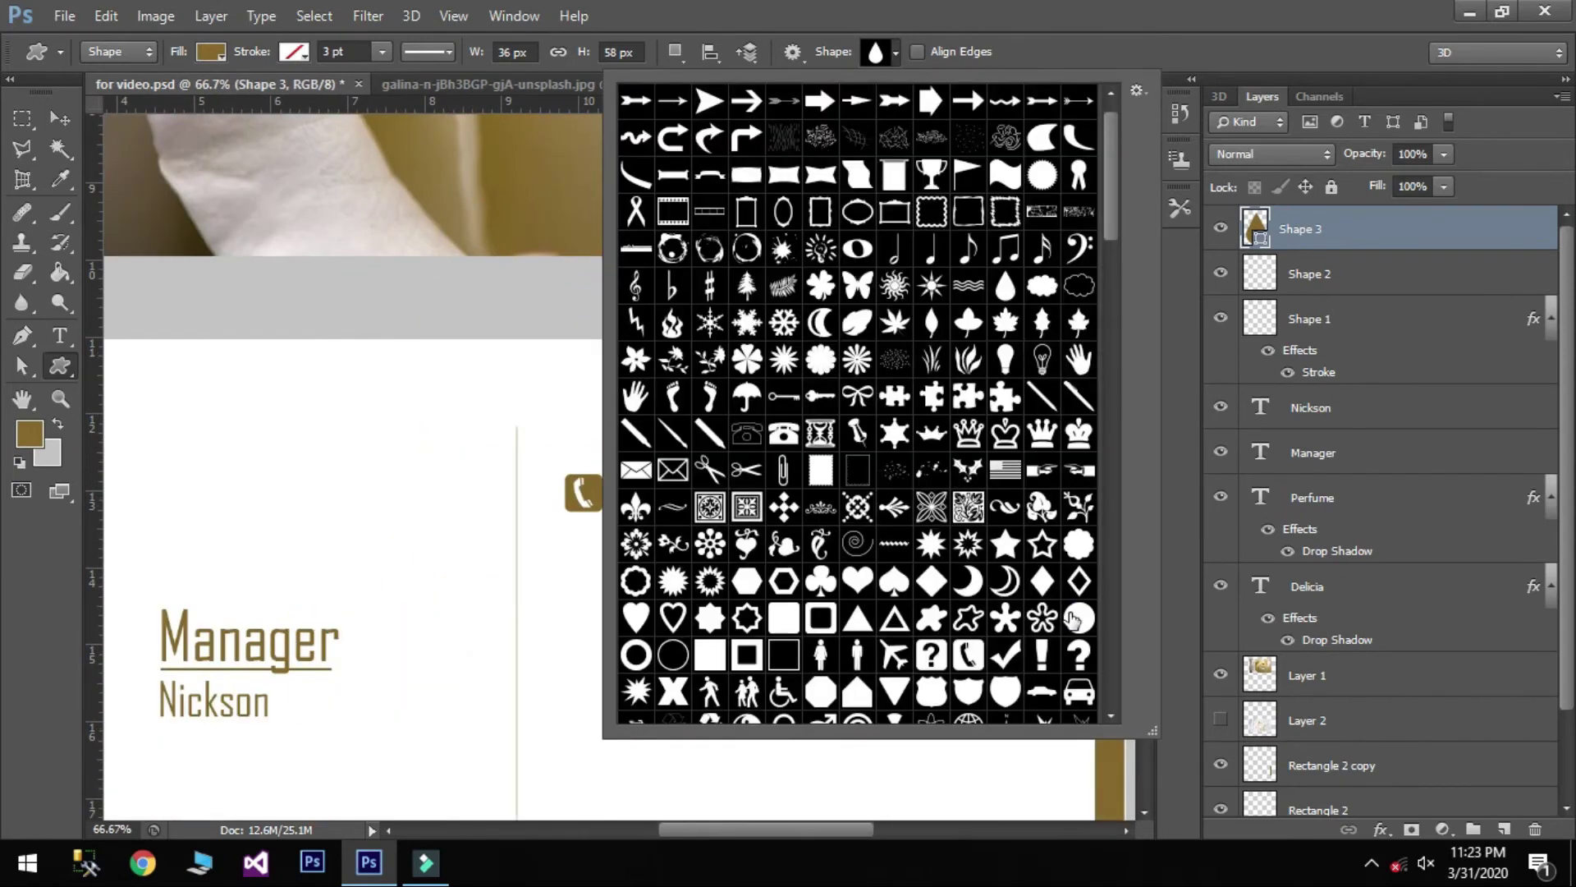
double_click(748, 653)
key("d")
key("x")
key("ctrl+plus")
key("ctrl+plus")
Step: Rasterize the drop layer and draw a white circle inside the drop
left_click_drag(653, 575, 711, 626)
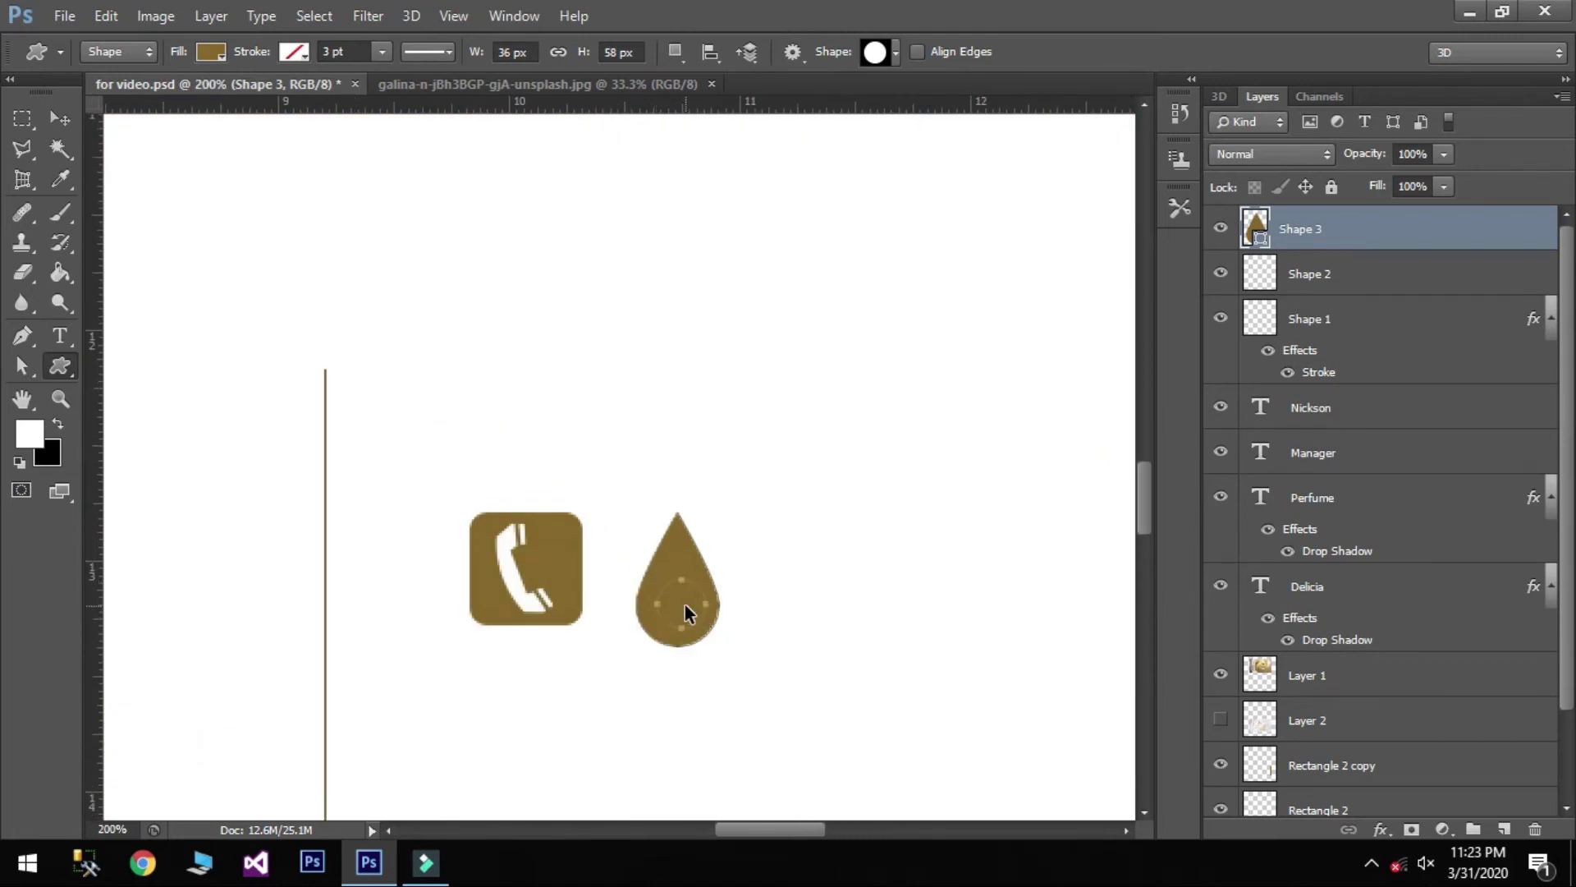
key("ctrl+Return")
key("ctrl+z")
right_click(1373, 223)
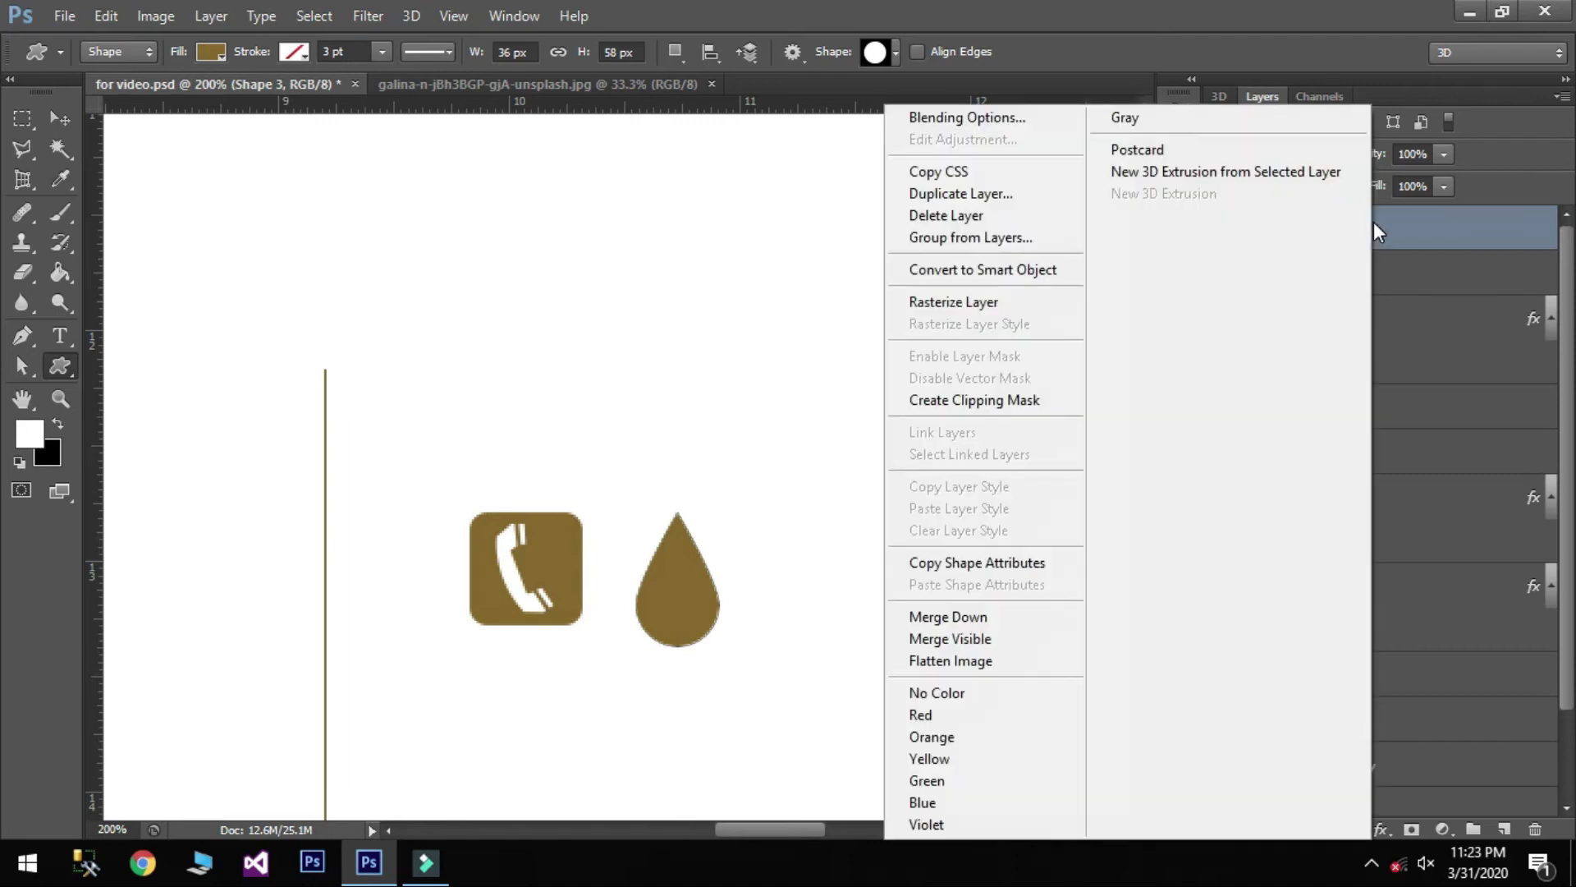
left_click(1026, 303)
left_click_drag(648, 593, 754, 627)
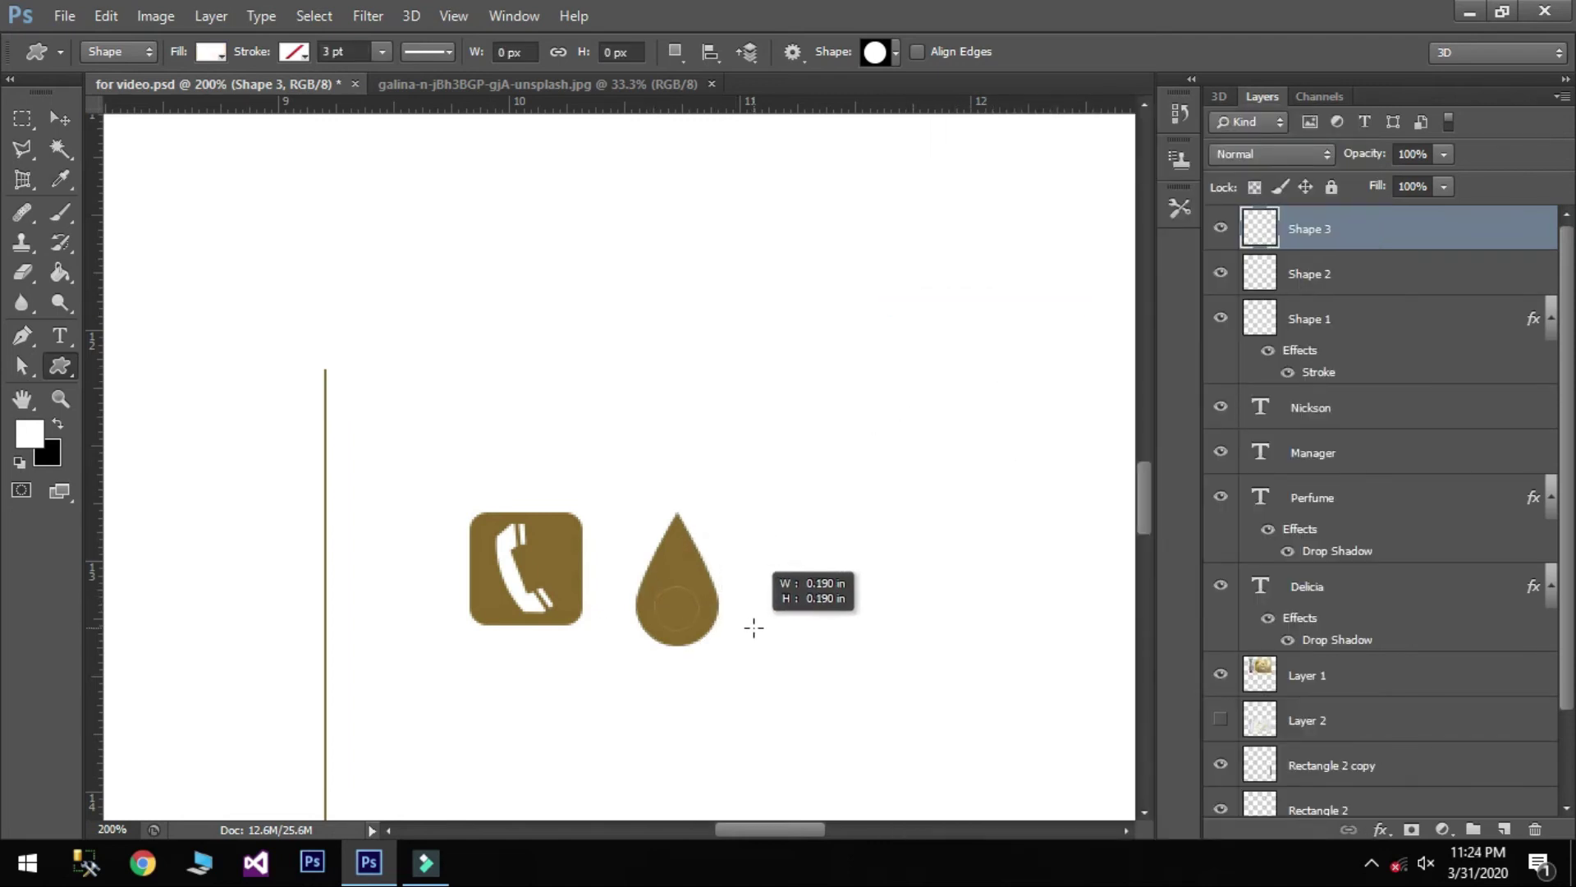
left_click_drag(754, 628, 761, 630)
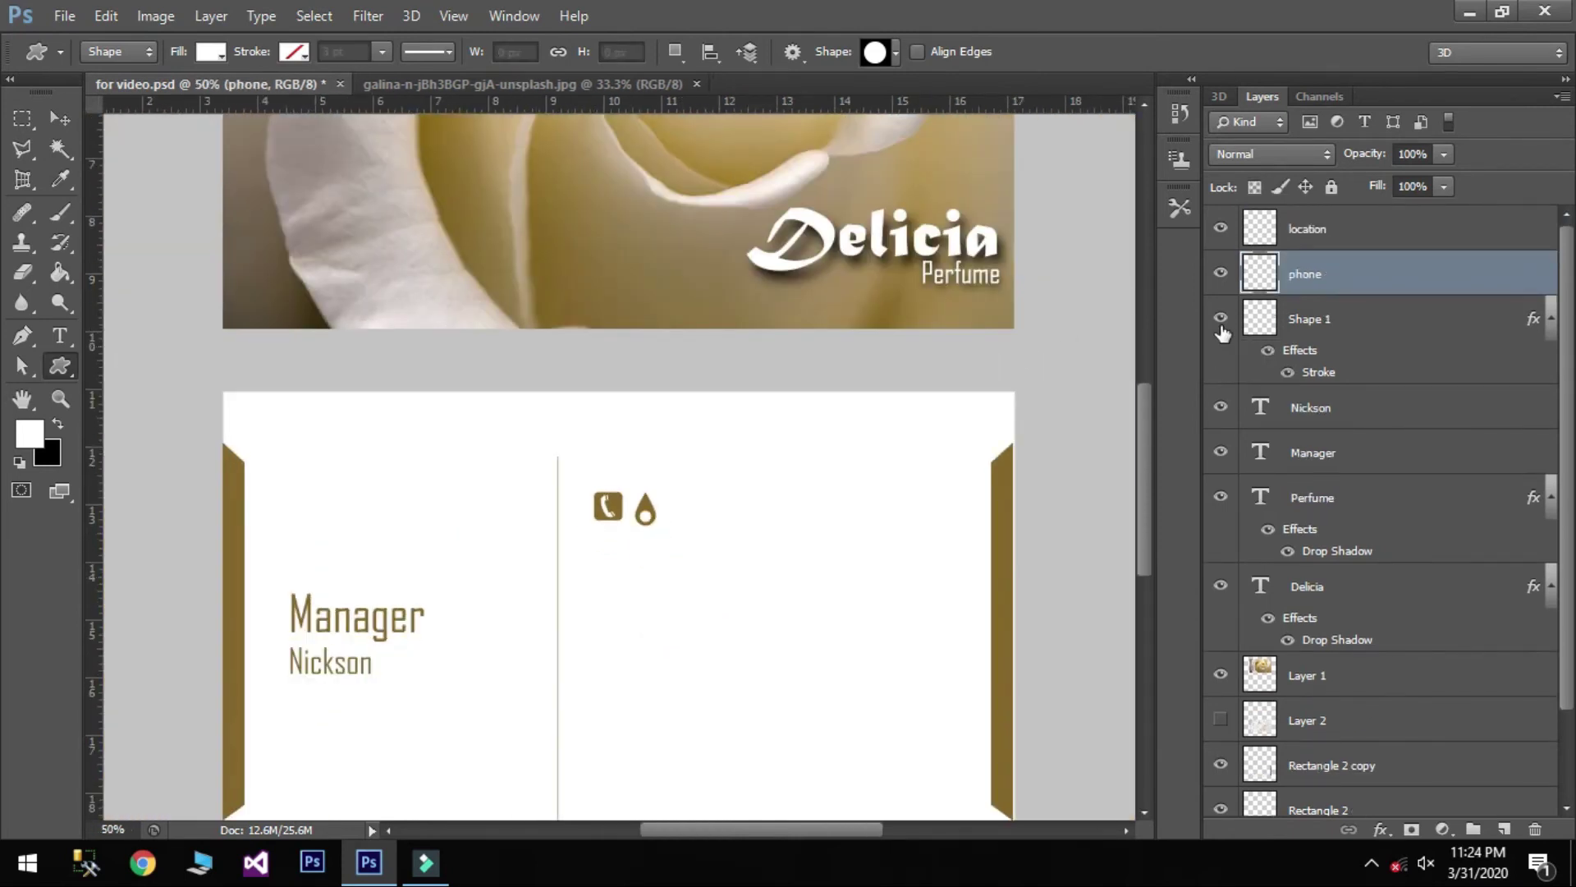
Step: Rename the Shape 1 layer to 'manager line'
double_click(1296, 322)
key("BackSpace")
type("manager line")
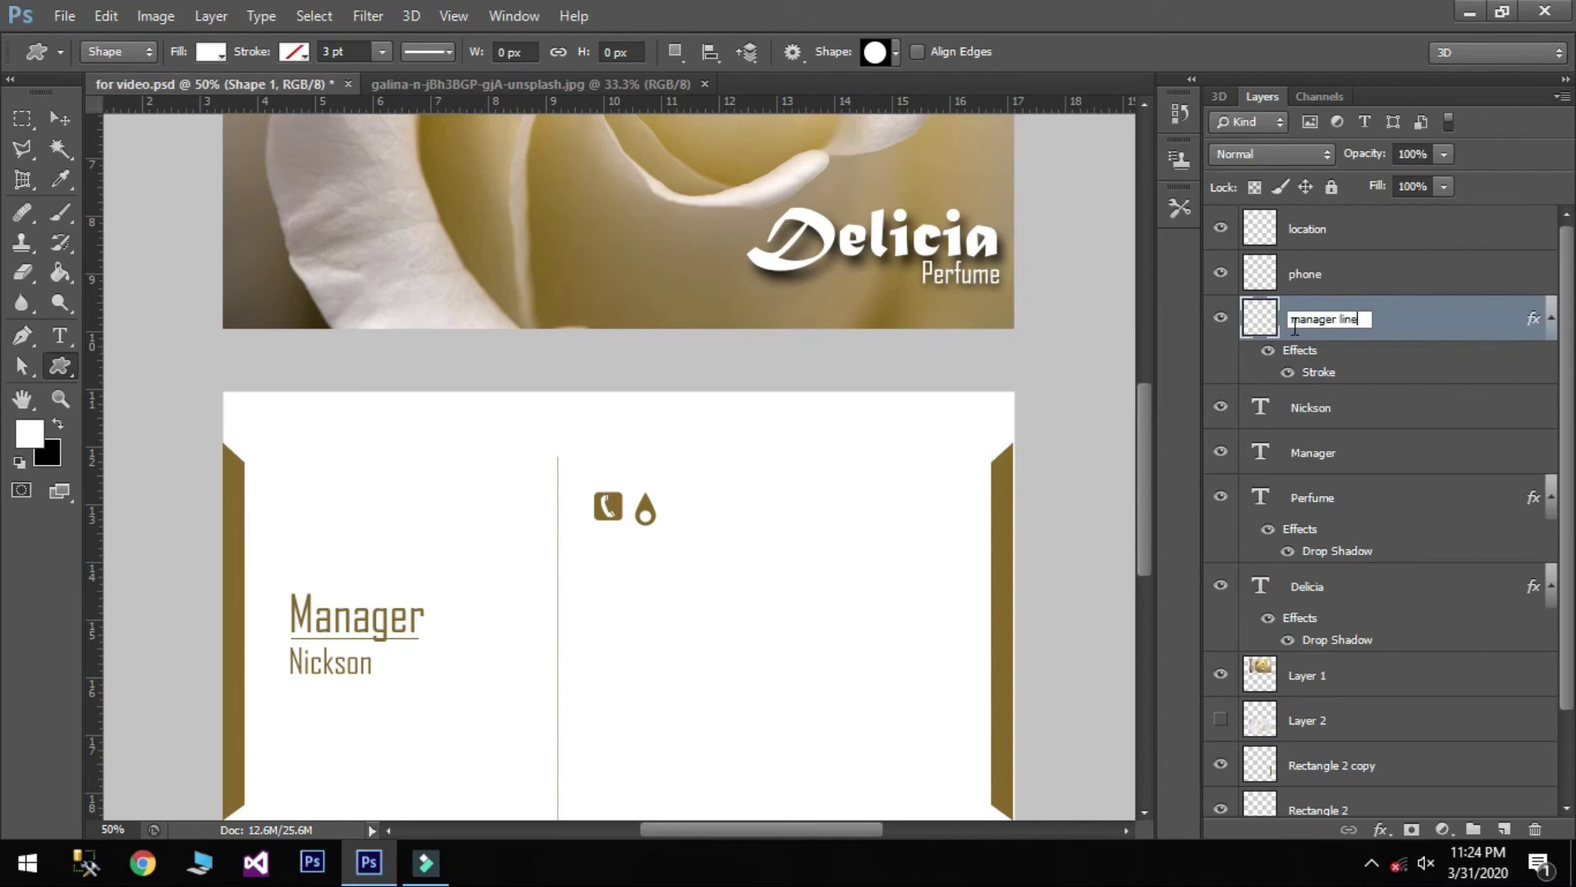
key("Return")
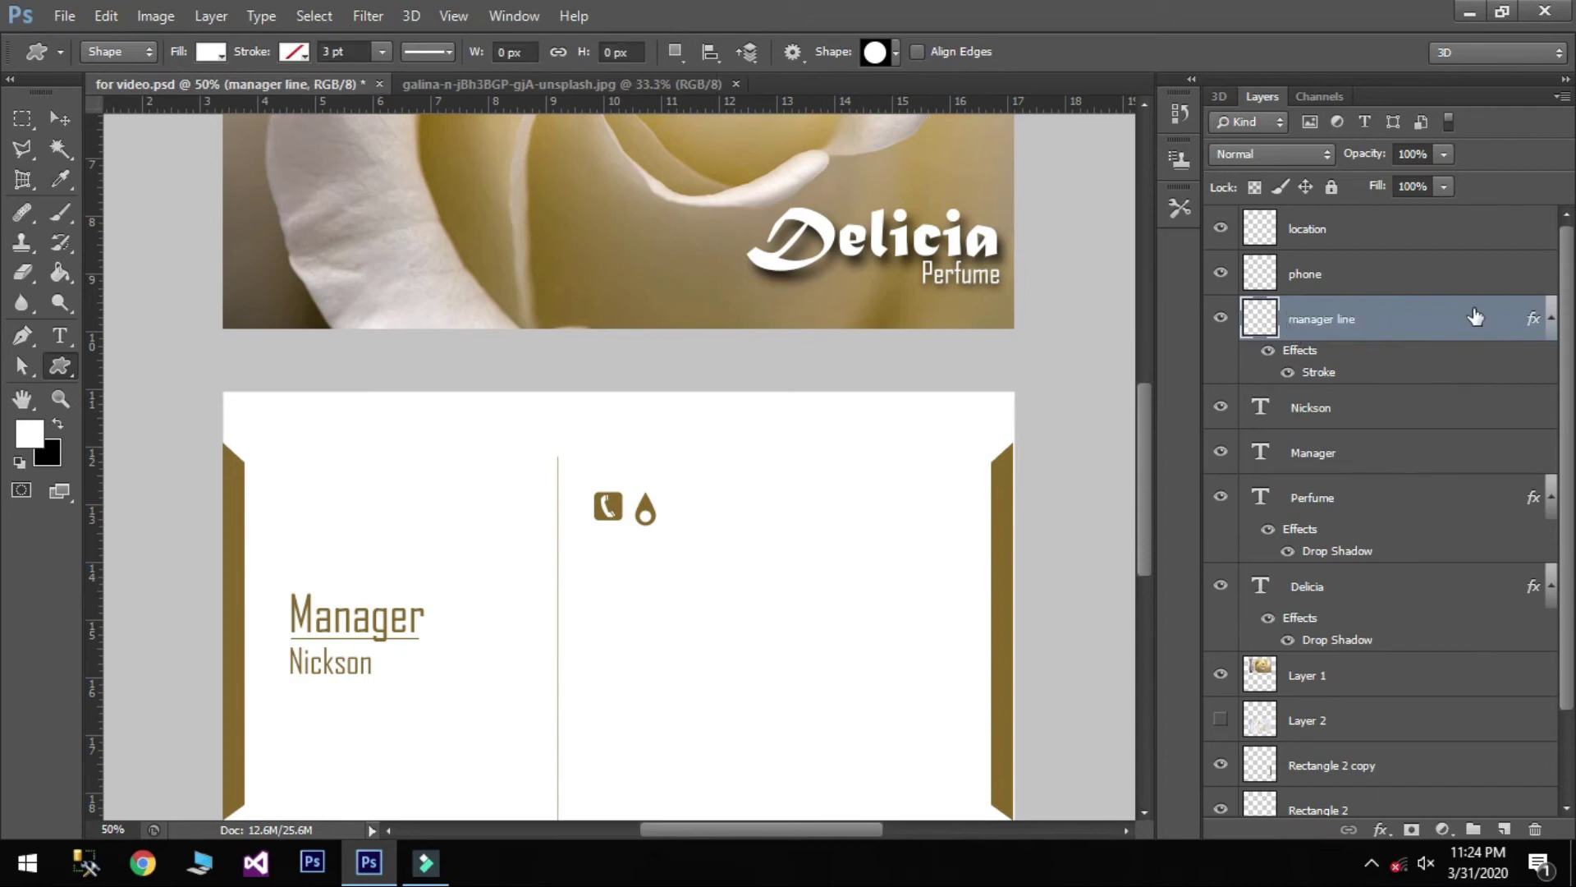
Step: Move the location drop below the phone icon and rotate it 180° into a map pin
left_click(1416, 276)
left_click(1347, 228)
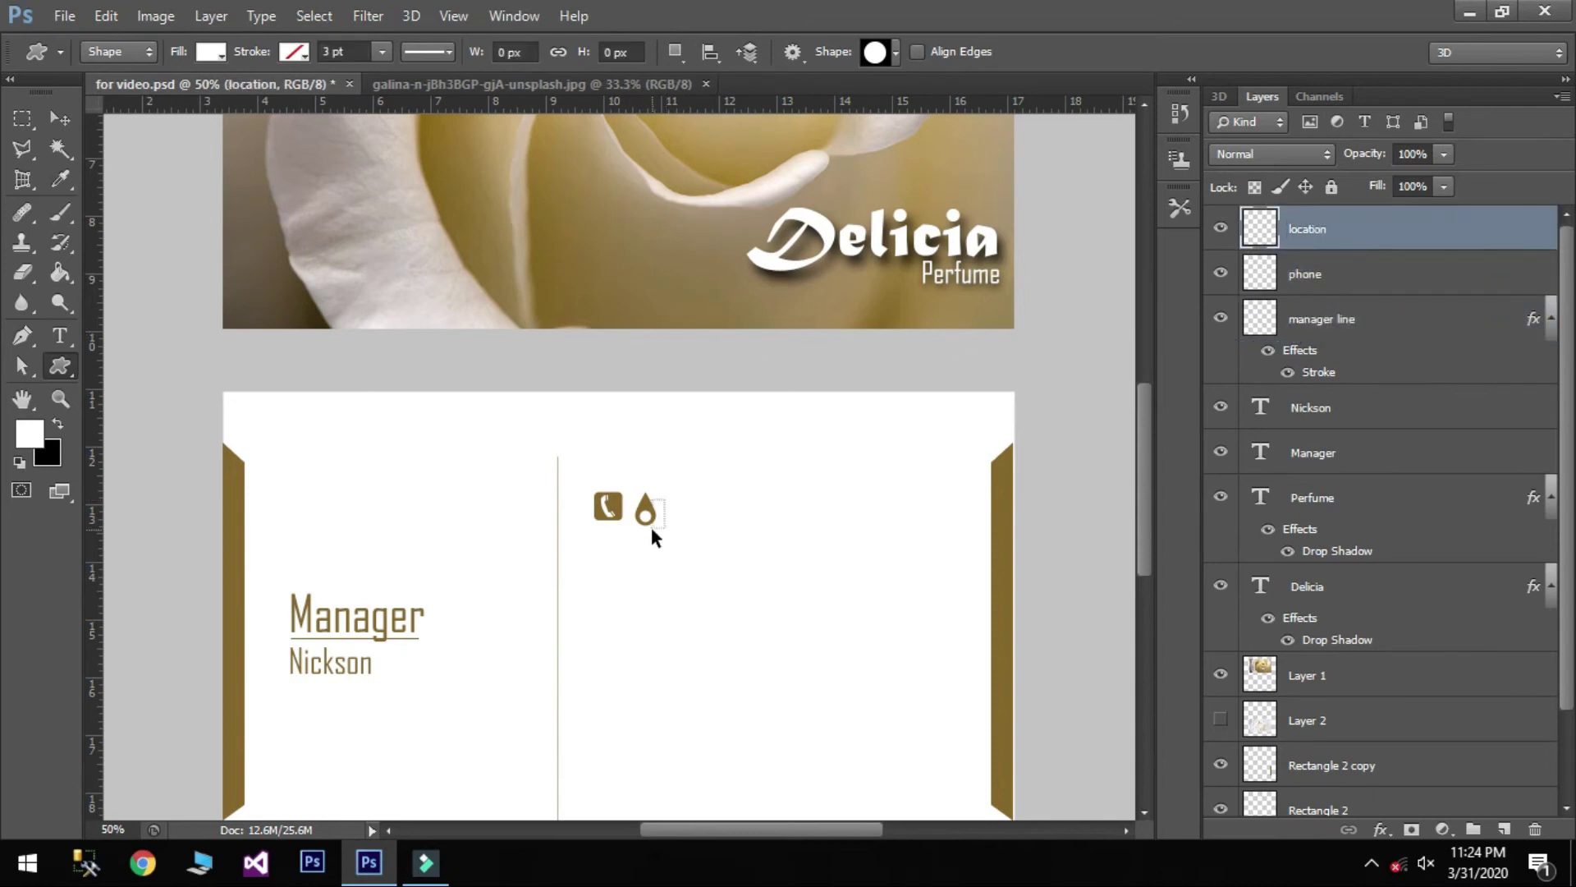
left_click(62, 119)
left_click_drag(647, 517, 610, 564)
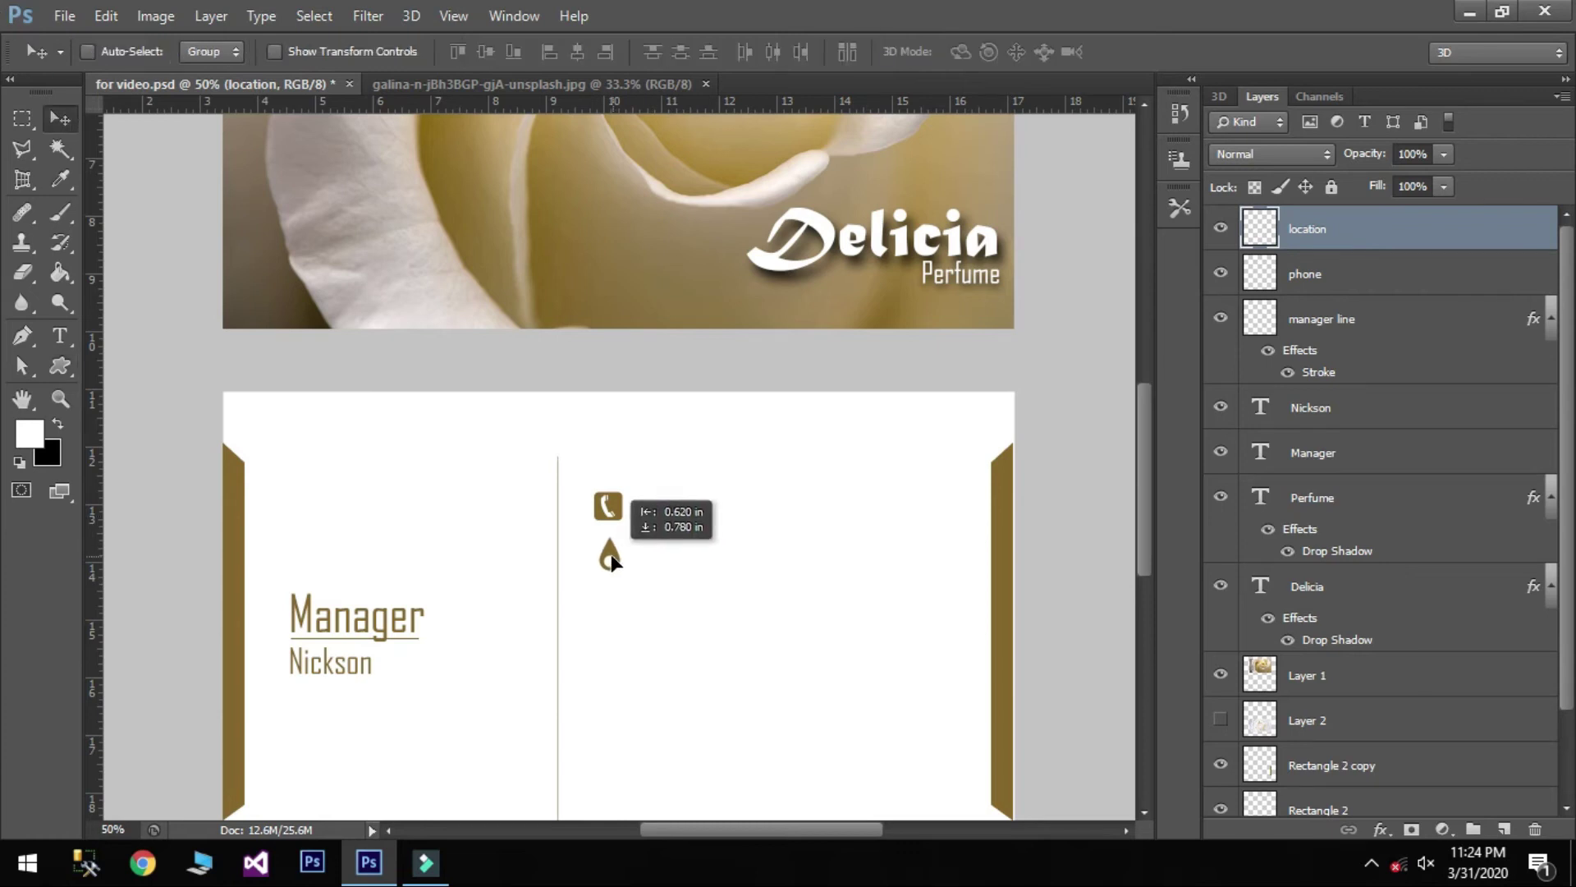
left_click(106, 16)
mouse_move(183, 445)
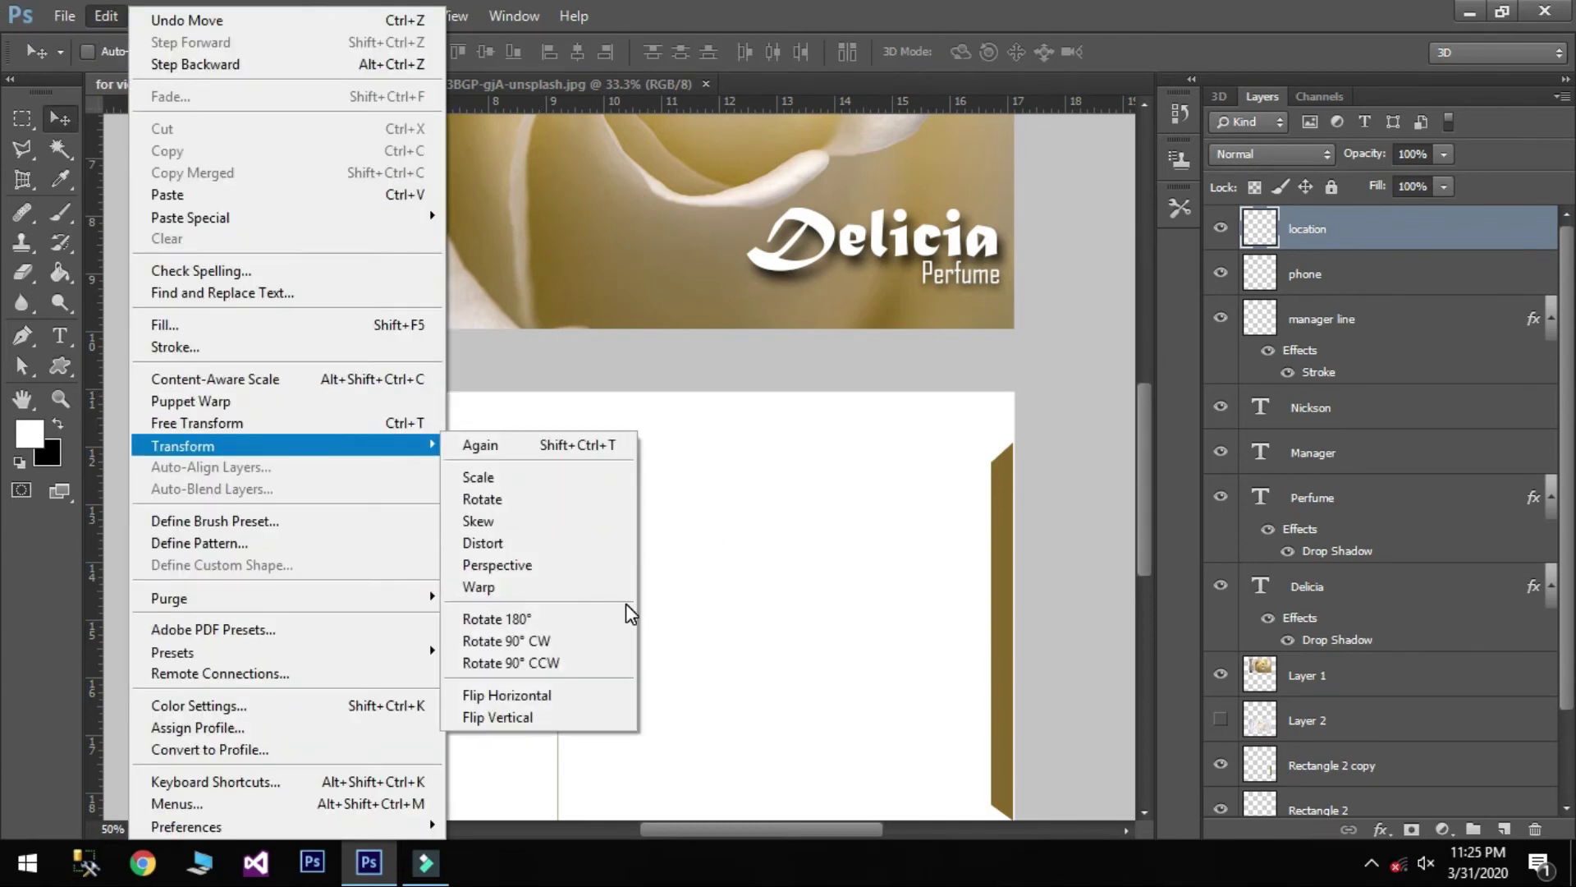
left_click(657, 617)
left_click_drag(616, 560, 612, 569)
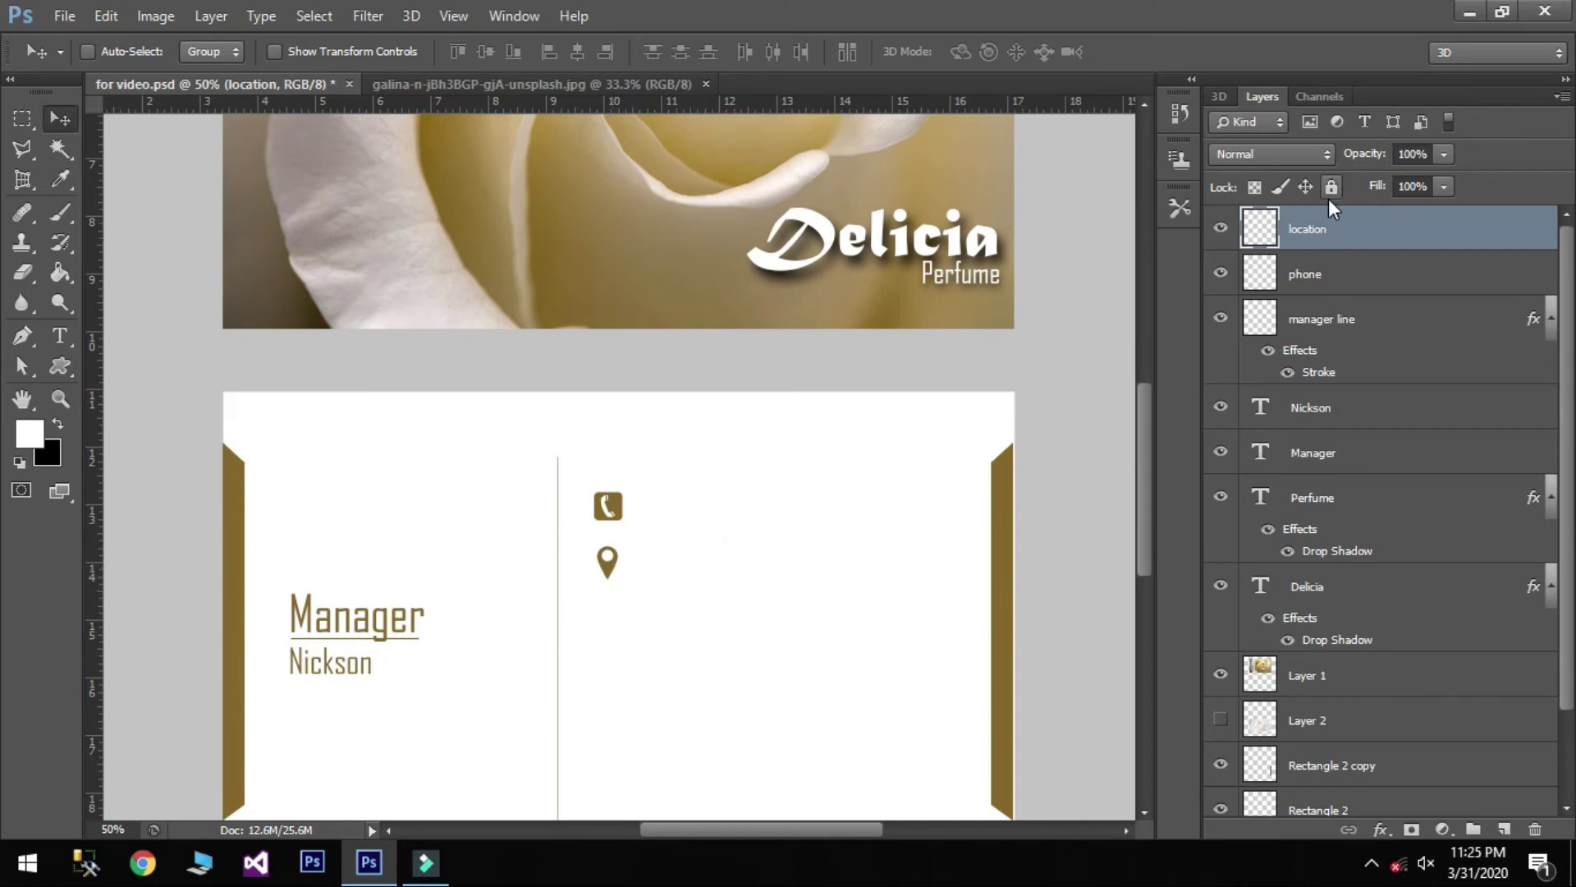
right_click(60, 366)
left_click(143, 475)
Step: Draw an envelope icon beside the pin in brown sampled from the border strip
left_click(894, 51)
scroll(1117, 281, "down", 3)
scroll(1140, 372, "down", 3)
scroll(1154, 468, "down", 3)
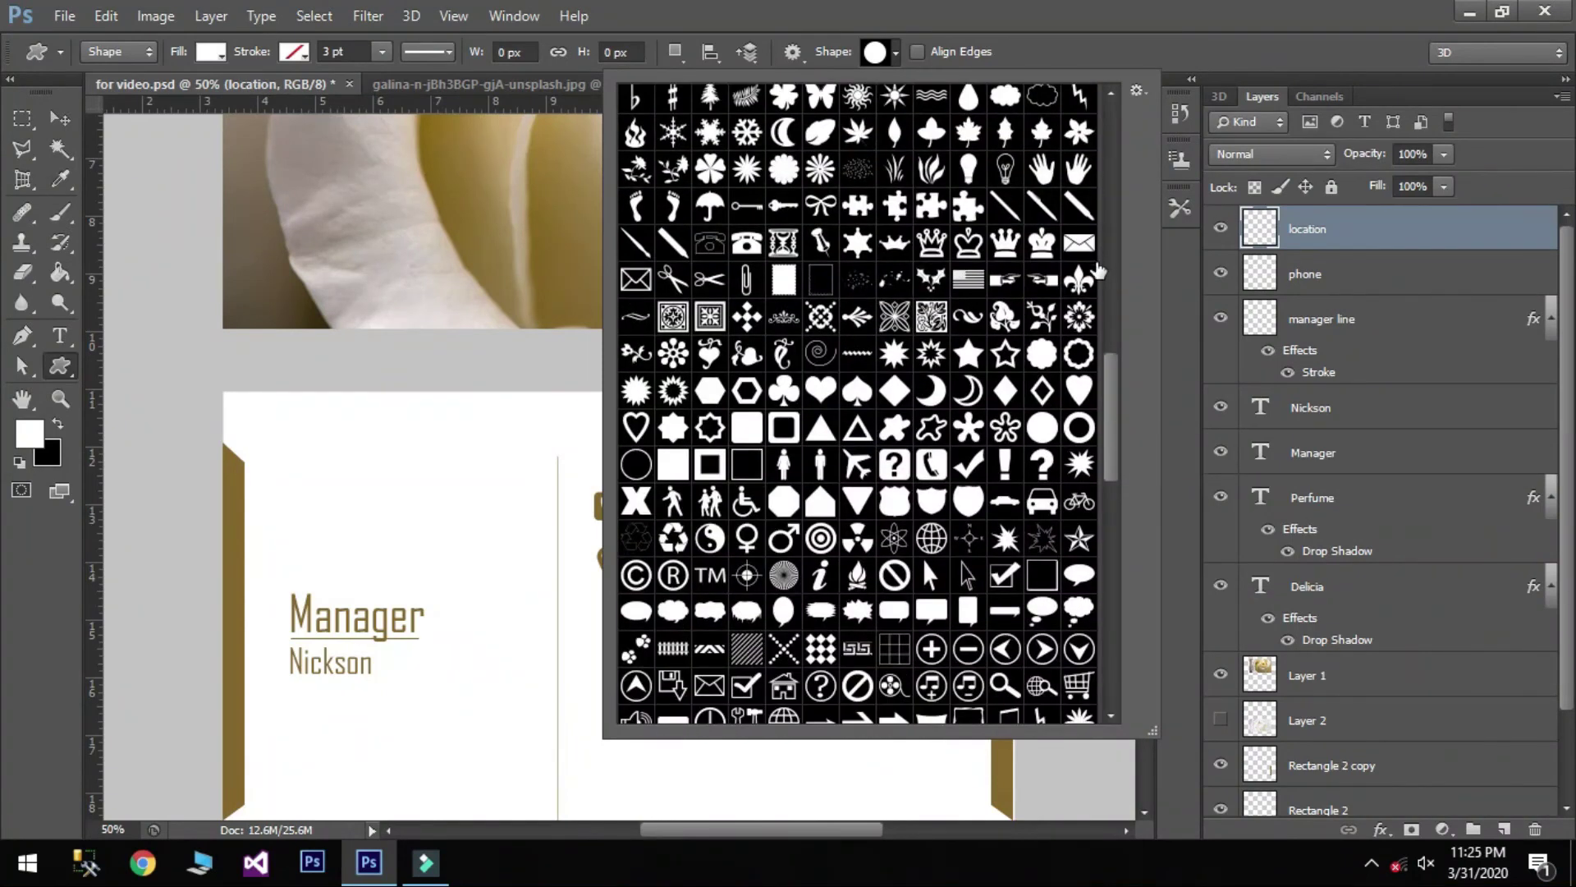
scroll(1123, 516, "down", 3)
scroll(1128, 558, "down", 3)
scroll(1104, 524, "down", 3)
double_click(1055, 85)
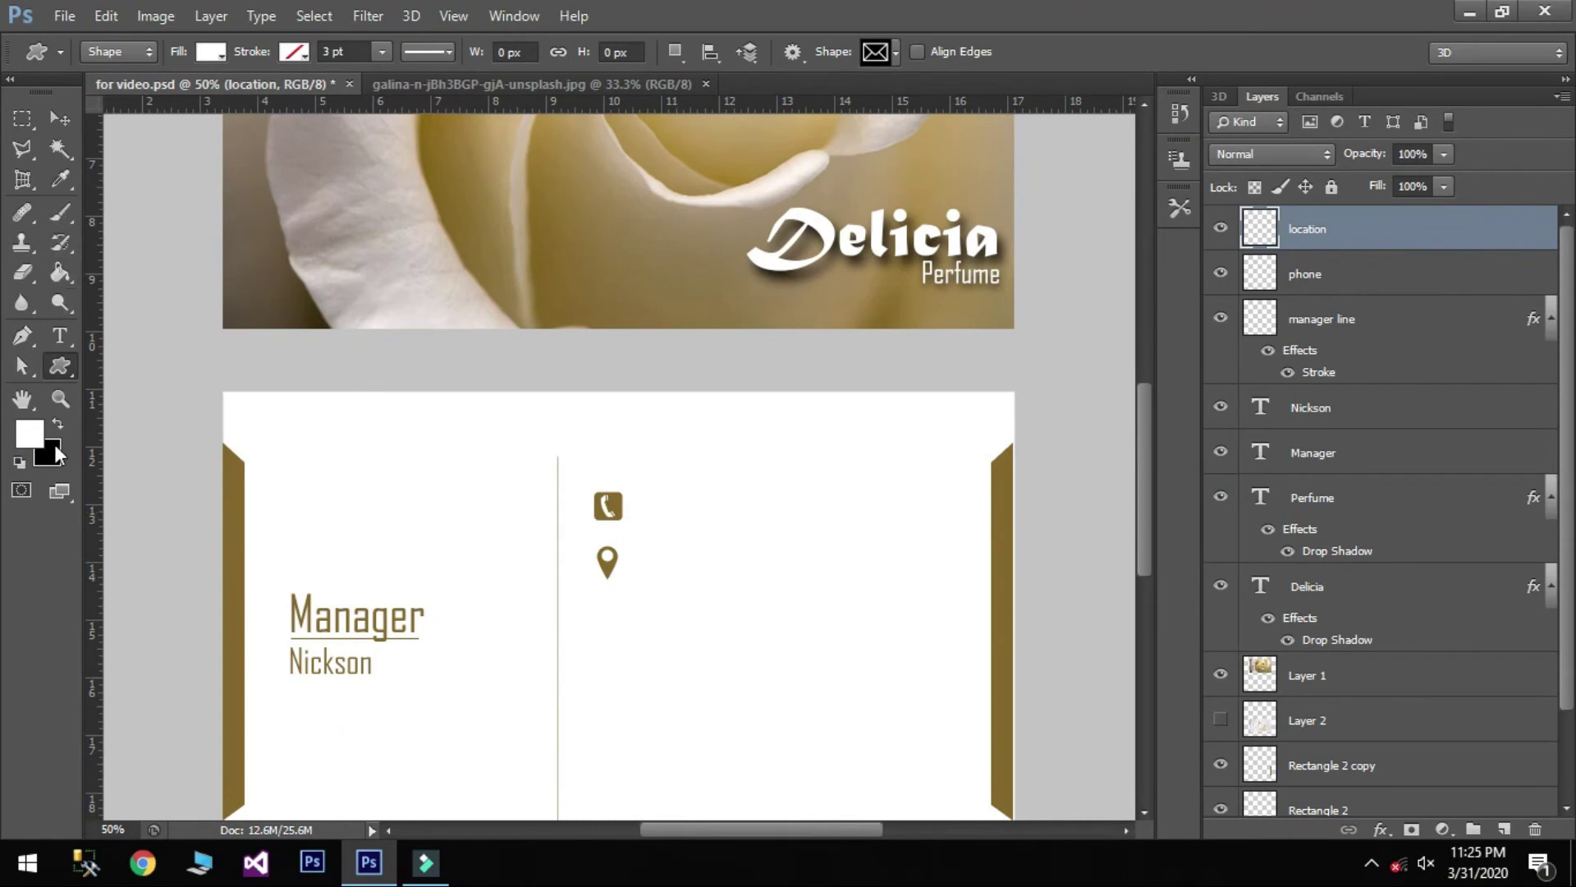
left_click(30, 433)
left_click(237, 469)
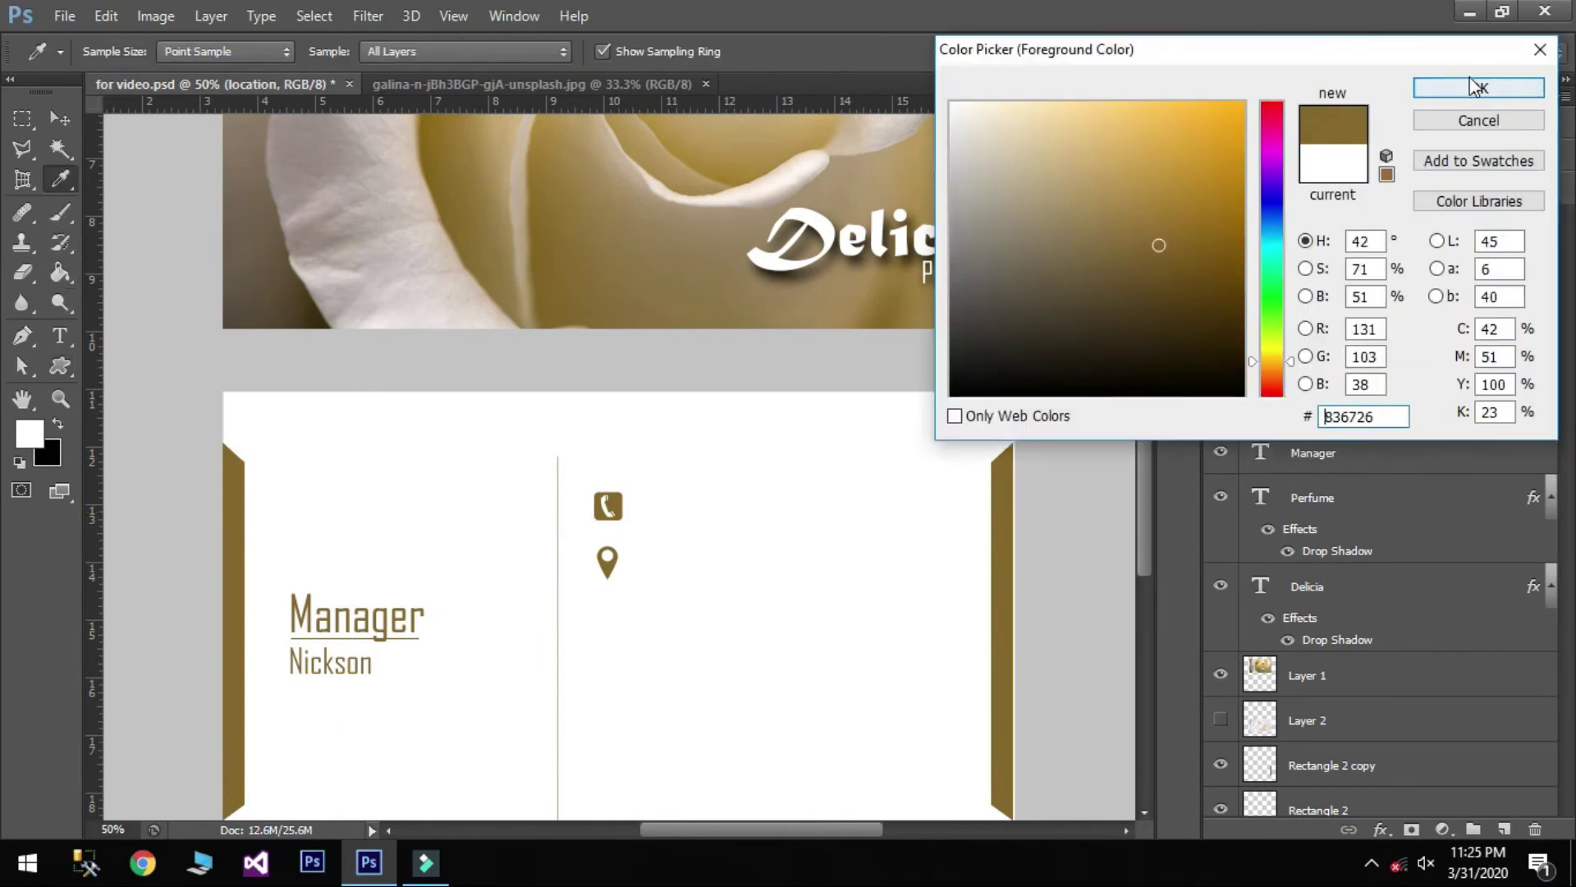
left_click(1429, 89)
left_click_drag(629, 547, 663, 574)
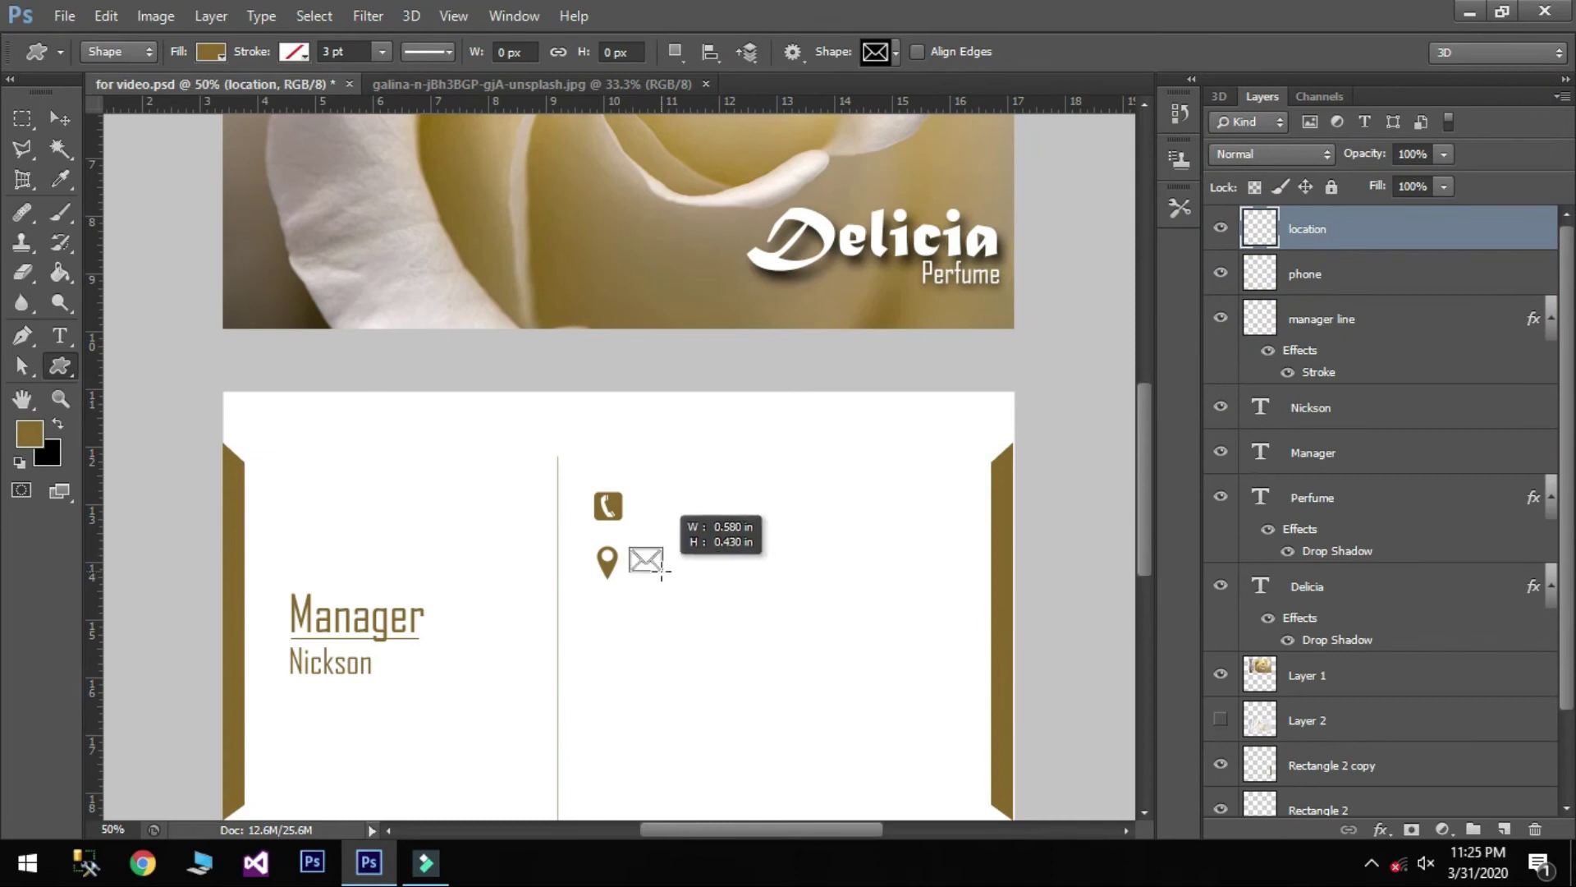
Step: Rasterize the envelope layer and rename it 'gmaiL'
right_click(1393, 252)
left_click(1060, 307)
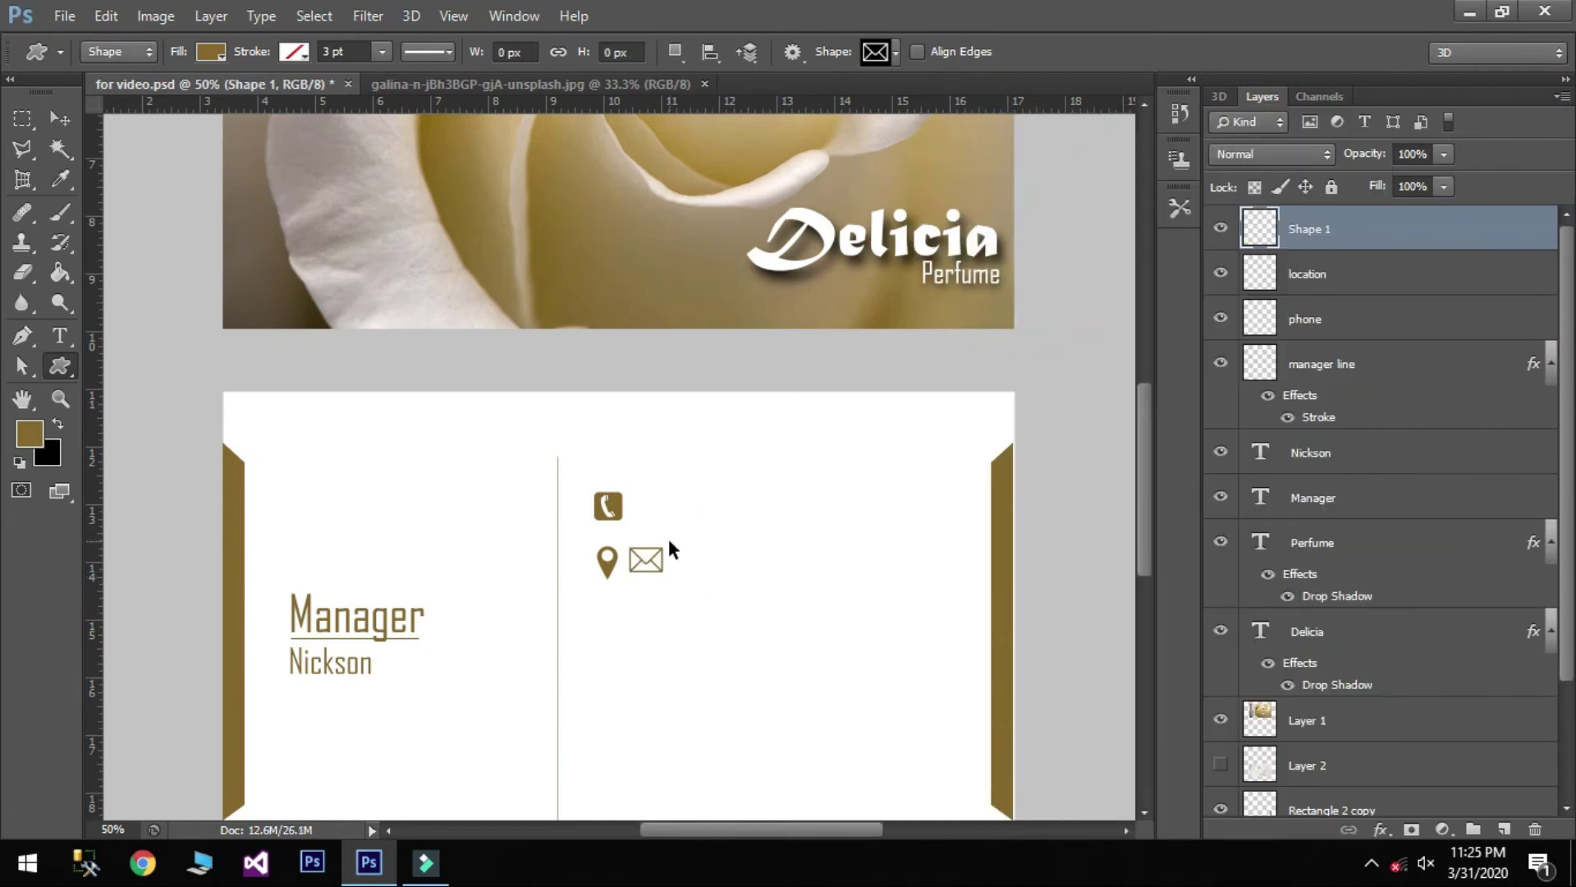
left_click(60, 118)
left_click_drag(648, 569, 634, 616)
key("ctrl+z")
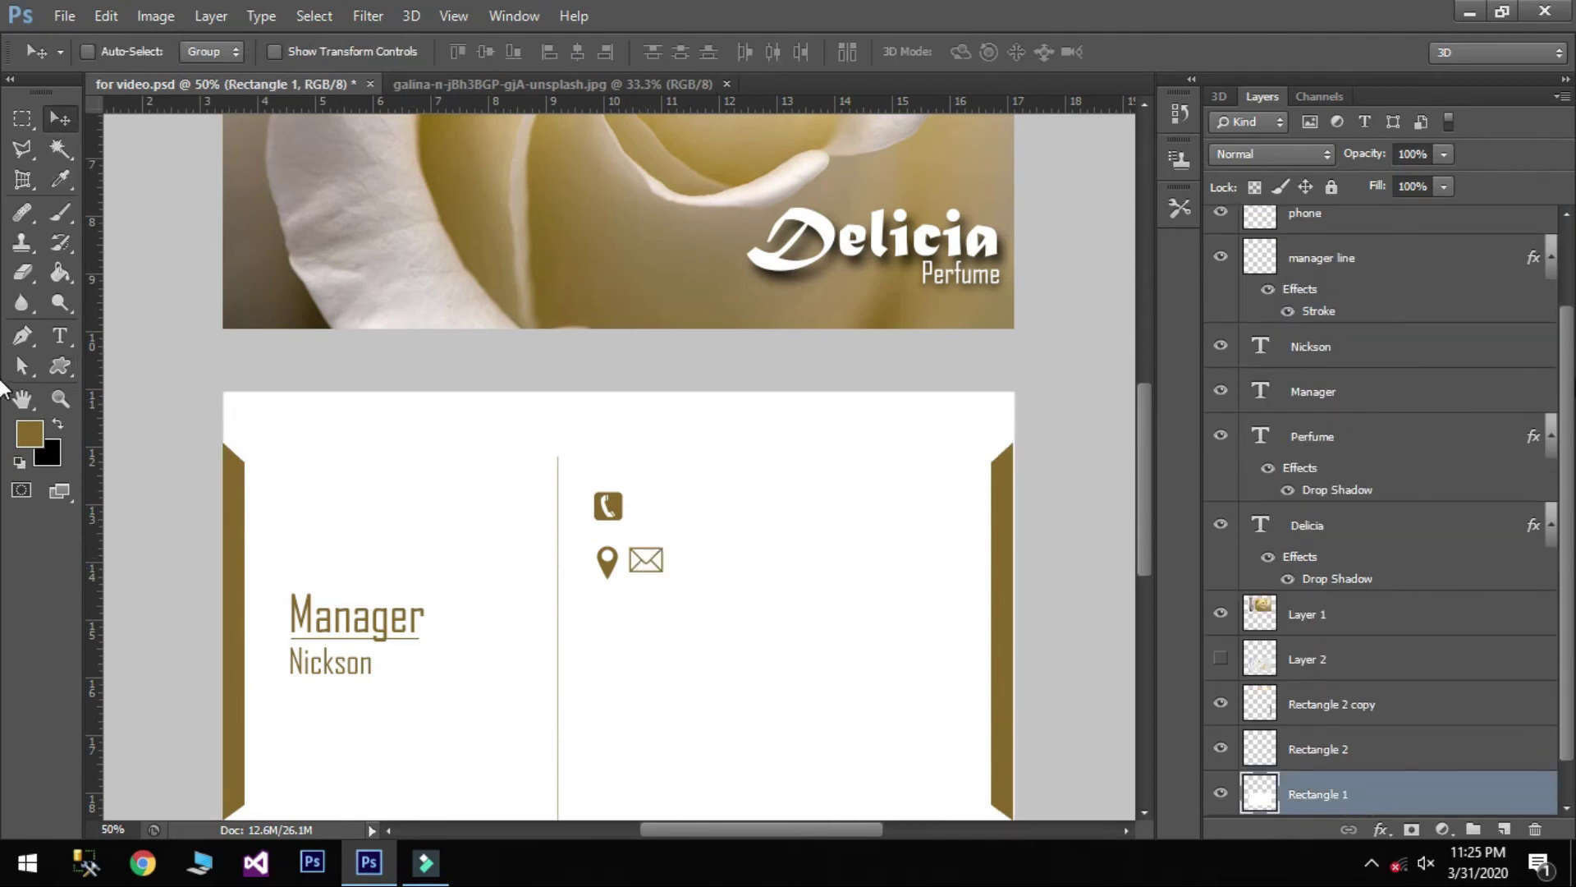
left_click_drag(1564, 376, 1564, 295)
double_click(1327, 226)
type("gmIL")
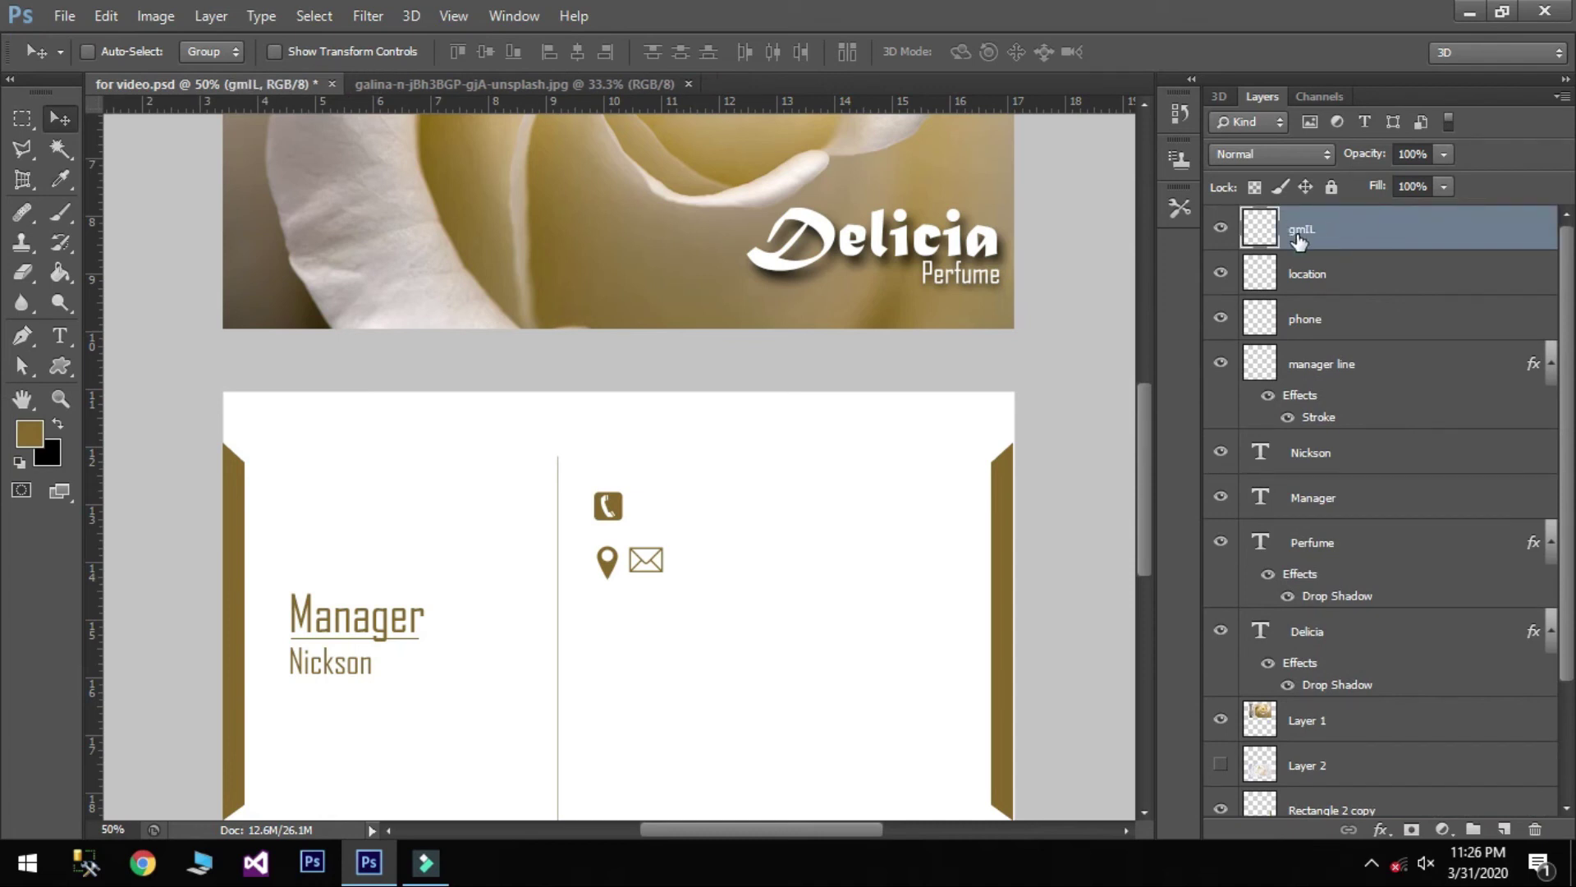
key("Return")
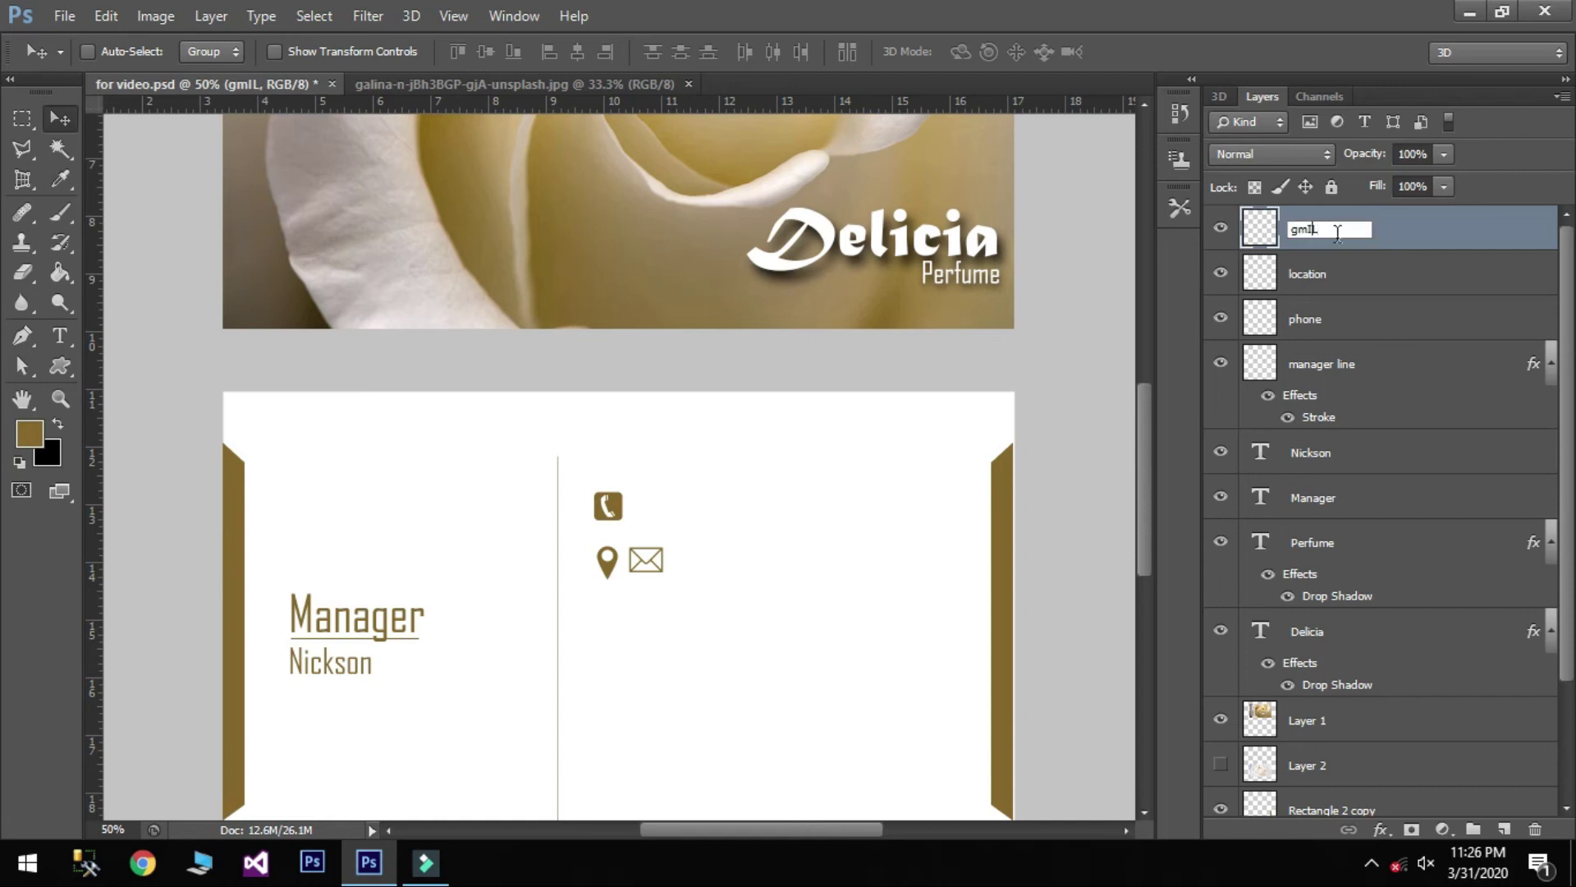
double_click(1338, 234)
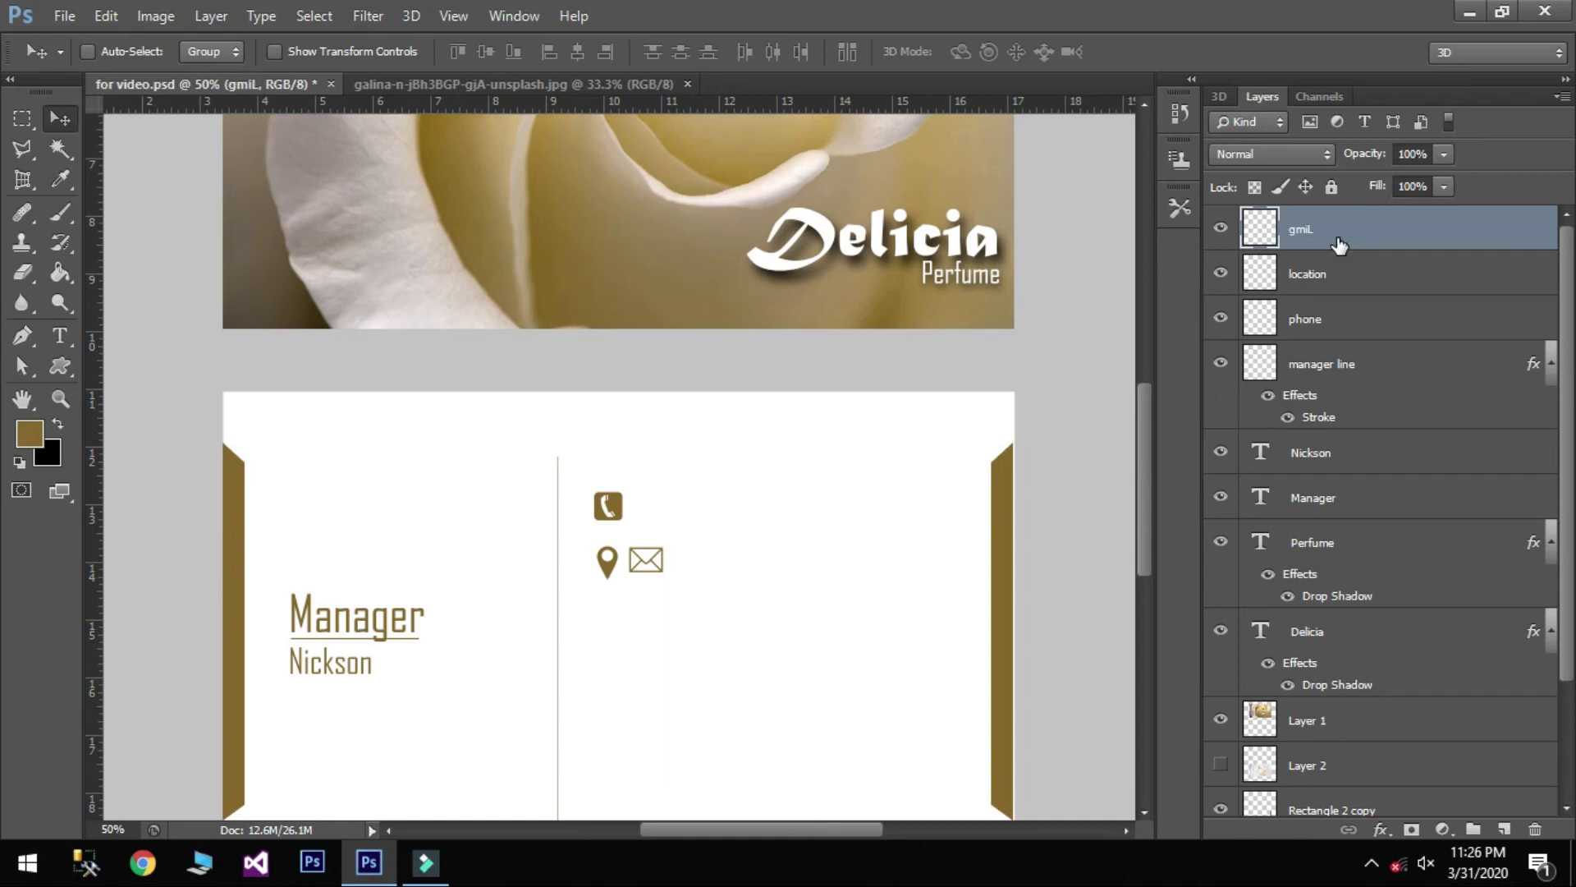
type("a")
key("Return")
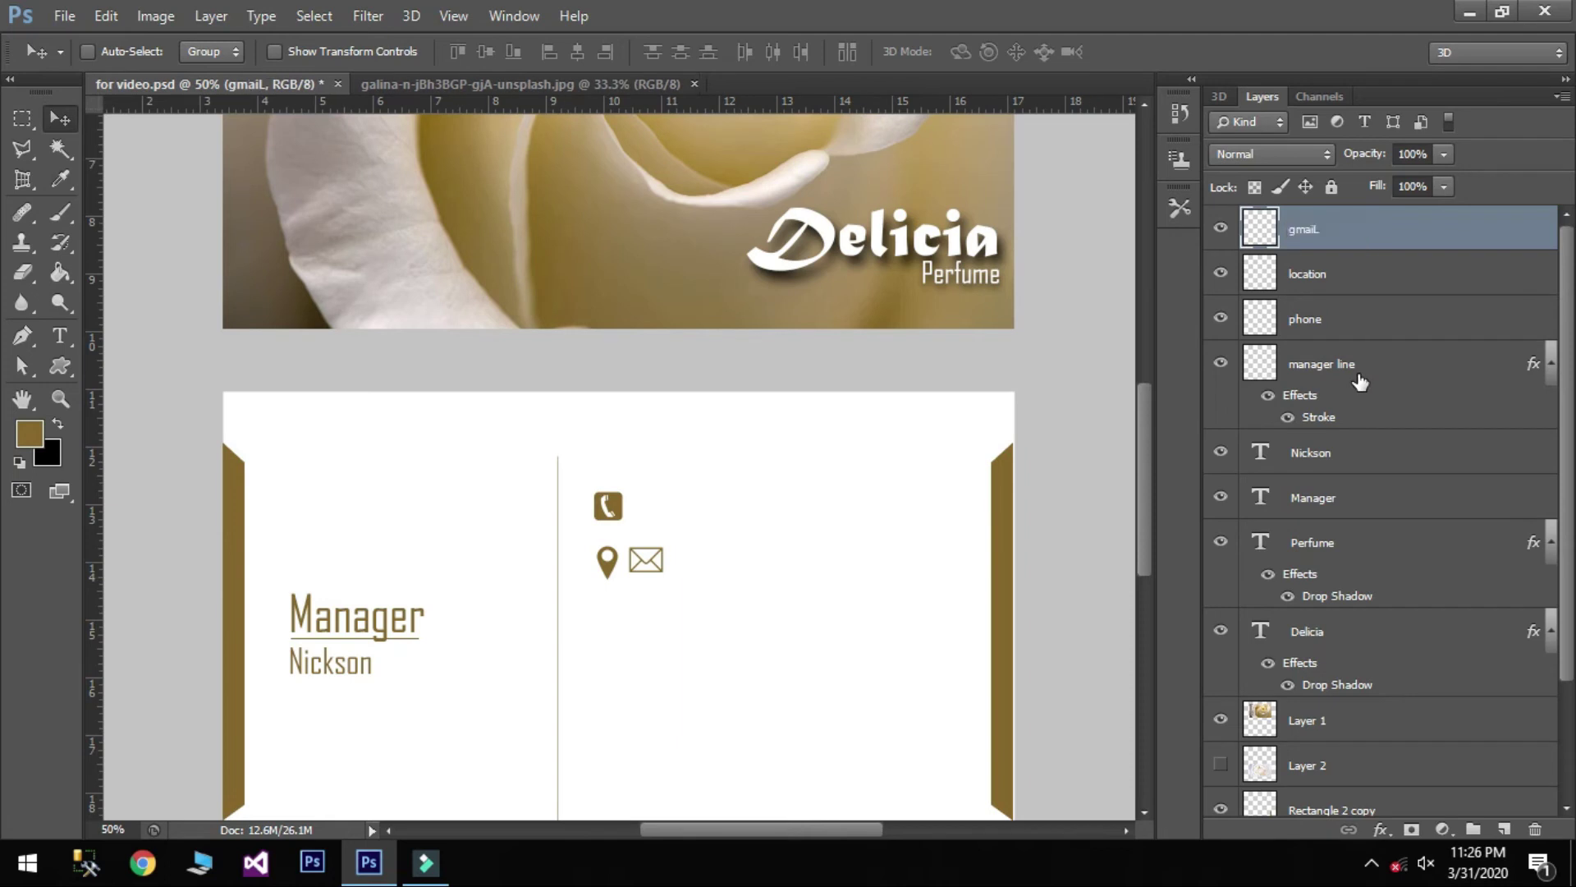
Step: Move the envelope below the location pin, then draw a globe icon beneath it and rasterize it
left_click_drag(653, 561, 617, 612)
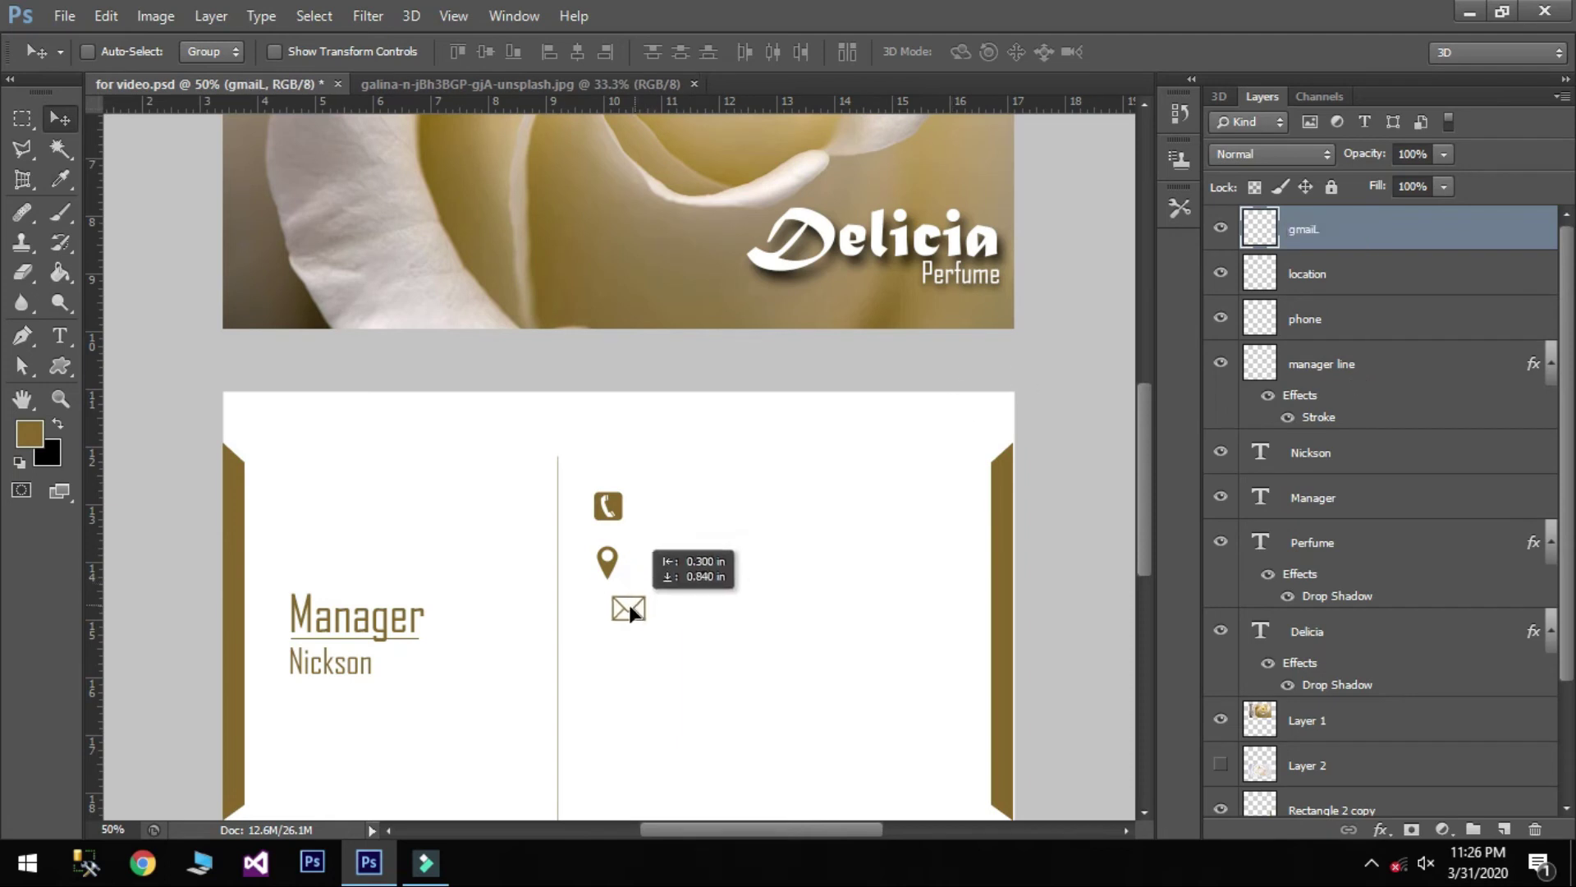
left_click(59, 366)
left_click(895, 52)
left_click_drag(1114, 502, 1110, 583)
double_click(773, 628)
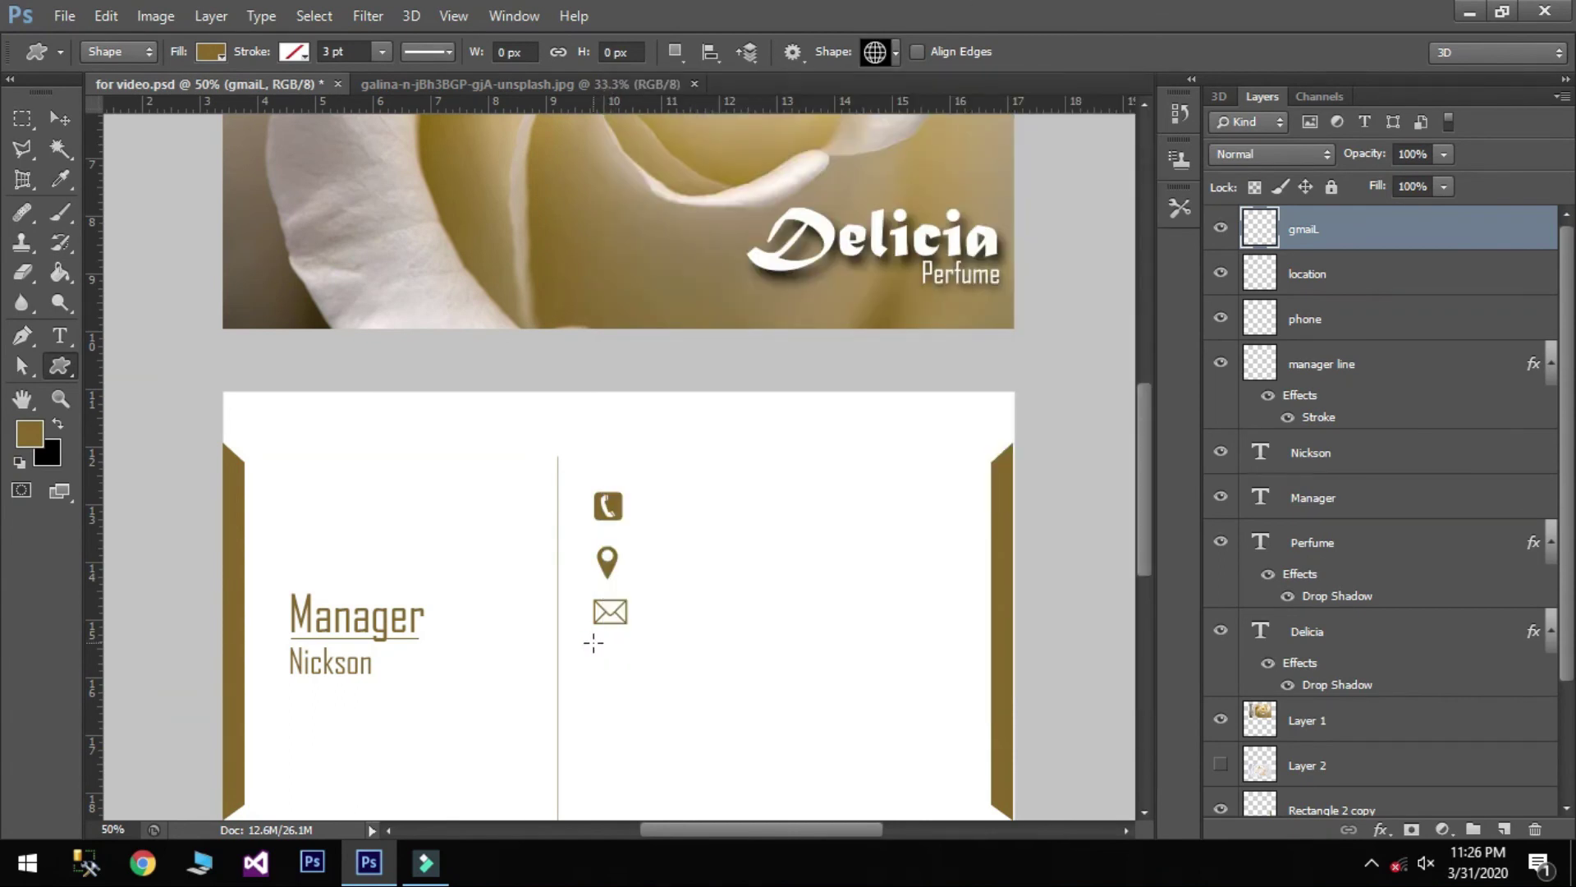
left_click_drag(593, 643, 666, 674)
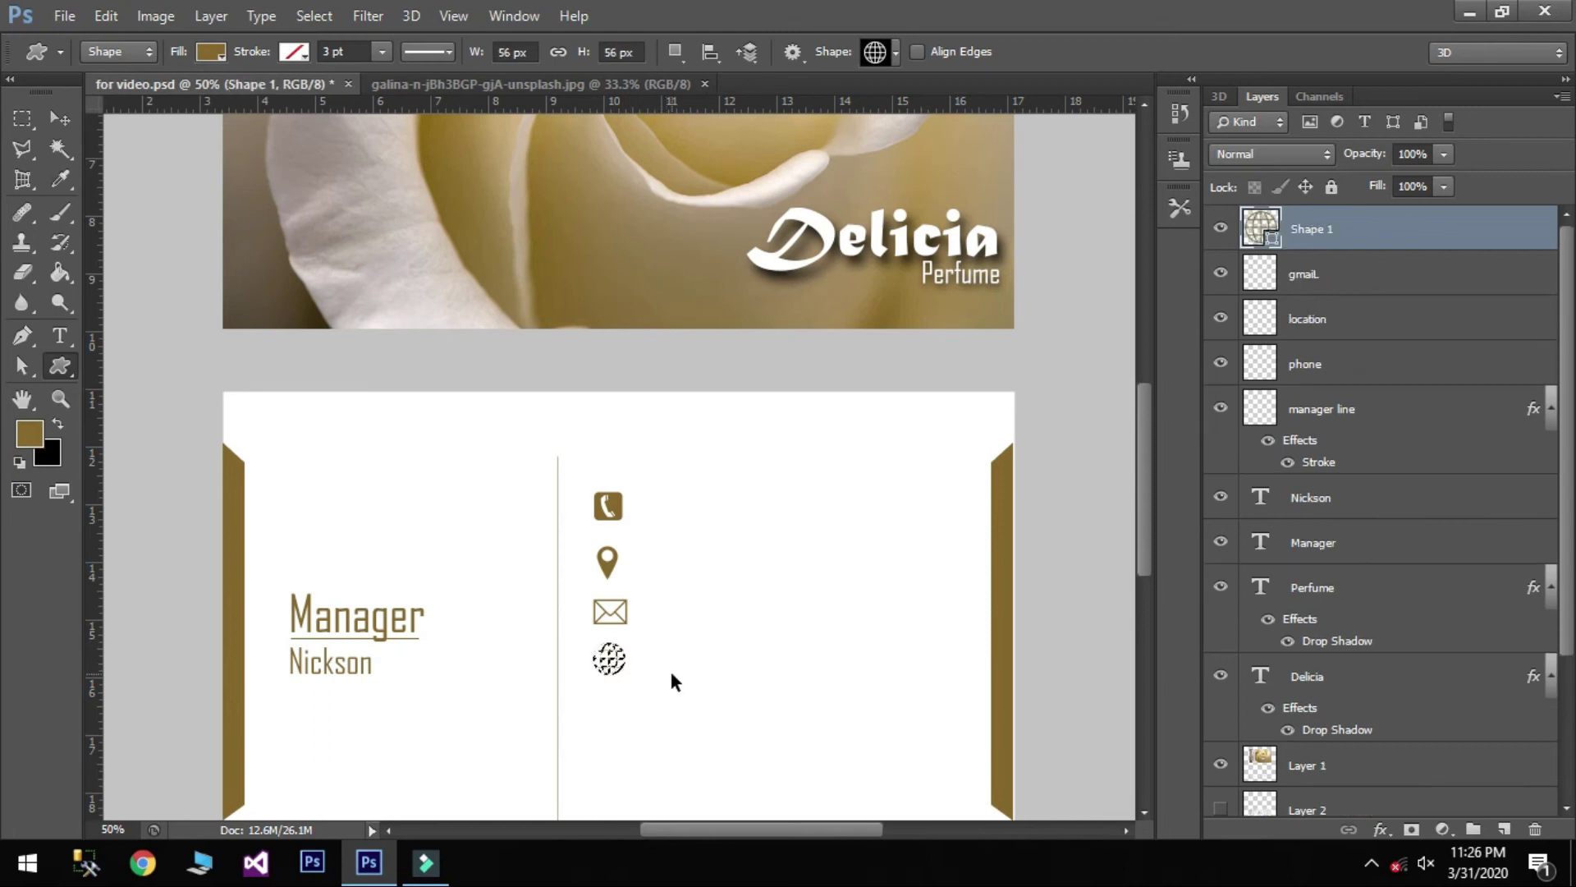
right_click(1390, 233)
left_click(1022, 303)
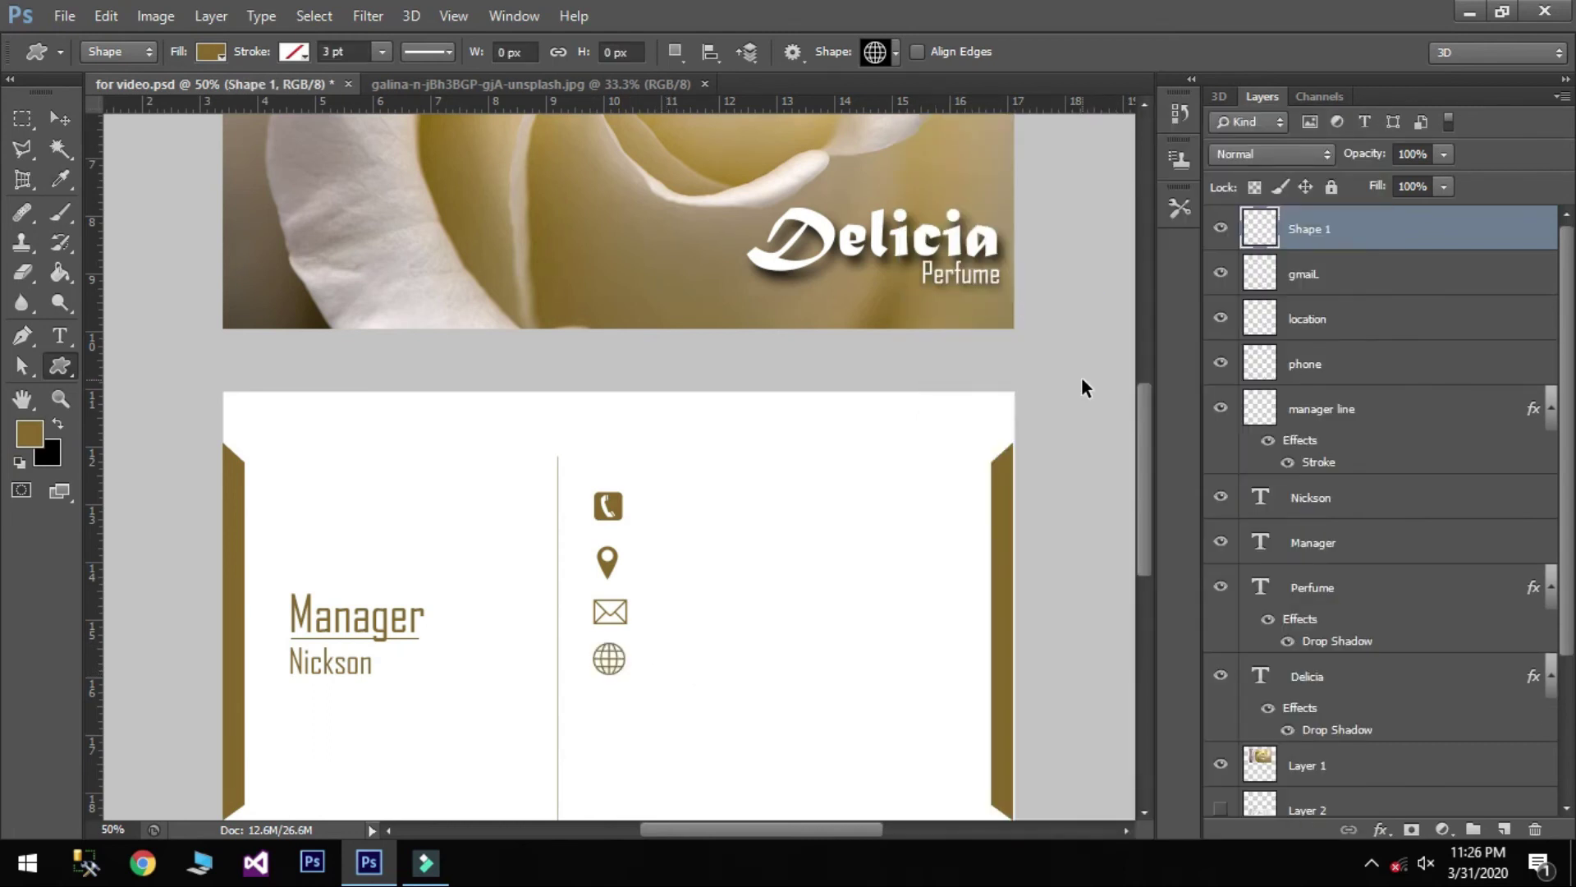
scroll(704, 425, "down", 3)
Step: Nudge the envelope, location pin, phone and globe icons down into an evenly spaced column
left_click(1344, 380, "shift")
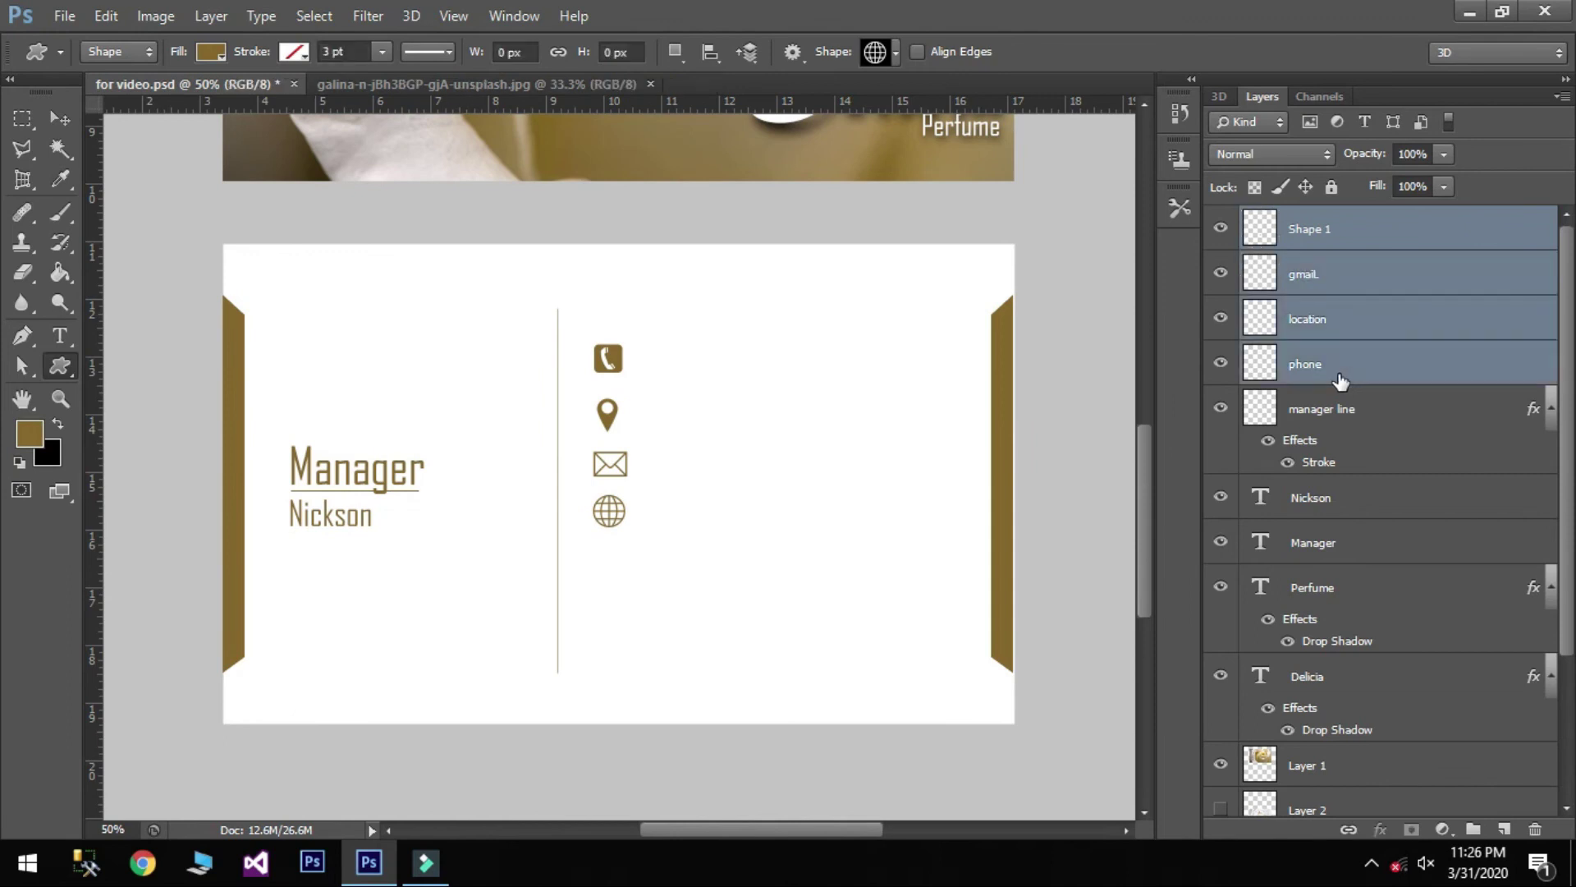
left_click(60, 118)
left_click(1442, 272)
key("shift+Down")
key("shift+Down")
key("shift+Down")
key("shift+Down")
key("shift+Down")
key("shift+Down")
key("shift+Down")
key("shift+Down")
key("shift+Down")
key("shift+Down")
key("shift+Down")
key("shift+Down")
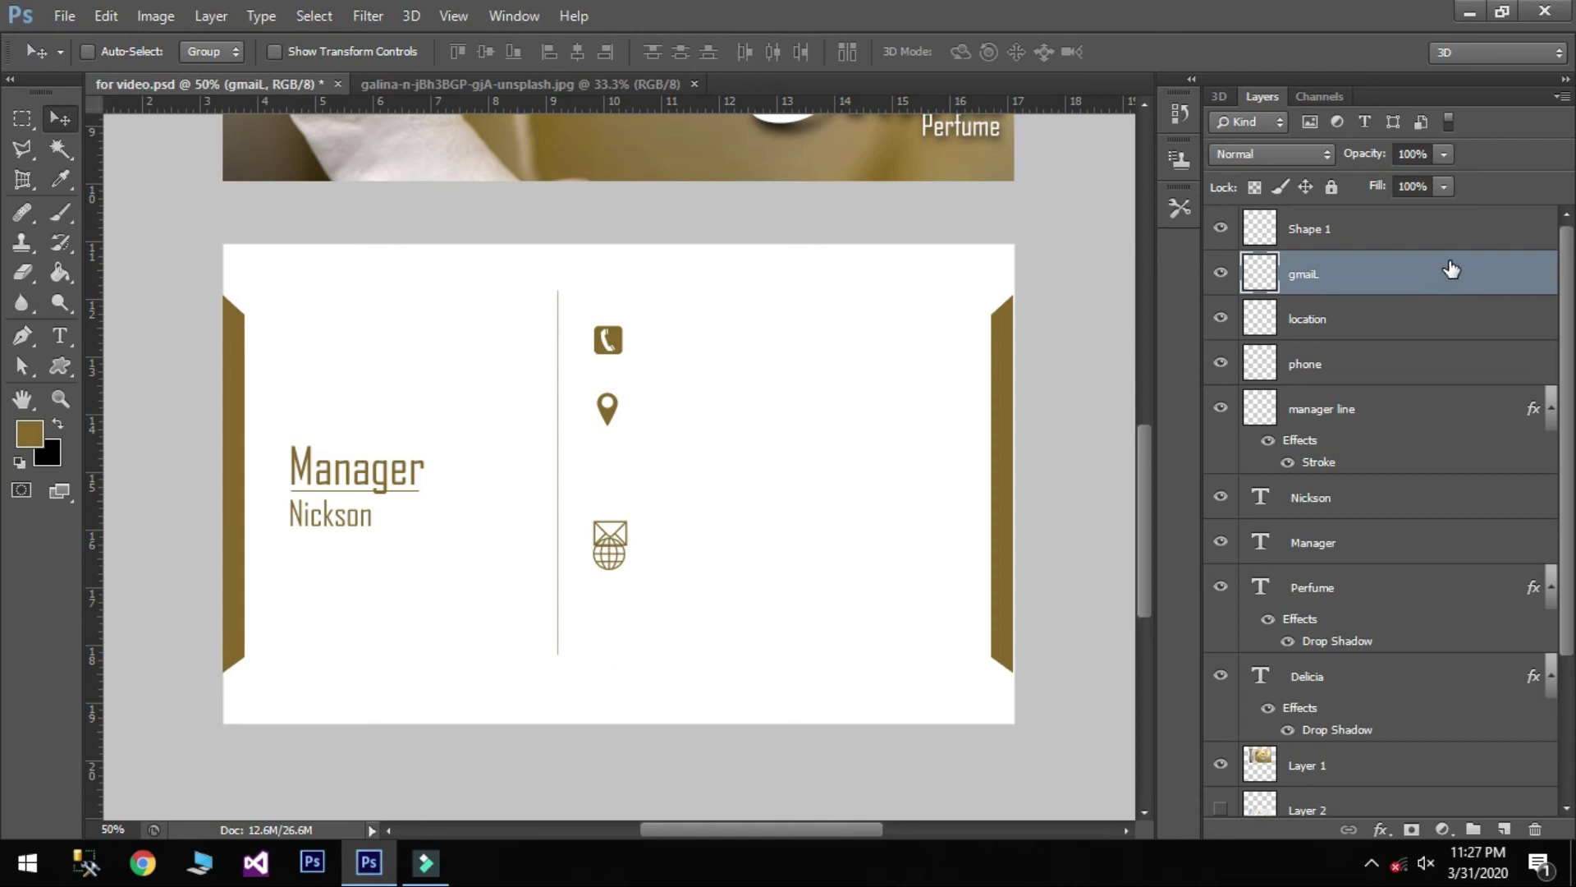
left_click(1456, 318)
key("shift+Down")
key("shift+Down")
key("shift+Down")
key("shift+Down")
key("shift+Down")
key("shift+Down")
key("shift+Down")
key("shift+Down")
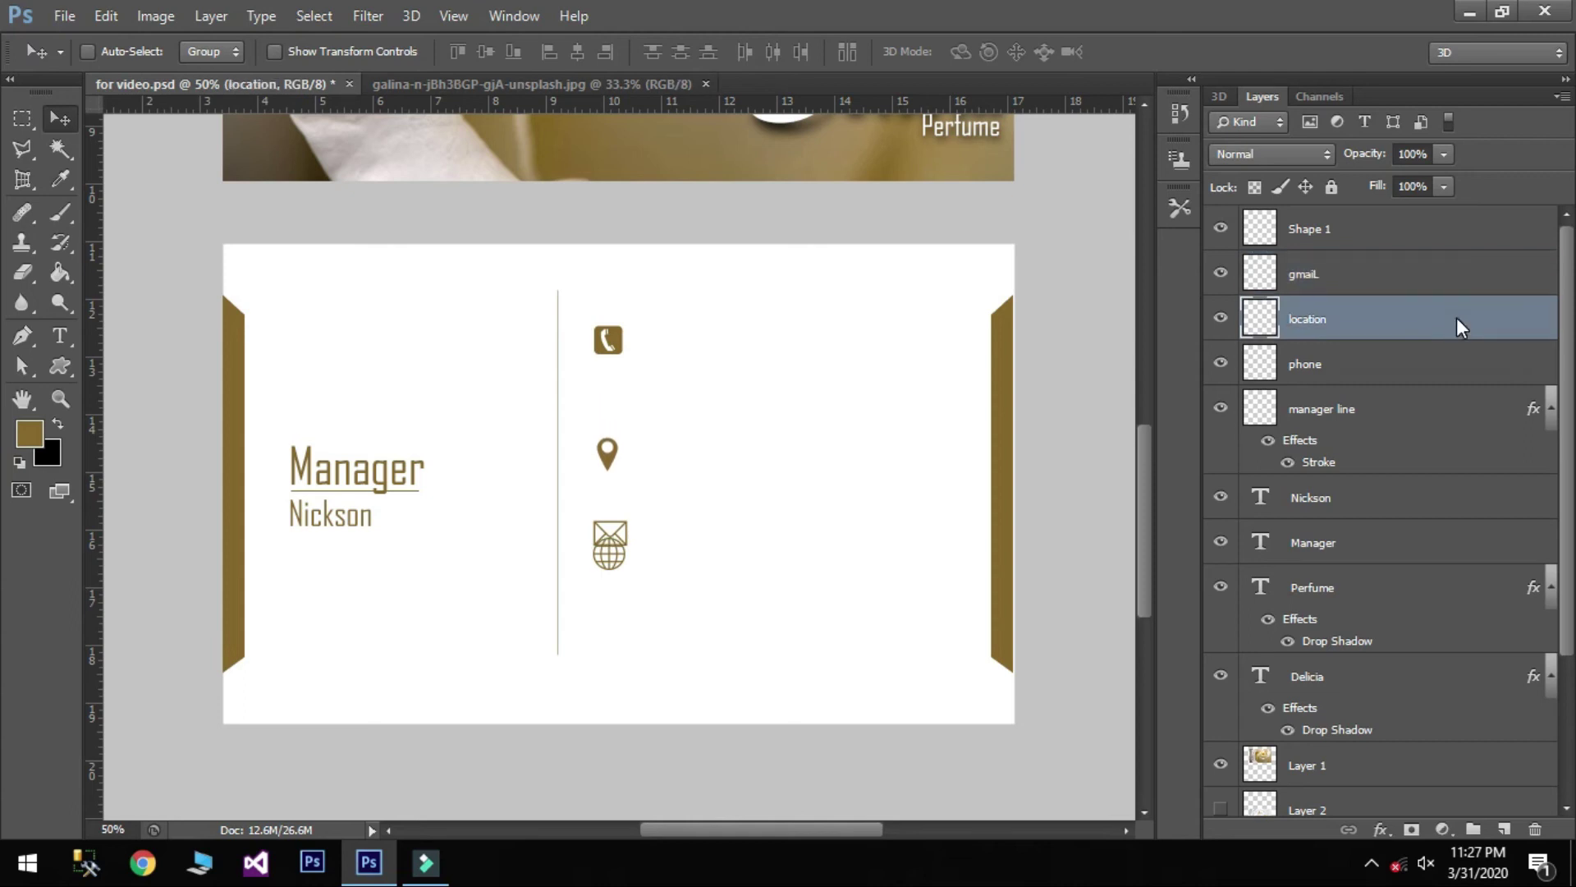
left_click(1433, 363)
key("shift+Down")
key("shift+Down")
key("shift+Down")
key("shift+Down")
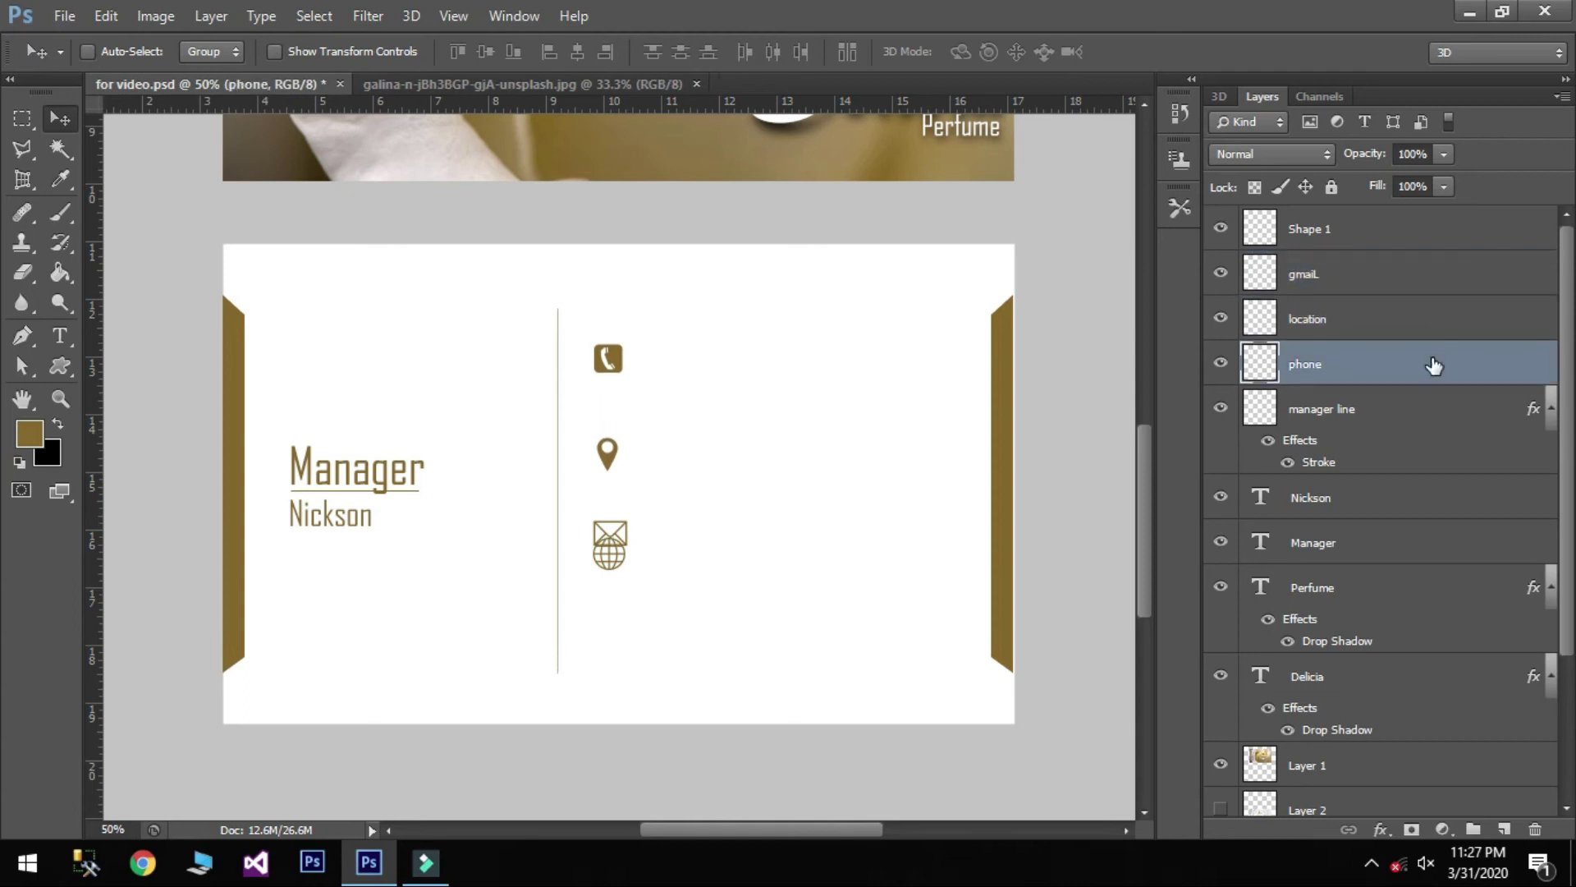
left_click(1443, 240)
key("shift+Down")
key("shift+Down")
key("shift+Down")
key("shift+Down")
key("shift+Down")
key("shift+Down")
key("shift+Down")
key("shift+Down")
key("shift+Down")
key("shift+Down")
key("shift+Down")
key("shift+Down")
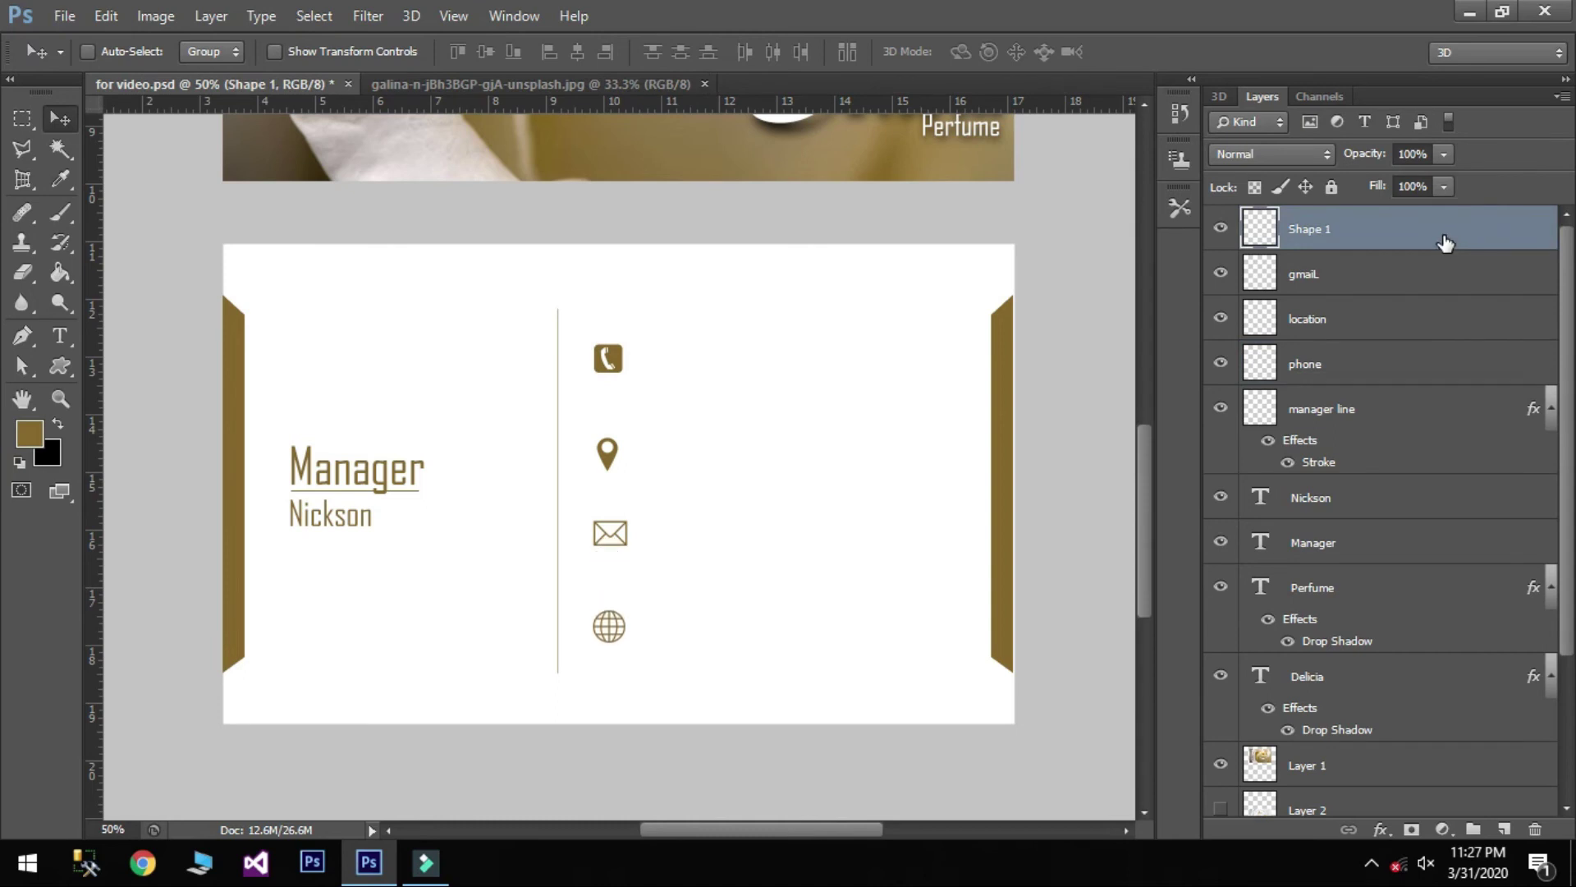
left_click(1444, 268)
key("shift+Down")
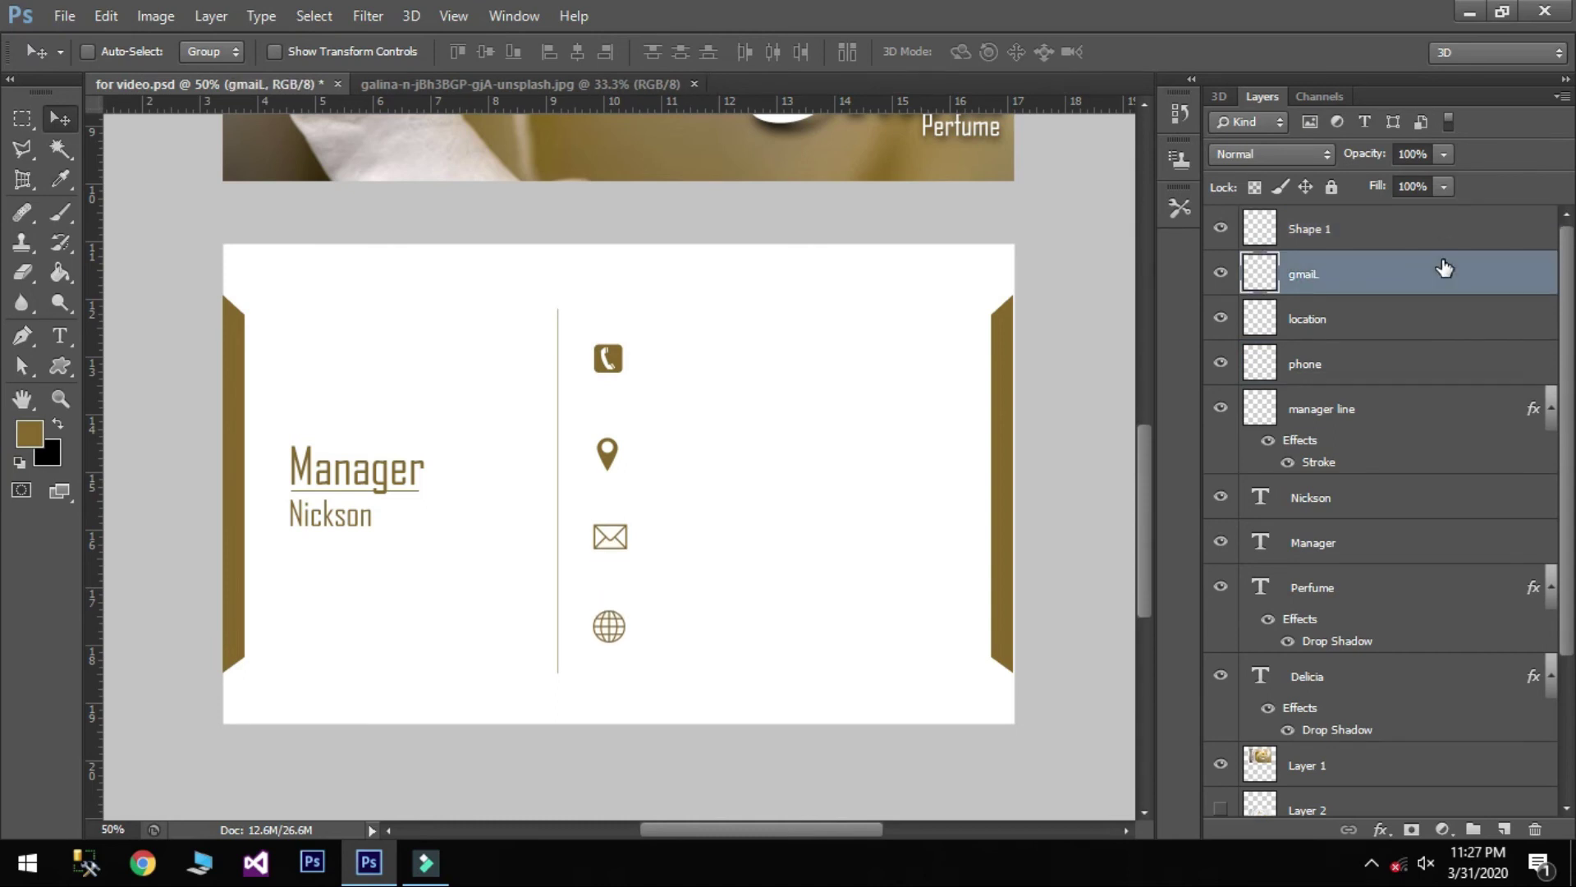
Step: Save the business card document
key("ctrl+s")
left_click(1371, 862)
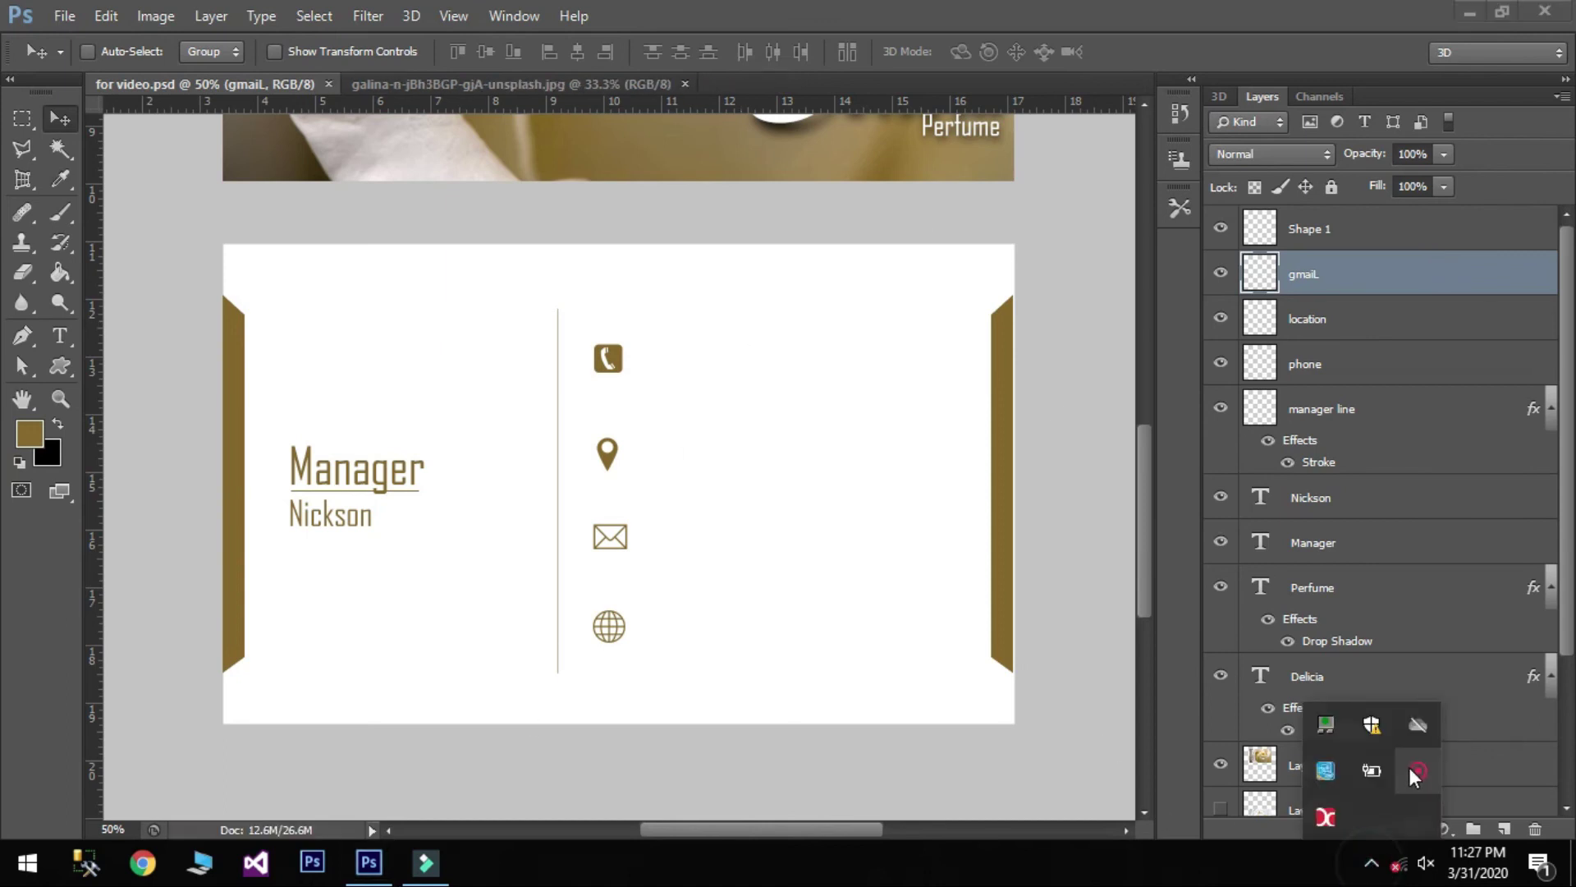
left_click(1406, 761)
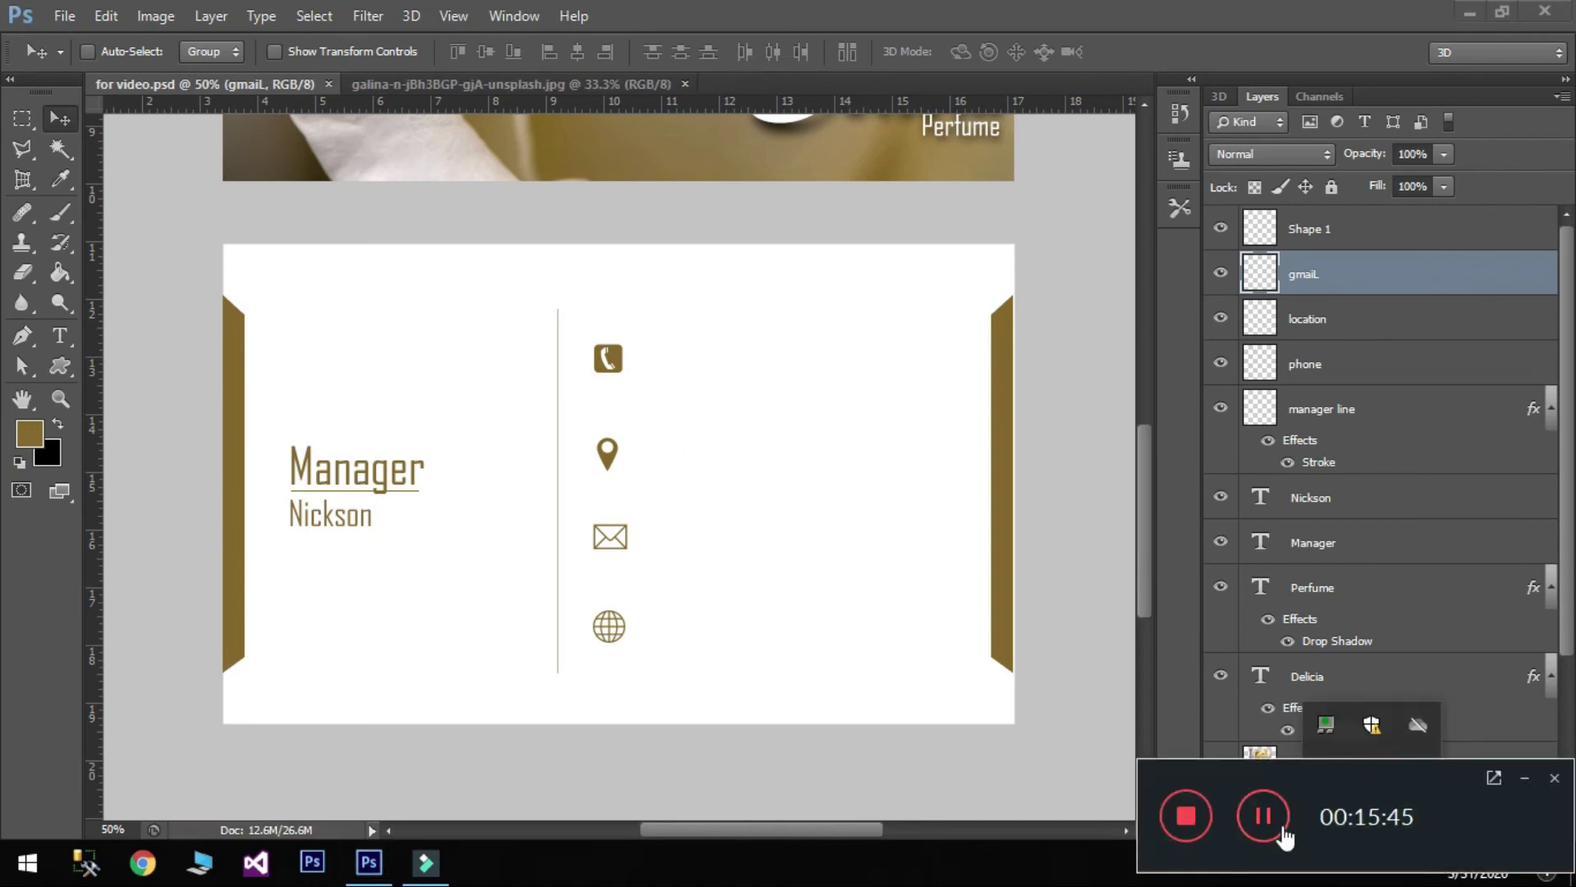
Step: Type a phone number beside the phone icon and reduce its size
left_click(61, 335)
left_click(679, 344)
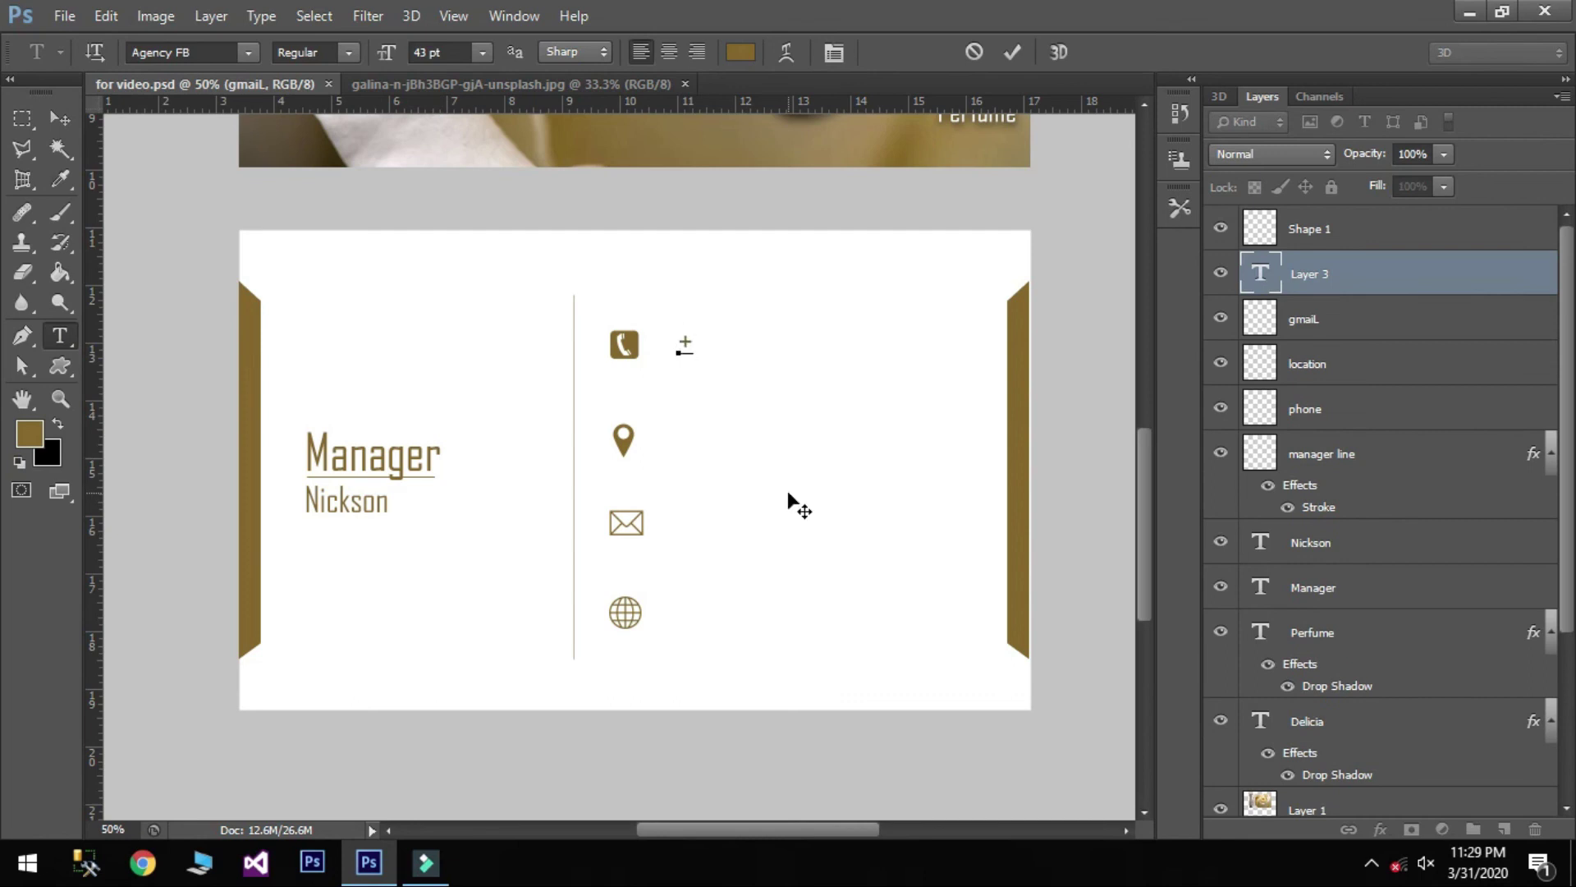
type("92345")
type("678-9")
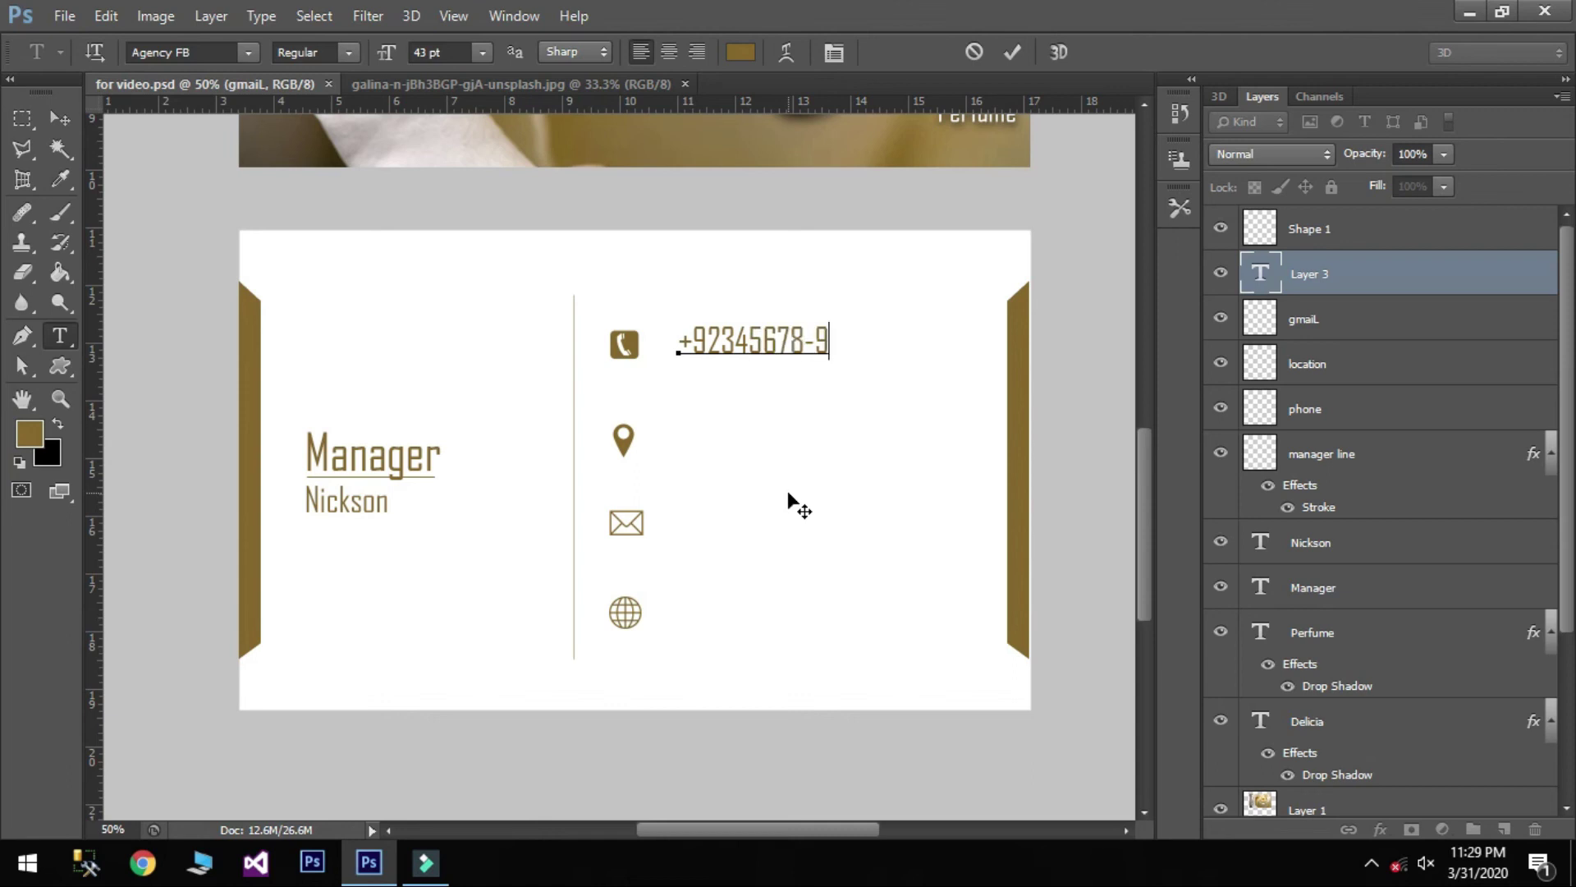
key("ctrl+a")
key("ctrl+shift+comma")
key("ctrl+shift+comma")
key("ctrl+shift+comma")
key("ctrl+shift+comma")
key("ctrl+shift+comma")
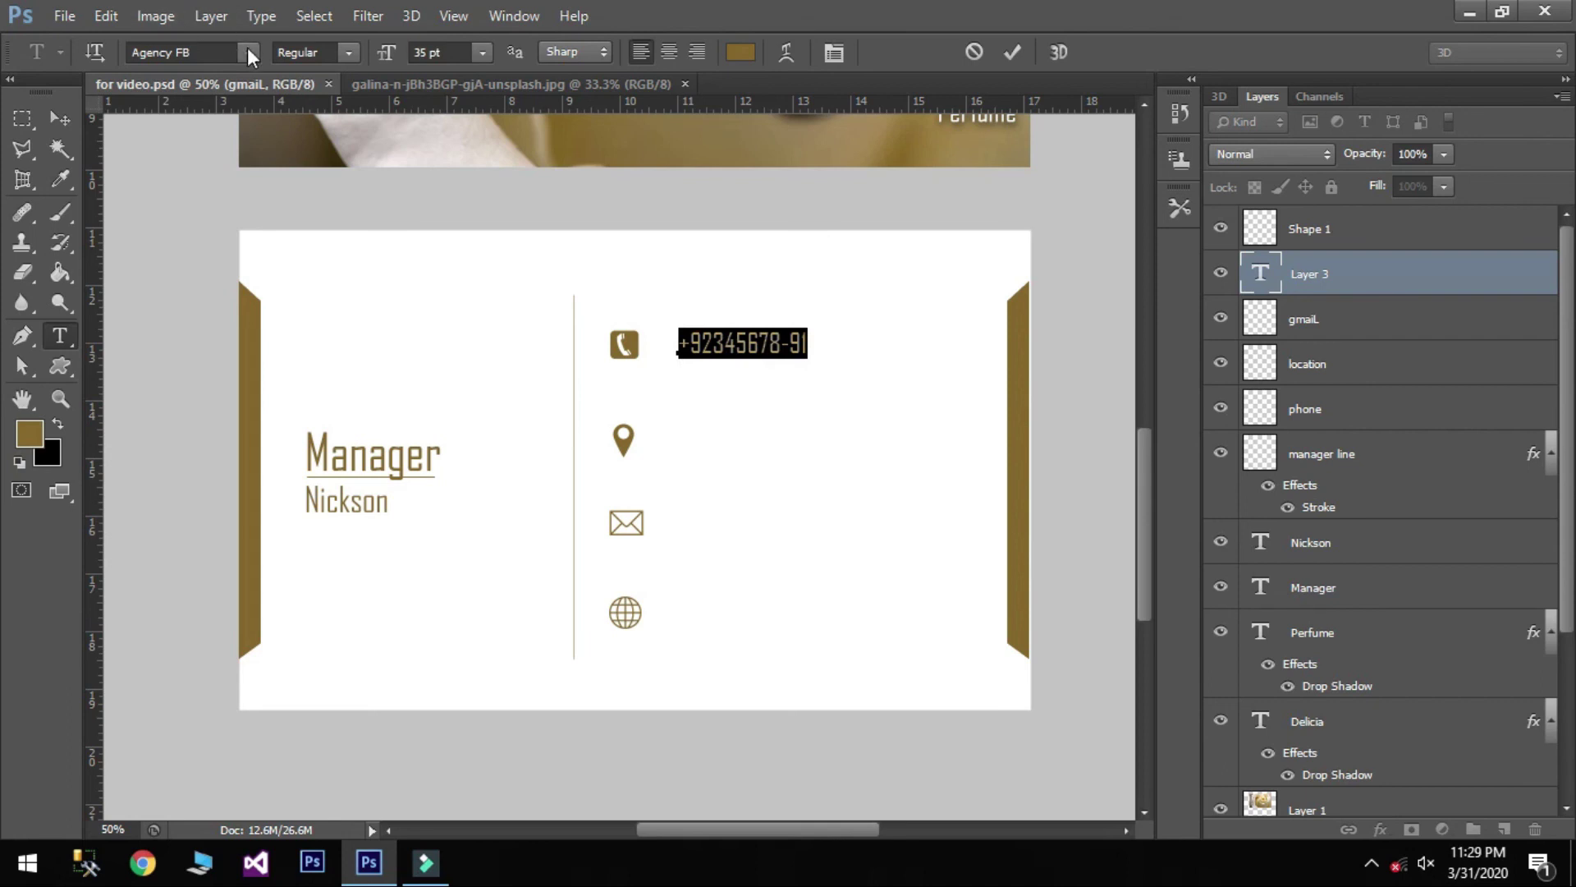
Step: Set the phone number to Arial Bold 28 pt, commit it and nudge it beside the icon
left_click(248, 52)
left_click(483, 117)
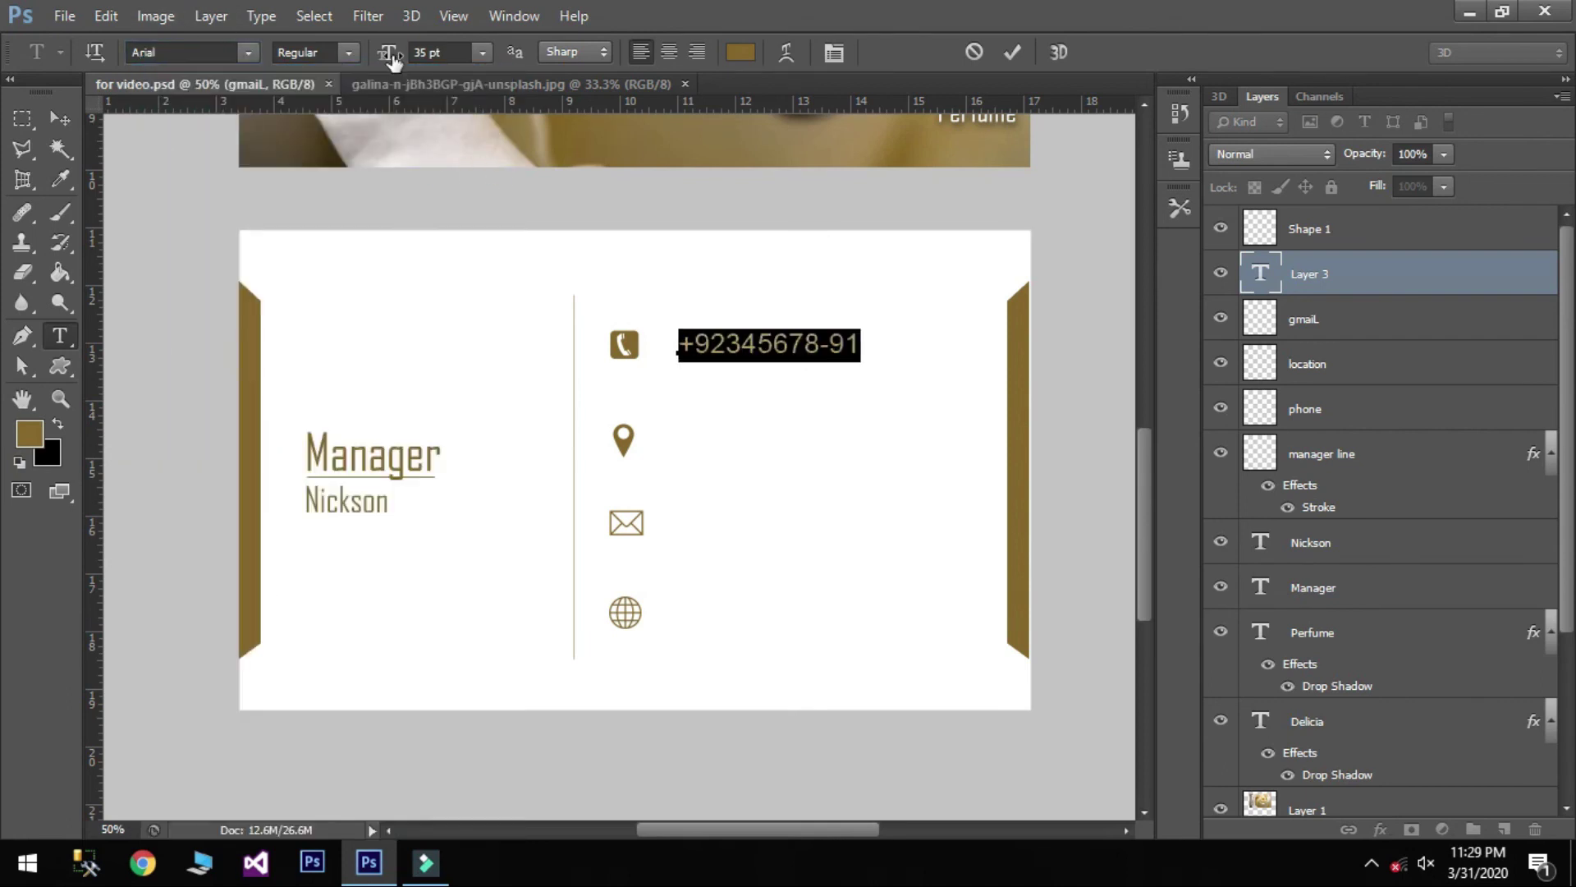
left_click(349, 52)
left_click(358, 133)
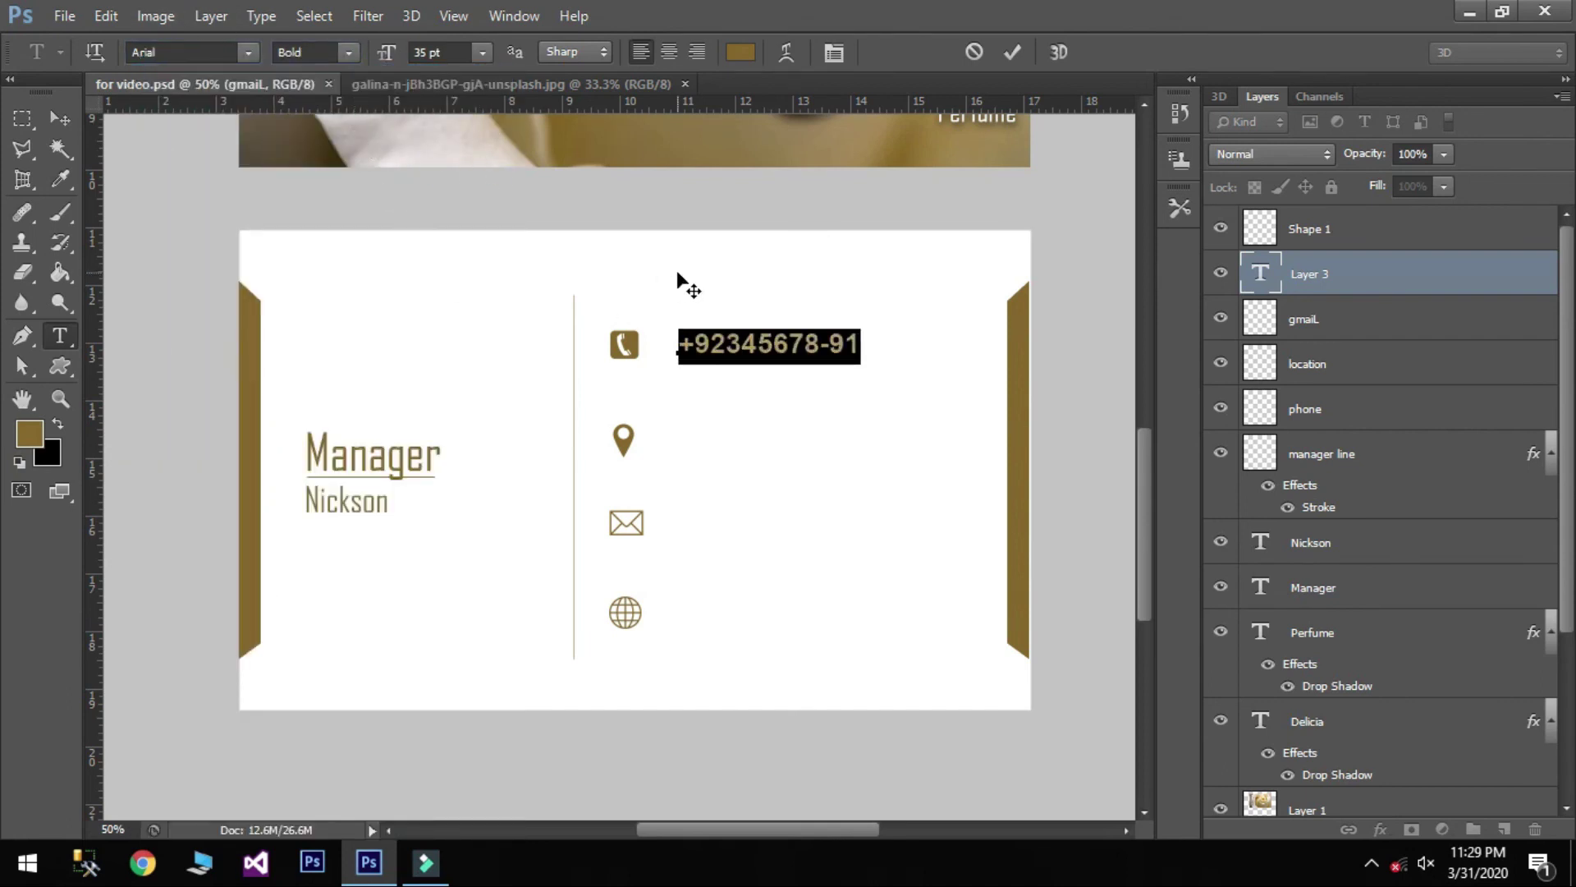
key("ctrl+shift+comma")
key("ctrl+shift+comma")
key("ctrl+shift+comma")
key("ctrl+Return")
left_click_drag(717, 346, 696, 348)
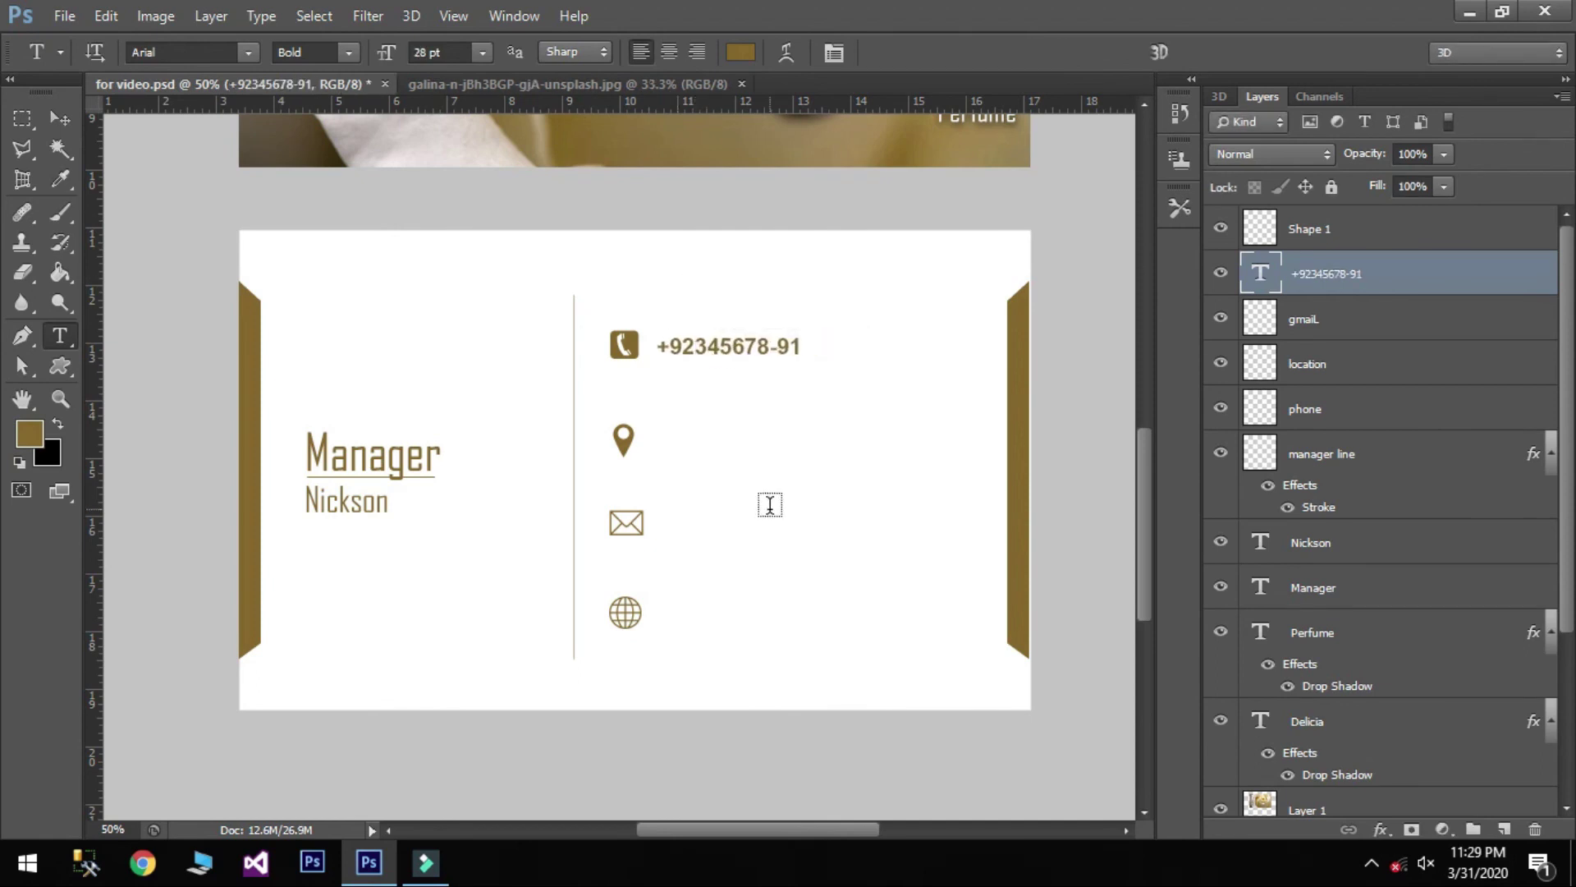
Step: Make two copies of the phone number and rewrite one as 'your shop or company location' beside the pin
key("ctrl+j")
key("ctrl+j")
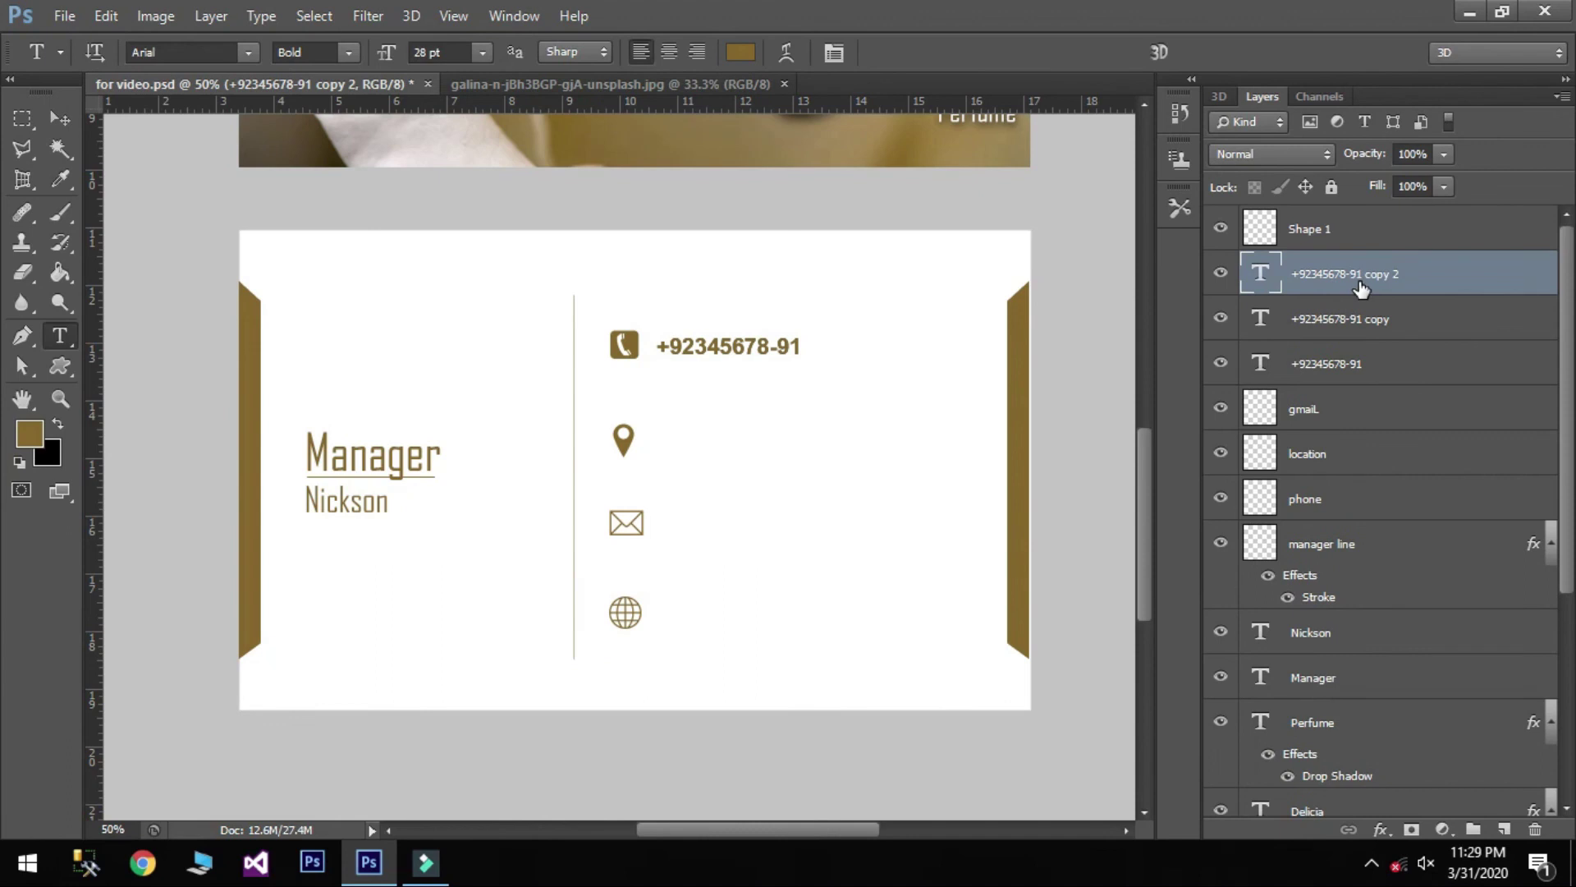
key("ctrl+j")
left_click(1329, 351)
left_click_drag(791, 356, 760, 453)
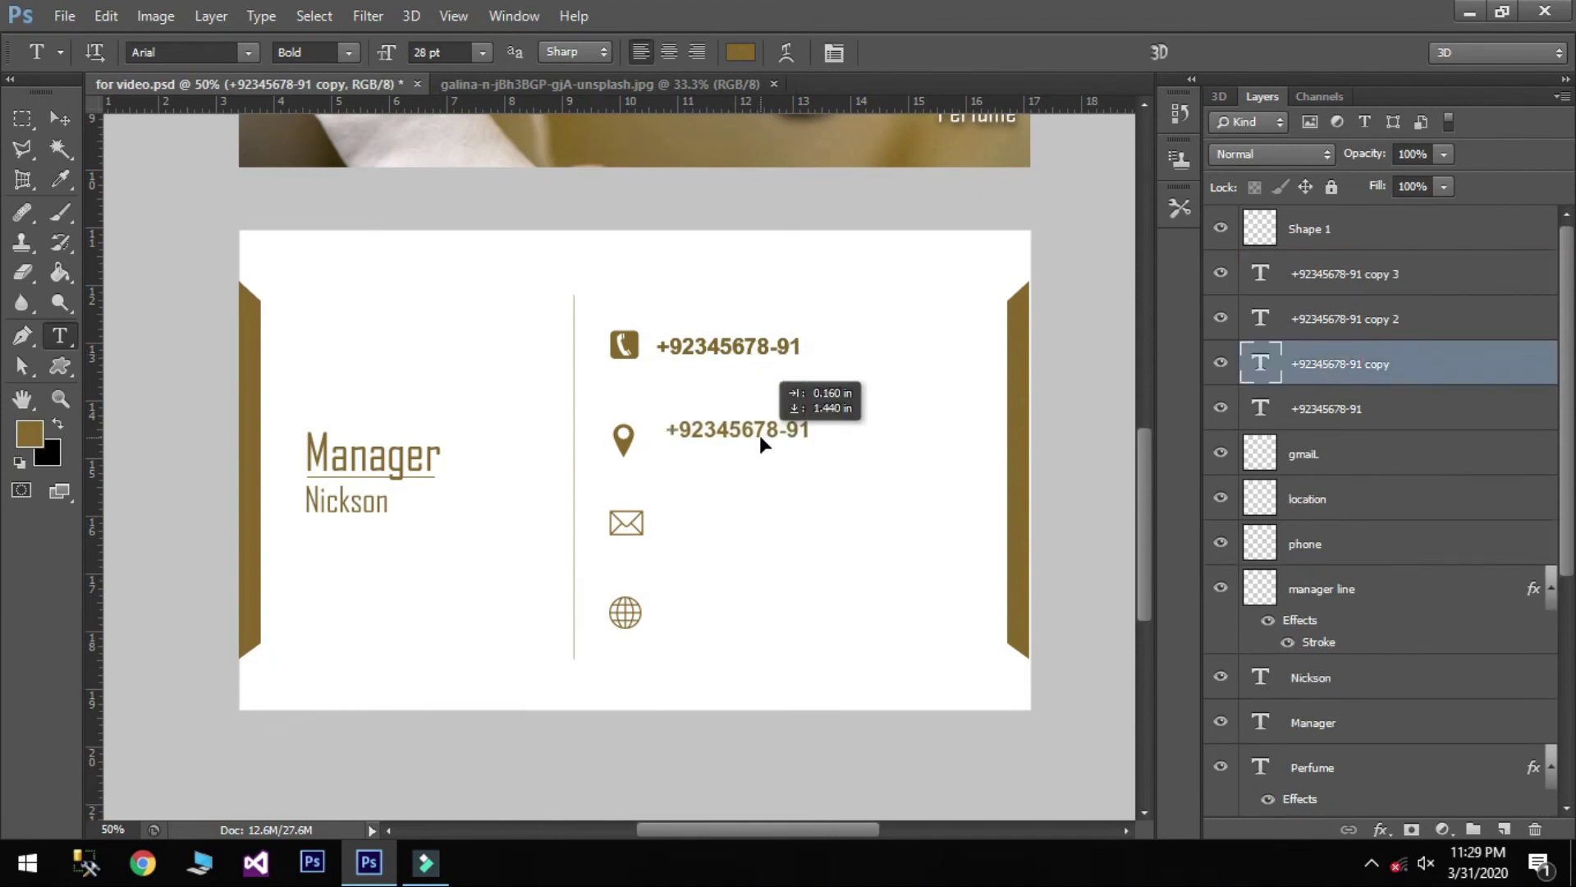
double_click(747, 454)
type("your sh")
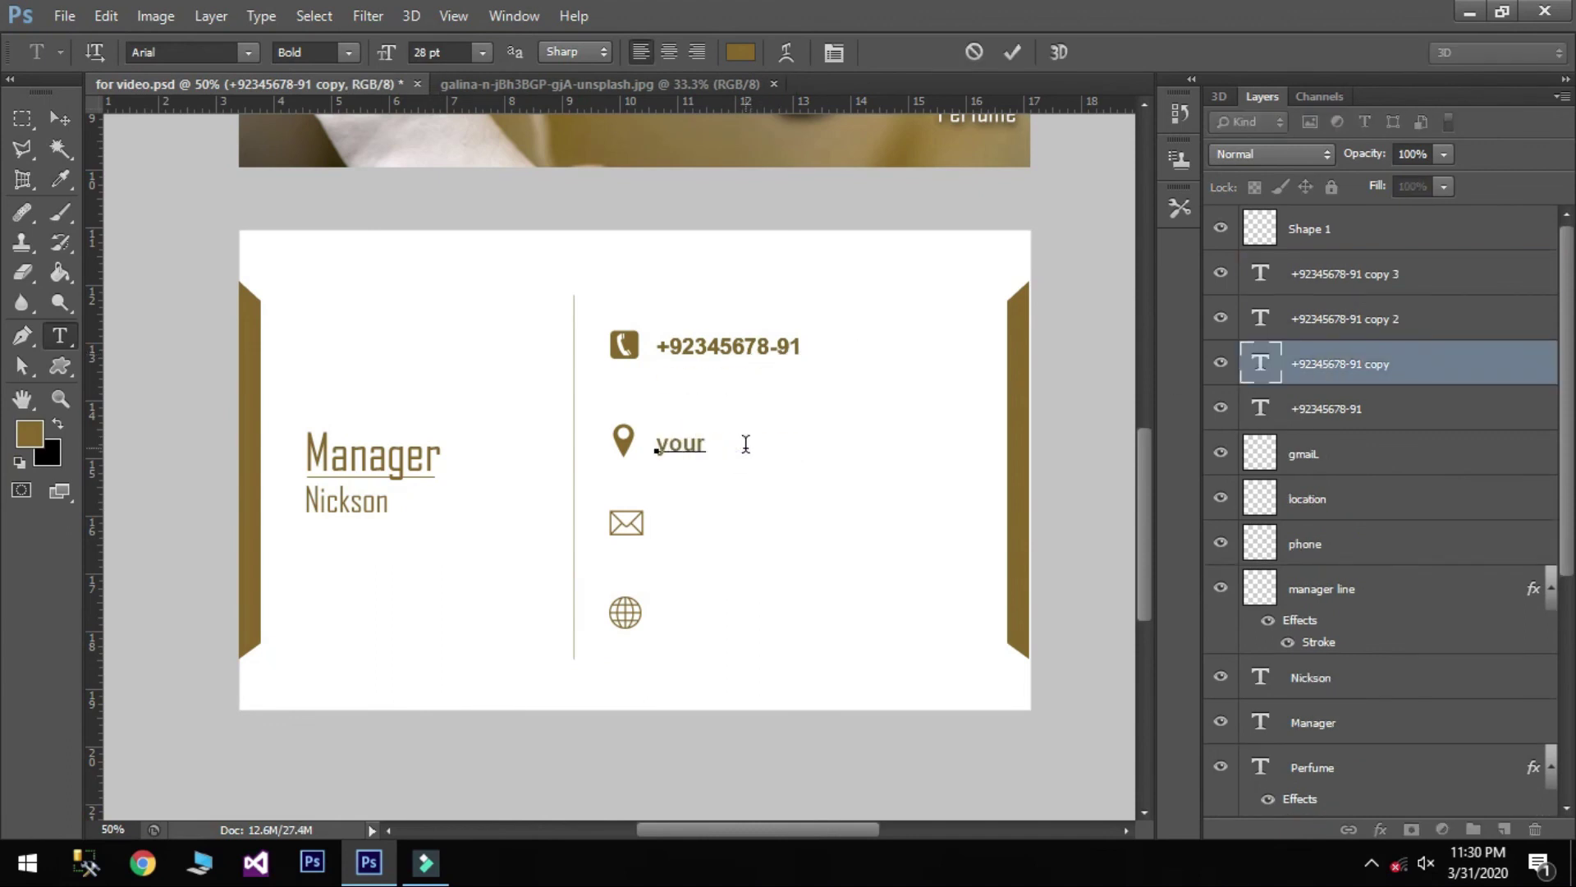
type("op or company location")
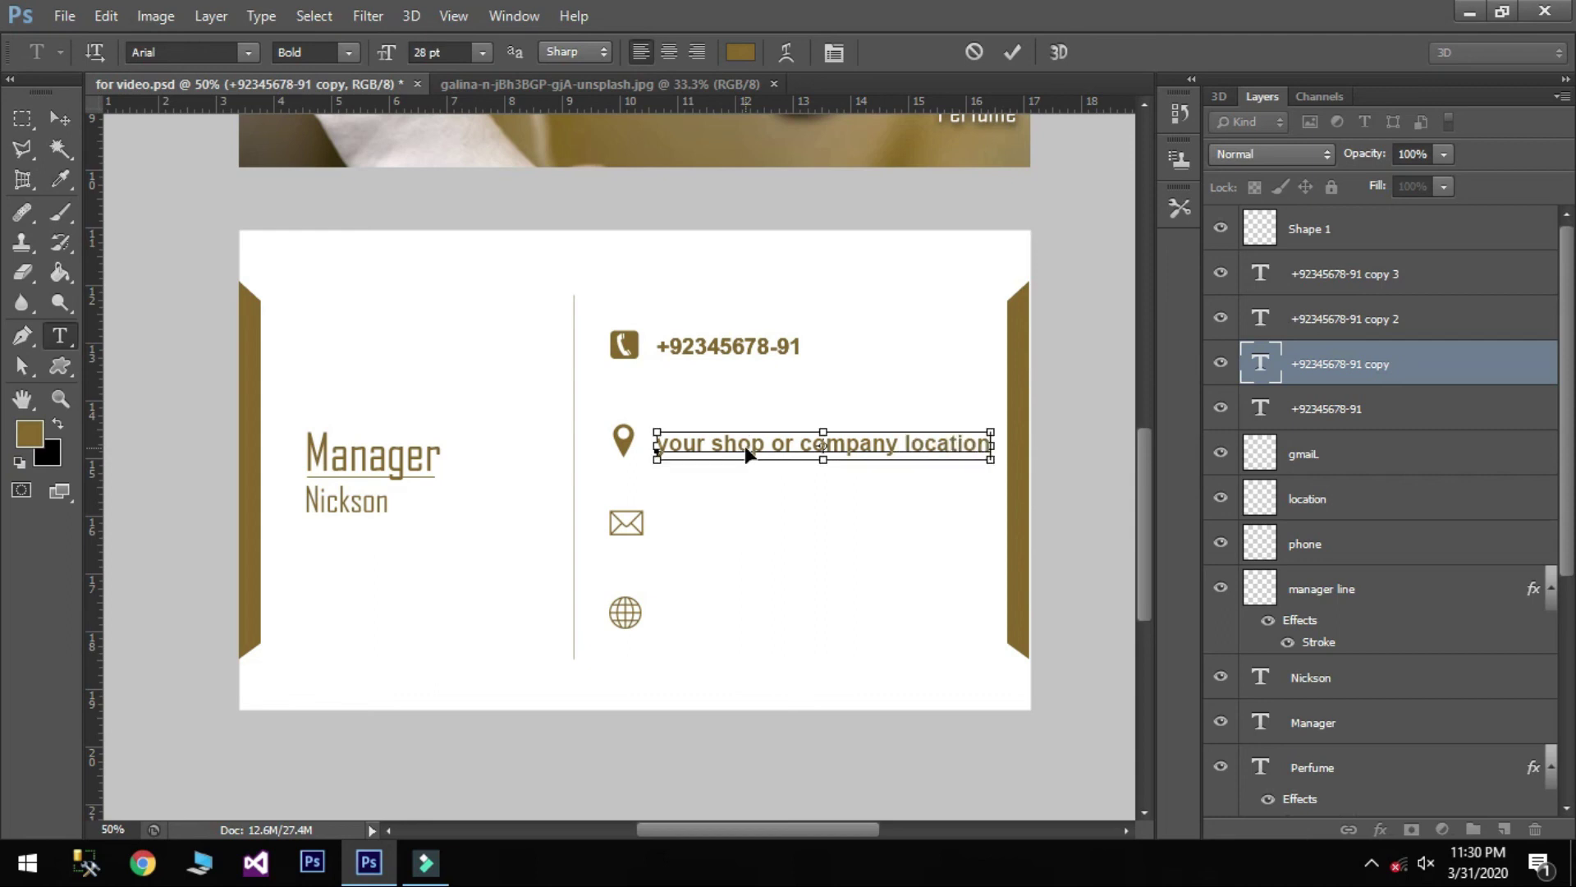
key("ctrl+Return")
left_click_drag(760, 450, 753, 448)
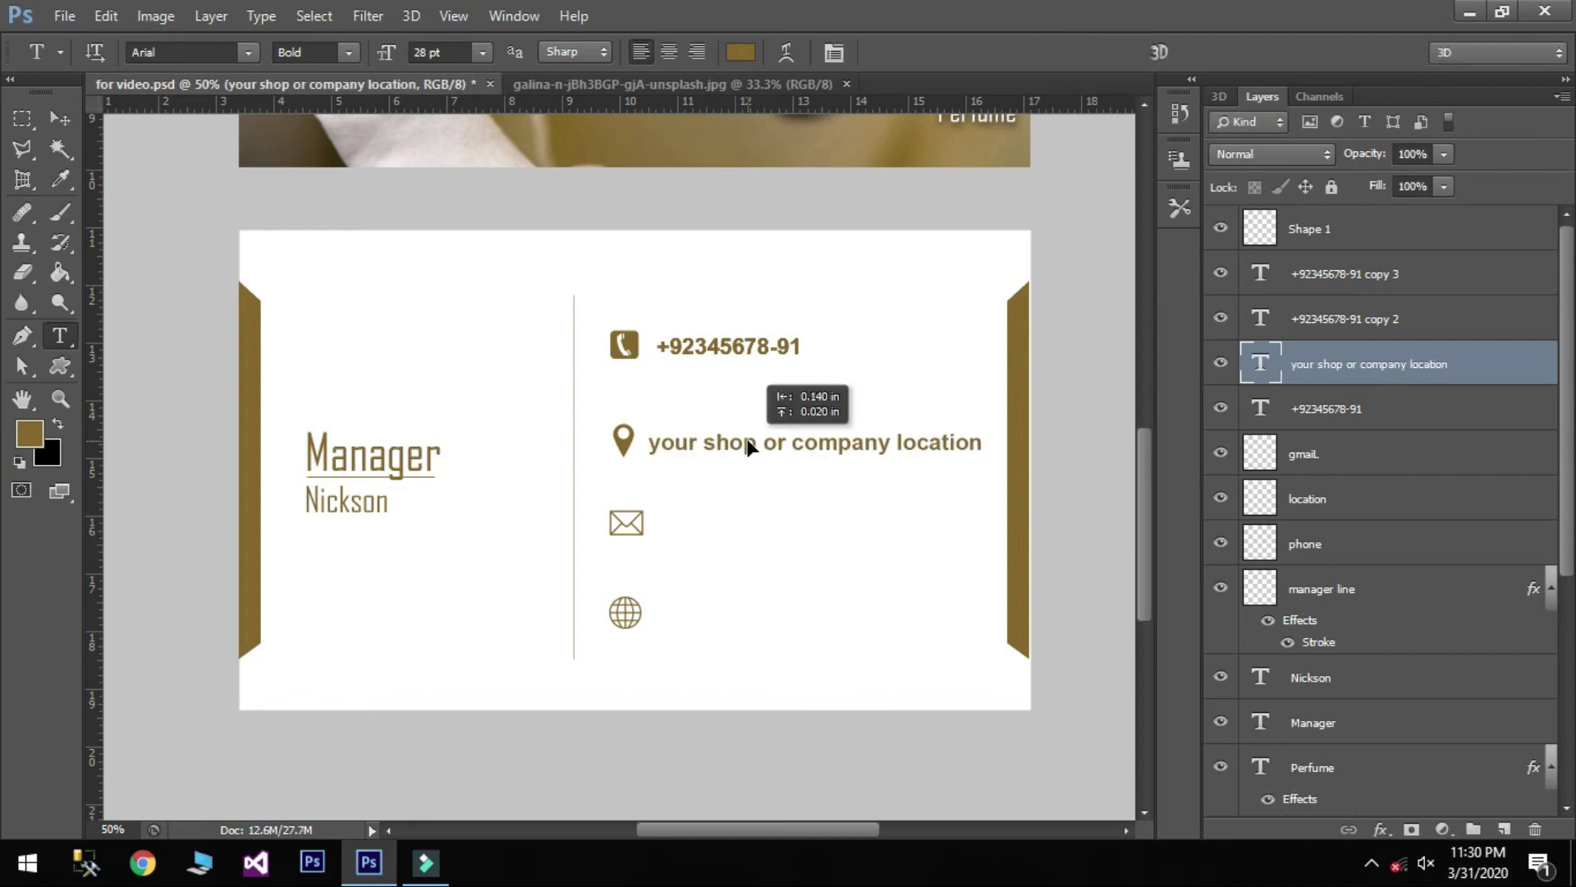
Step: Turn the second copy into the company e-mail beside the envelope, and move the third copy toward the globe
left_click(1328, 316)
left_click_drag(862, 394, 804, 536)
left_click(787, 526)
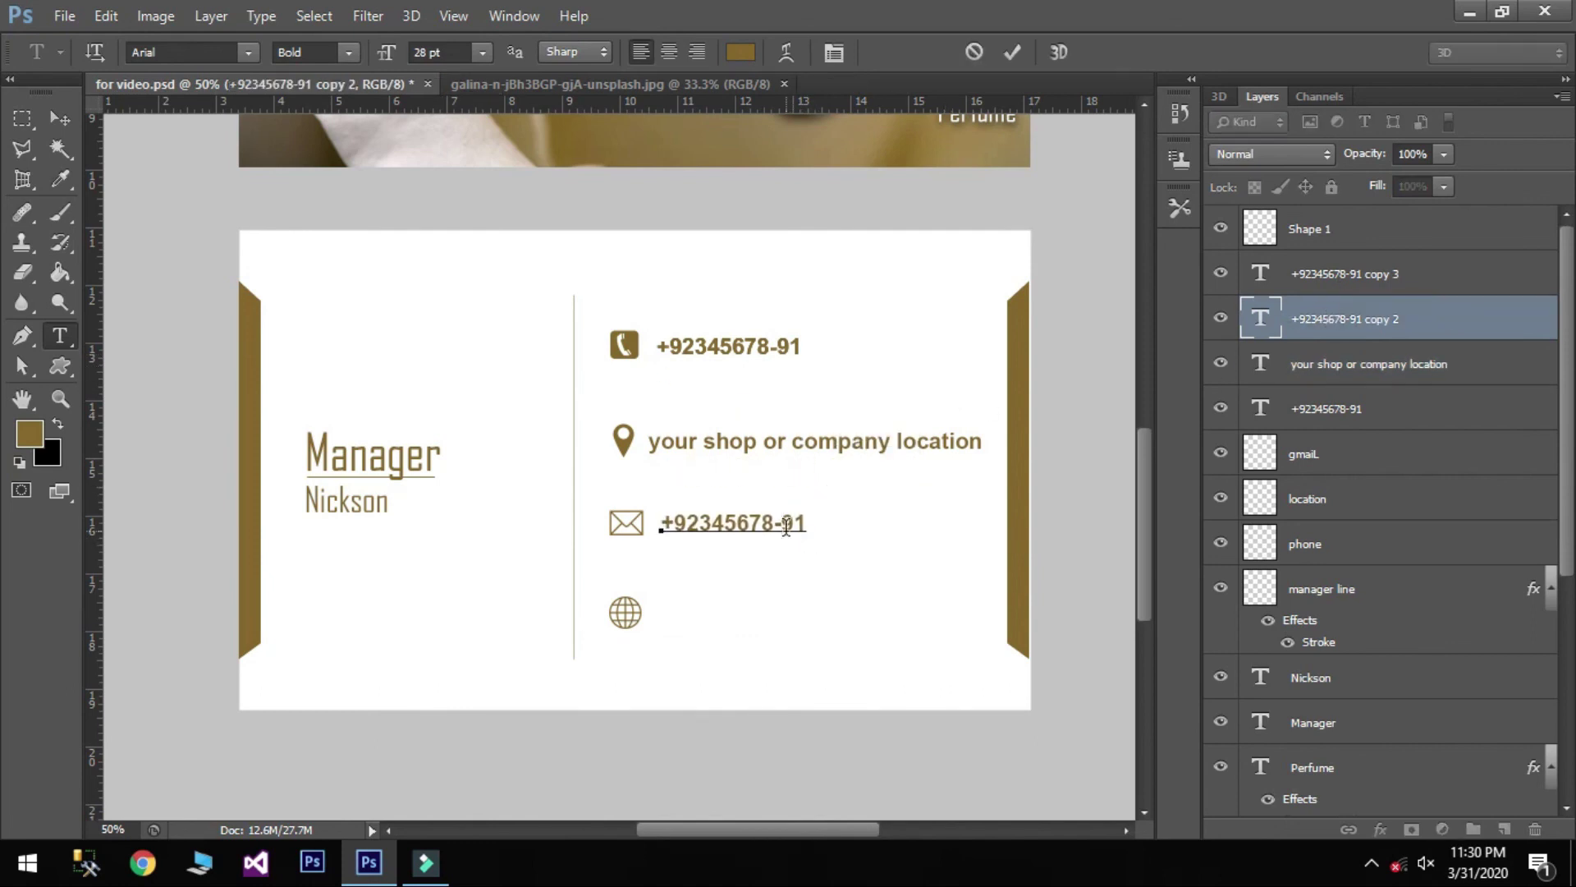
key("Delete")
key("Delete")
key("Delete")
key("BackSpace")
key("BackSpace")
key("BackSpace")
key("Delete")
key("BackSpace")
key("BackSpace")
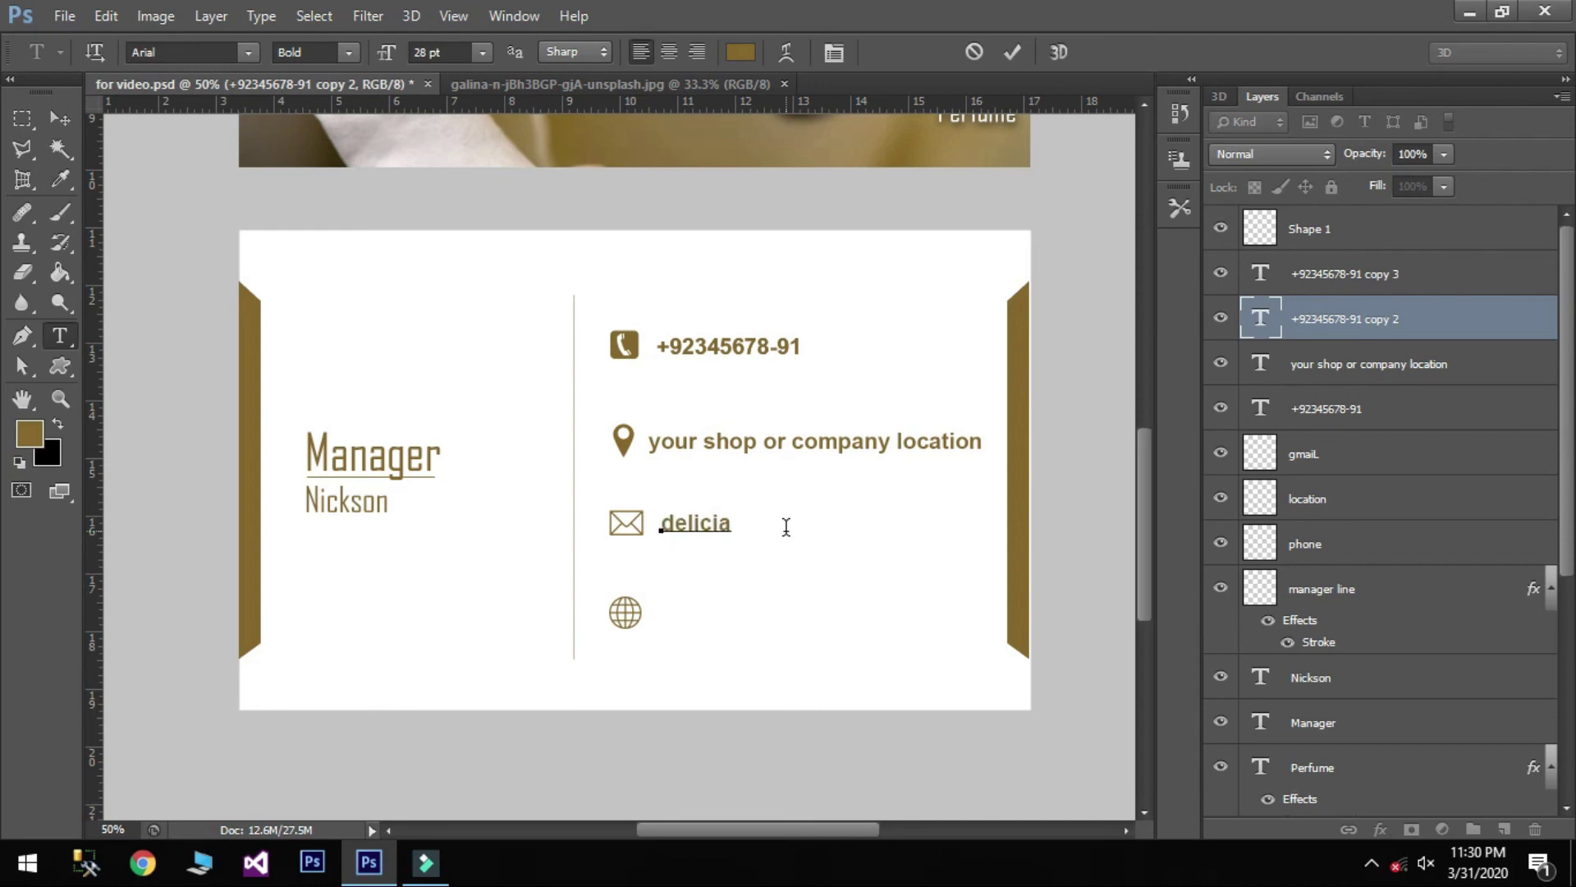
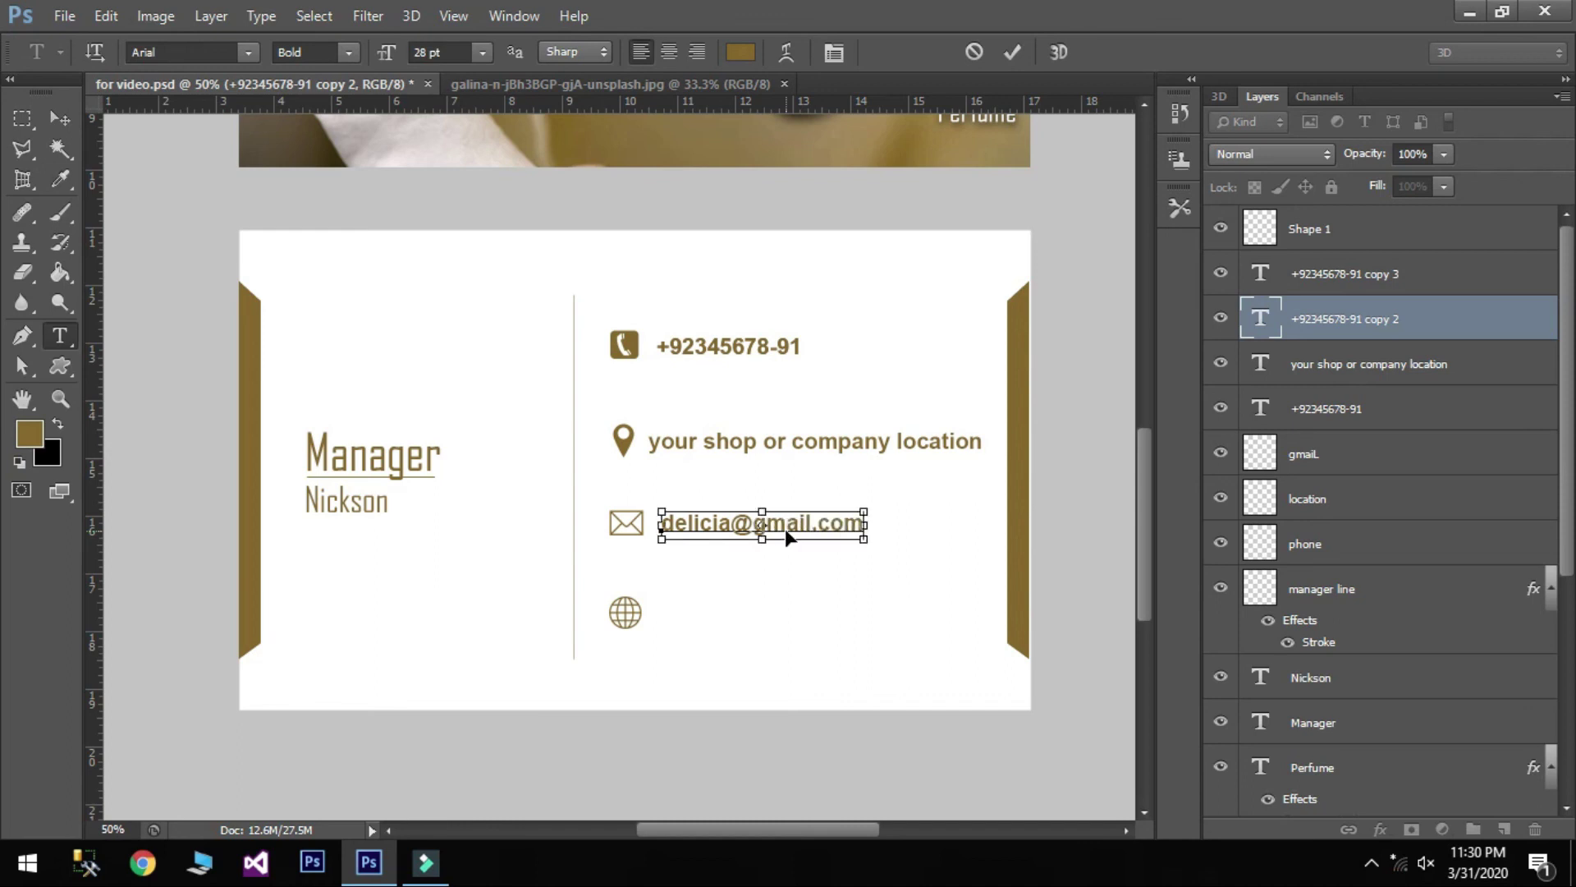
key("ctrl+Return")
left_click(1347, 285)
left_click_drag(770, 439, 766, 688)
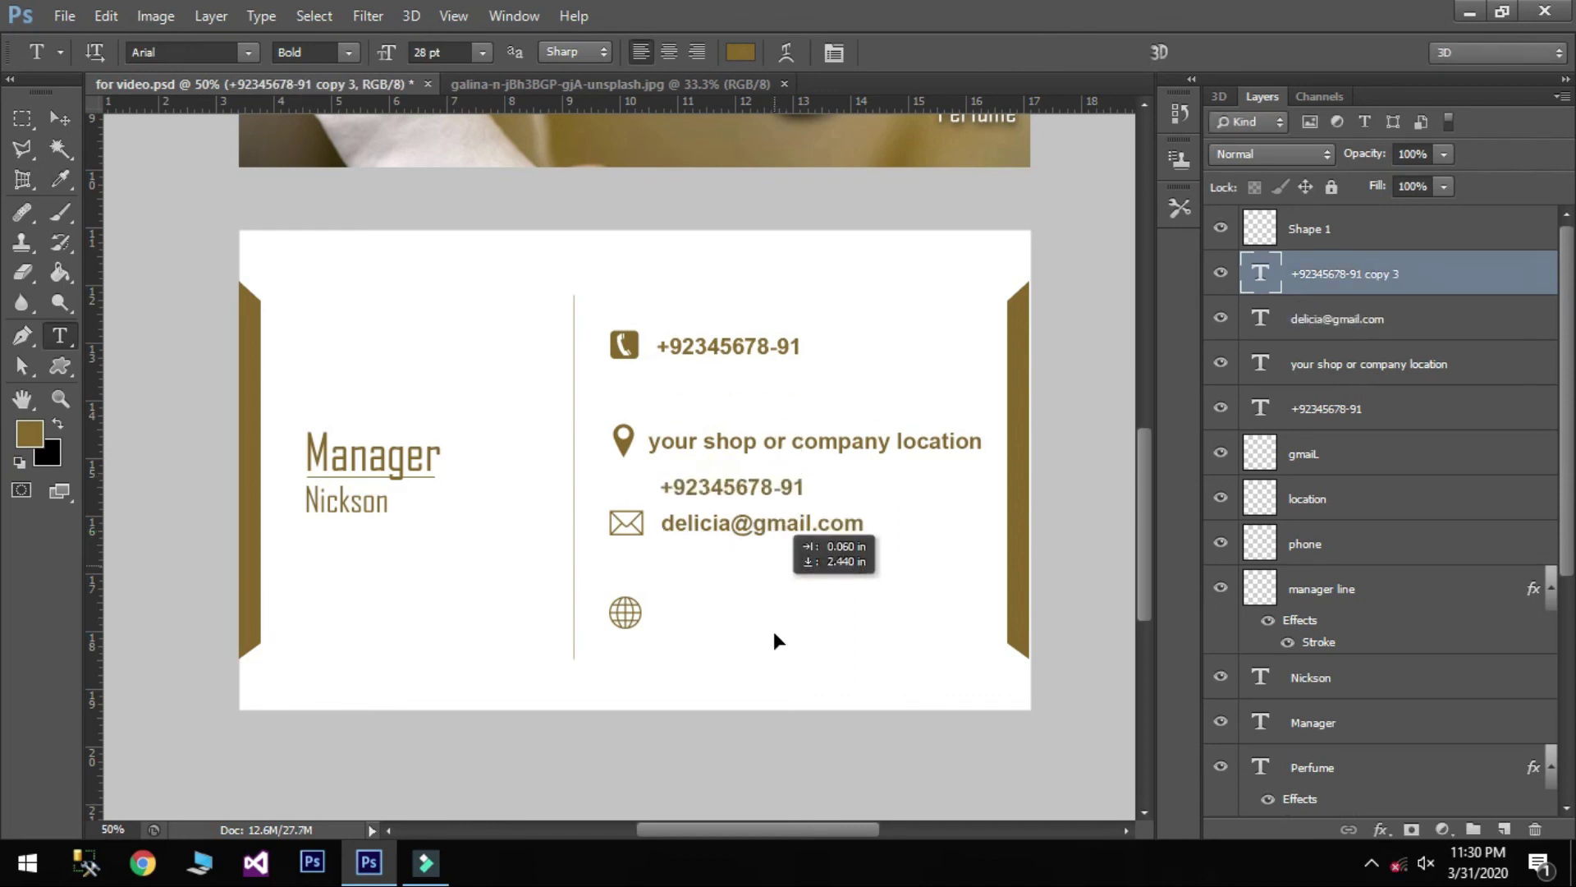
left_click(755, 624)
key("ctrl+a")
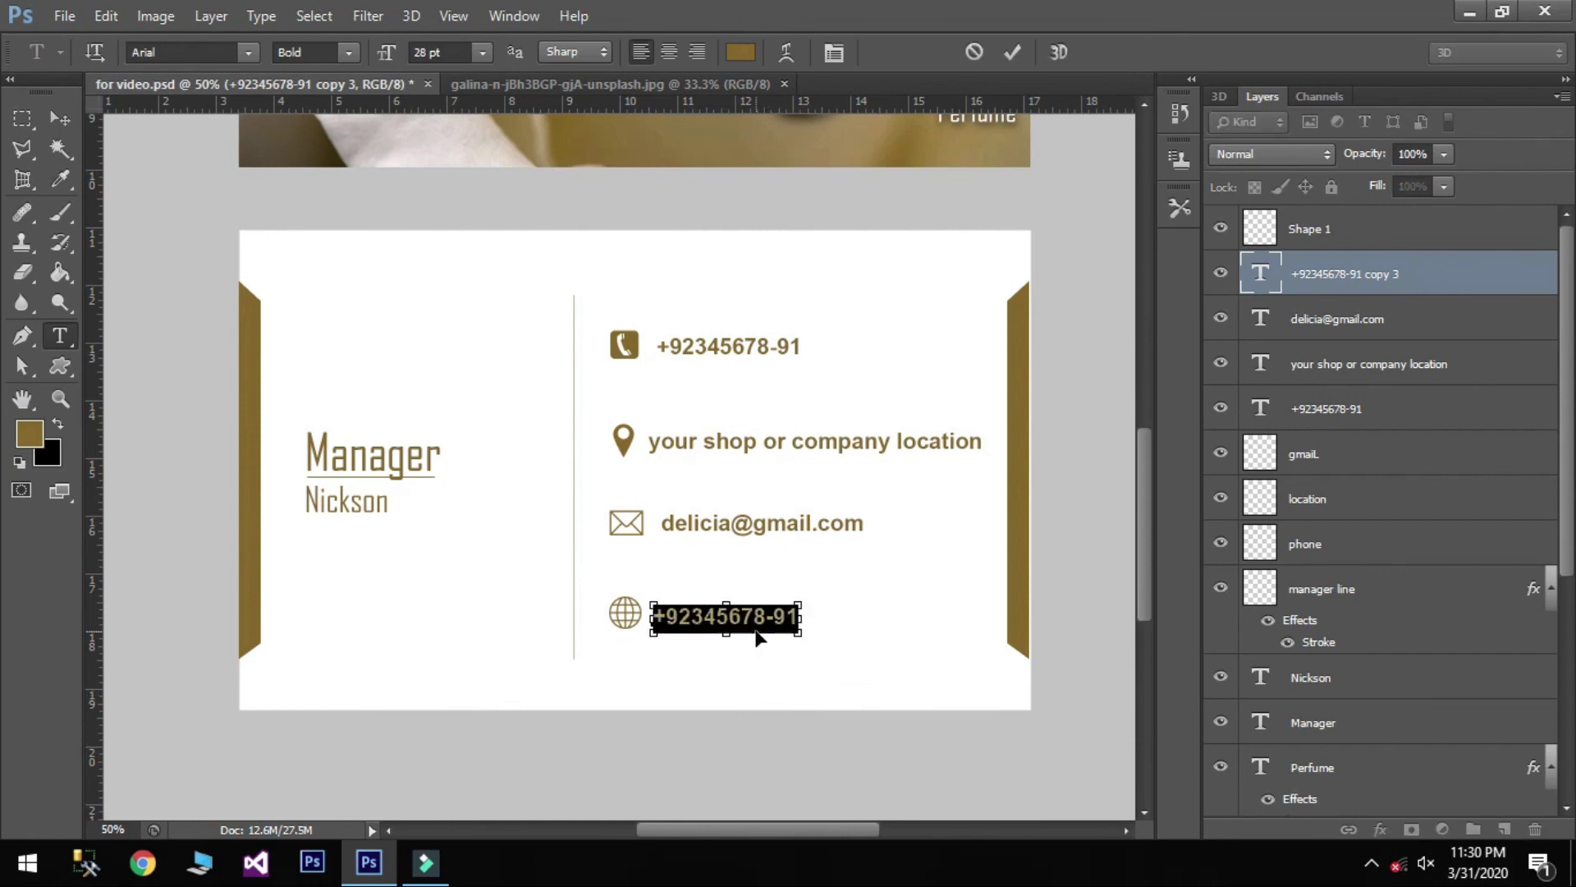
type("www.delicia.com")
key("ctrl+Return")
key("ctrl+minus")
key("ctrl+minus")
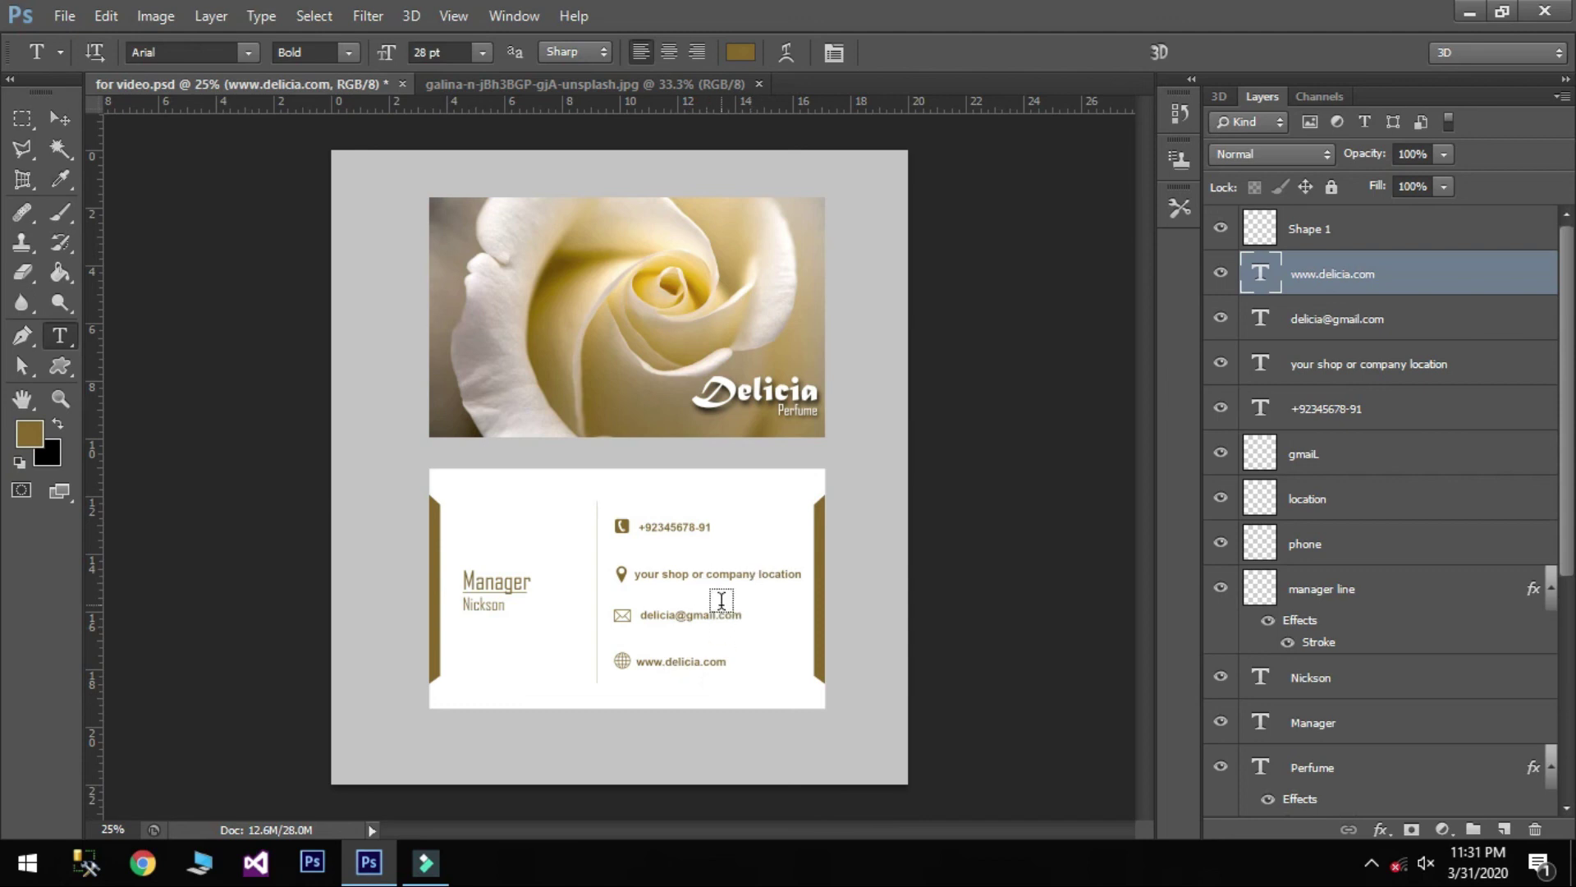
Step: Select the name, Manager title and manager underline layers together in the Layers panel
scroll(1554, 380, "down", 1)
scroll(1564, 365, "up", 1)
left_click_drag(1569, 414, 1488, 532)
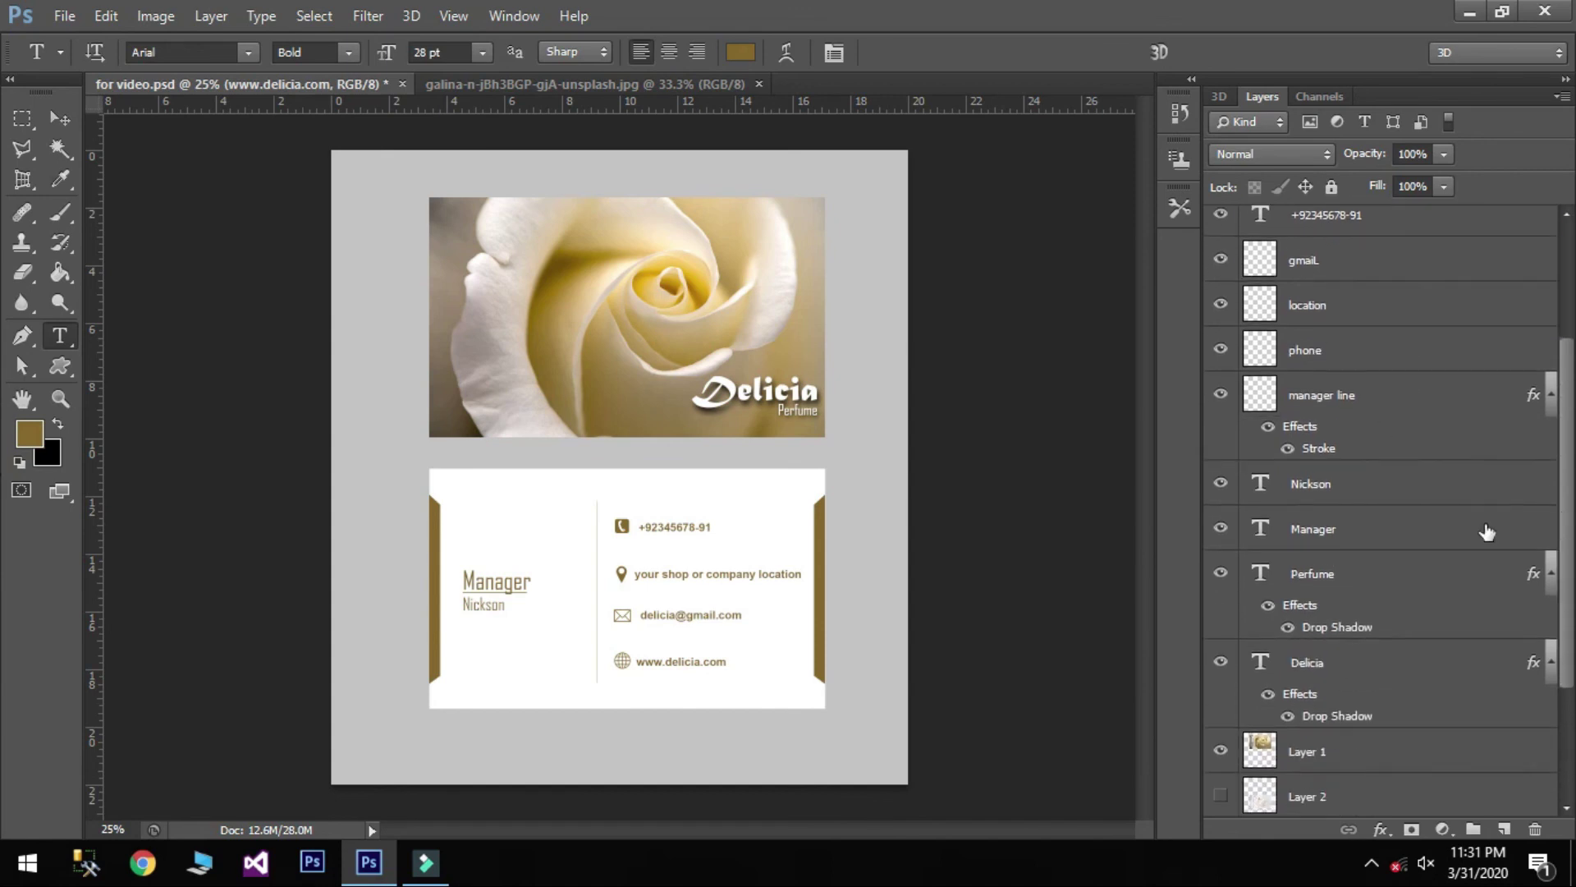
left_click(1383, 496)
left_click(1298, 525, "shift")
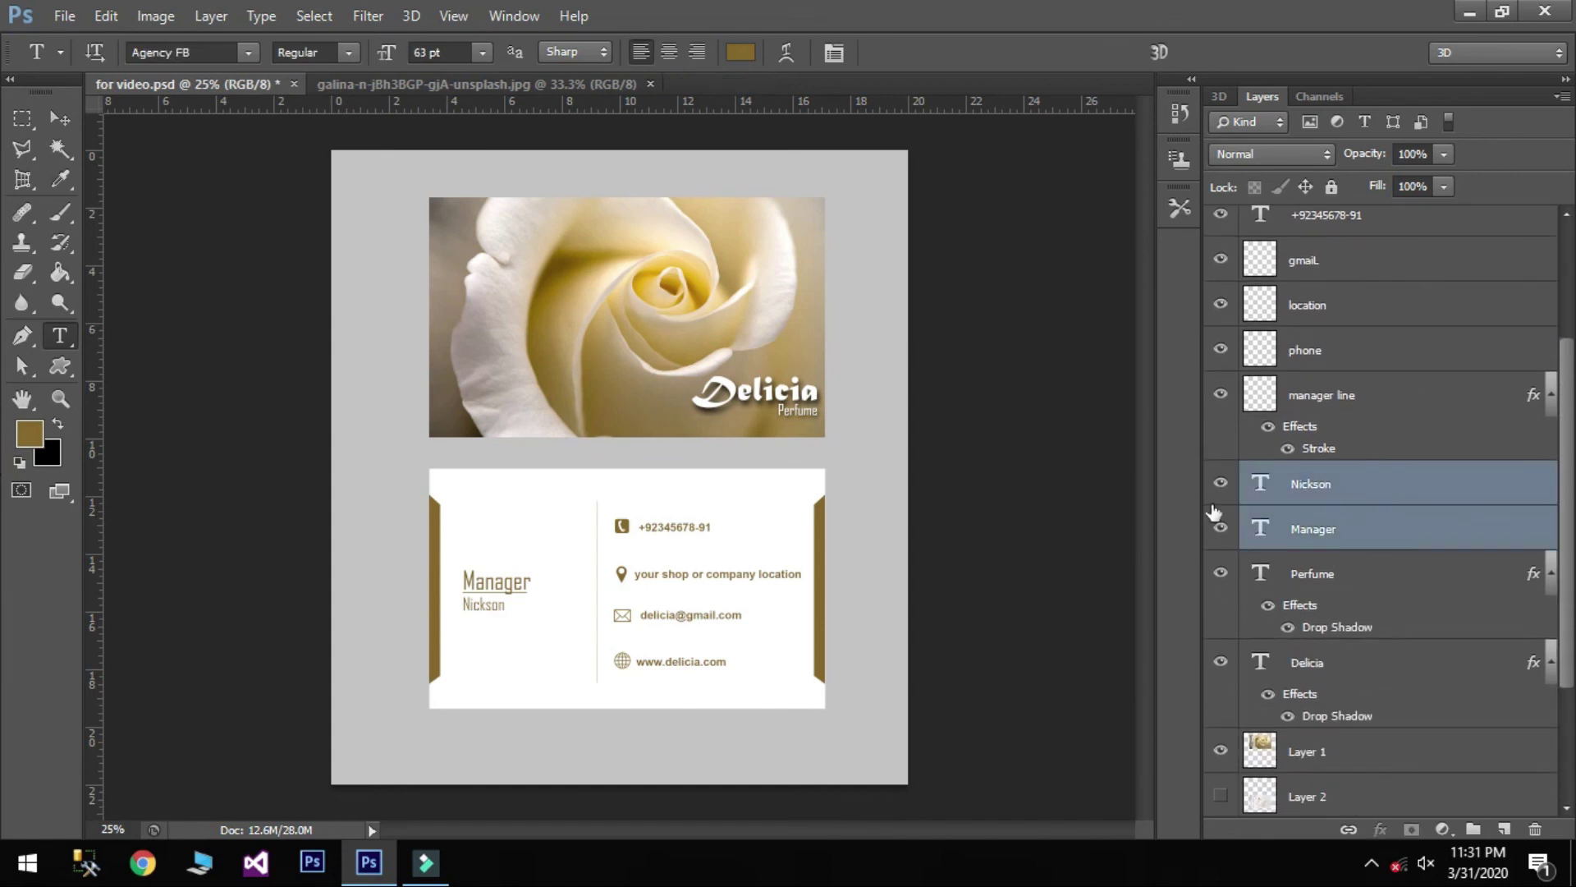
left_click(1356, 410, "shift")
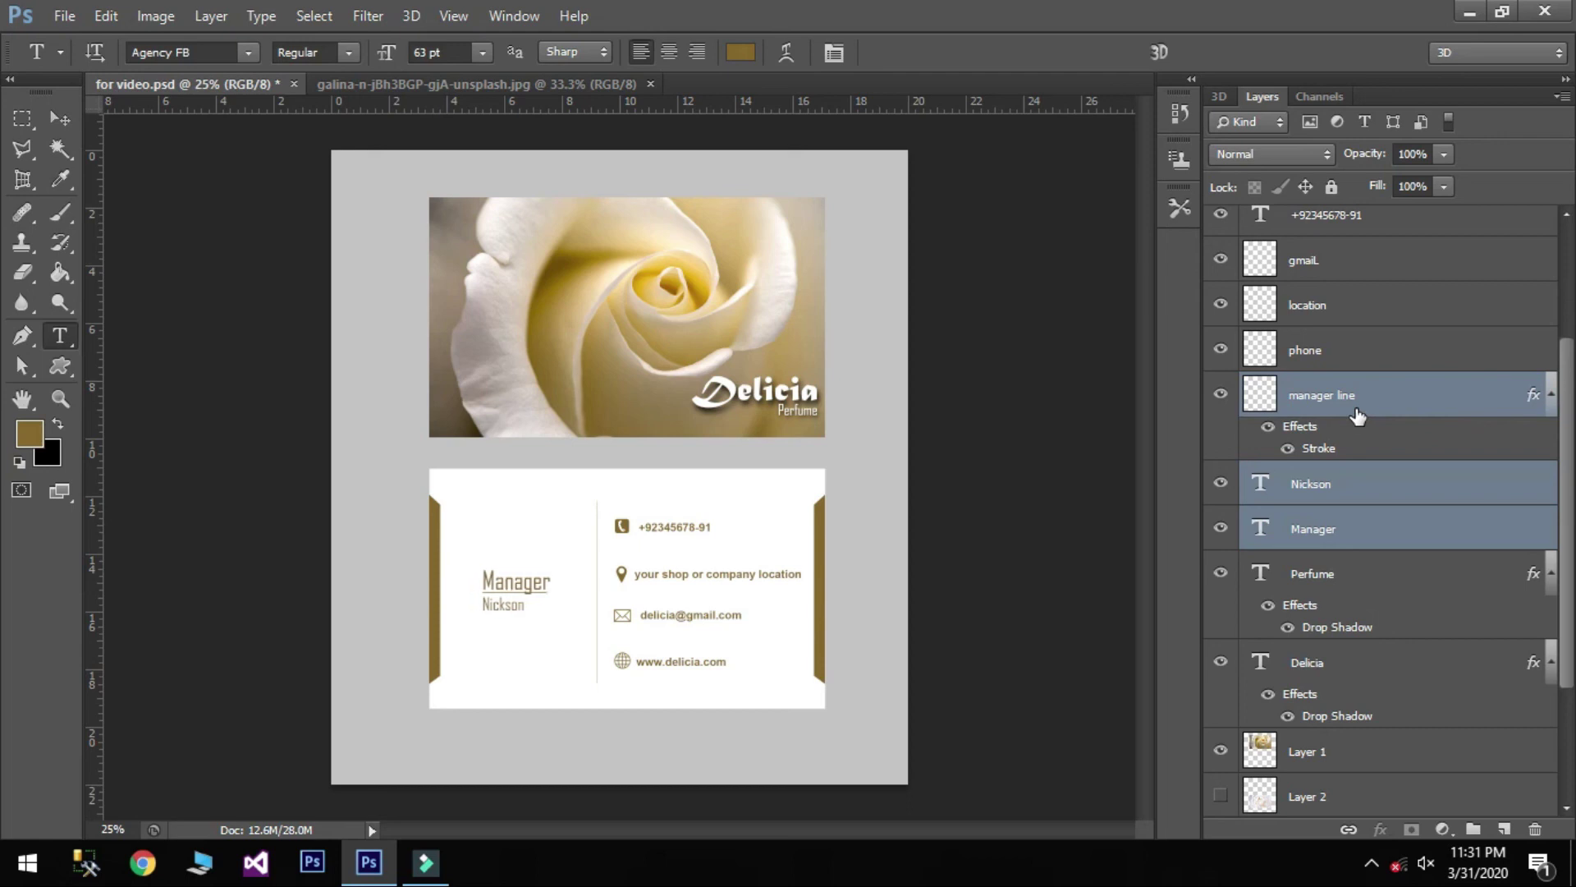